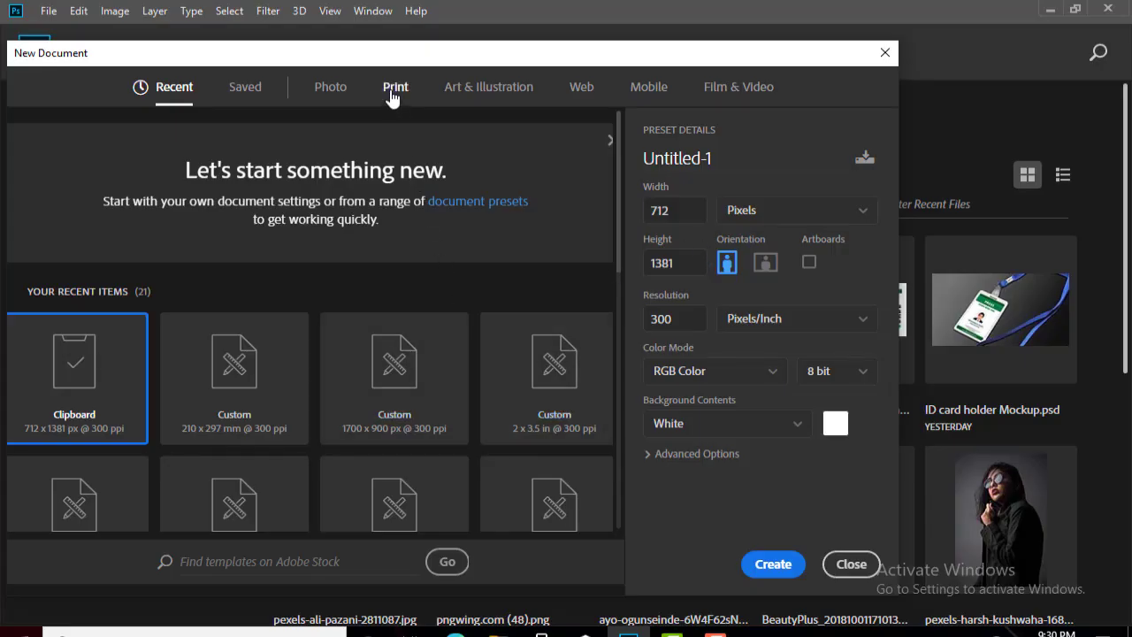
- Create a new A4 print document (210 × 297 mm, 300 ppi) in CMYK Color
left_click(392, 92)
left_click(544, 248)
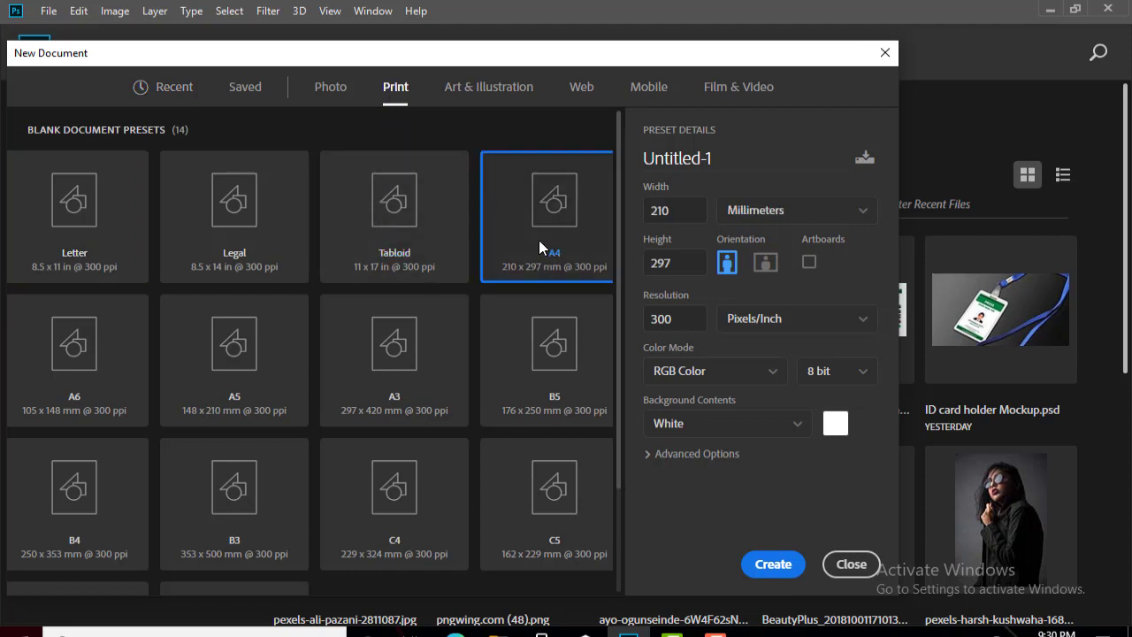
left_click(654, 270)
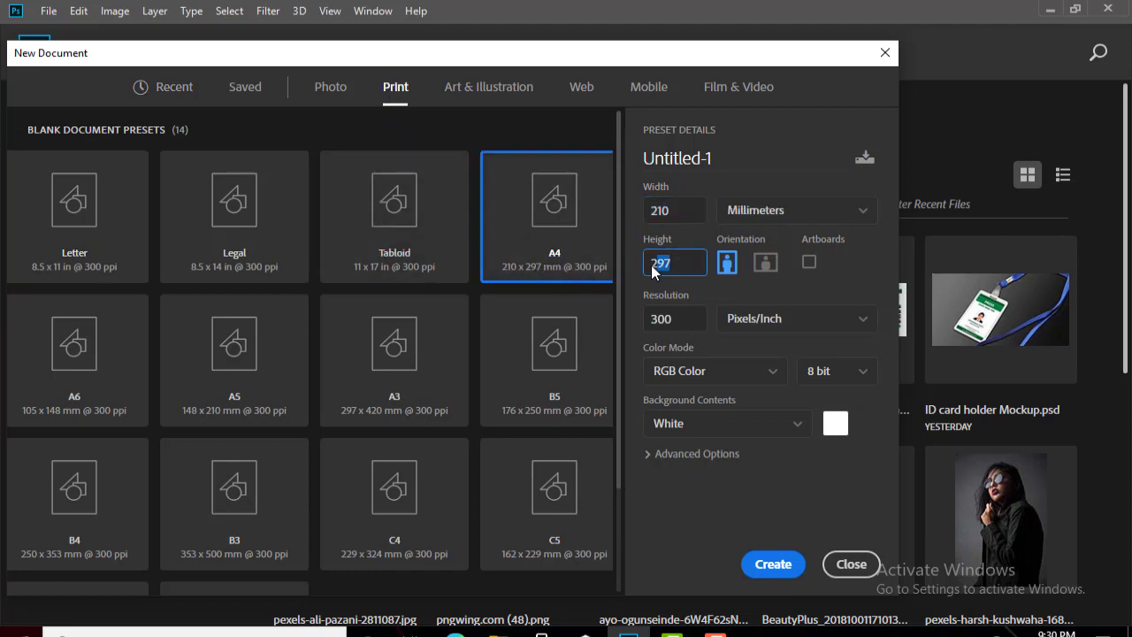
left_click(775, 377)
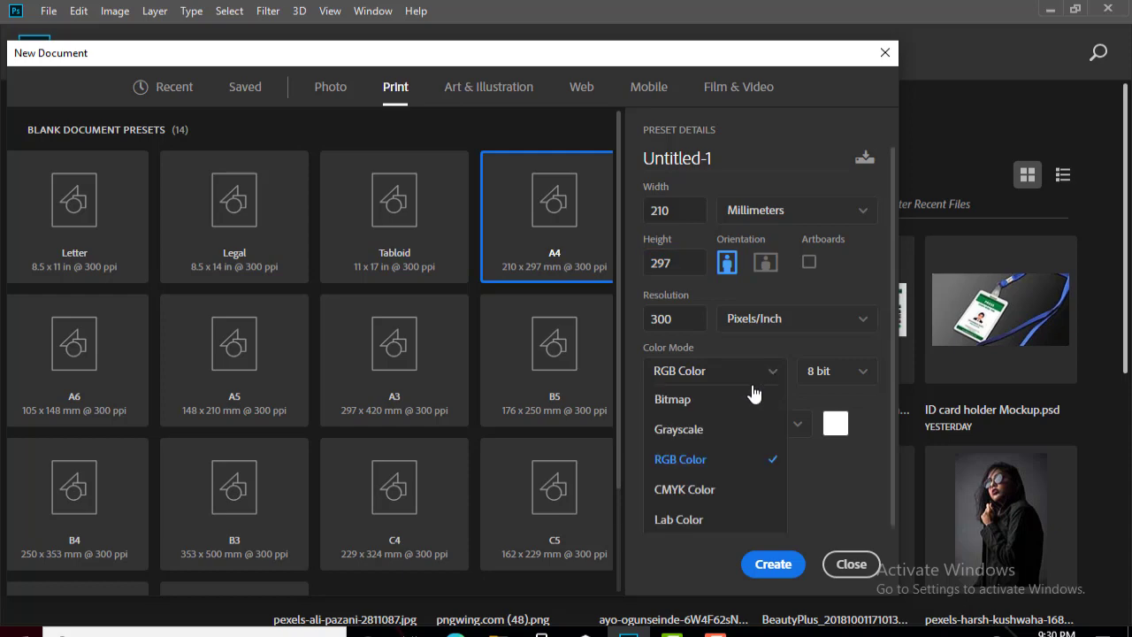
left_click(693, 492)
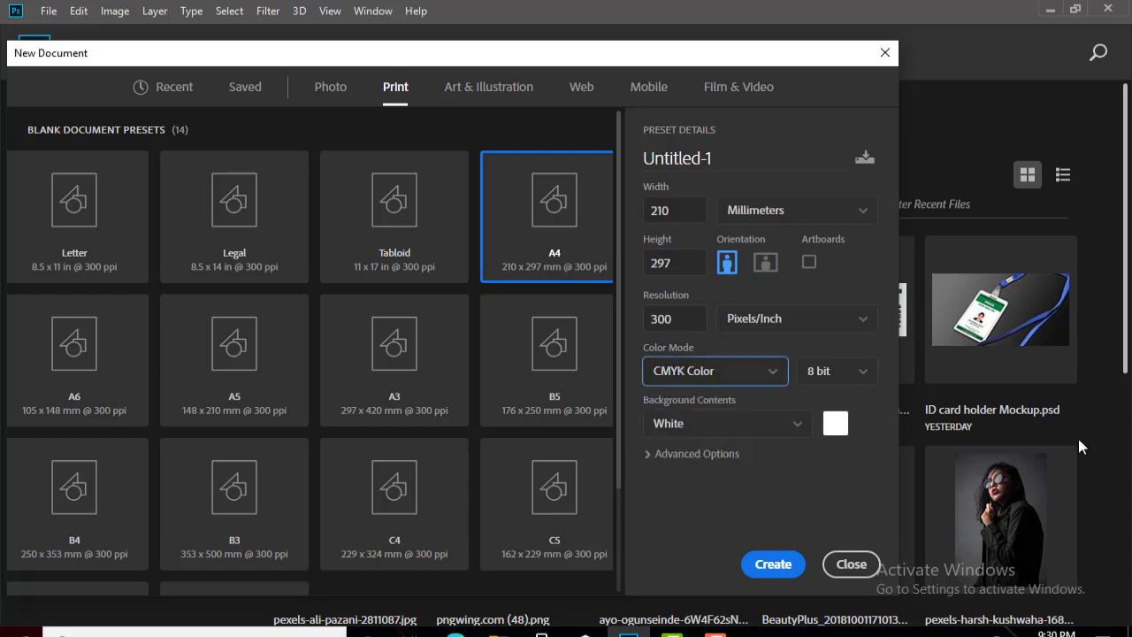
left_click(775, 566)
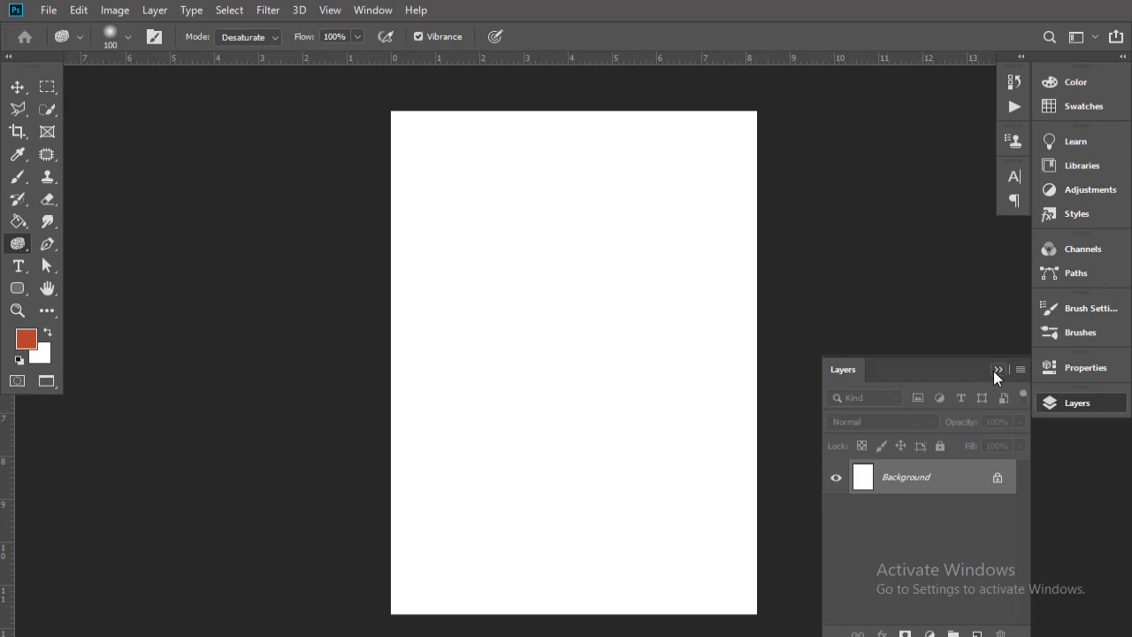
- Add a Gradient fill layer above the white Background from the Layers panel
left_click(996, 370)
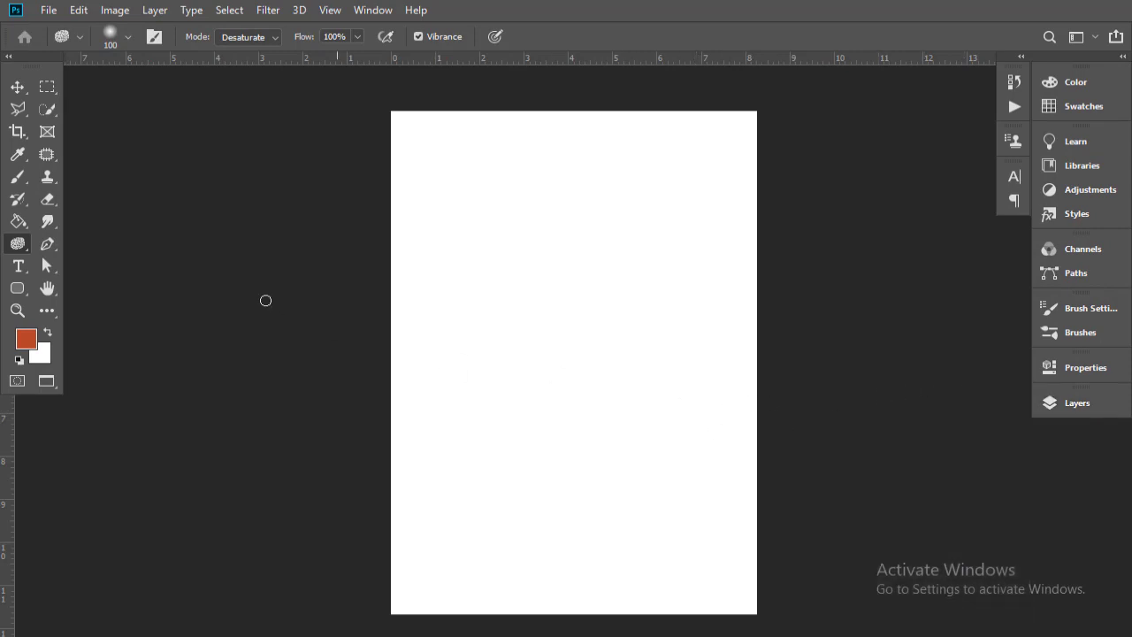
left_click(18, 86)
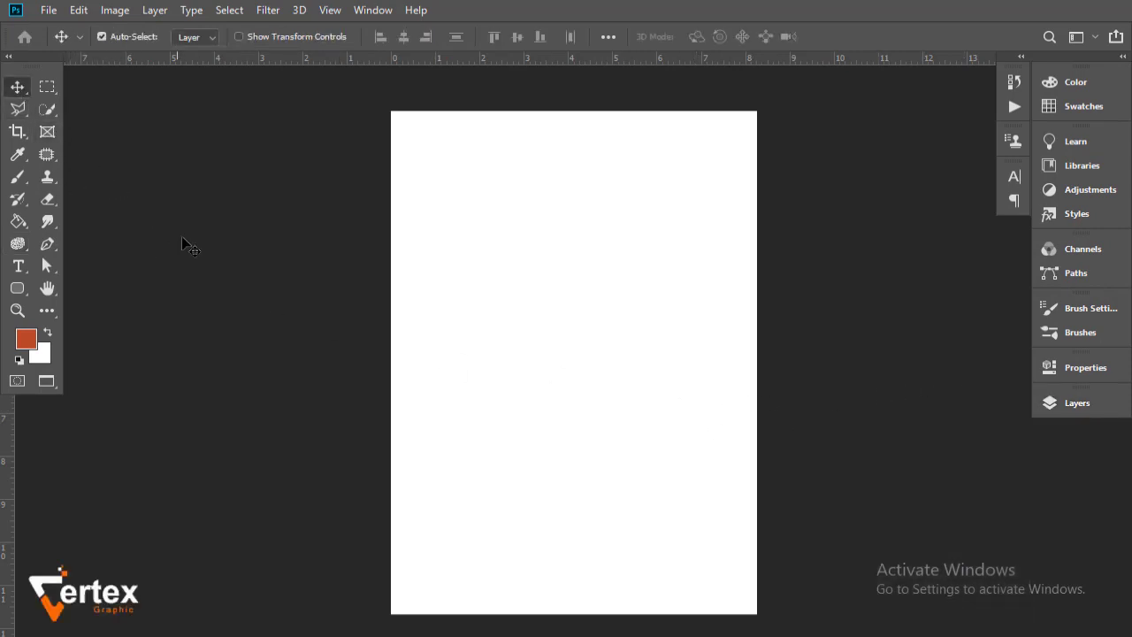
left_click(1064, 404)
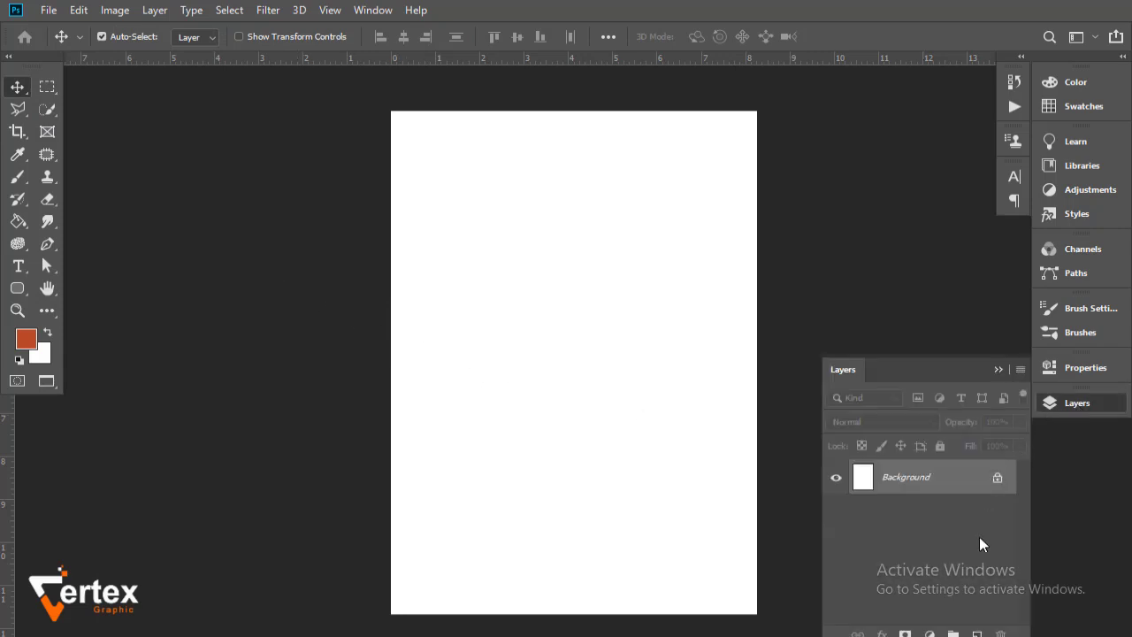
left_click(930, 634)
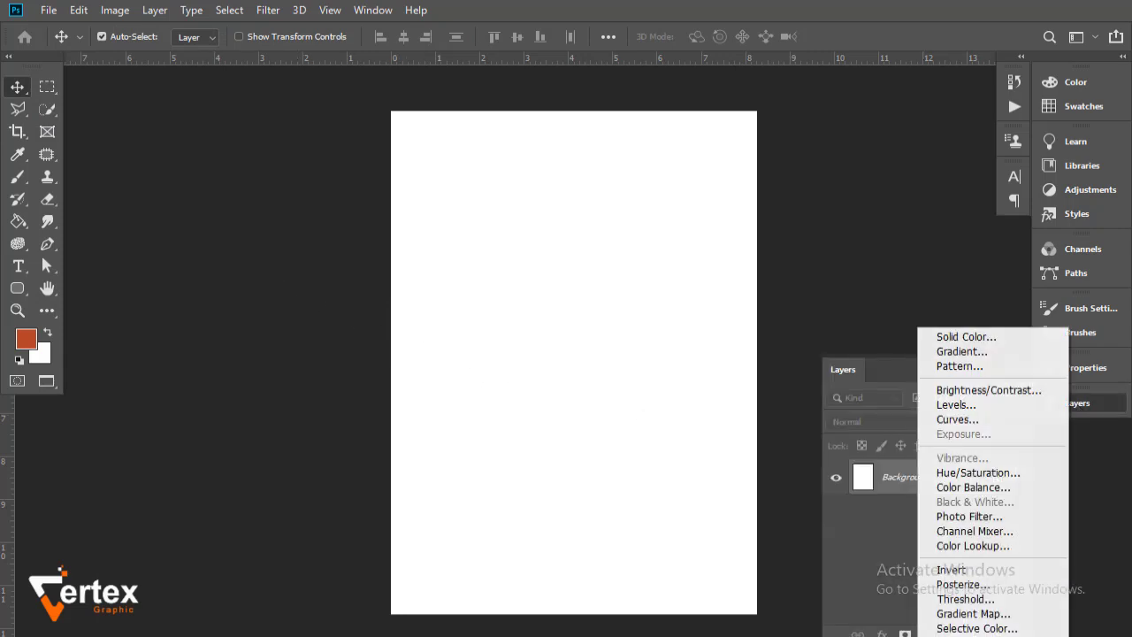
left_click(949, 354)
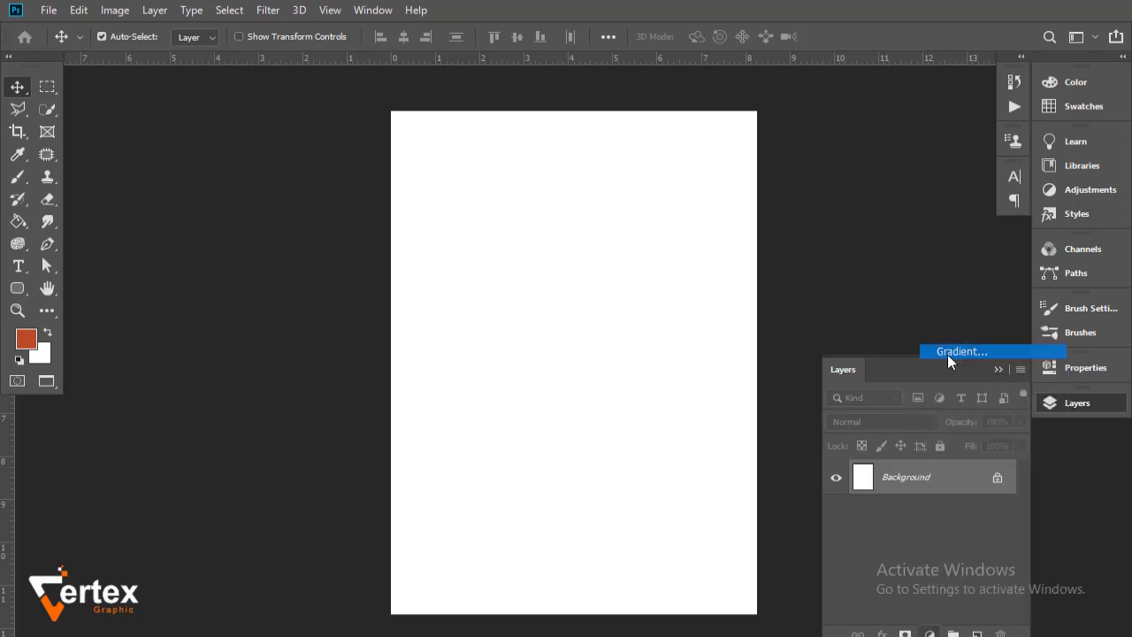
- Start from the Black, White gradient preset and make its left stop a deep orange
left_click(894, 155)
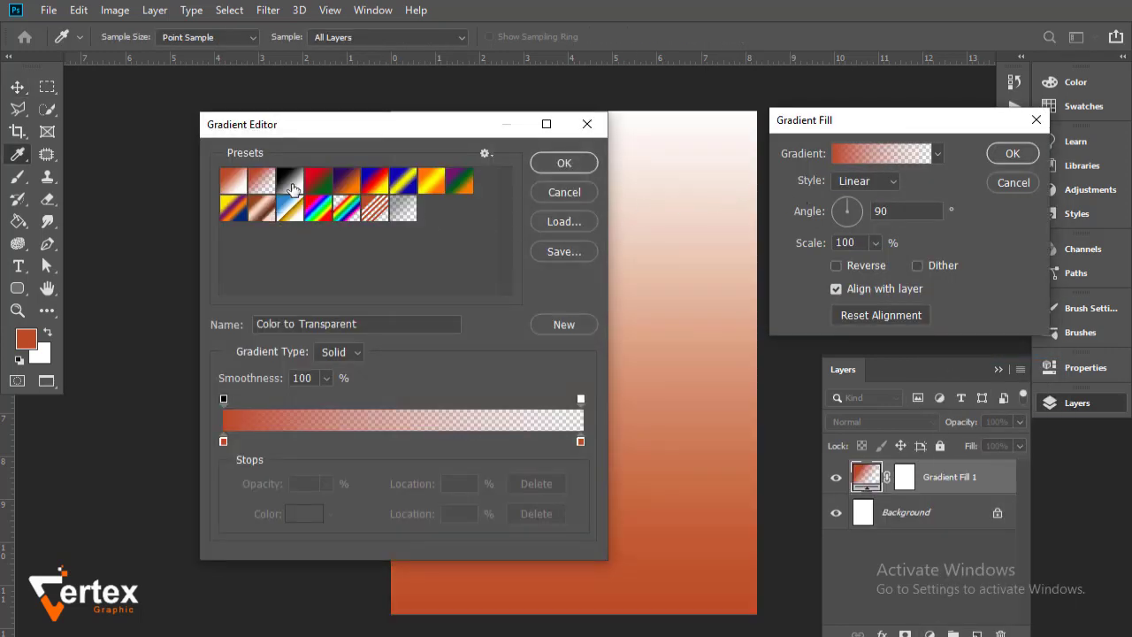
left_click(289, 184)
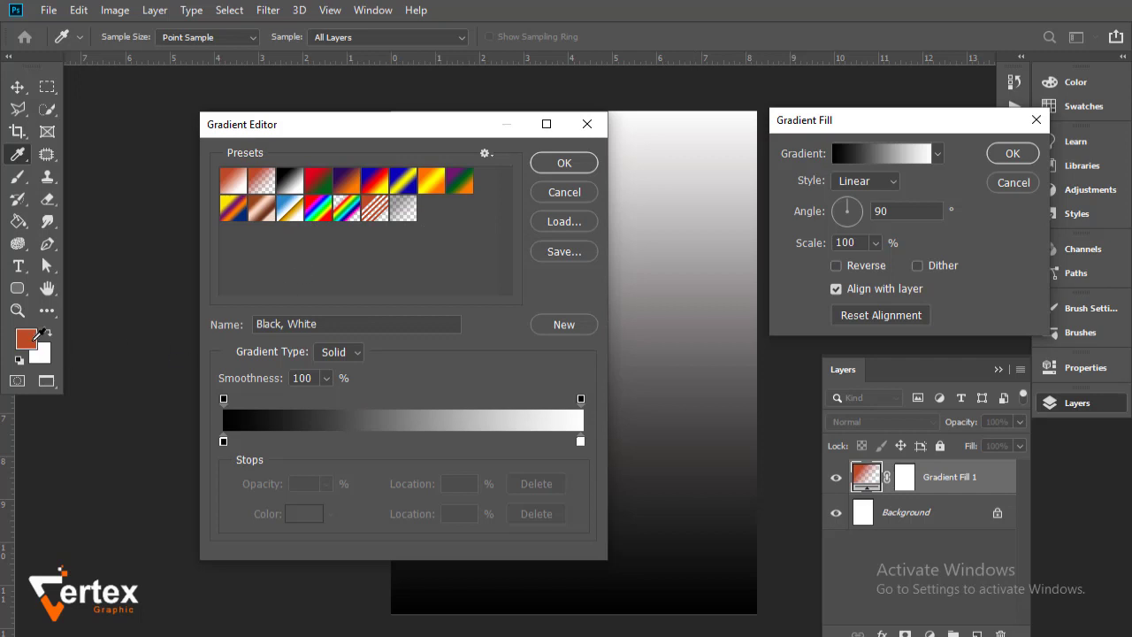
left_click(223, 441)
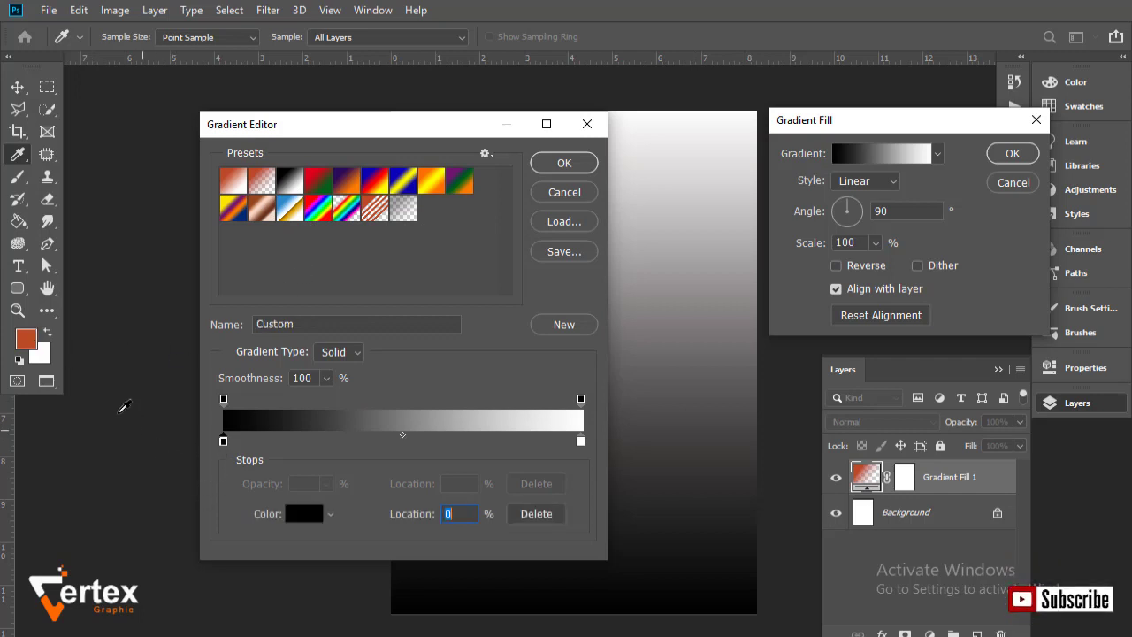
left_click(31, 344)
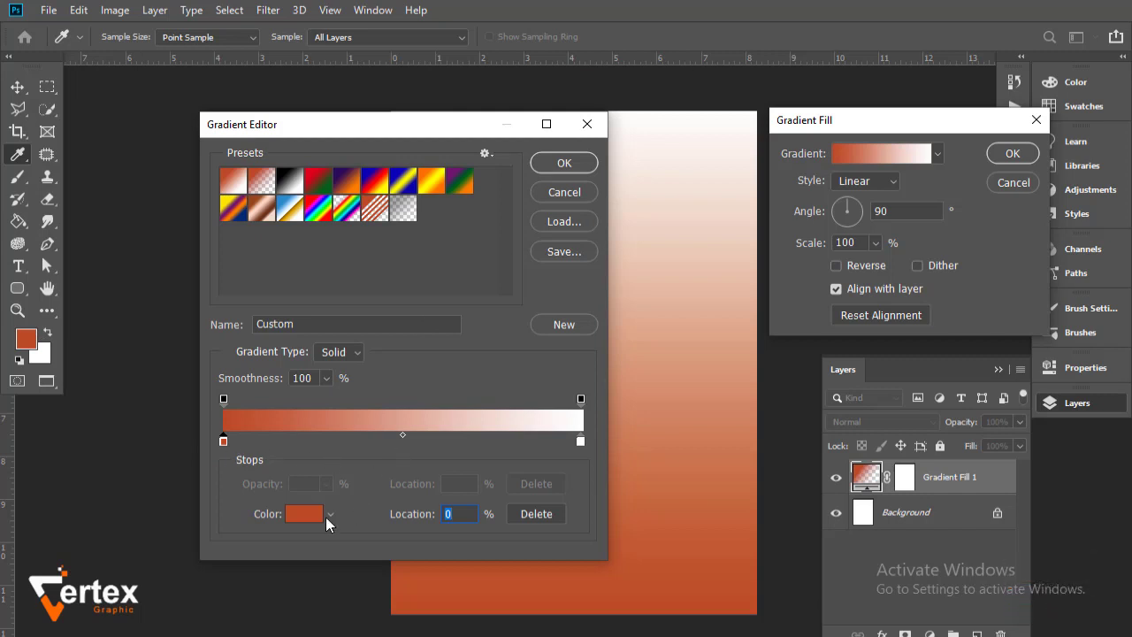
left_click(307, 520)
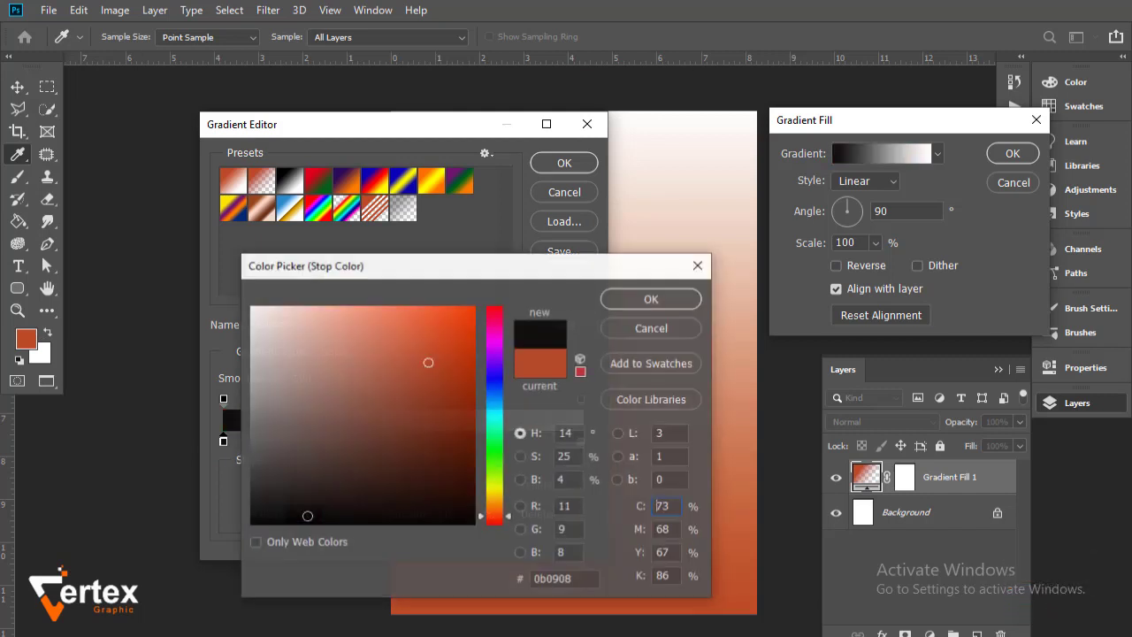
left_click(652, 330)
left_click(312, 515)
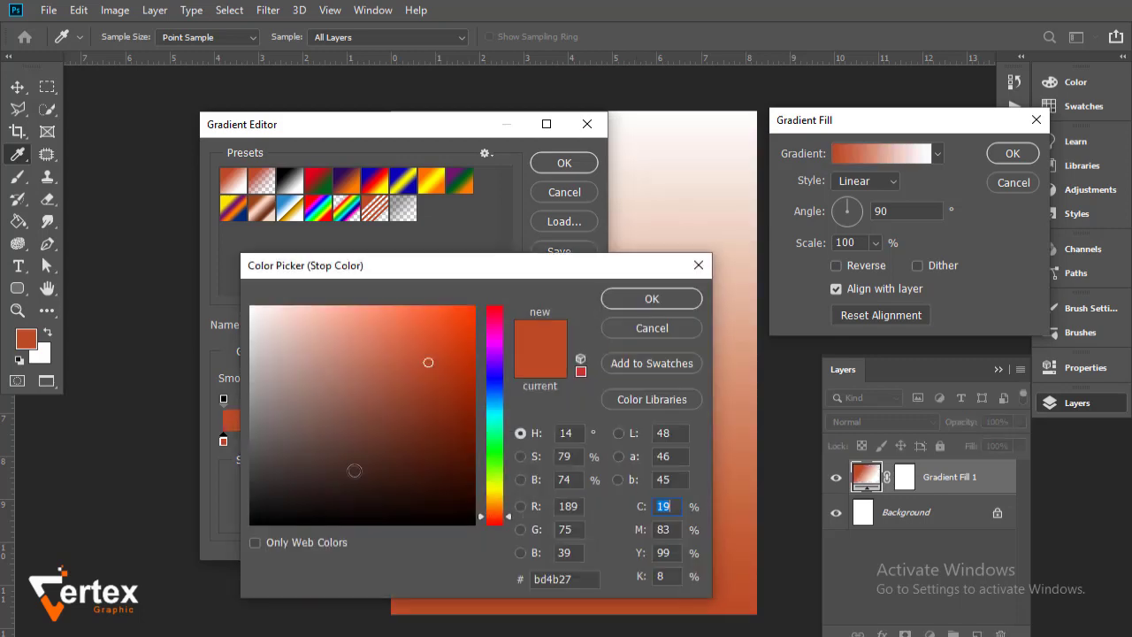
left_click_drag(431, 362, 446, 363)
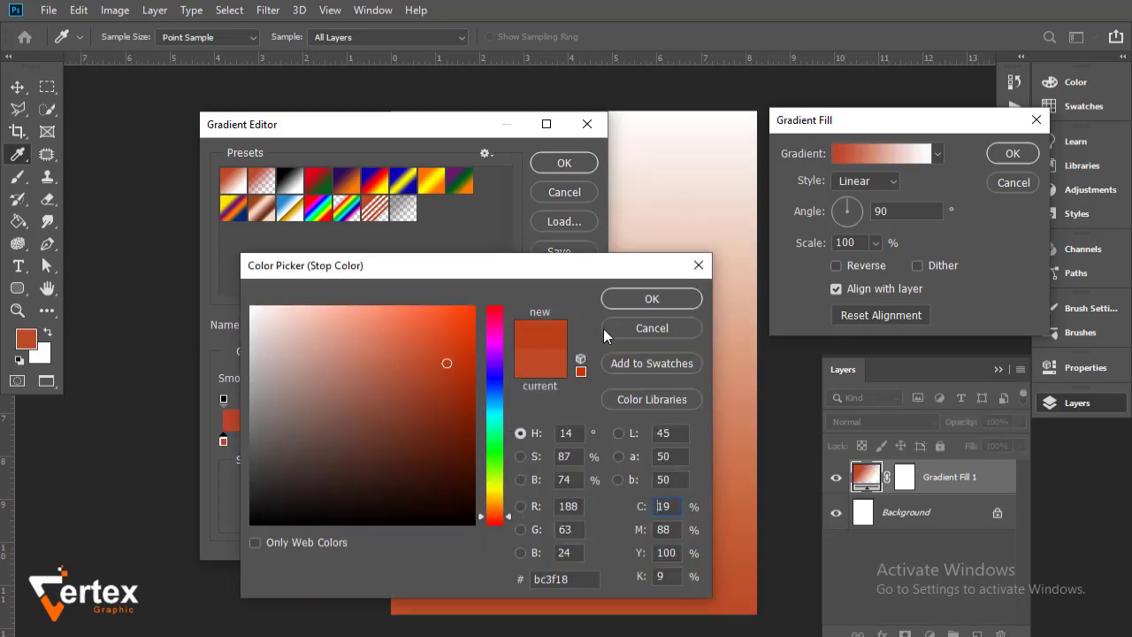
left_click(652, 300)
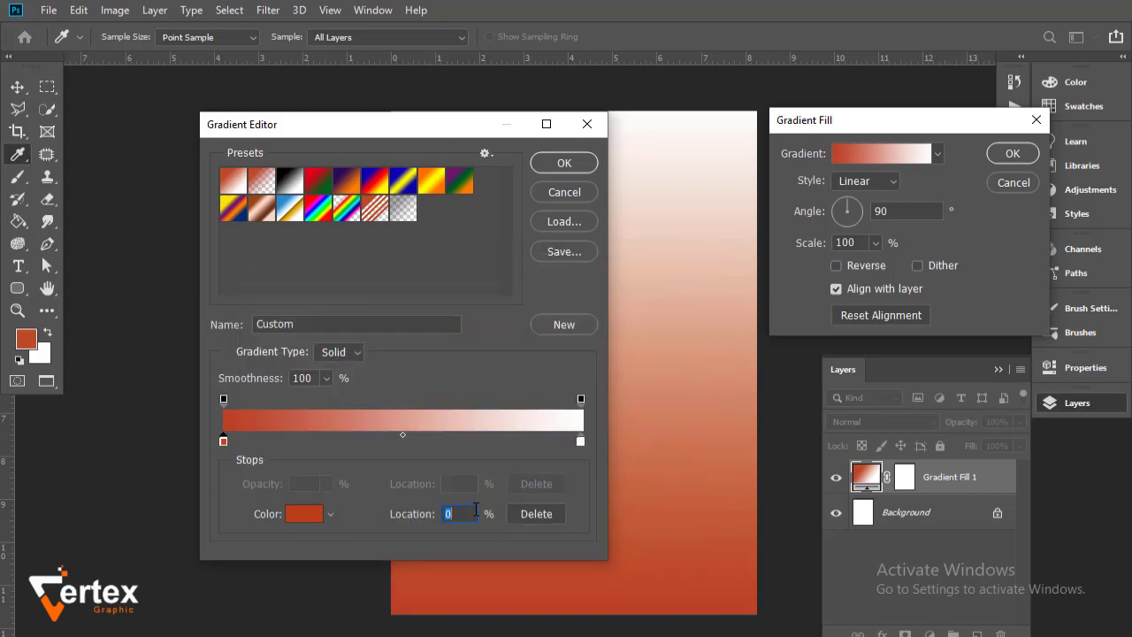
left_click(567, 165)
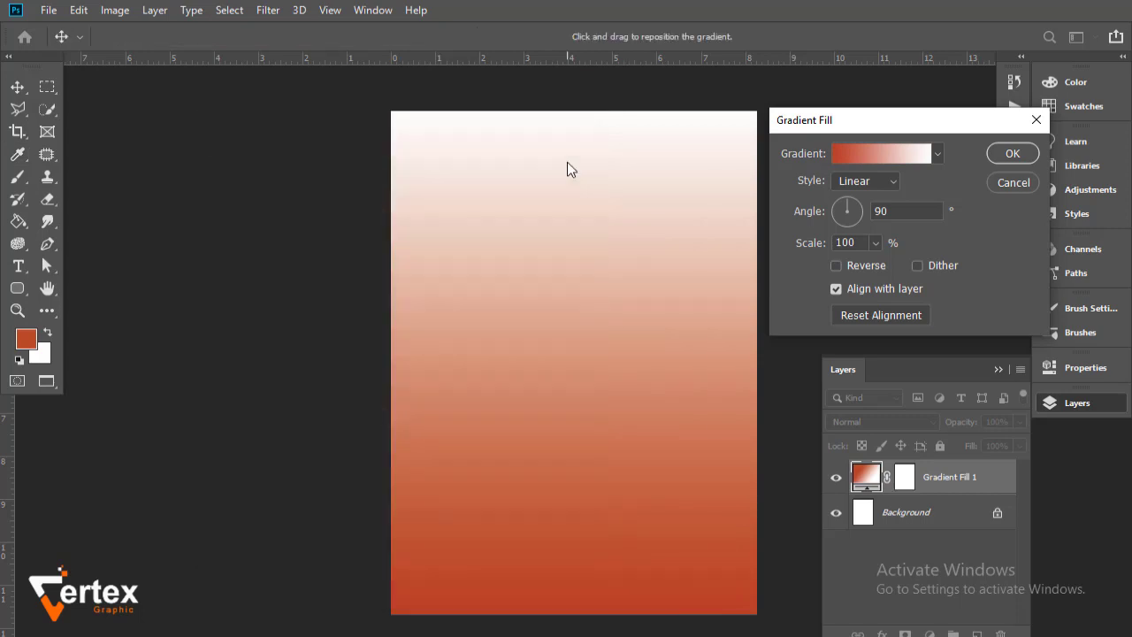
- Change the gradient's white right stop to a lighter orange
left_click(878, 155)
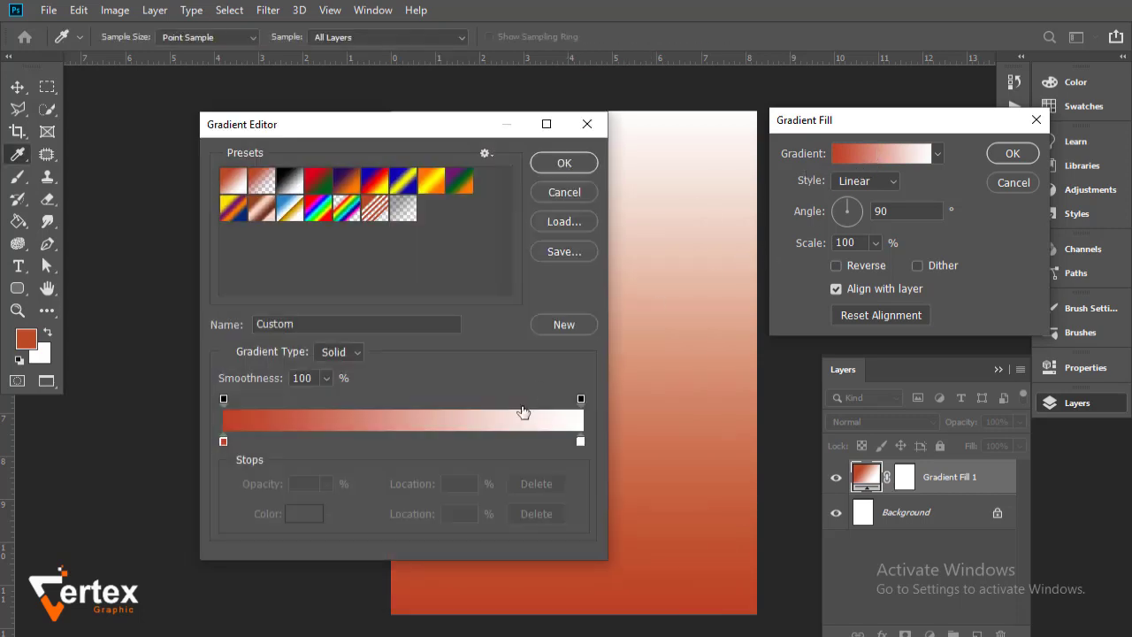
double_click(583, 443)
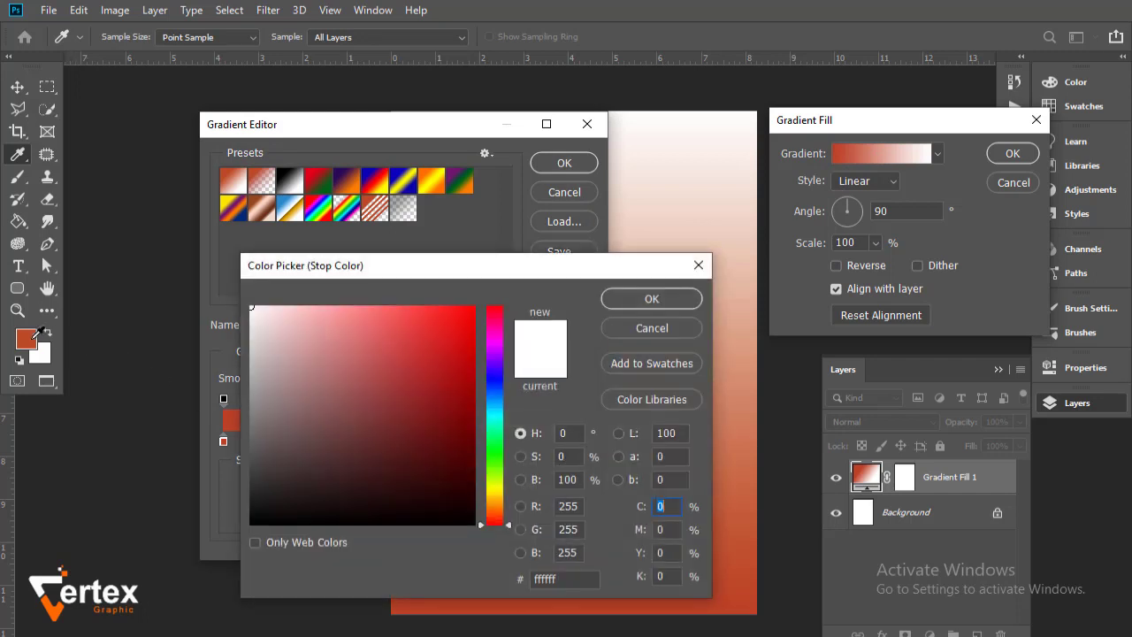
left_click(34, 337)
left_click_drag(429, 361, 398, 333)
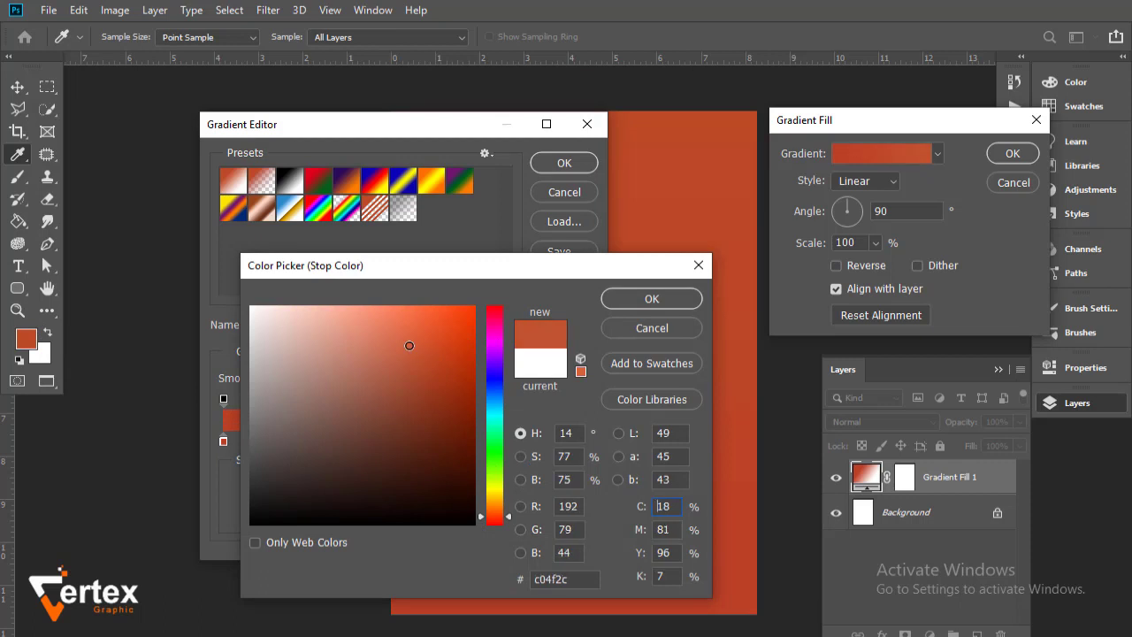
left_click(652, 301)
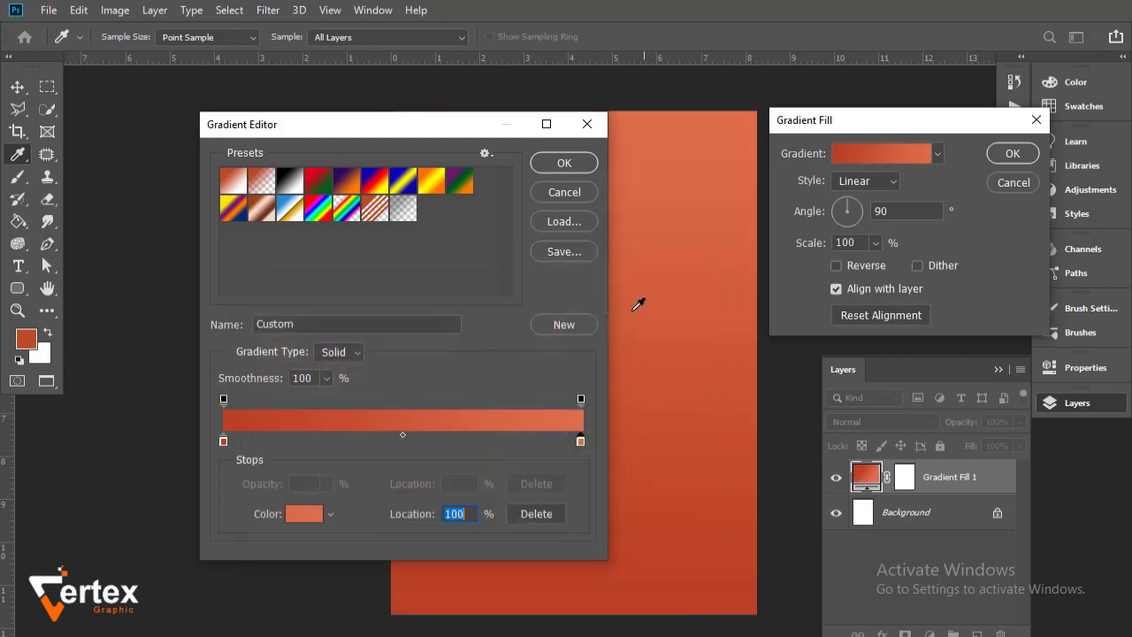
left_click(563, 166)
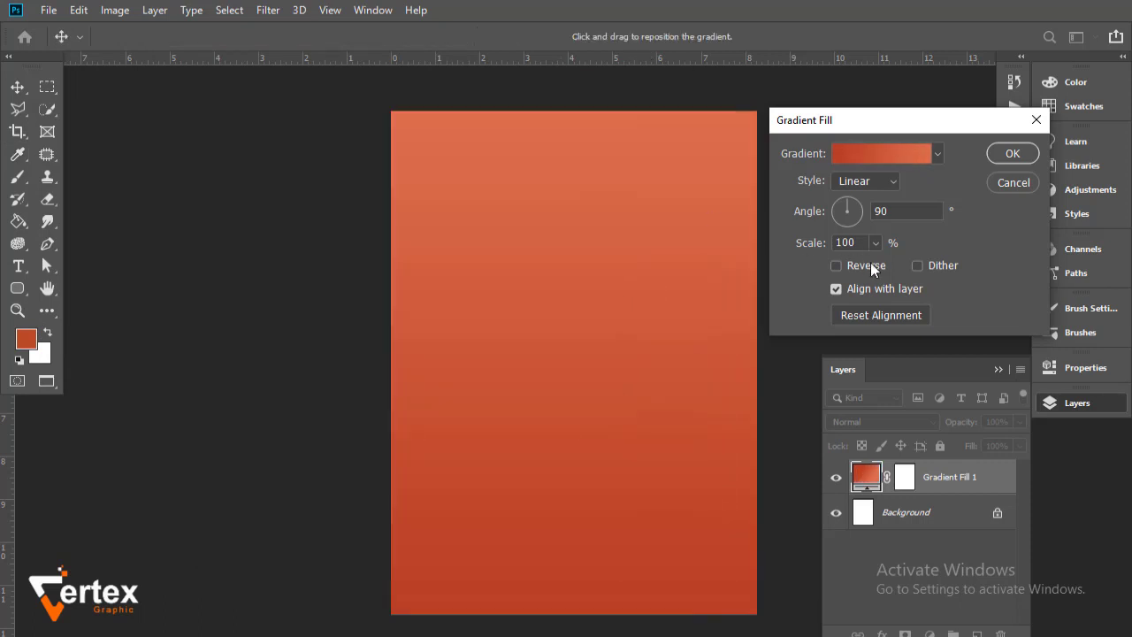
- Make the gradient Radial and Reversed, with its light centre moved lower on the page
left_click(893, 182)
left_click(877, 215)
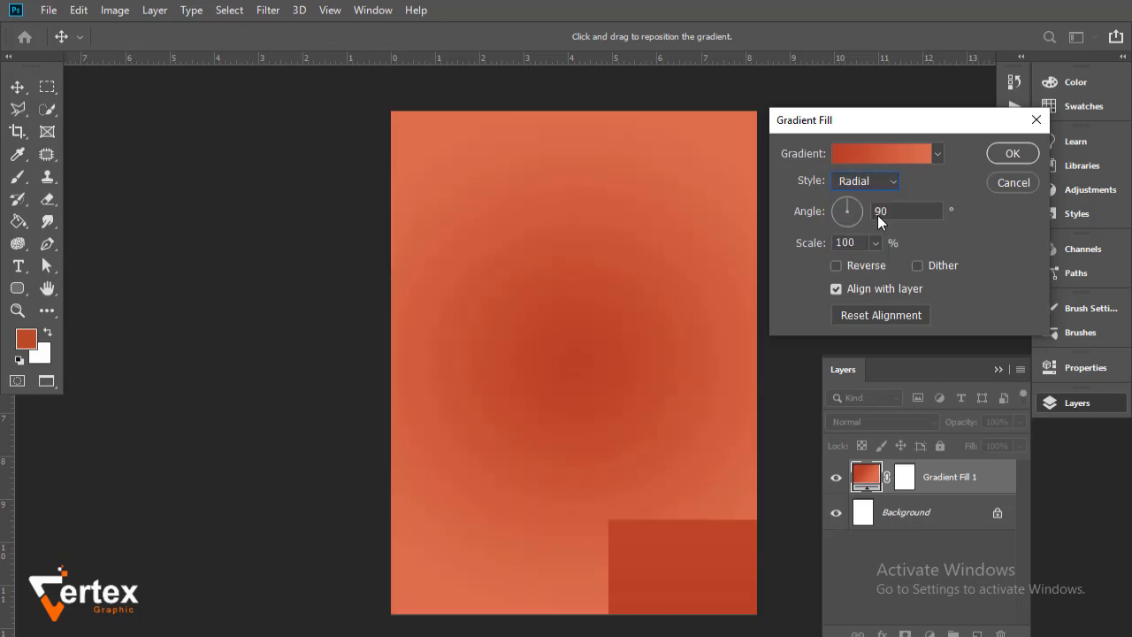
left_click(837, 266)
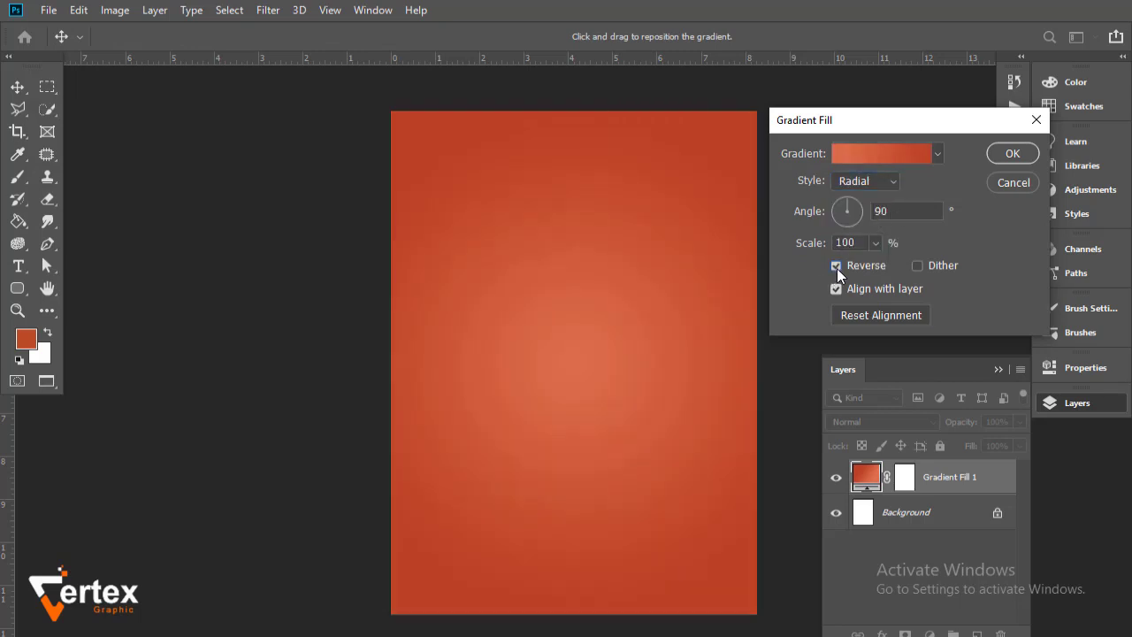
mouse_move(597, 333)
left_mouse_down()
mouse_move(609, 291)
mouse_move(604, 371)
left_mouse_up()
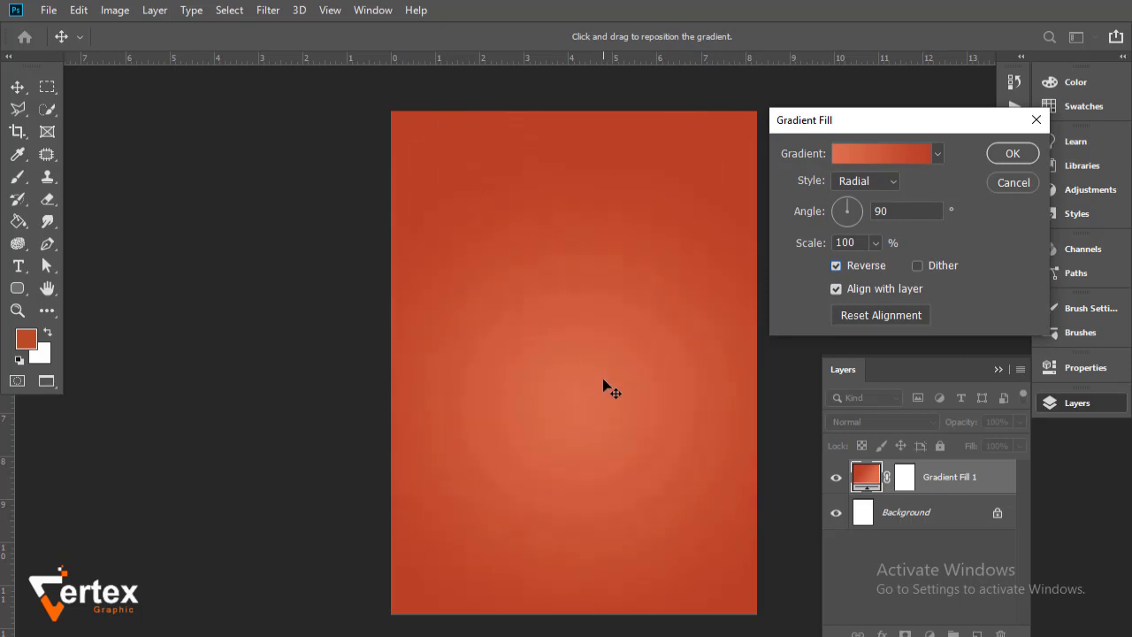
left_click(1014, 155)
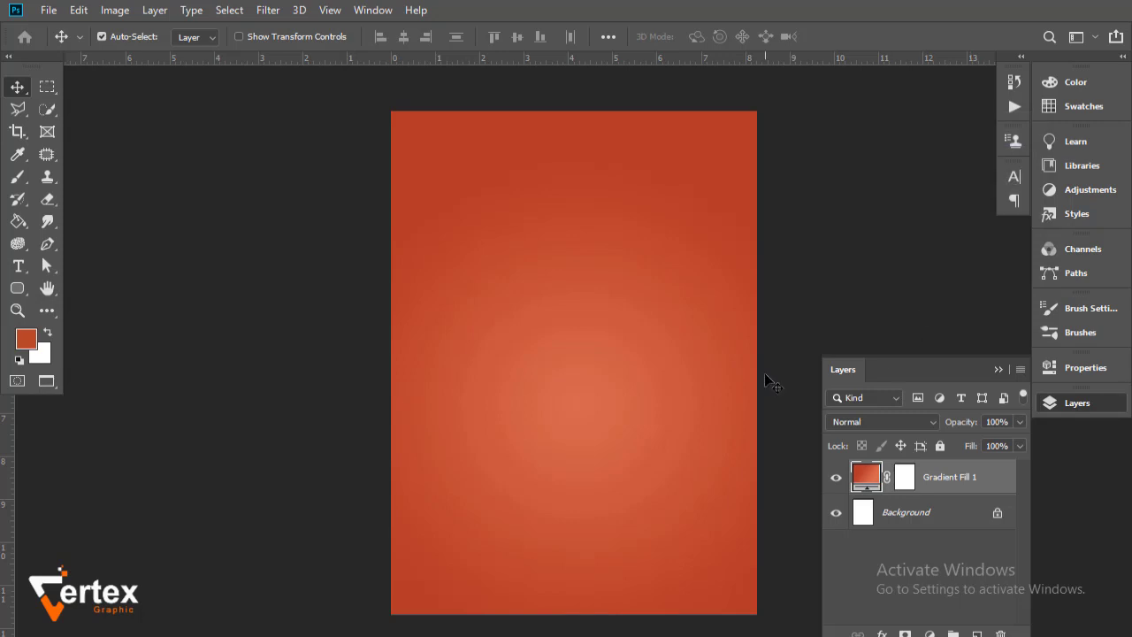
- Place the juice pouch image as an embedded layer on the poster
left_click(49, 9)
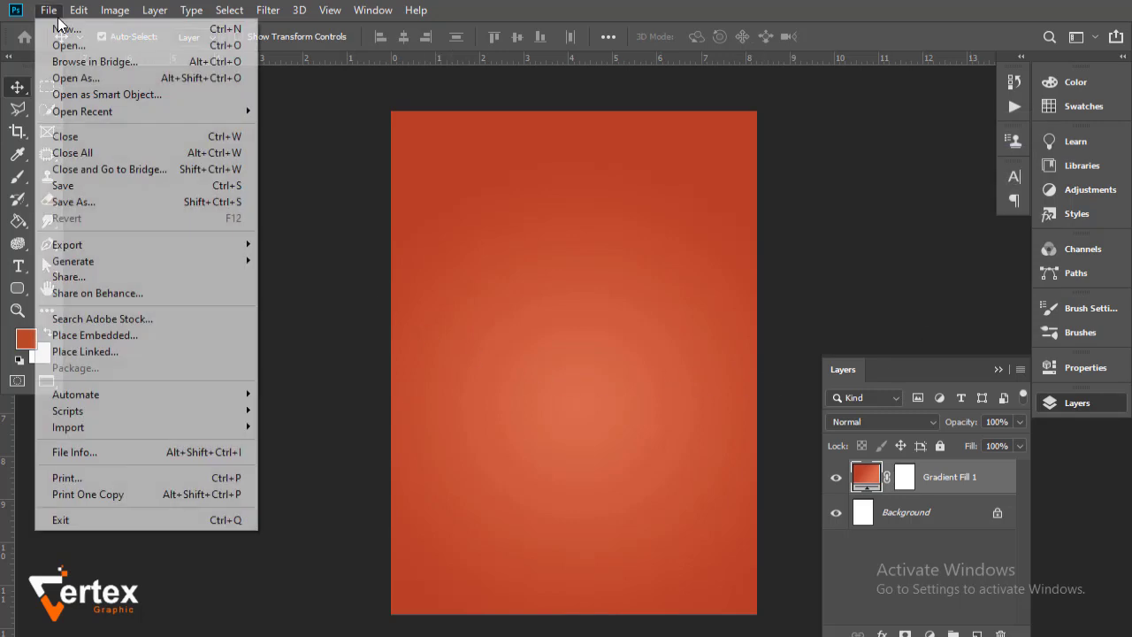
left_click(133, 333)
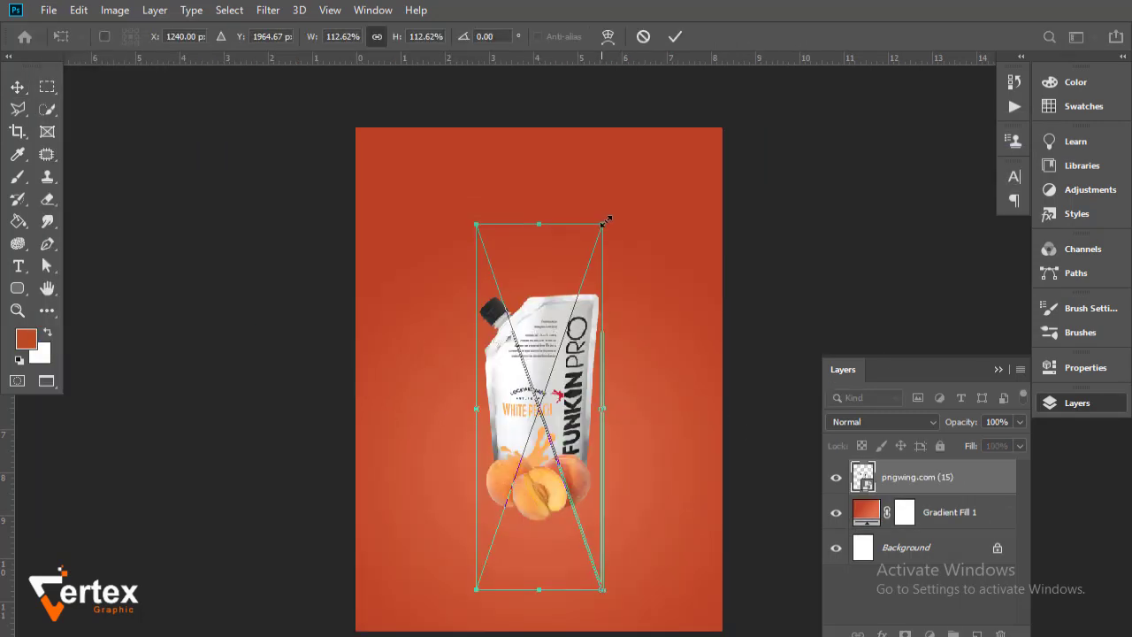
left_click_drag(614, 222, 620, 174)
left_click_drag(605, 281, 594, 308)
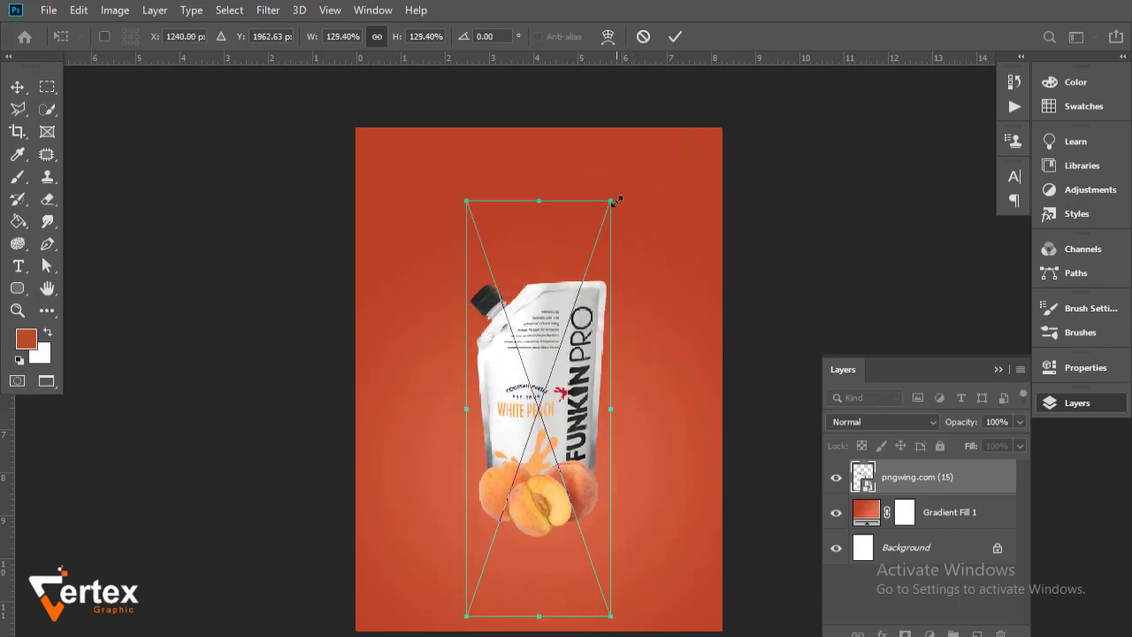
- Scale the pouch to about 139%, centre it horizontally and raise it slightly
left_click_drag(614, 201, 635, 133)
left_click_drag(575, 319, 551, 332)
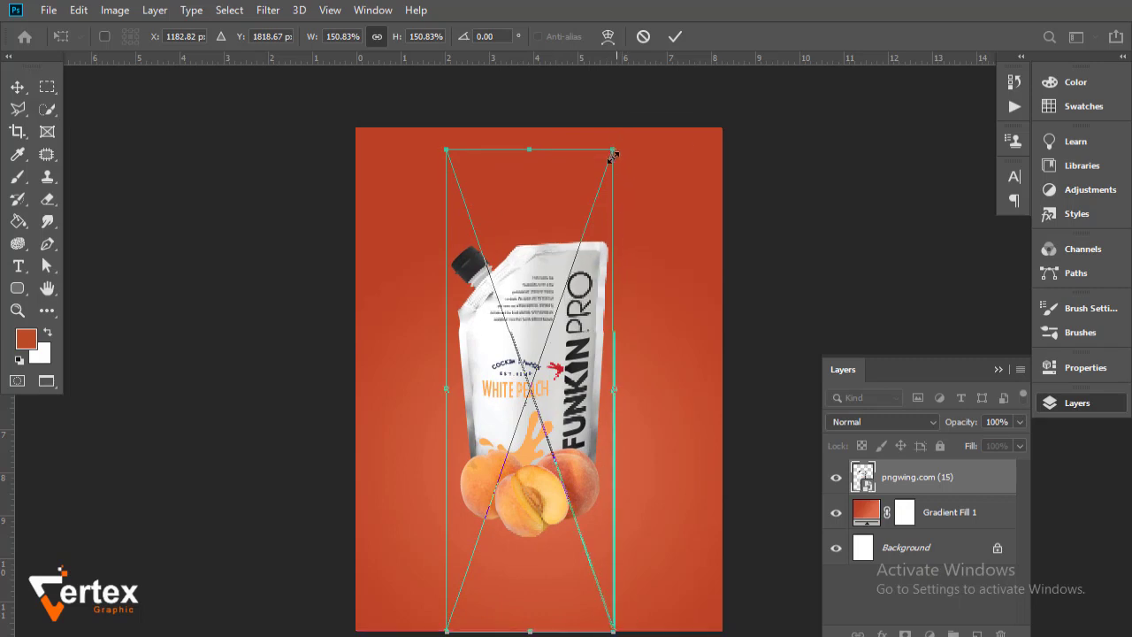
left_click_drag(614, 154, 612, 169)
left_click_drag(540, 313, 554, 330)
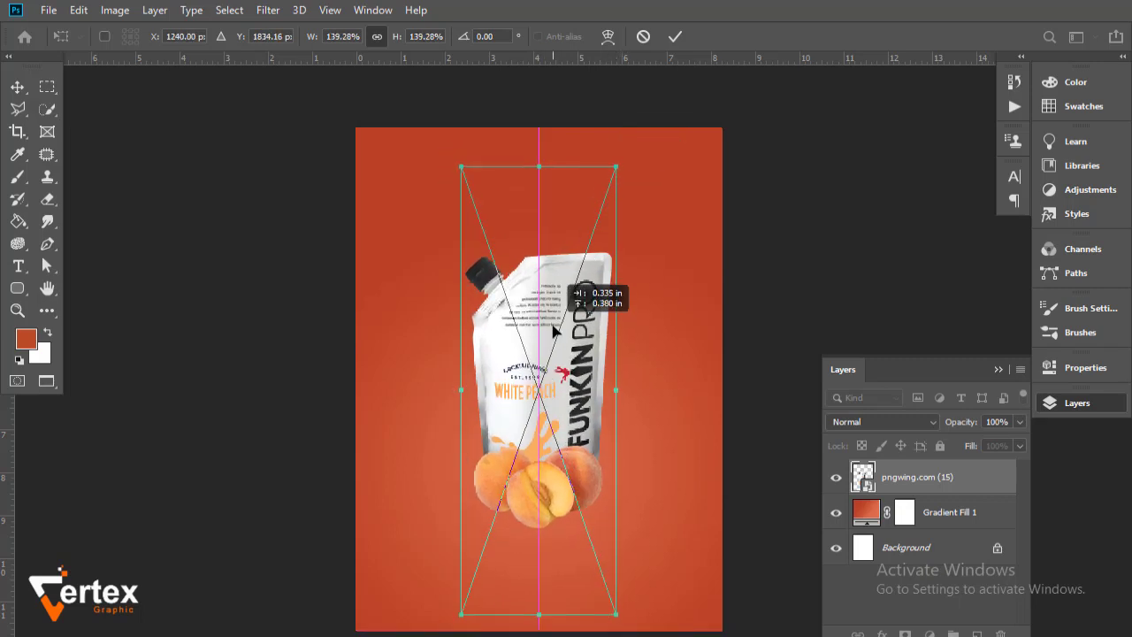
key("Return")
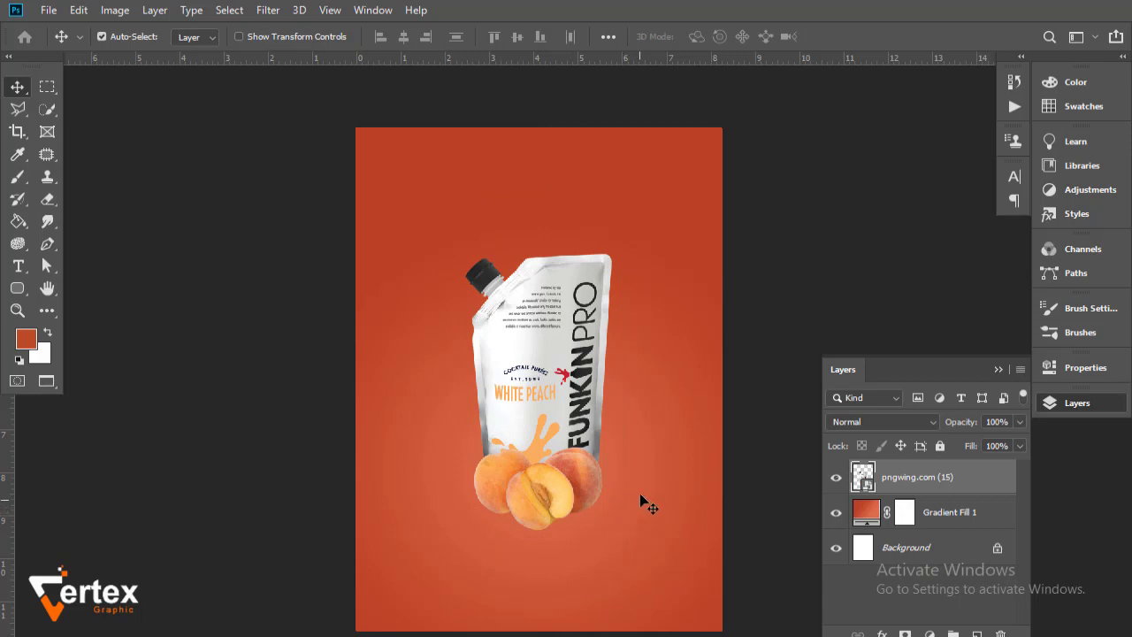
scroll(574, 365, "up", 1)
mouse_move(571, 442)
left_mouse_down()
mouse_move(567, 352)
mouse_move(565, 390)
left_mouse_up()
scroll(567, 351, "down", 1)
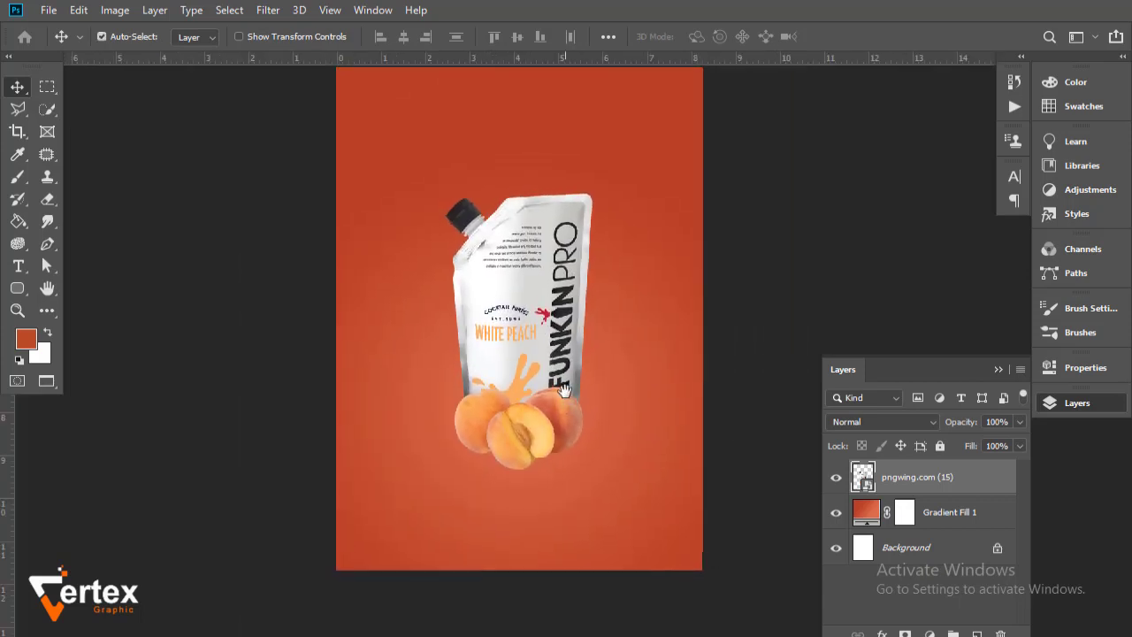
- Add a Curves adjustment with a raised midpoint to brighten the pouch and peaches
left_click(929, 633)
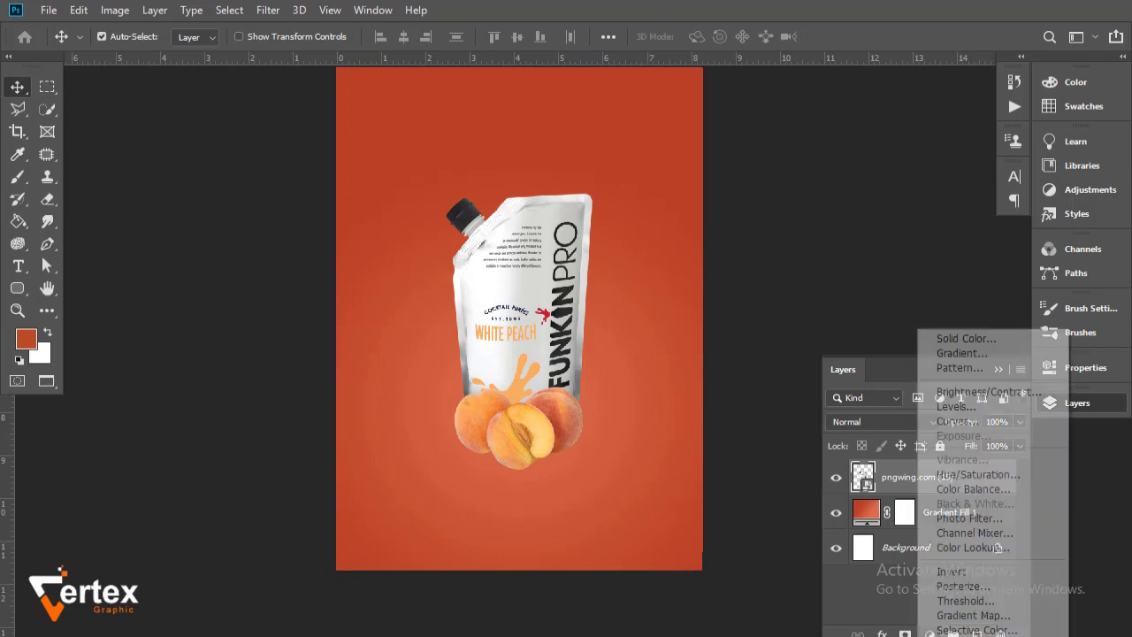
left_click(954, 421)
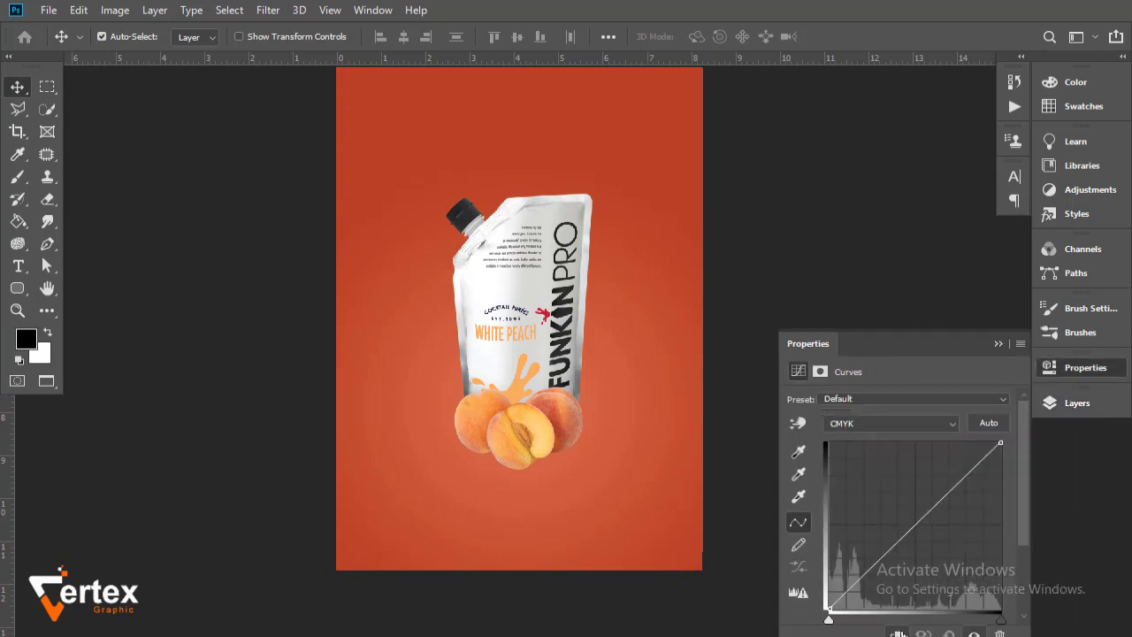
left_click_drag(914, 527, 911, 516)
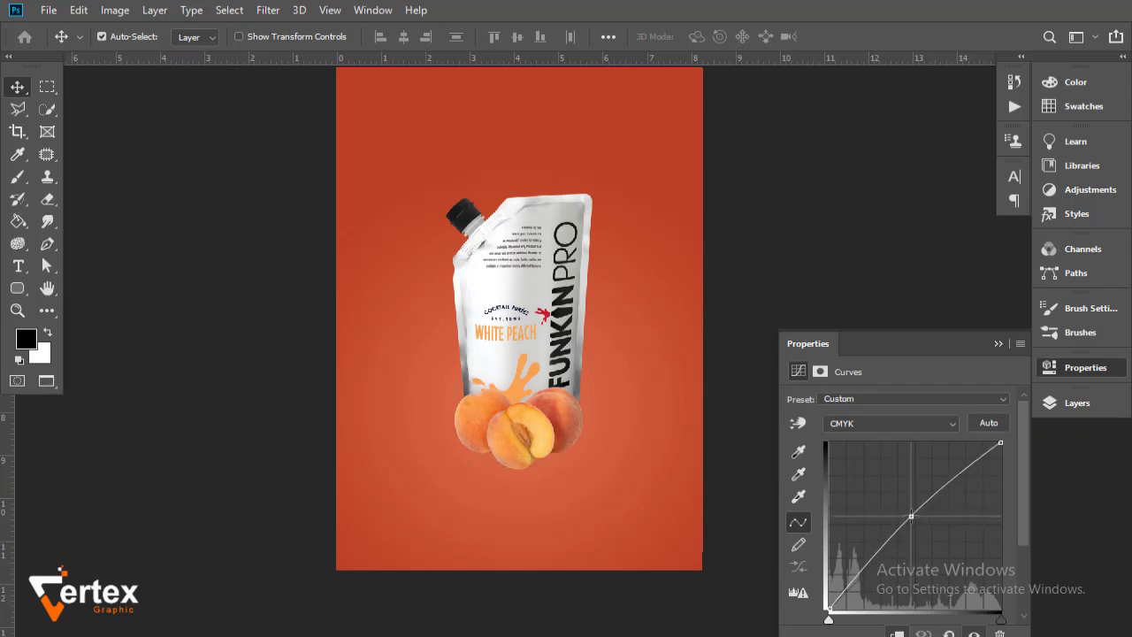
left_click(999, 343)
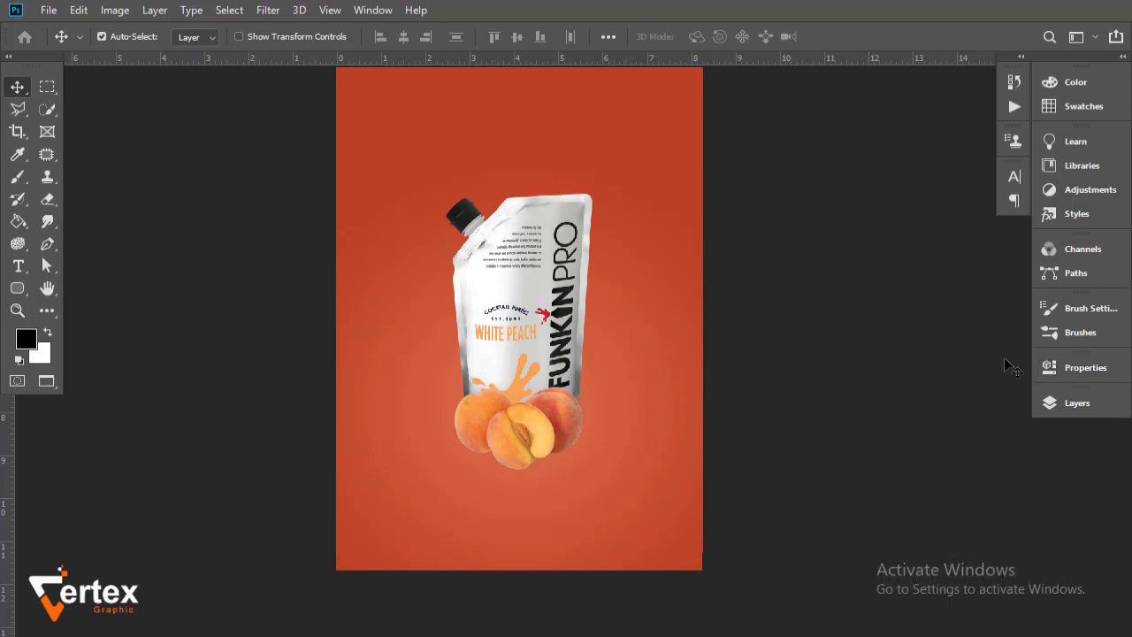
left_click(1068, 403)
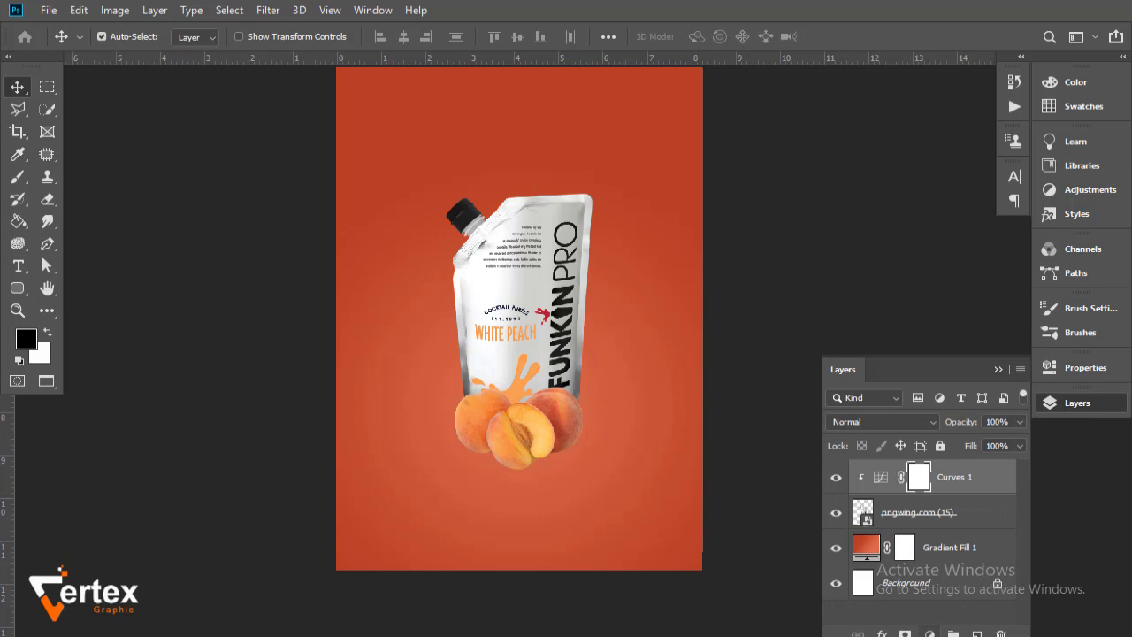
- Add a Levels adjustment to the pouch with input levels 8 and 247
left_click(929, 633)
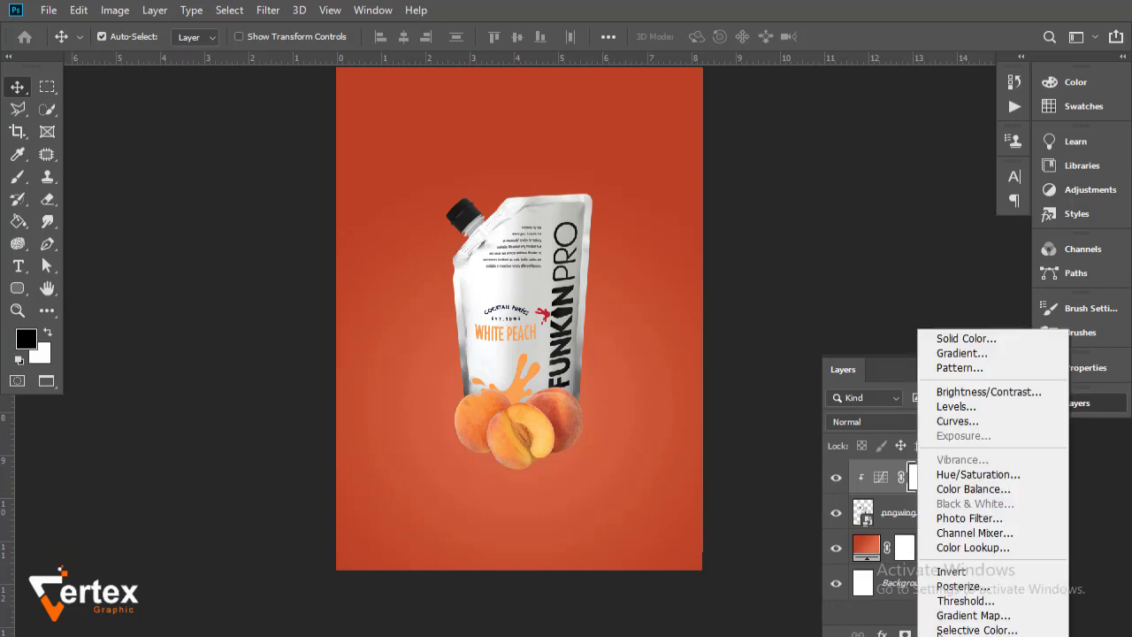
left_click(970, 407)
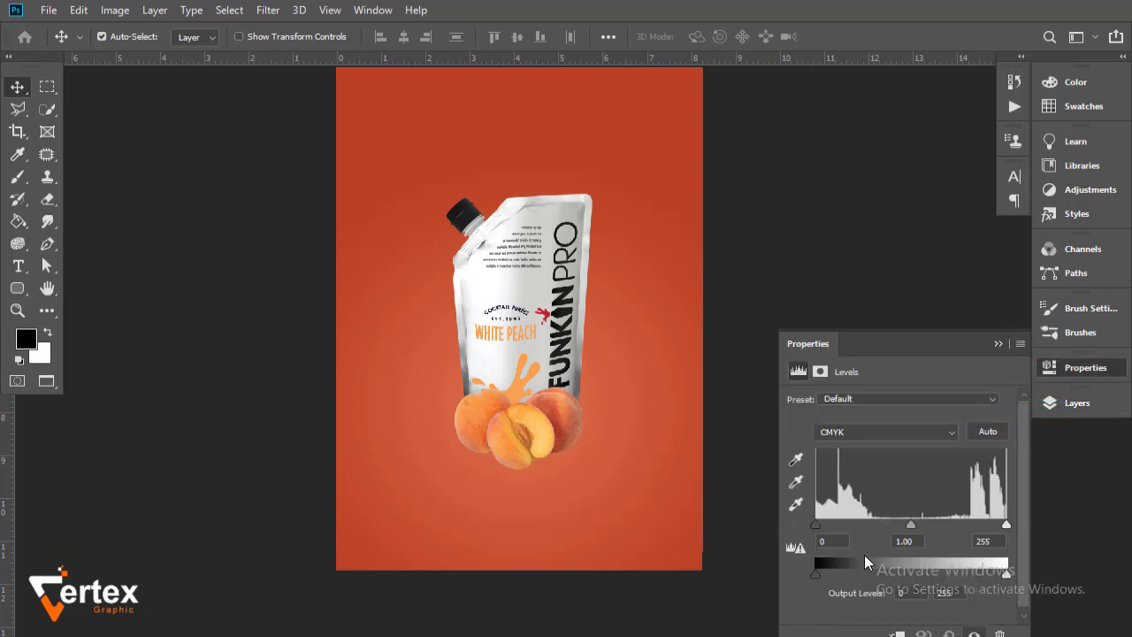
left_click_drag(814, 524, 823, 526)
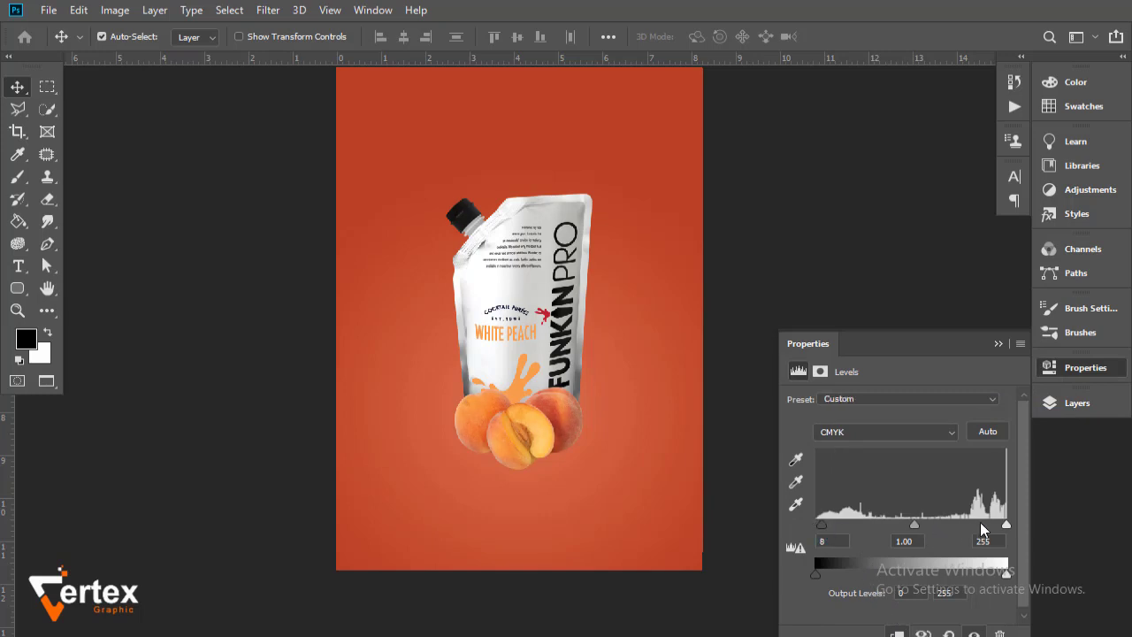
mouse_move(1006, 524)
left_mouse_down()
mouse_move(966, 526)
mouse_move(1000, 535)
left_mouse_up()
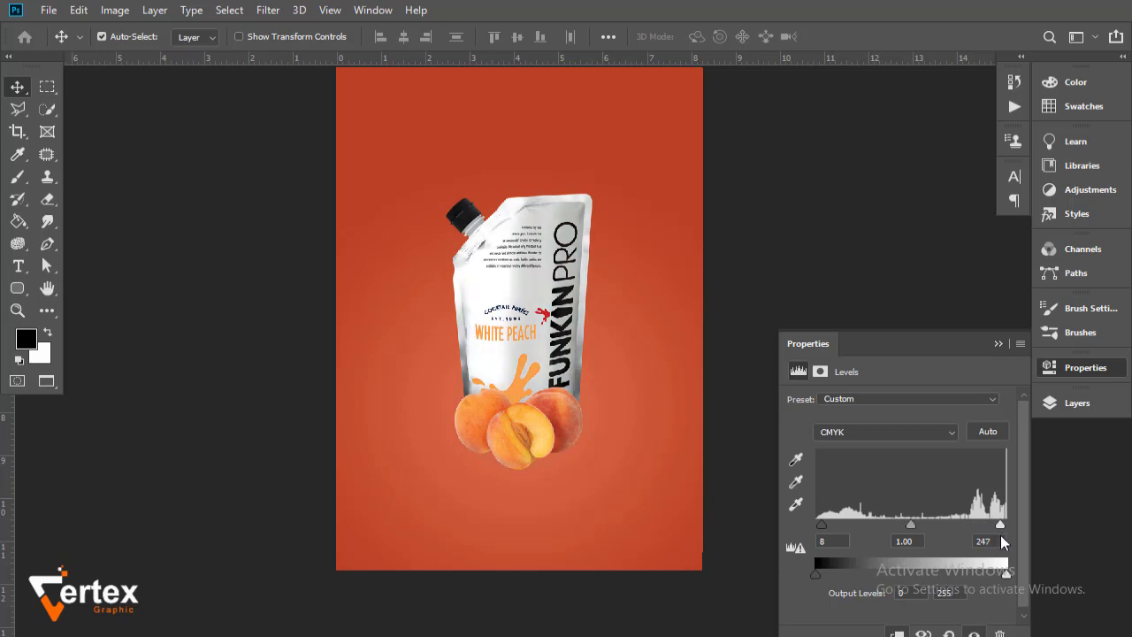
left_click(998, 343)
left_click(1069, 404)
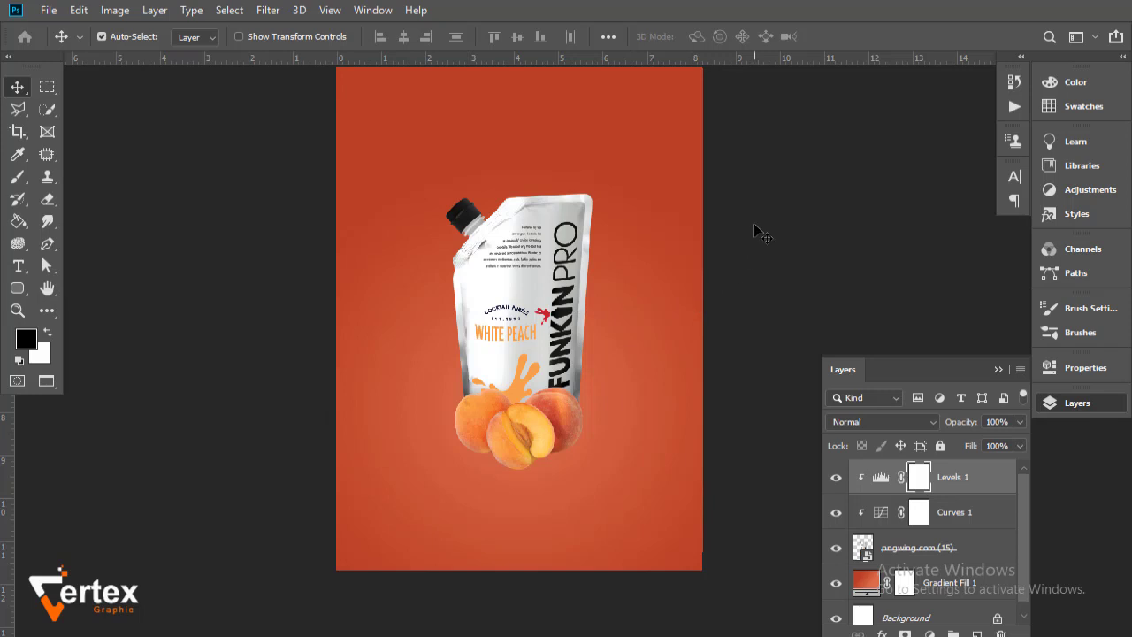
- Add a new empty layer above the Background
left_click(785, 259)
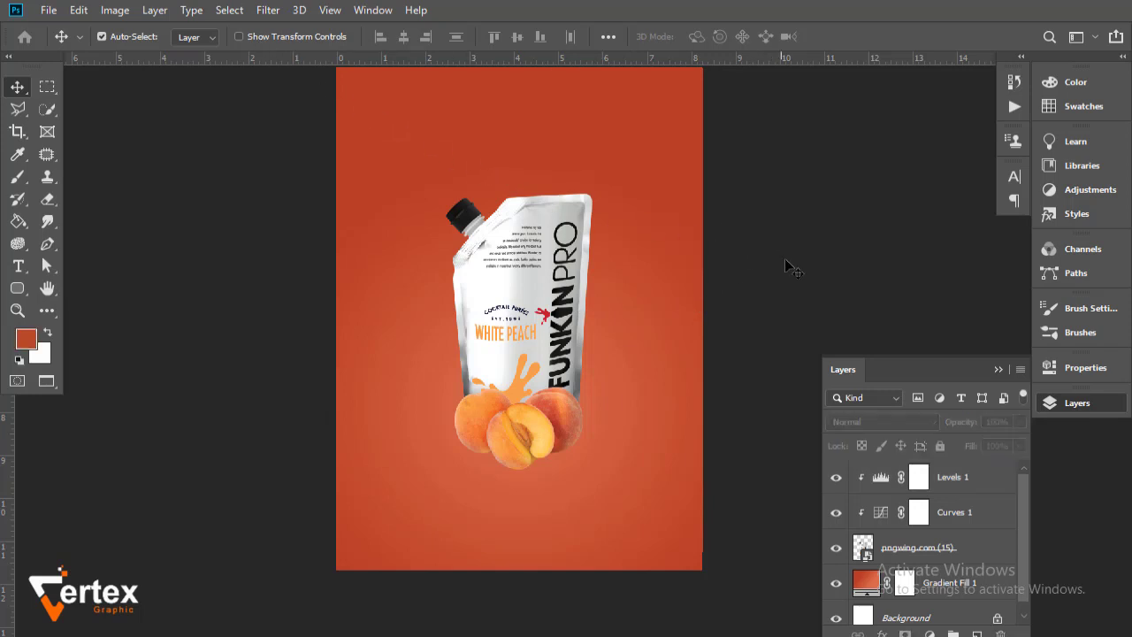
scroll(1022, 573, "down", 1)
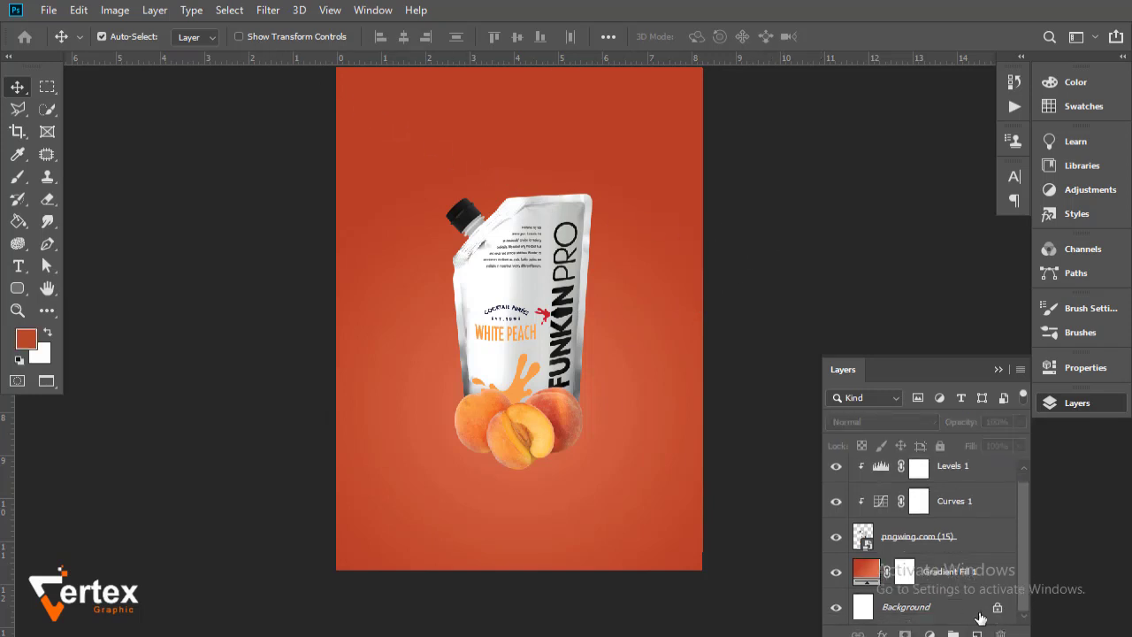
left_click(977, 634)
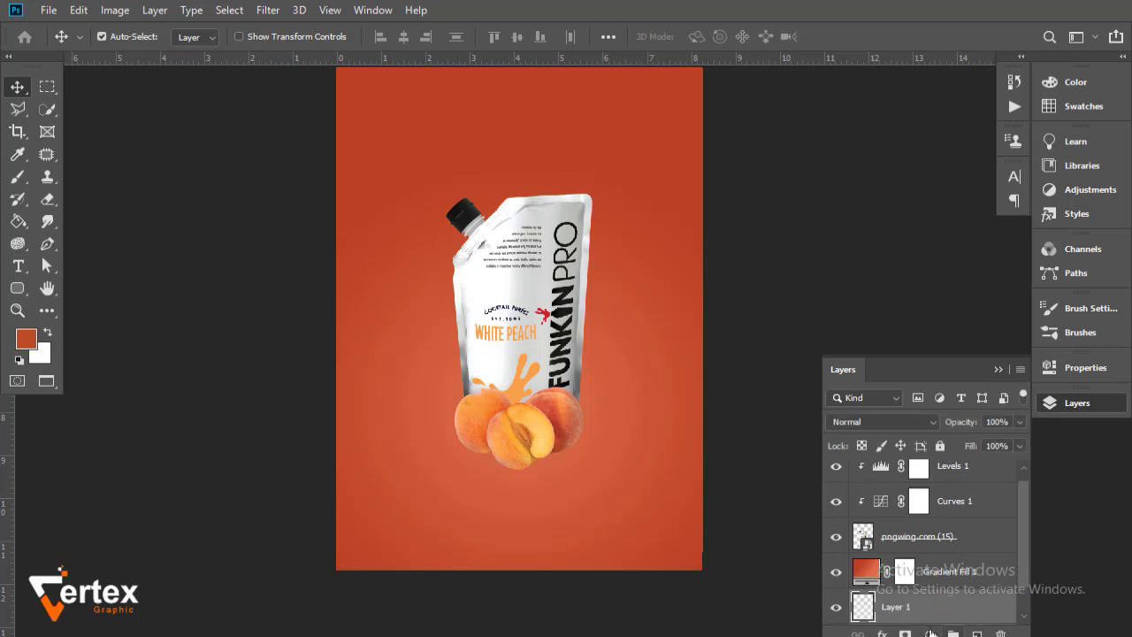
left_click_drag(1025, 535, 1019, 559)
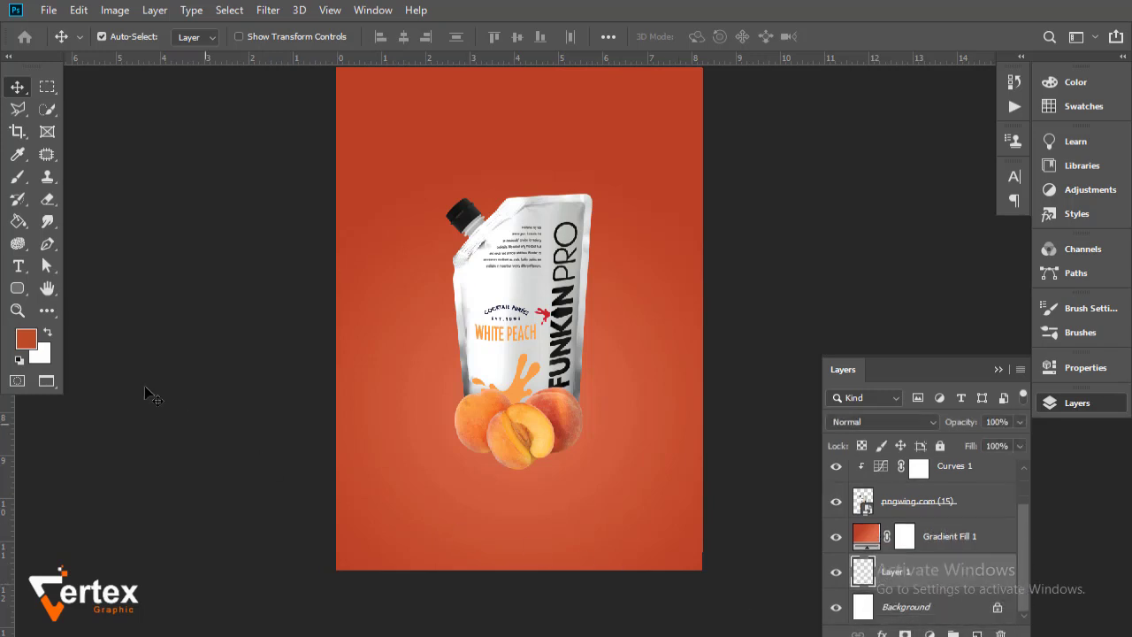
- Paint a soft black spot with a 1300 px brush and move Layer 1 above Gradient Fill 1
left_click(18, 176)
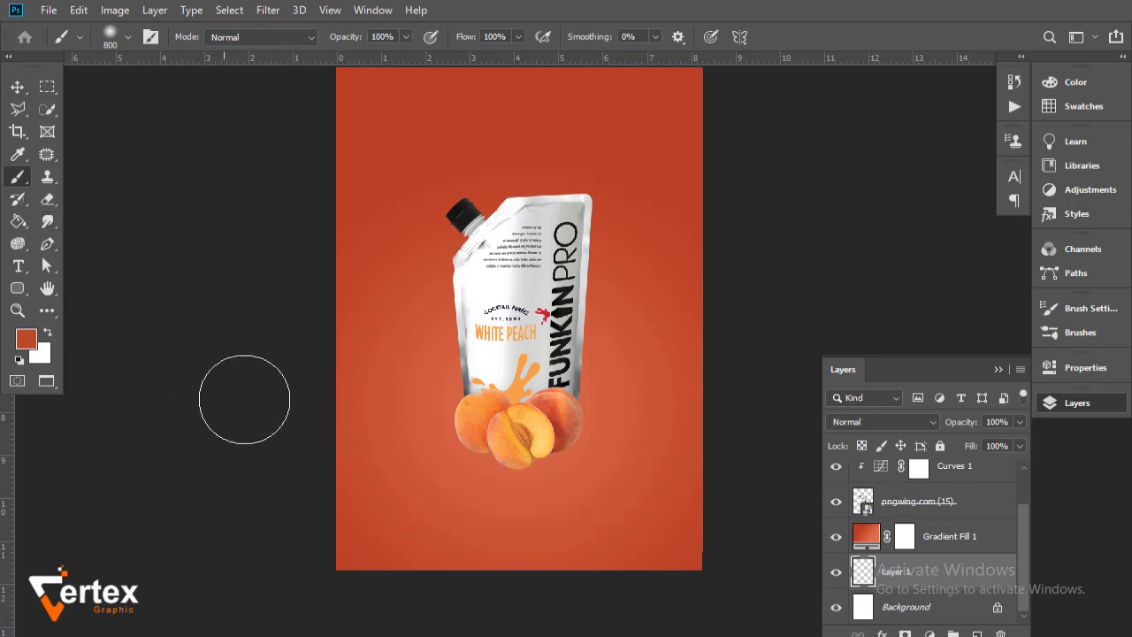
left_click(19, 359)
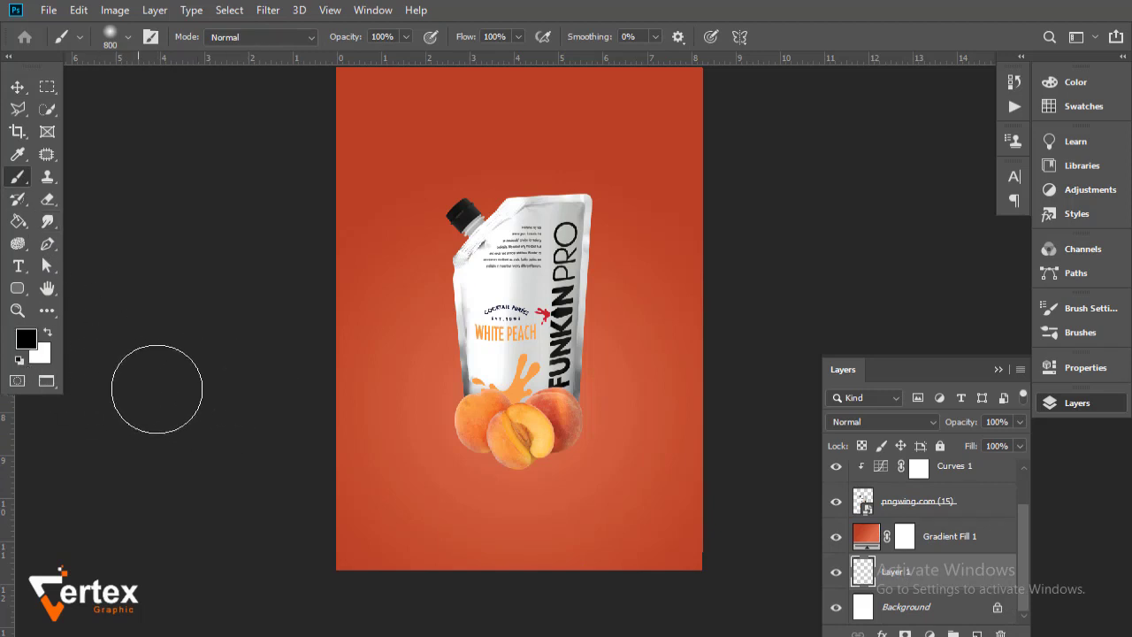
key("bracketright")
key("bracketright")
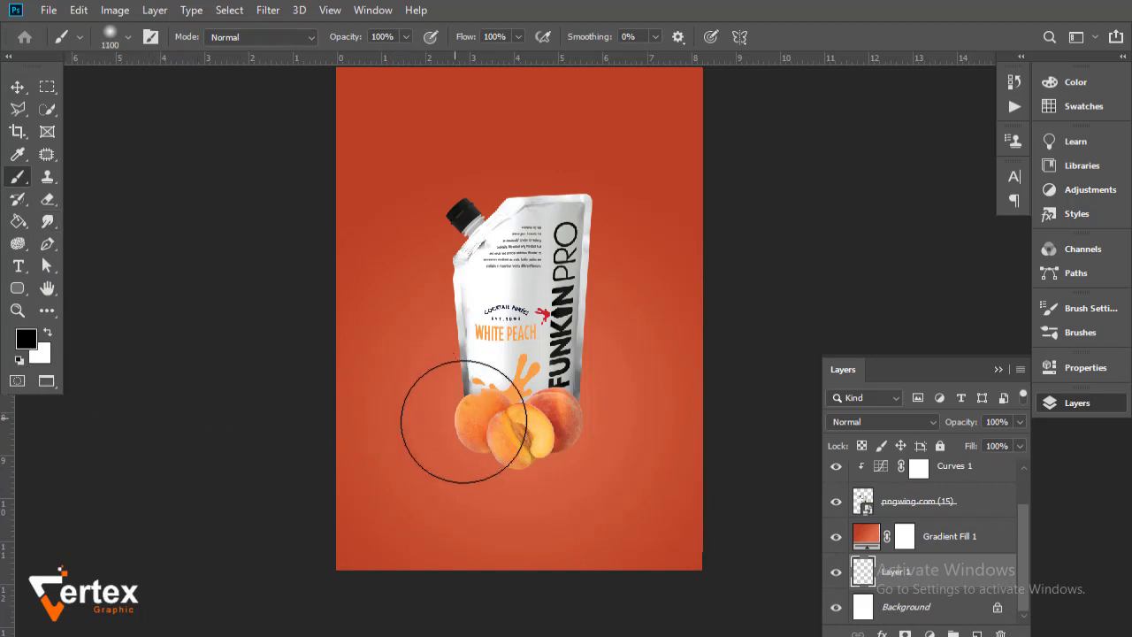
key("bracketright")
key("bracketright")
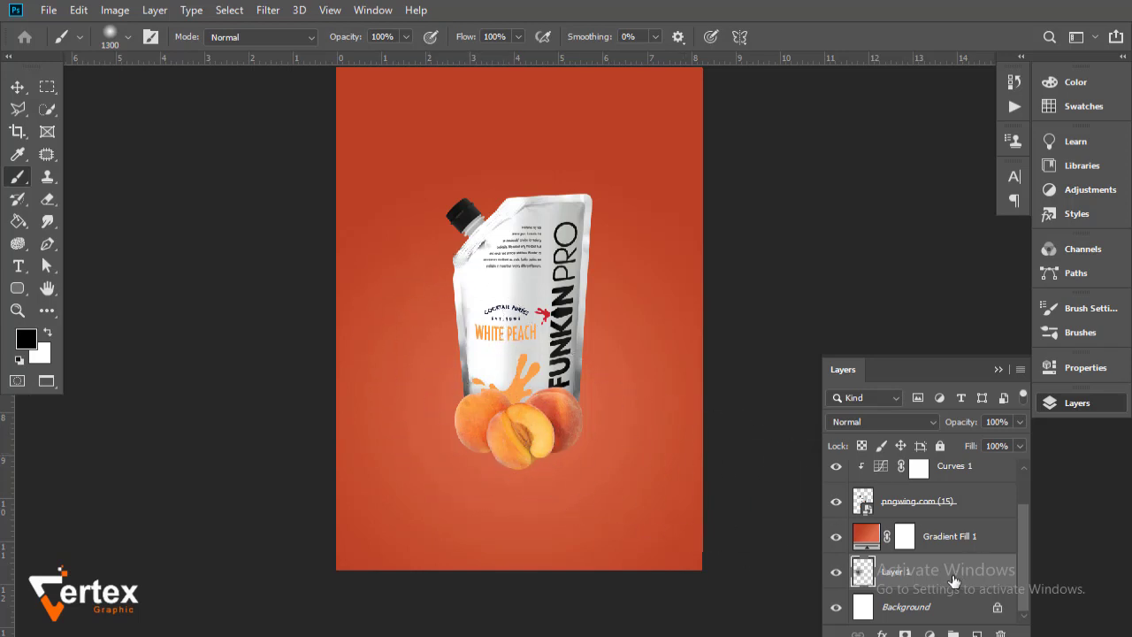
left_click_drag(941, 562, 943, 522)
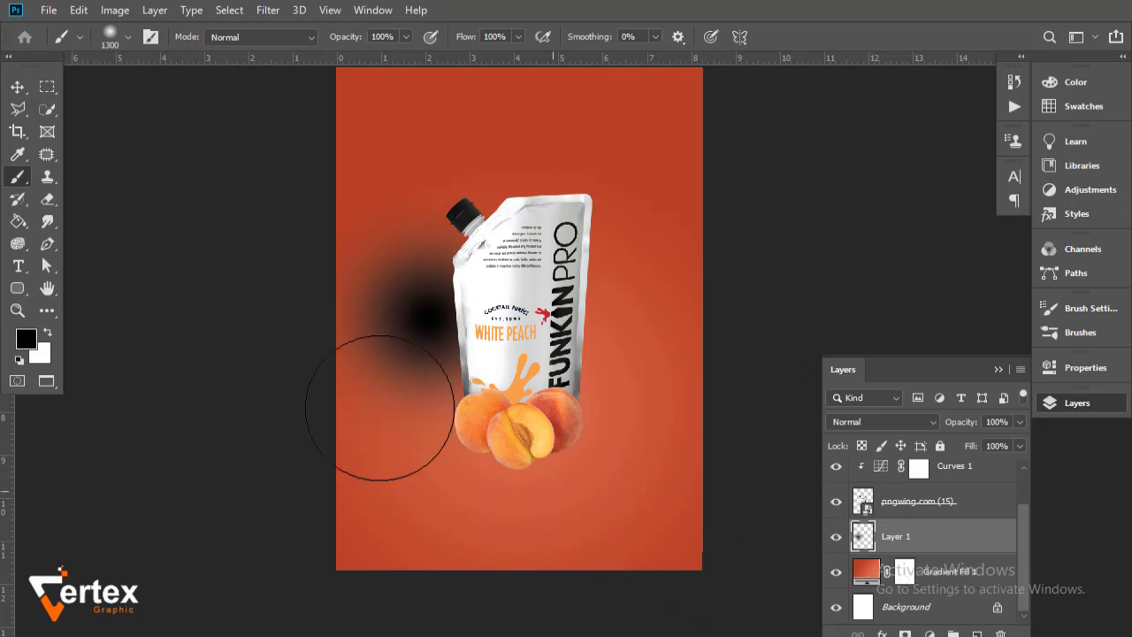
left_click(17, 86)
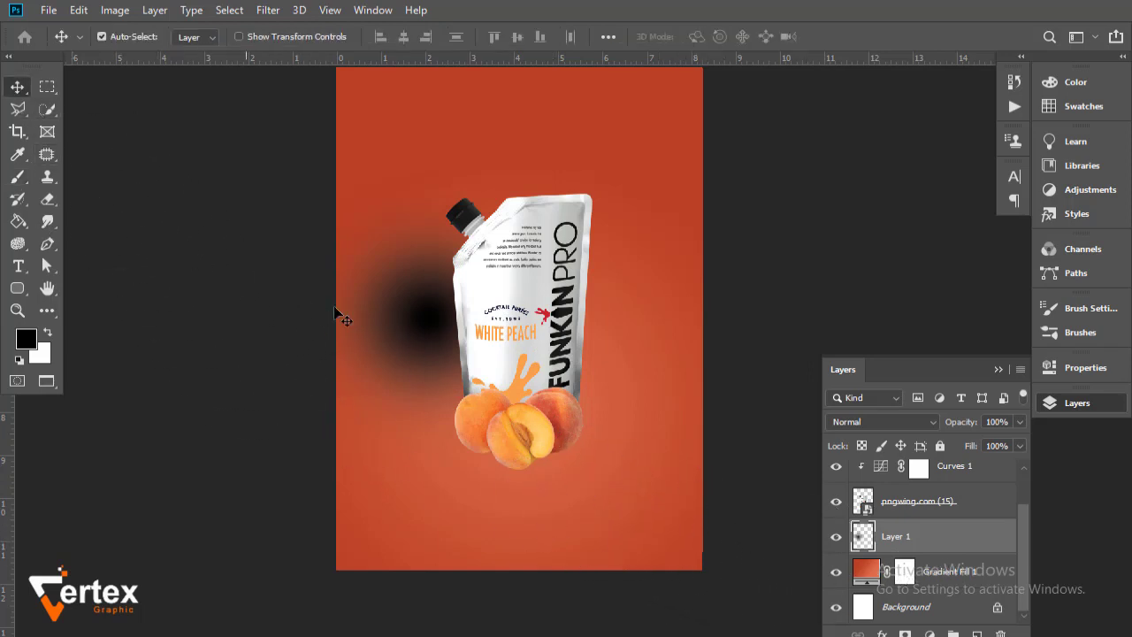
key("ctrl+t")
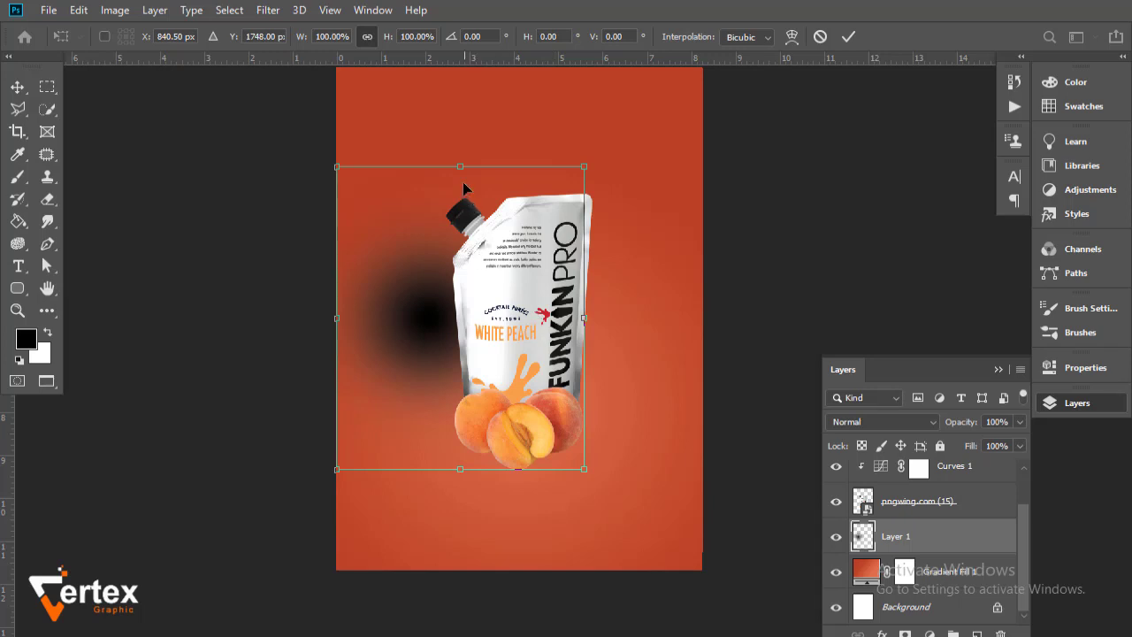
- Squash the black spot into a flat shadow strip and position it beneath the three peaches
mouse_move(461, 181)
left_mouse_down()
mouse_move(450, 464)
mouse_move(536, 463)
left_mouse_up()
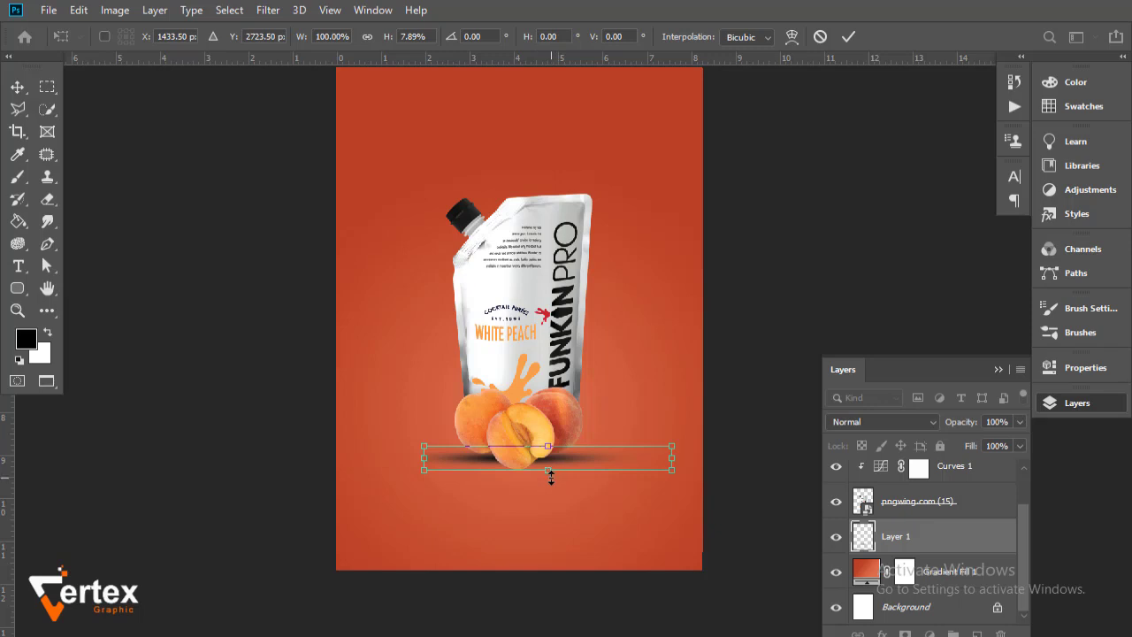
left_click_drag(563, 463, 565, 454)
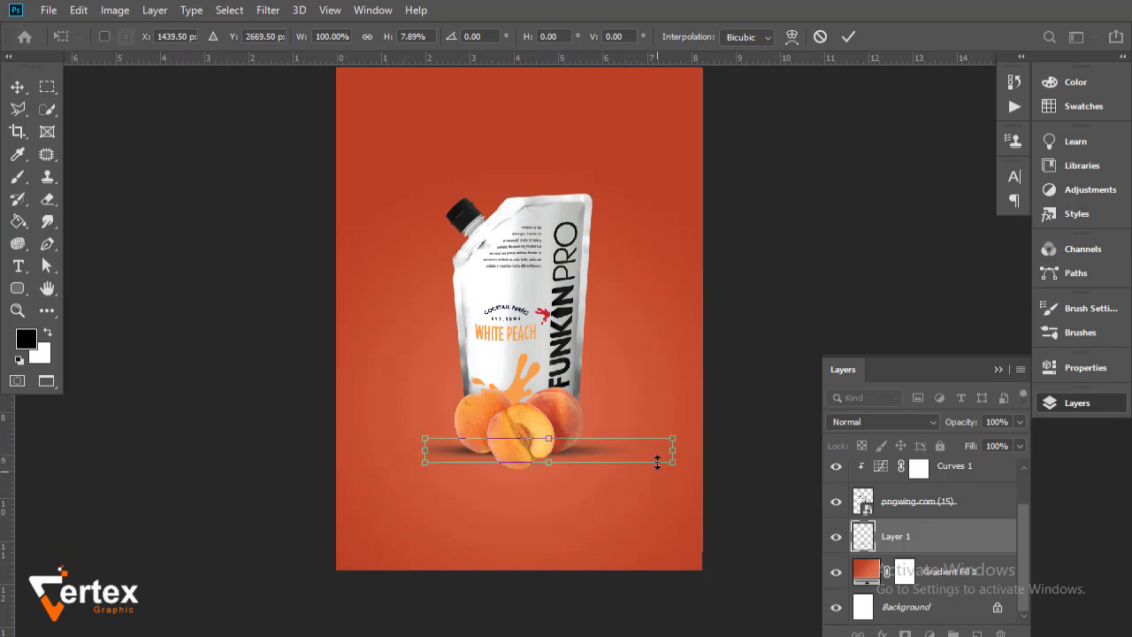
mouse_move(674, 451)
left_mouse_down()
mouse_move(576, 457)
mouse_move(588, 448)
left_mouse_up()
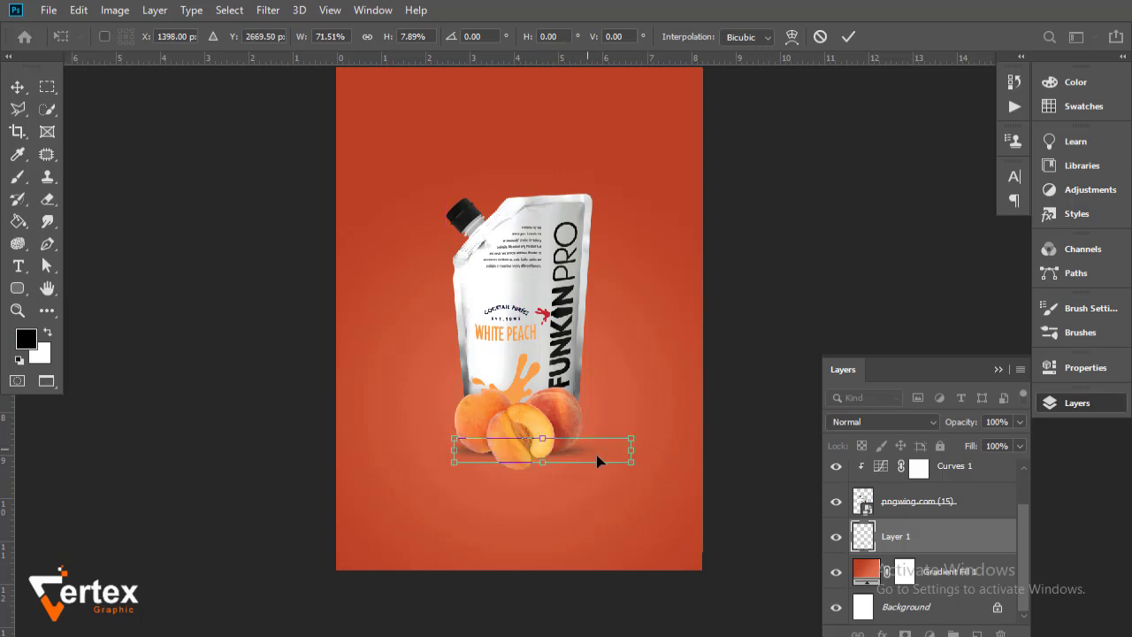
left_click_drag(450, 451, 441, 451)
left_click(524, 464, "ctrl")
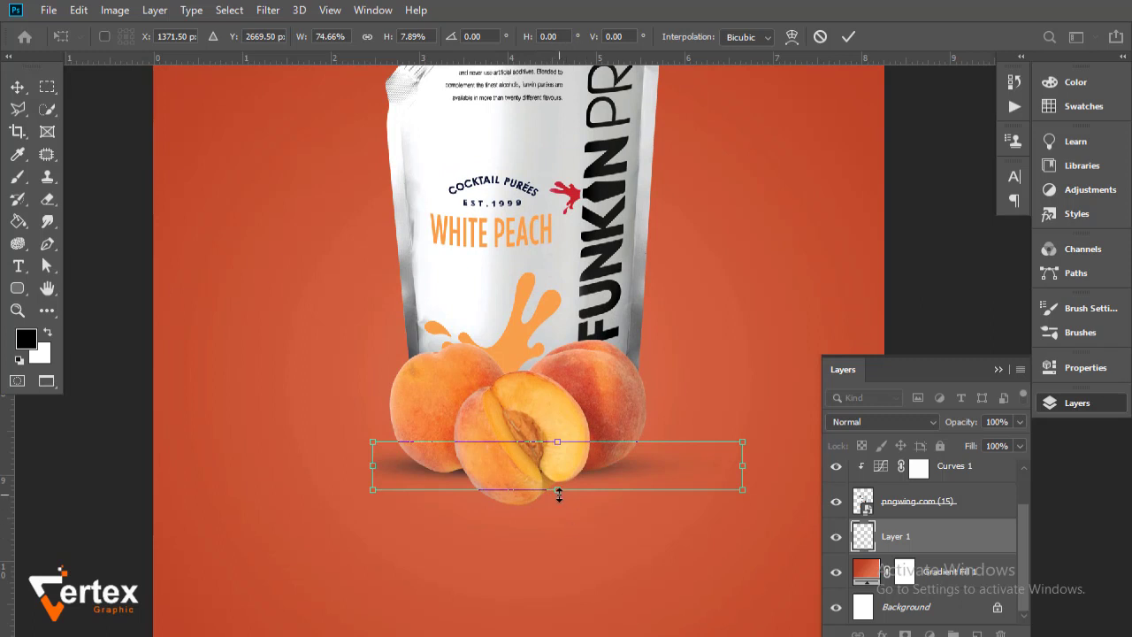
left_click_drag(558, 495, 558, 501)
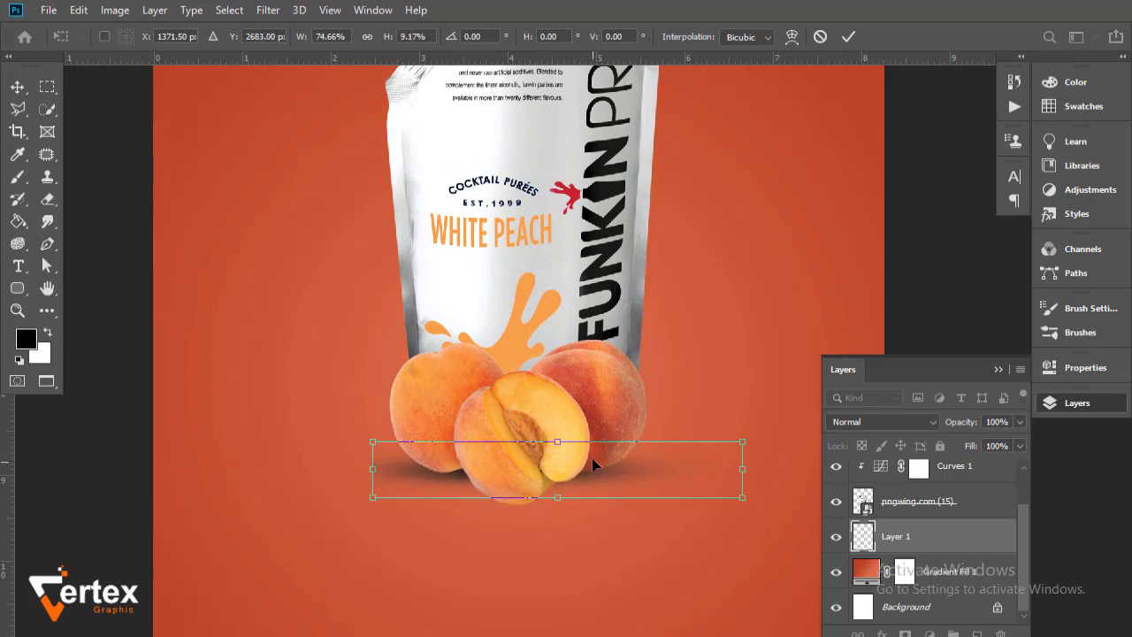
left_click_drag(592, 458, 592, 455)
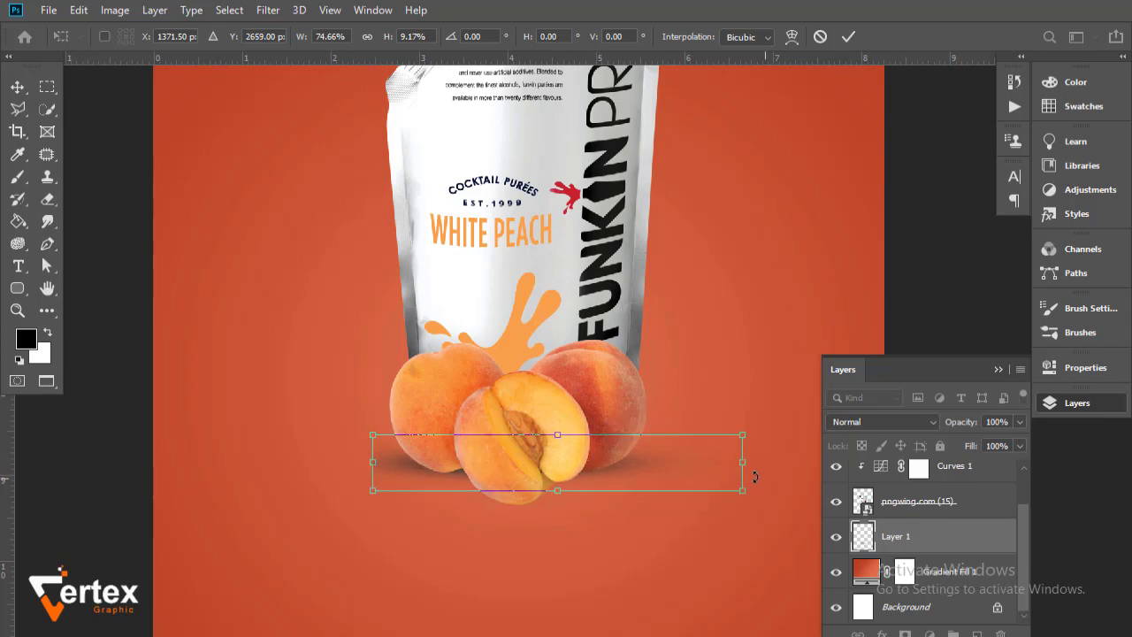
left_click_drag(747, 470, 756, 468)
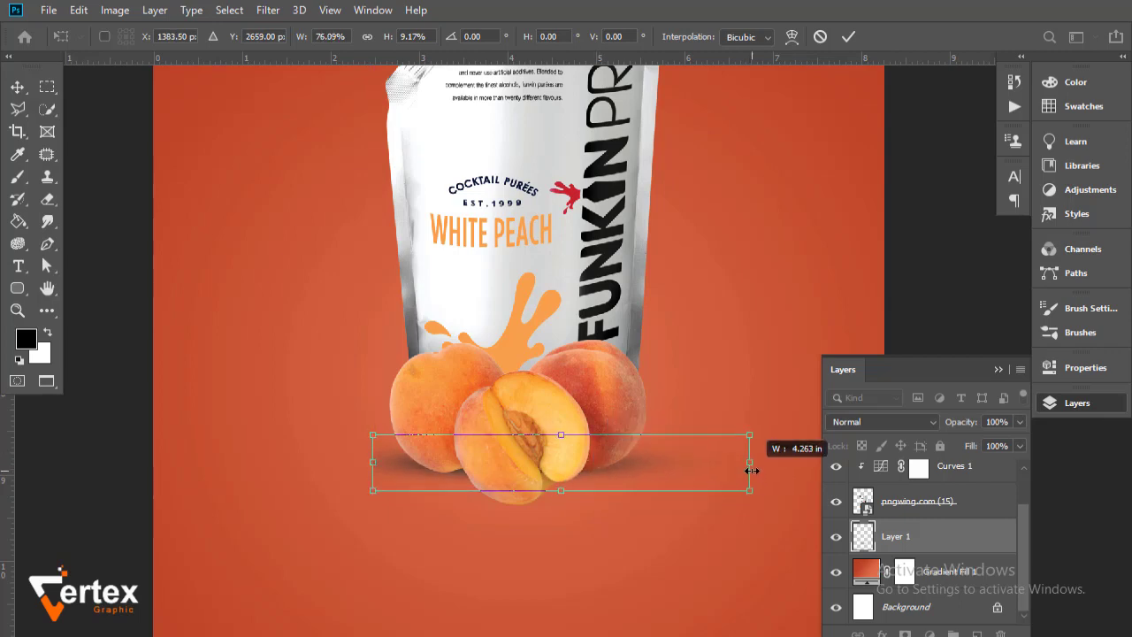
key("Return")
left_click(628, 427)
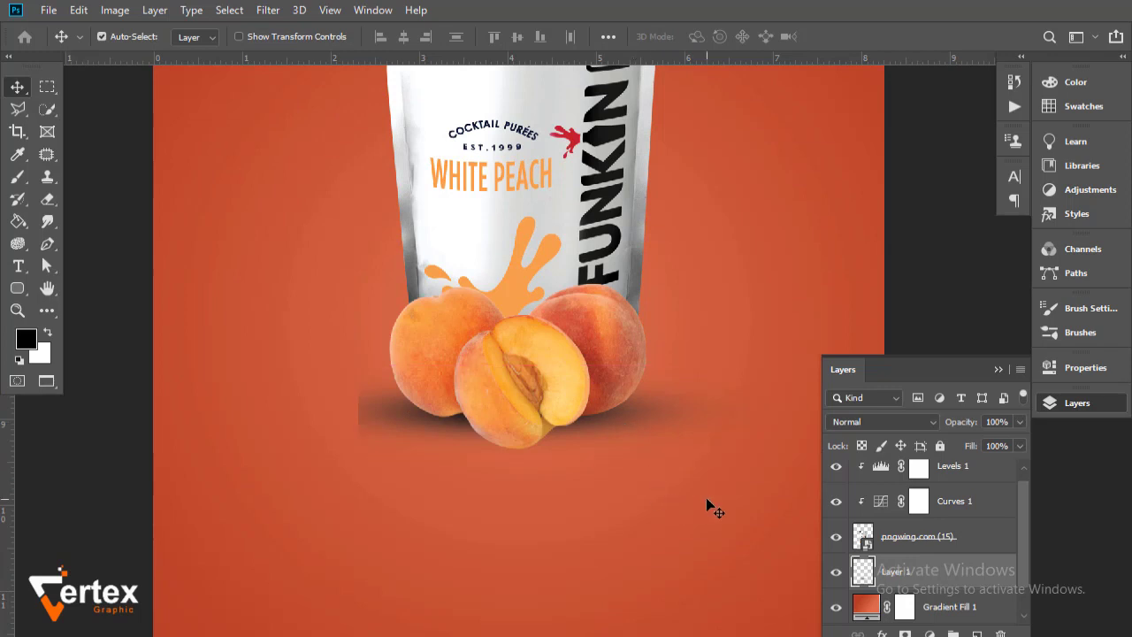
- Set the shadow layer to Multiply blend mode at 62% opacity
left_click(928, 423)
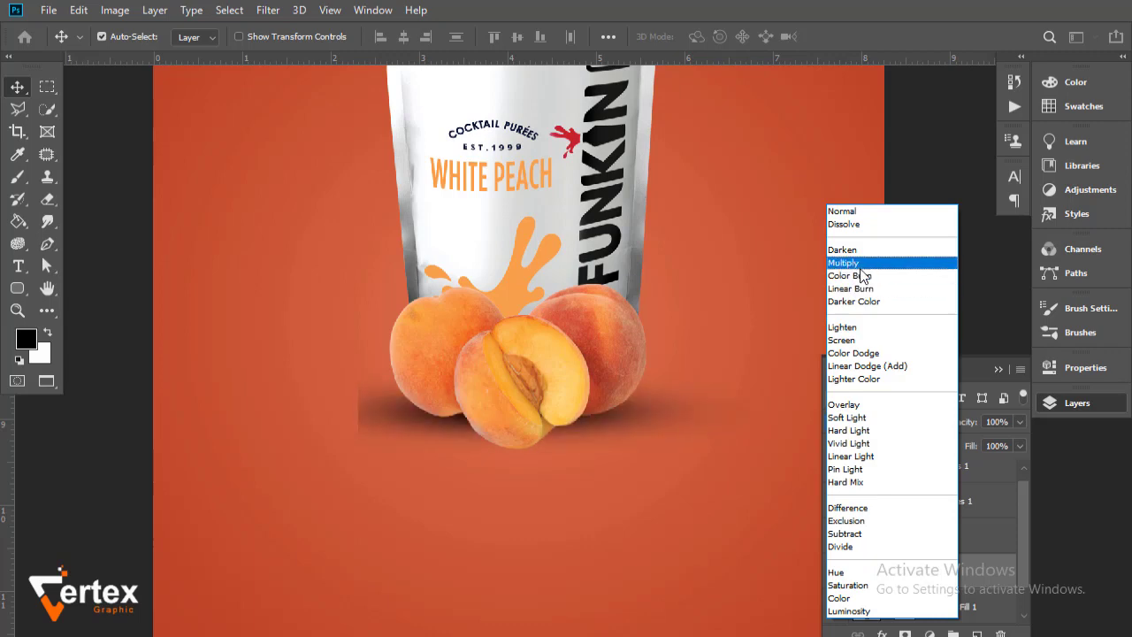
left_click(860, 266)
left_click(1018, 422)
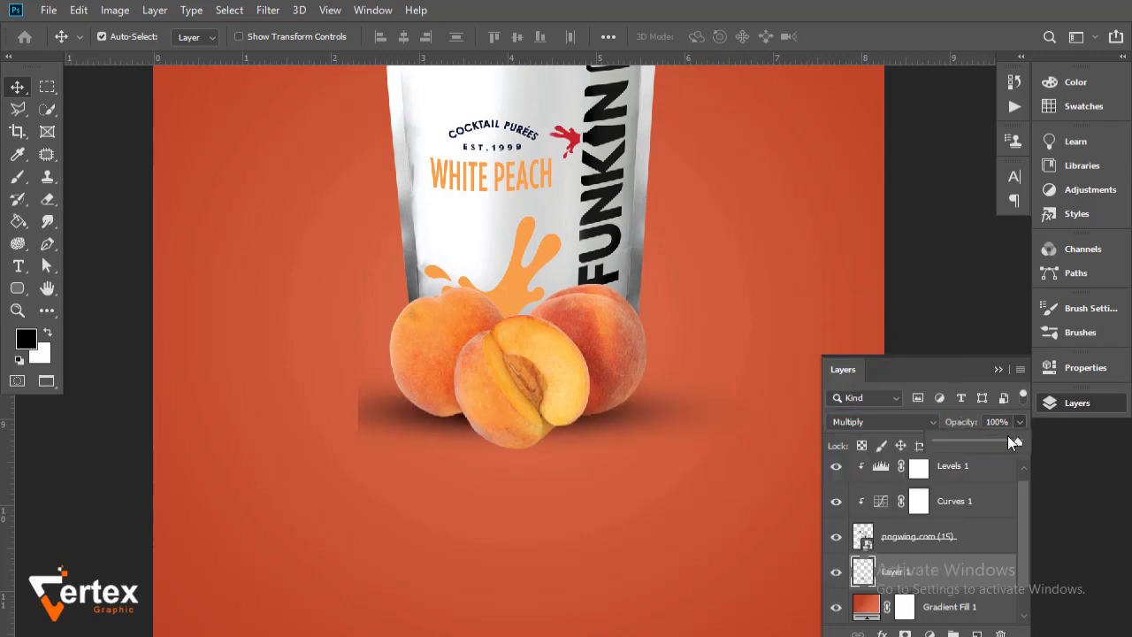
left_click_drag(992, 445, 988, 447)
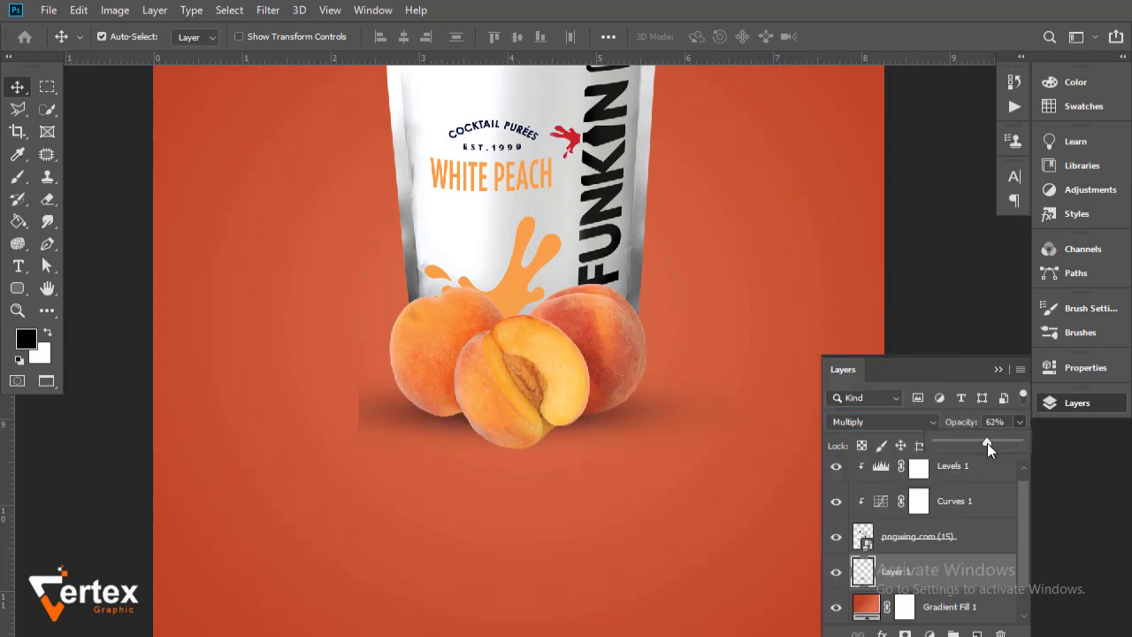
- Add a layer mask and paint black with a soft brush to fade the shadow's edges
left_click(905, 634)
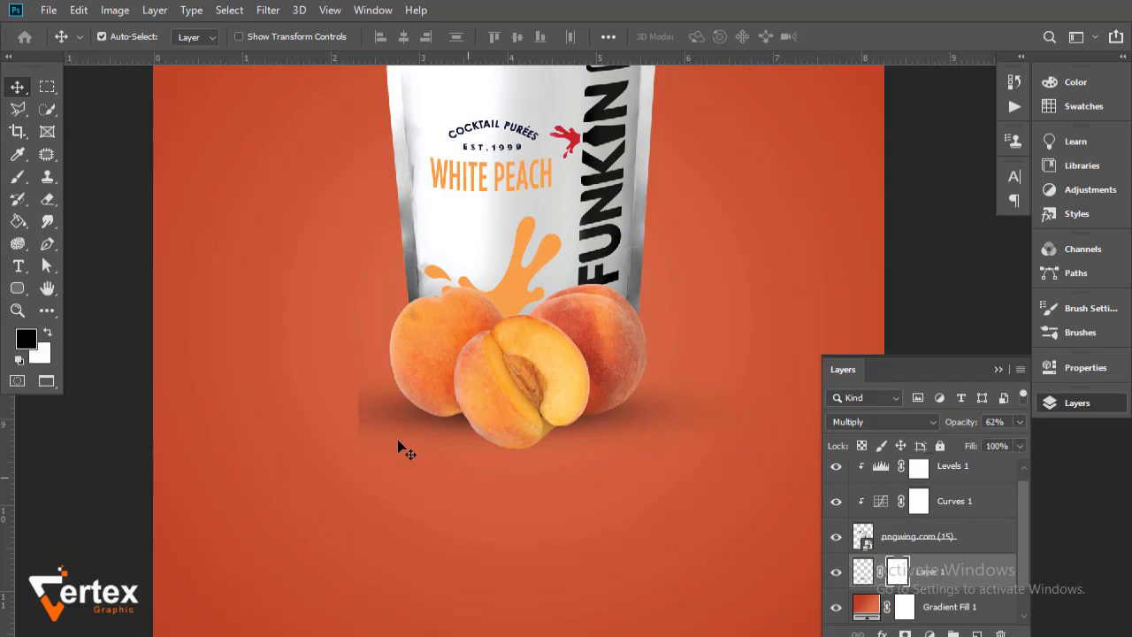
left_click(18, 176)
key("x")
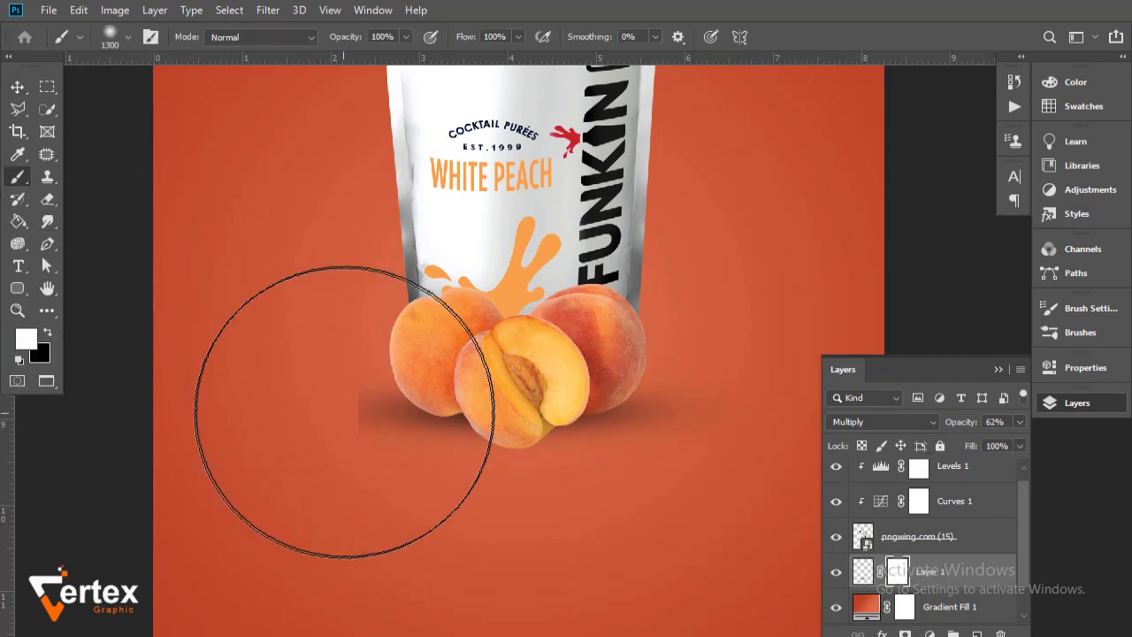
key("bracketleft")
key("bracketleft")
key("bracketleft")
key("x")
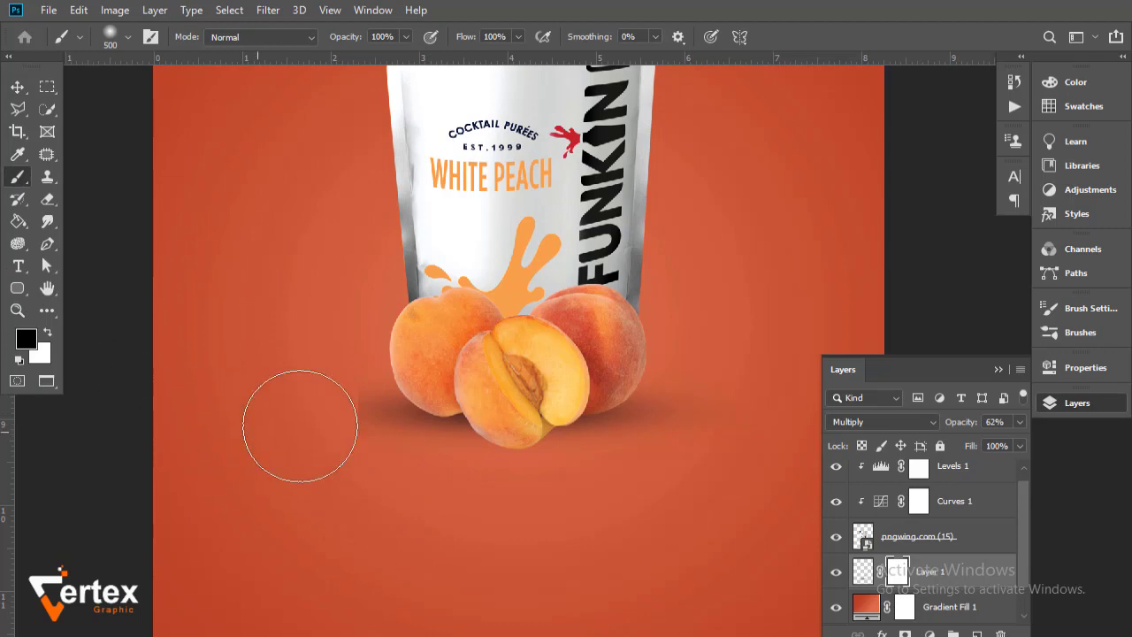
mouse_move(362, 423)
left_mouse_down()
mouse_move(375, 472)
mouse_move(424, 531)
mouse_move(614, 486)
mouse_move(736, 412)
left_mouse_up()
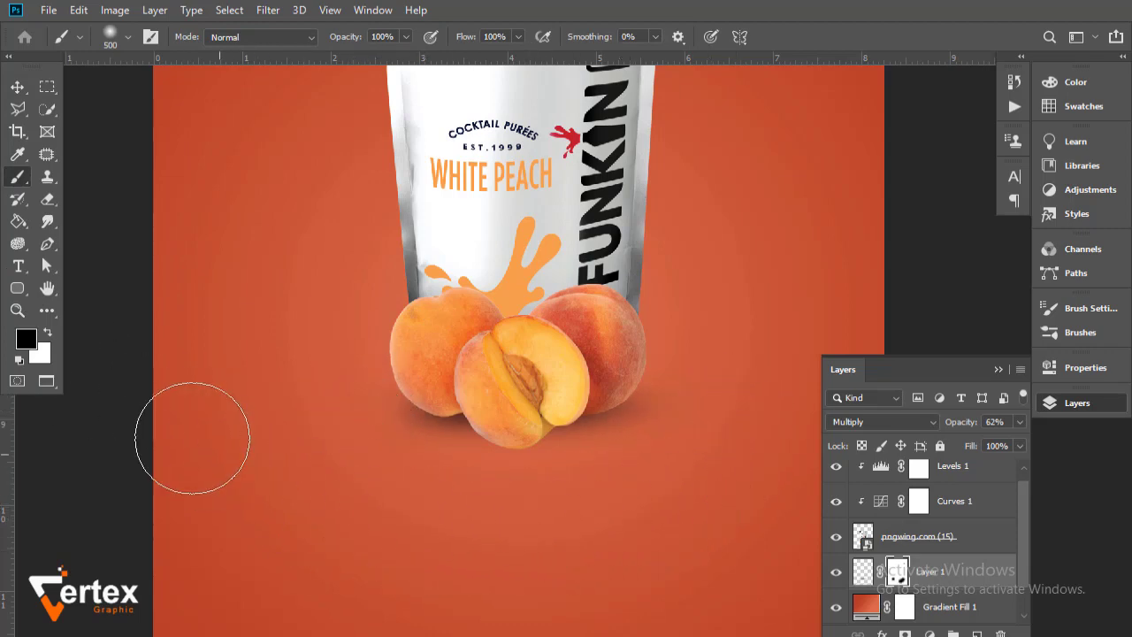
- Nudge the shadow up beneath the fruit and fine-tune its opacity to 74%
left_click(17, 87)
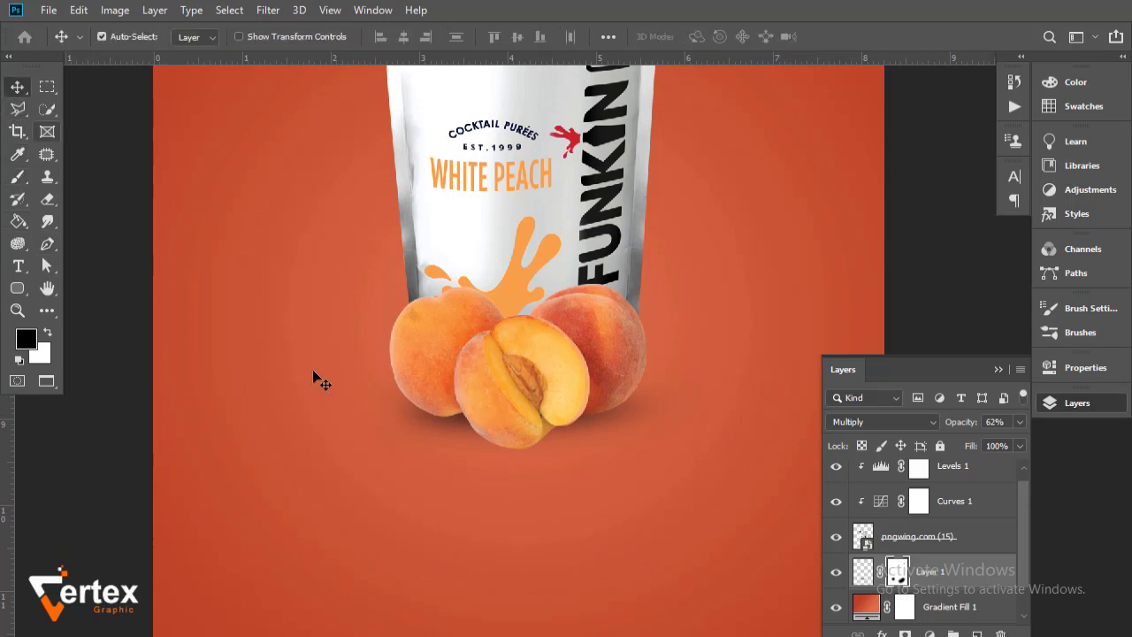
mouse_move(629, 474)
left_mouse_down()
mouse_move(608, 414)
mouse_move(621, 436)
mouse_move(621, 422)
left_mouse_up()
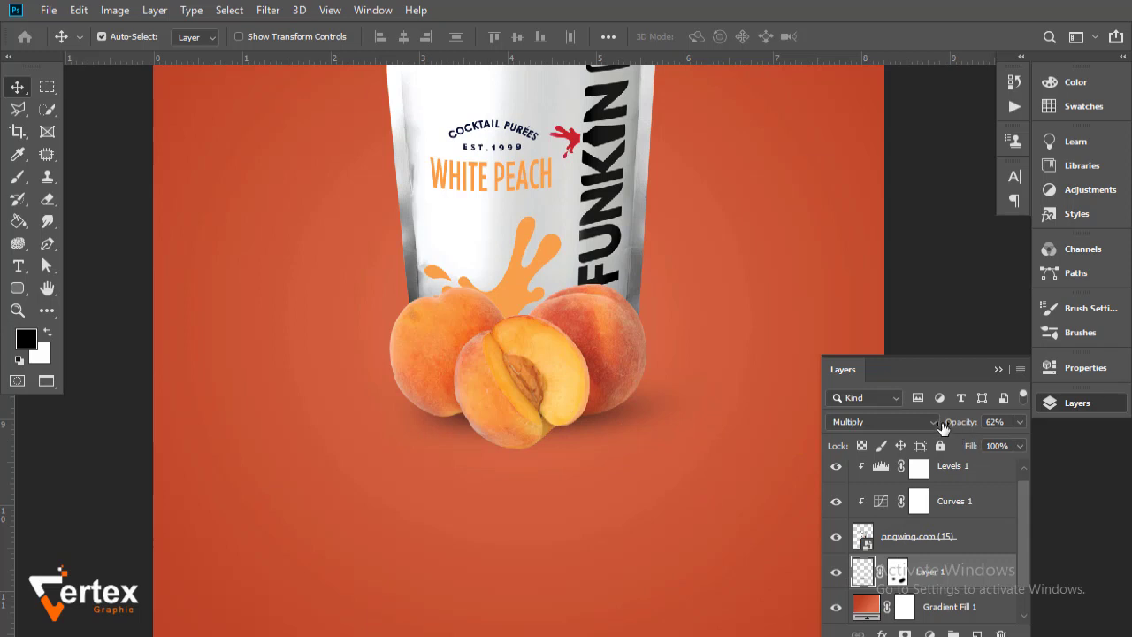
left_click(1020, 424)
left_click_drag(993, 444, 997, 446)
left_click(999, 369)
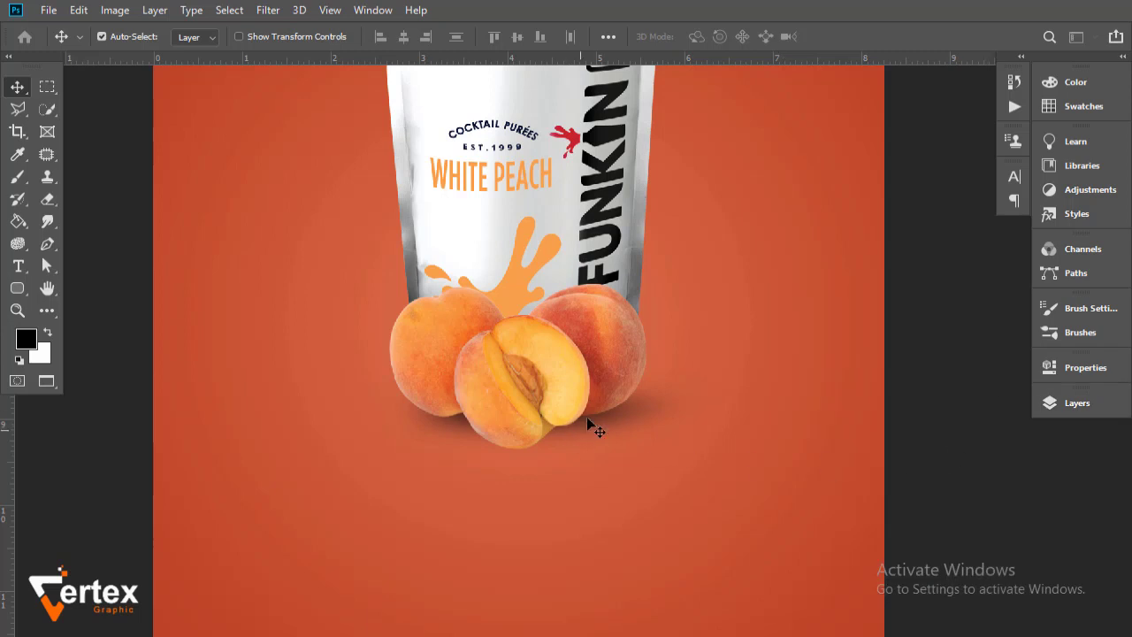
- Fit the whole poster in view and show rulers along the top and left edges
key("ctrl")
scroll(571, 352, "down", 2)
scroll(548, 380, "down", 2)
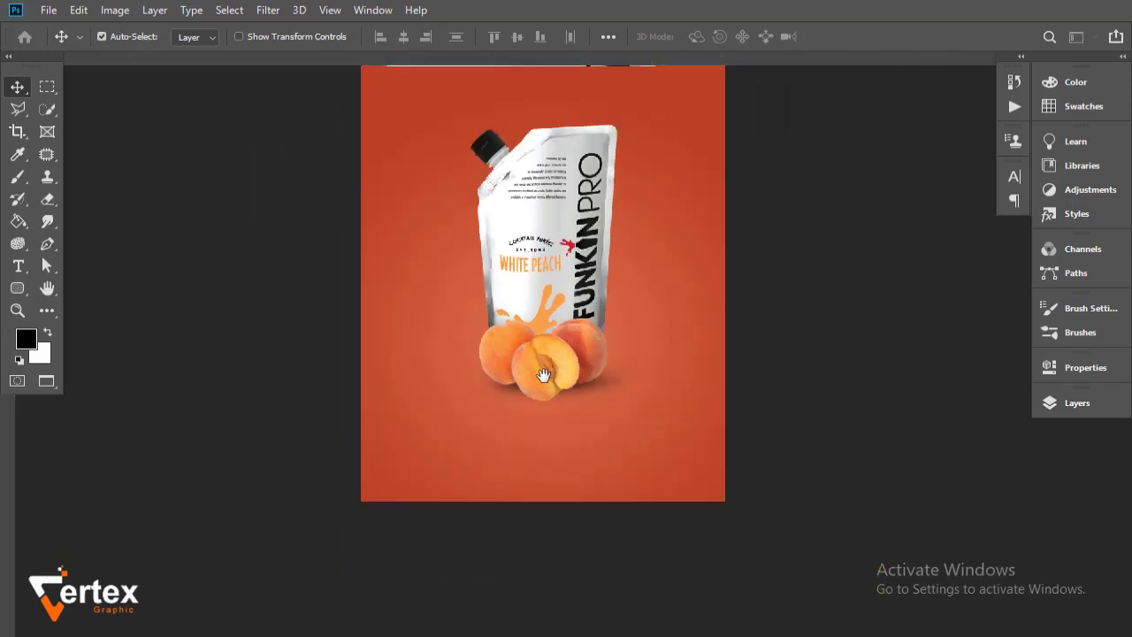
left_click_drag(526, 415, 524, 442)
key("ctrl+r")
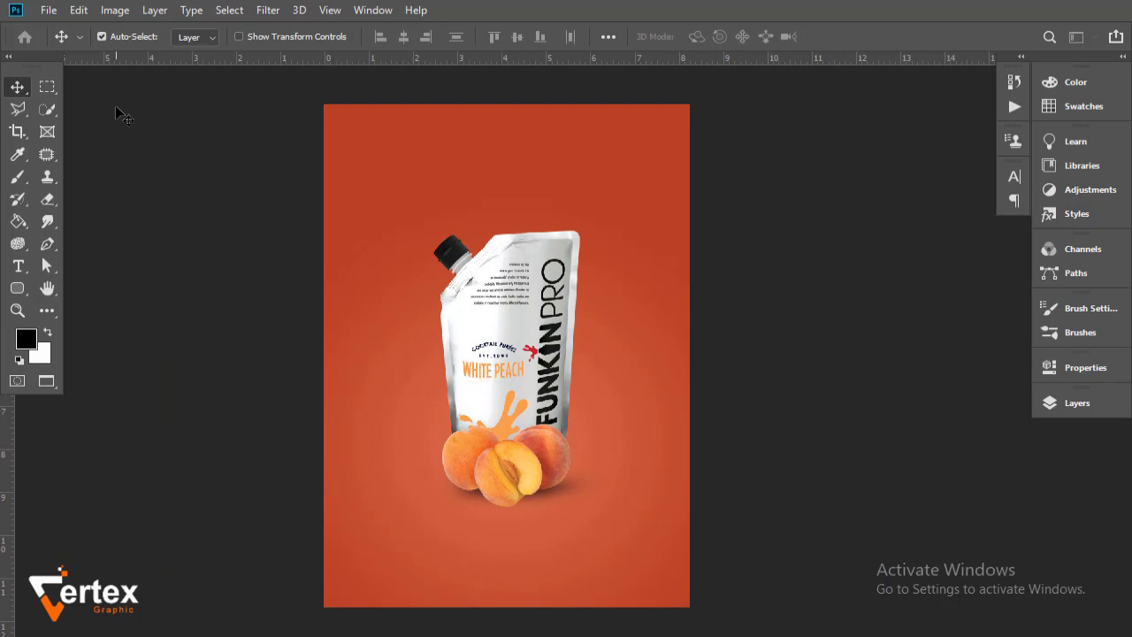
left_click(50, 12)
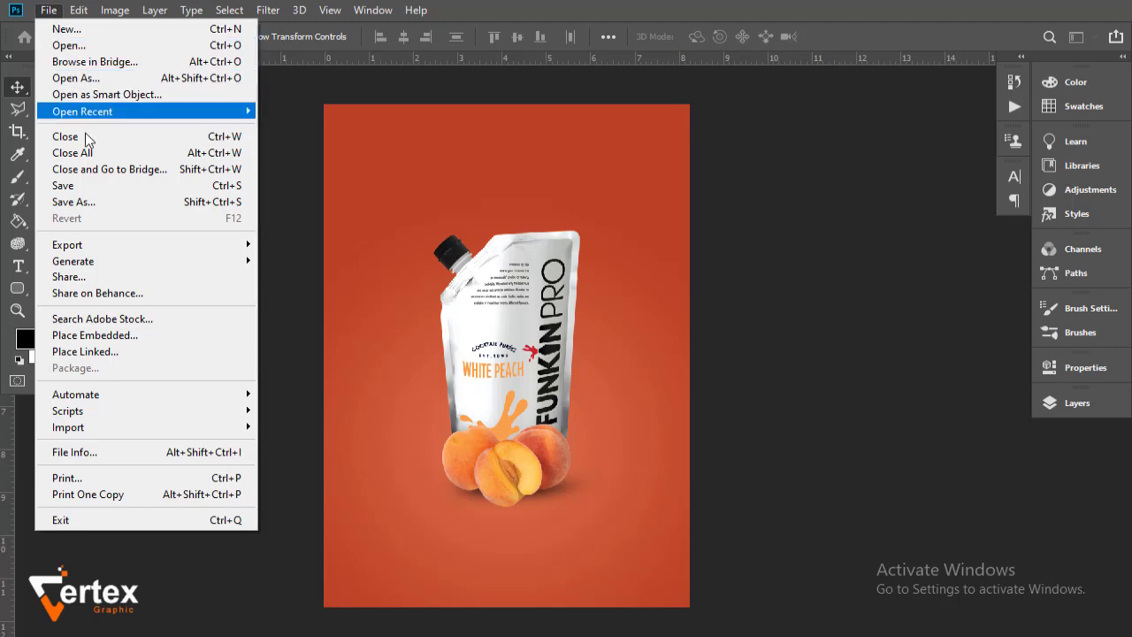
- Place the water splash PNG, scaled to 31%, up-right behind the pouch
left_click(126, 351)
mouse_move(689, 192)
left_mouse_down()
mouse_move(689, 206)
mouse_move(607, 276)
left_mouse_up()
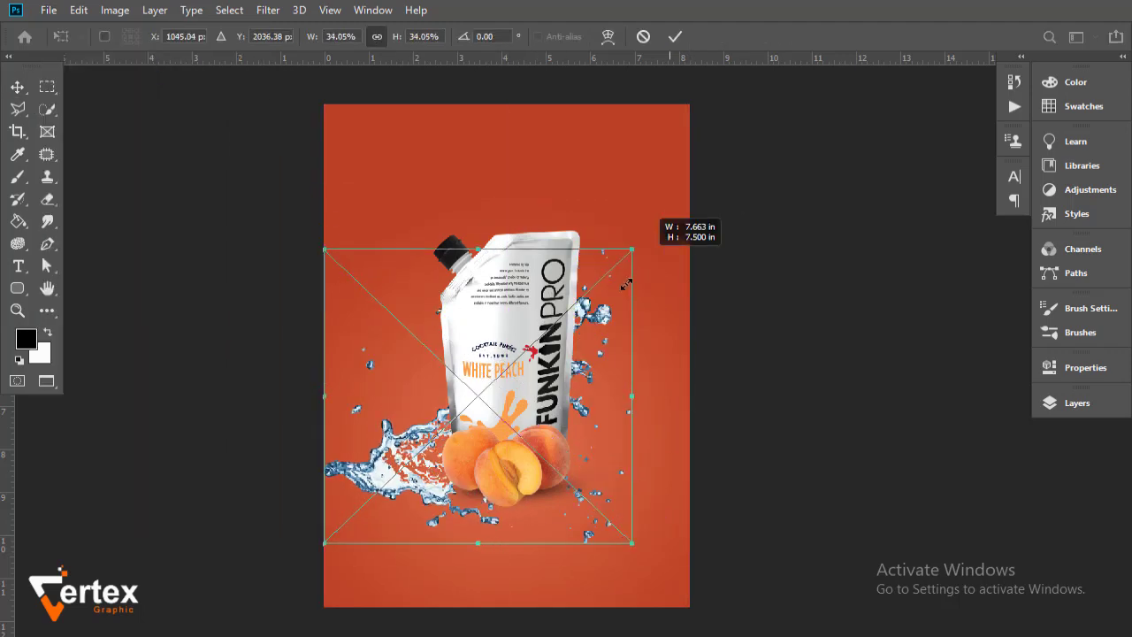
mouse_move(554, 395)
left_mouse_down()
mouse_move(611, 341)
mouse_move(604, 352)
left_mouse_up()
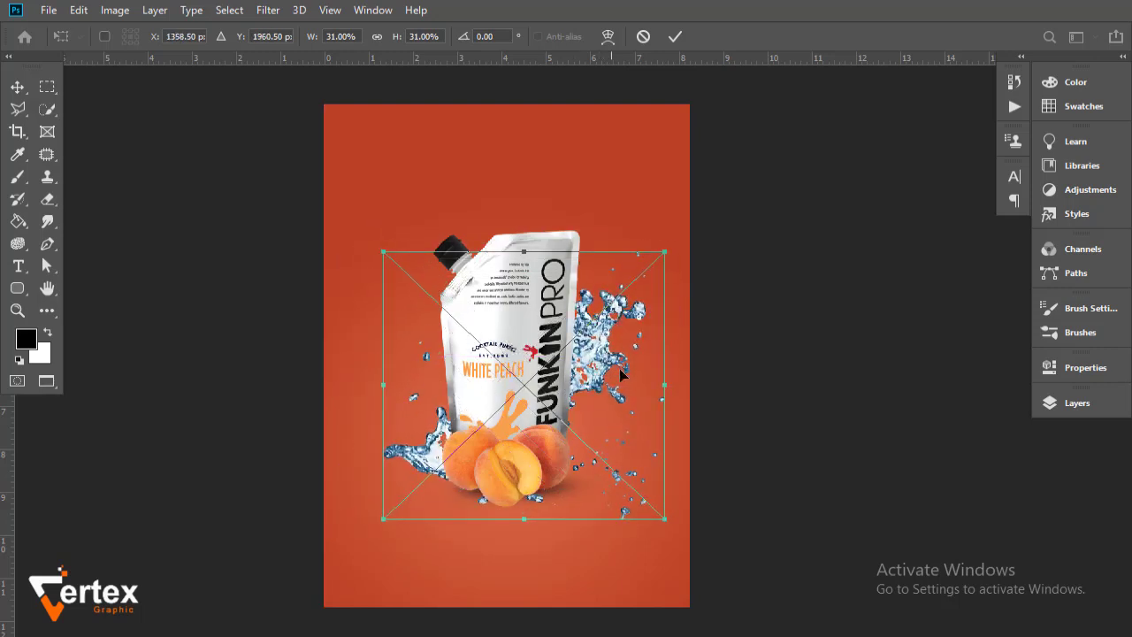
key("Return")
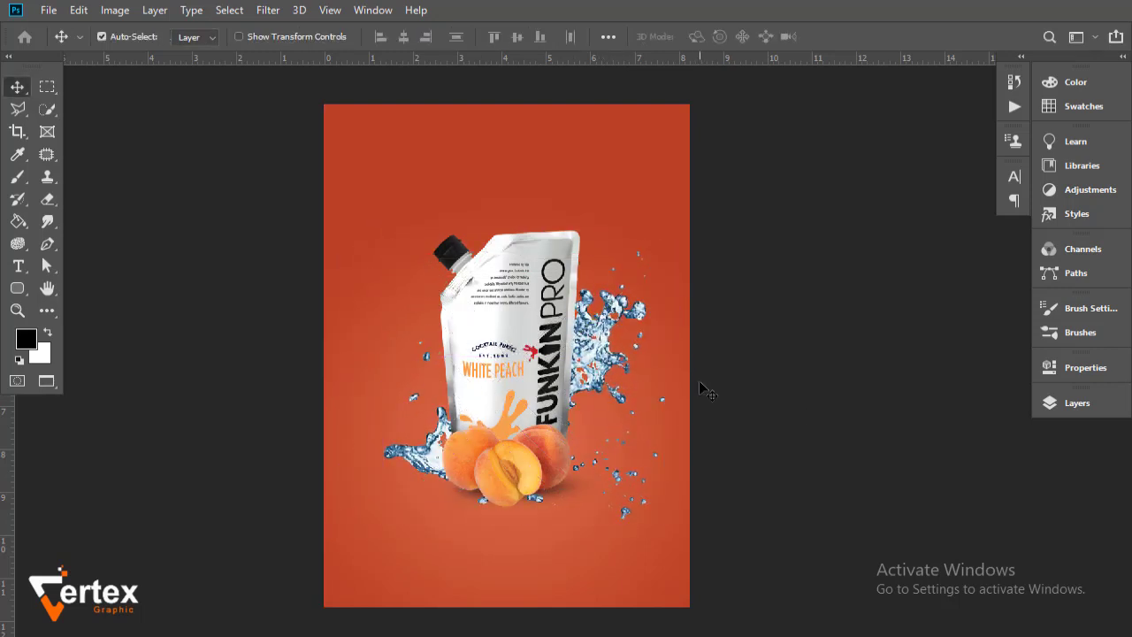
- Set the splash layer to Luminosity blend mode at 86% opacity
left_click(1070, 404)
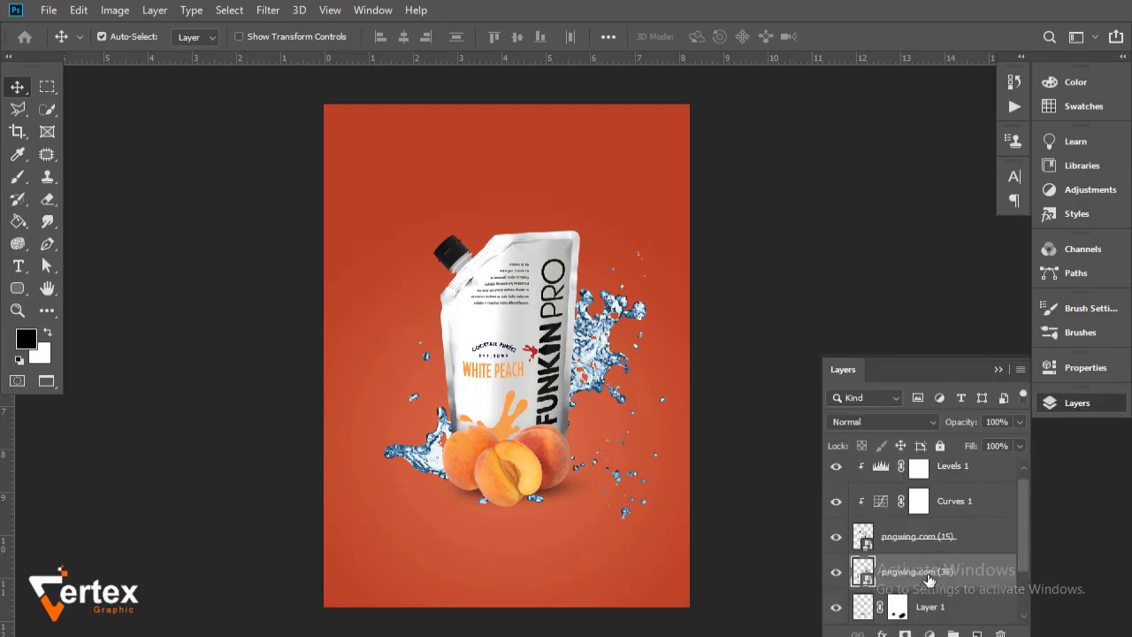
left_click(931, 424)
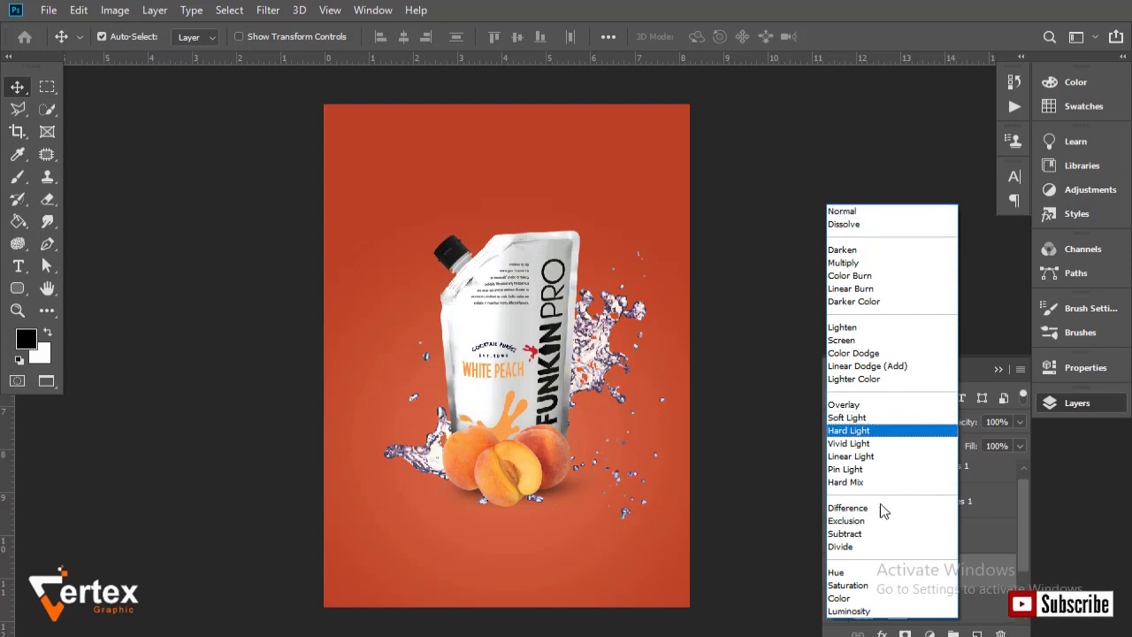
left_click(871, 611)
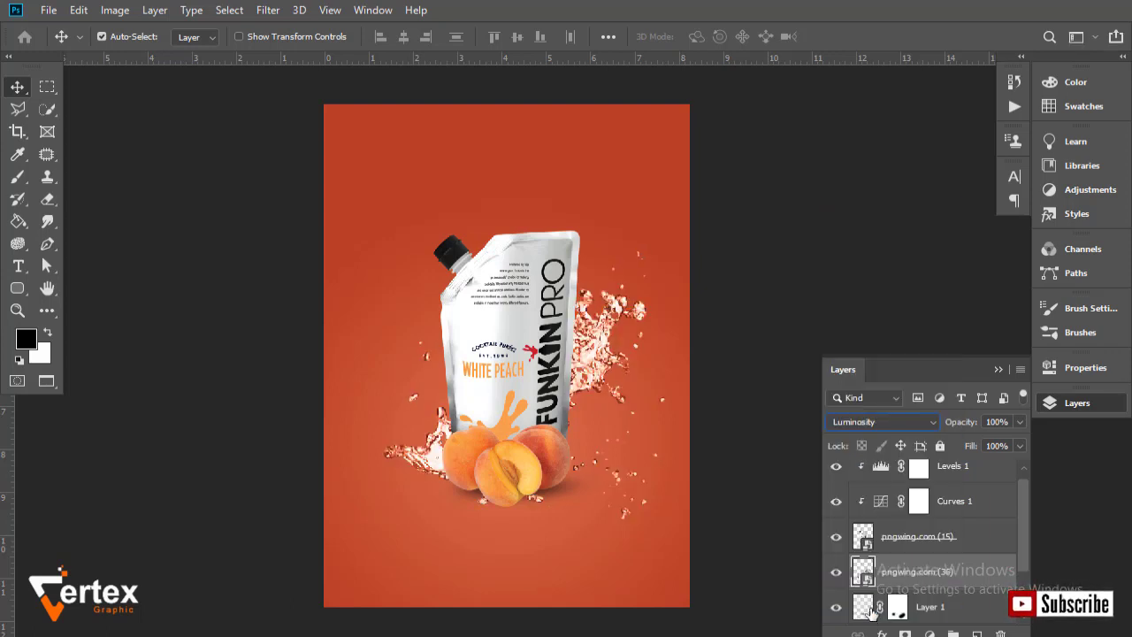
left_click(1016, 424)
left_click_drag(1009, 444, 998, 448)
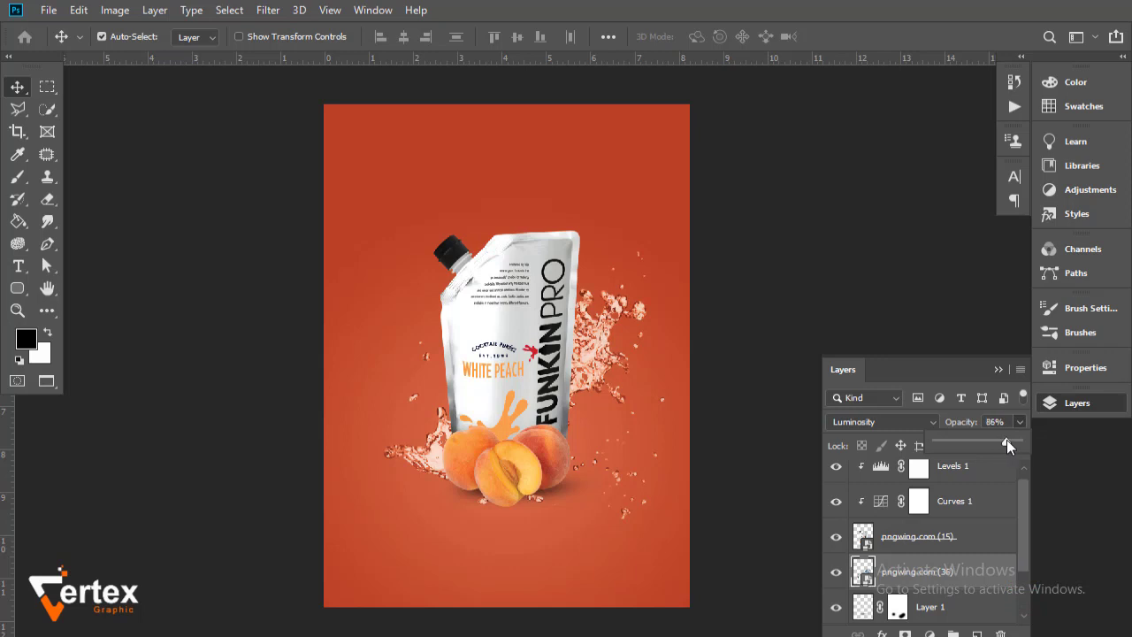
left_click(998, 369)
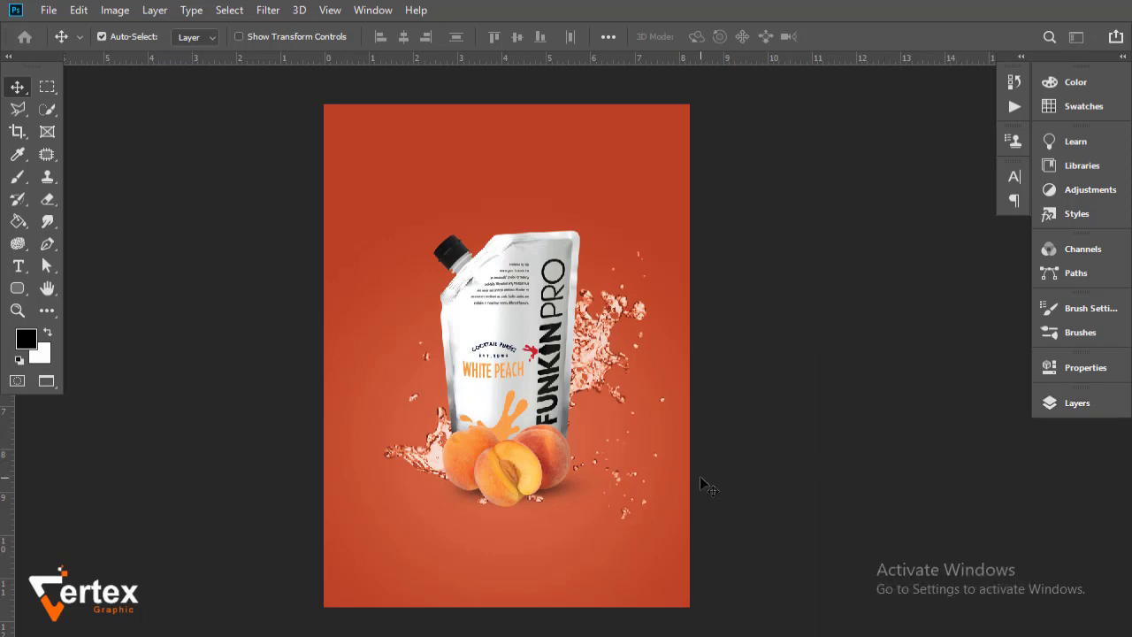
key("ctrl+t")
- Rotate the splash about -7° counter-clockwise and commit the transform
left_click_drag(697, 254, 666, 226)
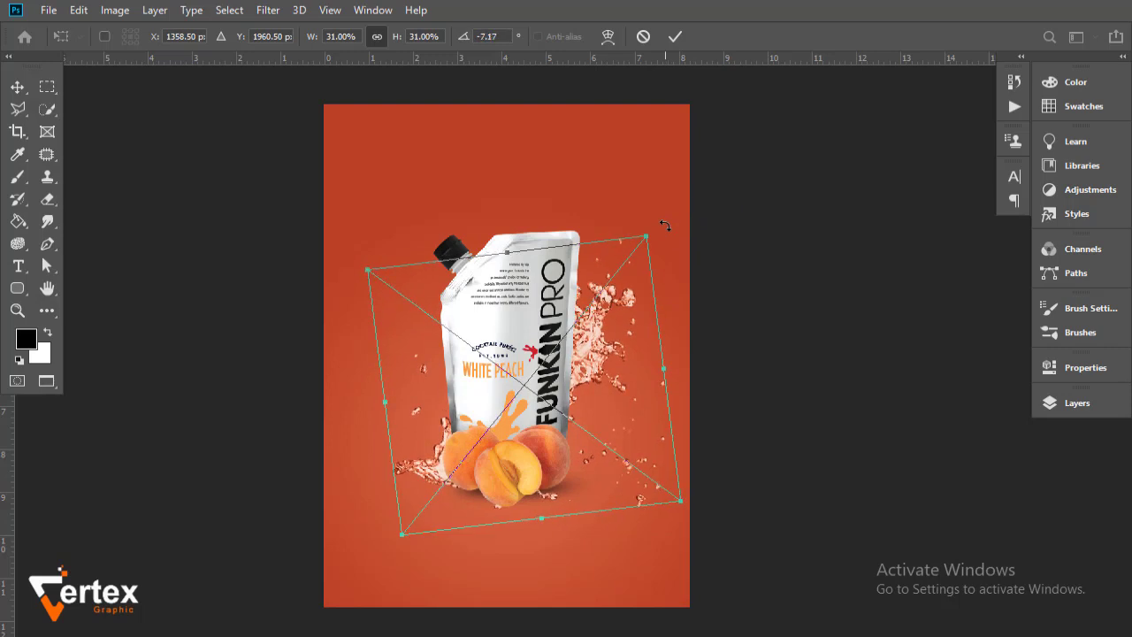
key("Return")
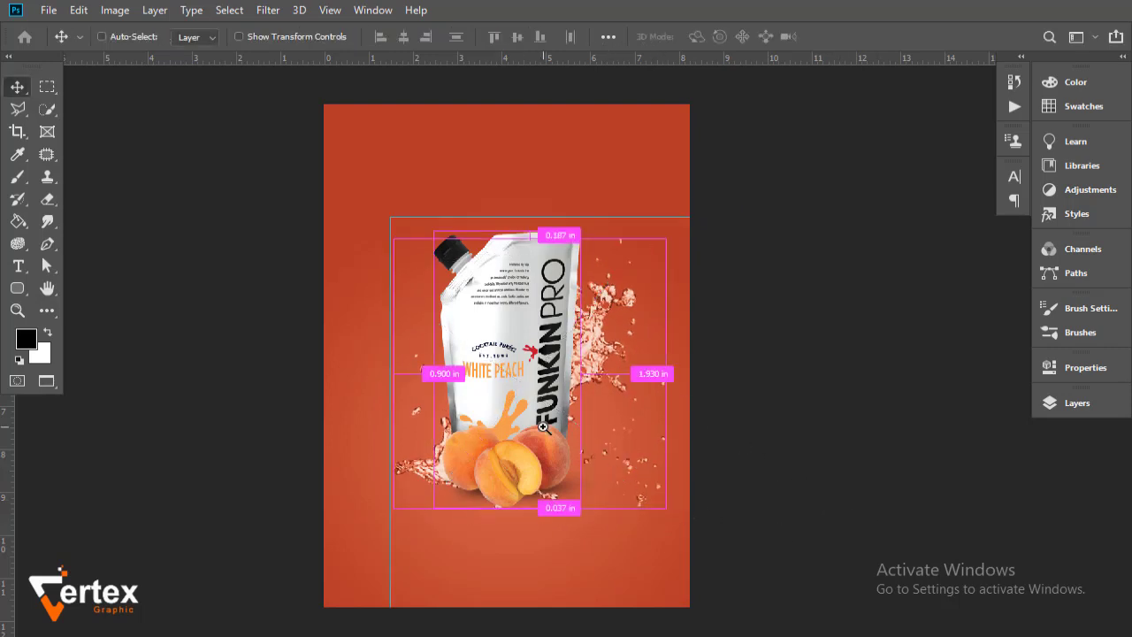
scroll(548, 428, "up", 1)
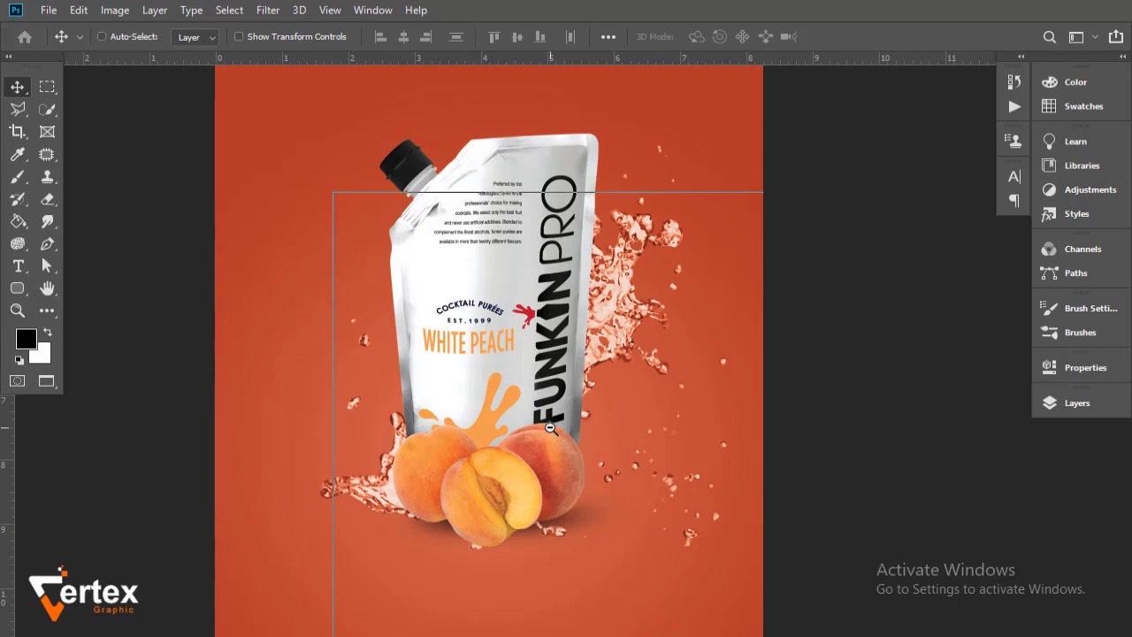
scroll(548, 427, "down", 1)
key("ctrl+r")
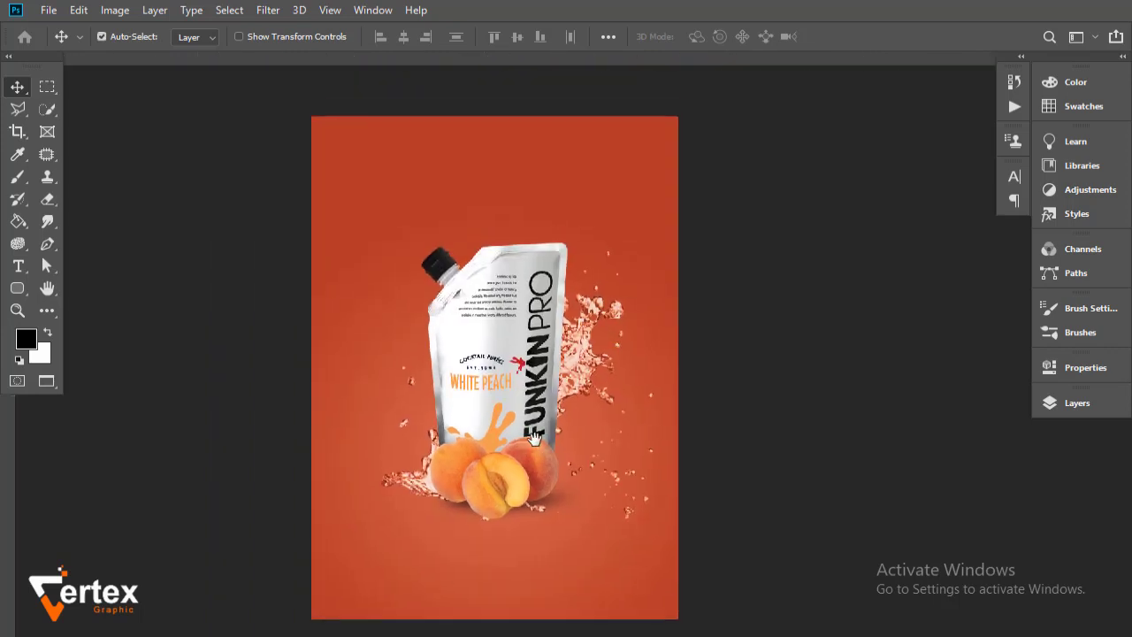
- Group Layer 1 and the pngwing.com (15) pouch layer into a folder named 'can'
left_click(1079, 404)
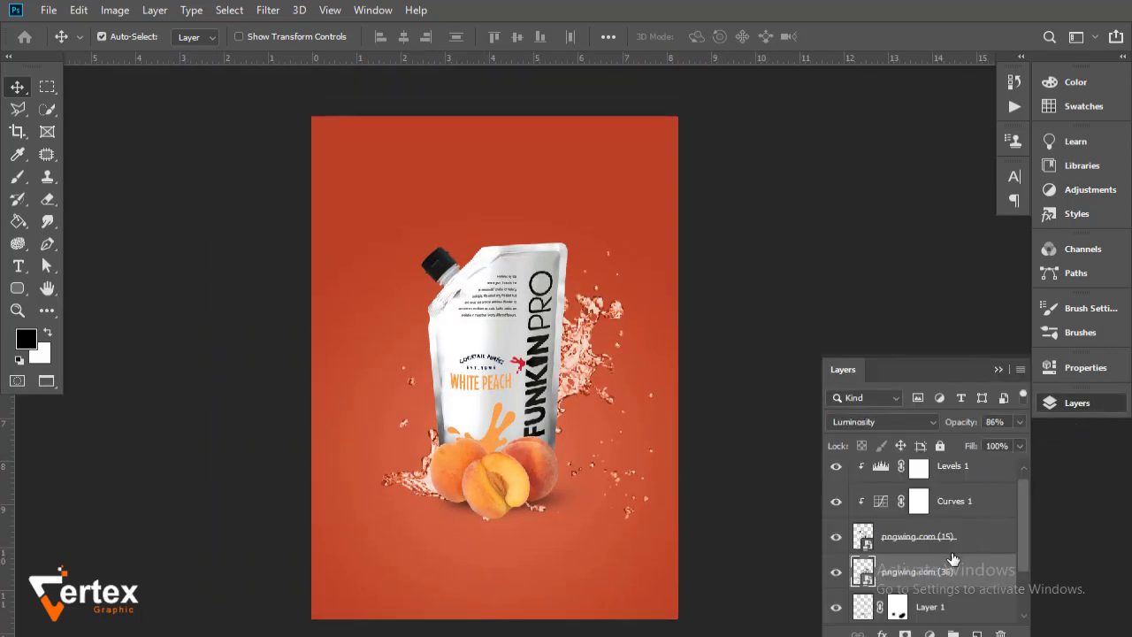
left_click(945, 607, "ctrl")
left_click(936, 540, "ctrl")
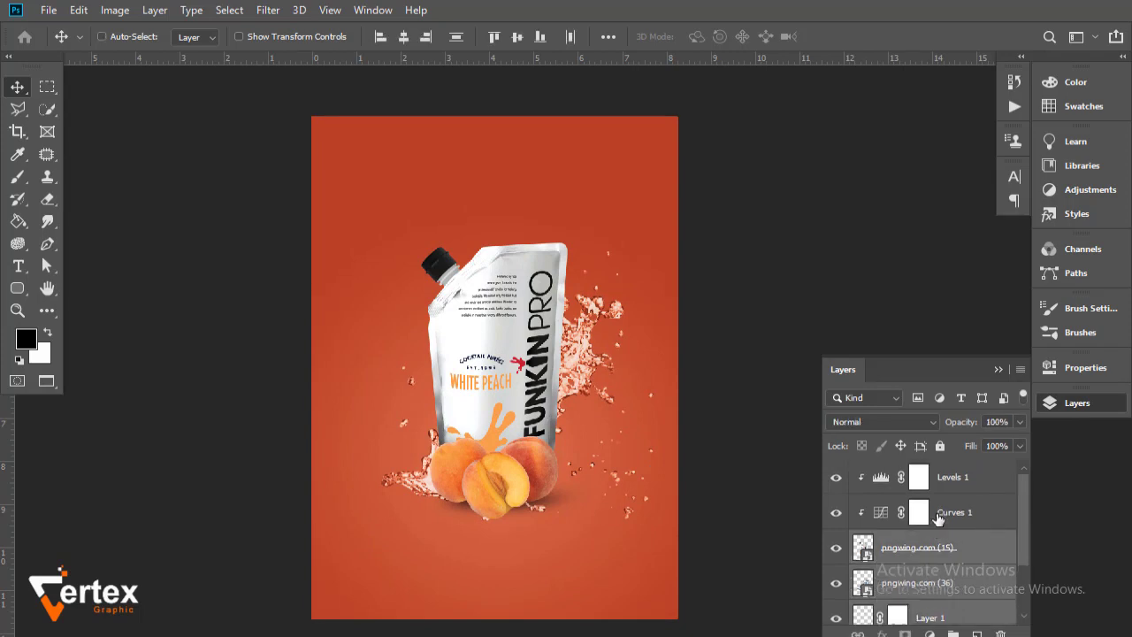
scroll(939, 519, "down", 2)
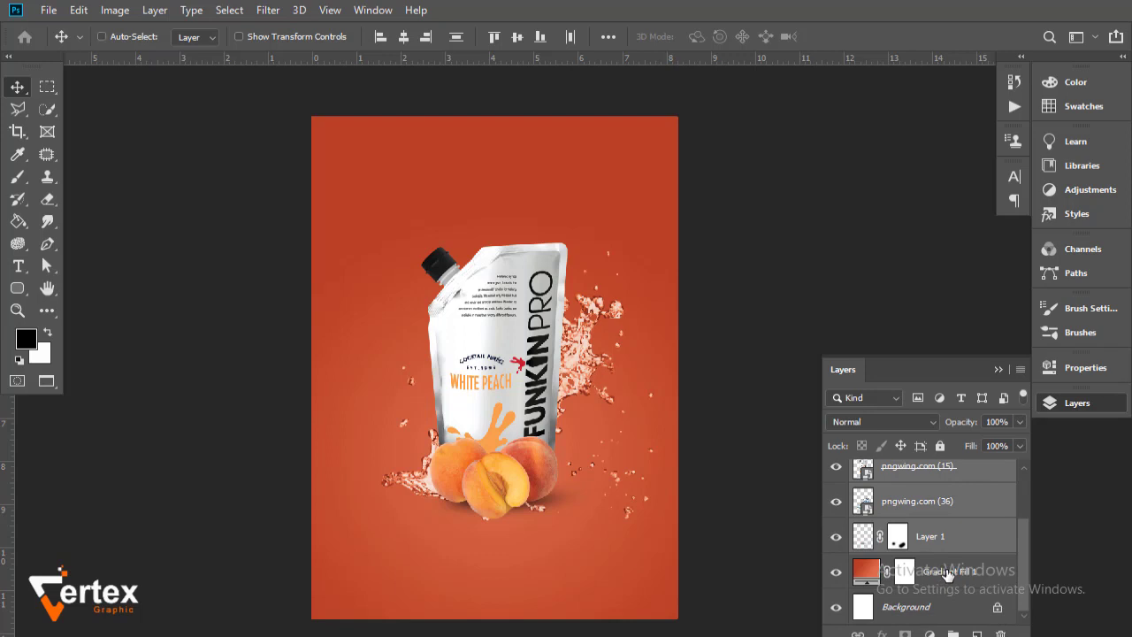
key("ctrl+g")
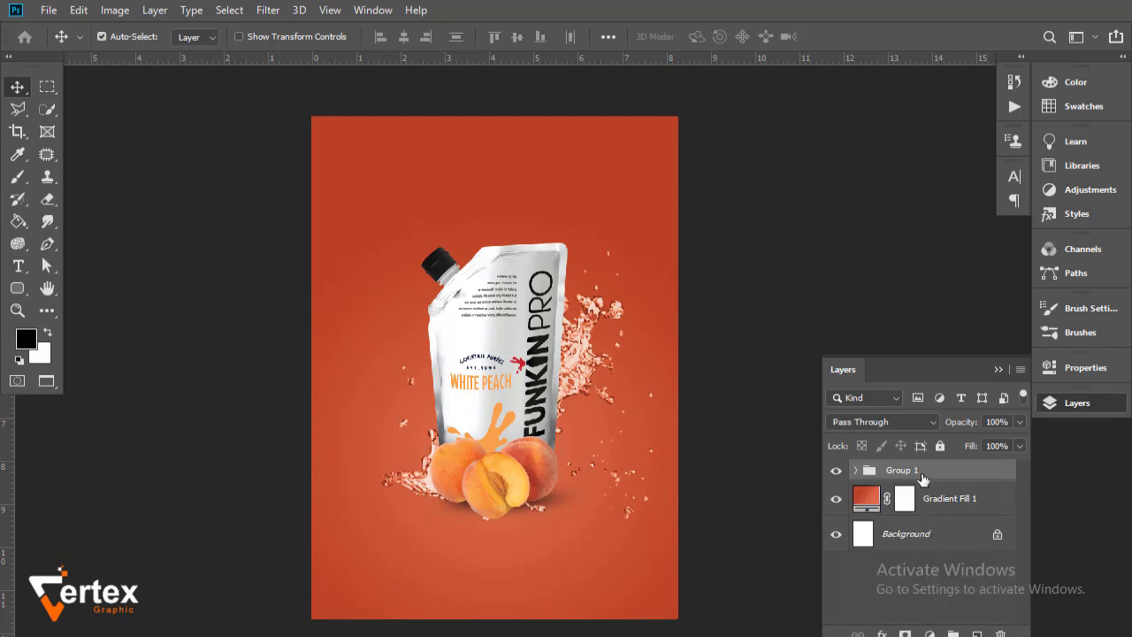
double_click(902, 470)
key("BackSpace")
type("can")
key("Return")
- Bring the half-peach image into the poster and flip it horizontally
left_click(49, 10)
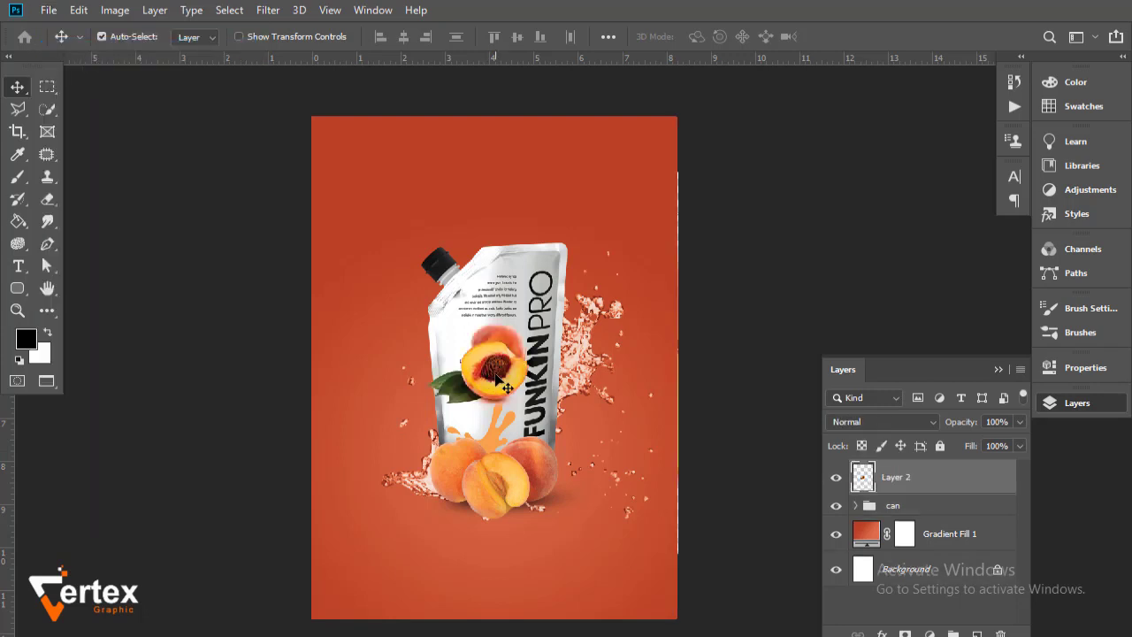
mouse_move(491, 376)
left_mouse_down()
mouse_move(445, 376)
mouse_move(373, 311)
left_mouse_up()
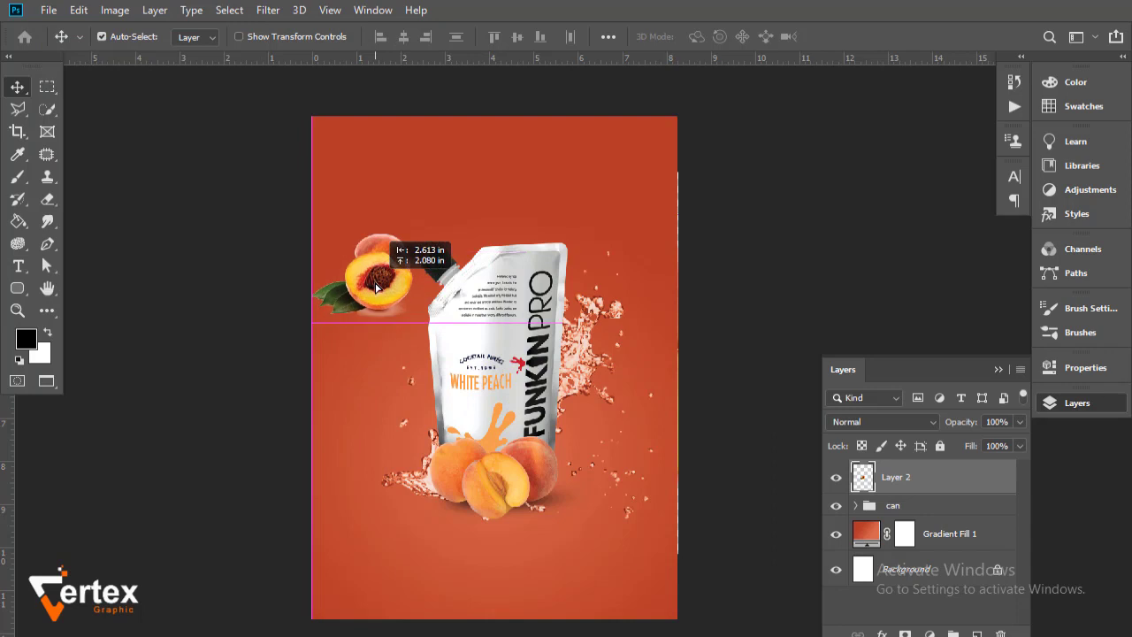
key("ctrl+t")
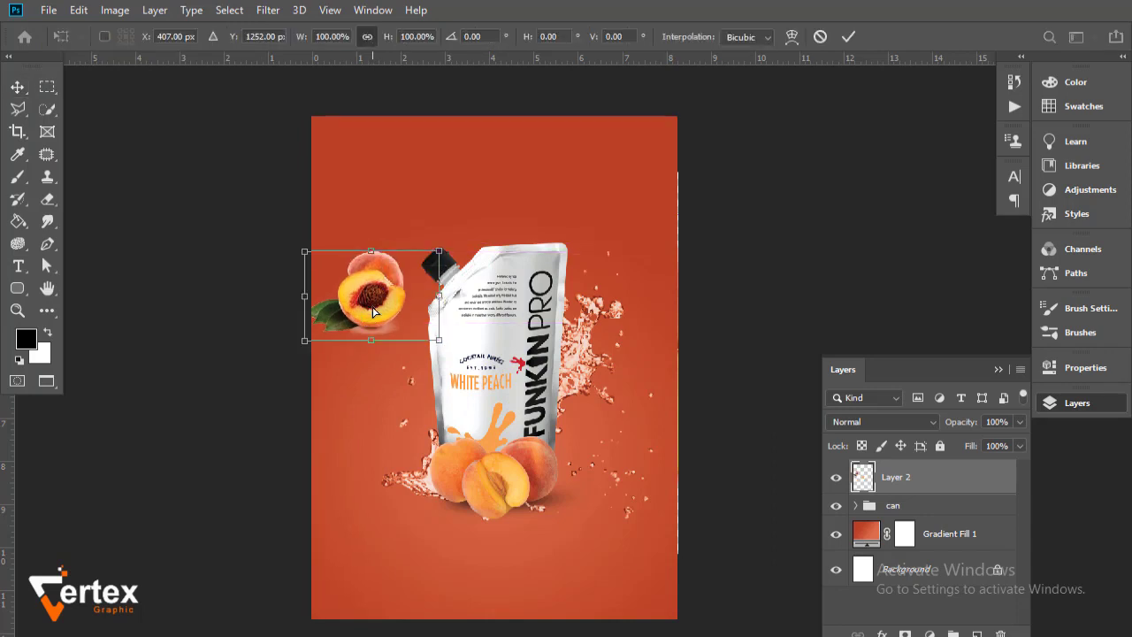
right_click(375, 310)
left_click(440, 520)
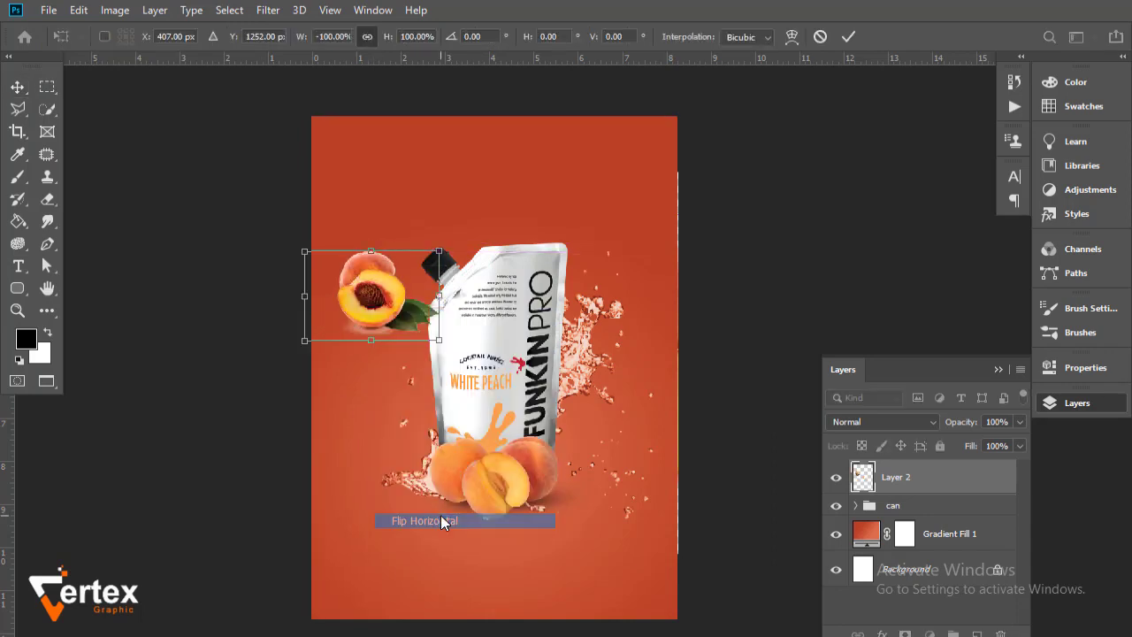
key("Return")
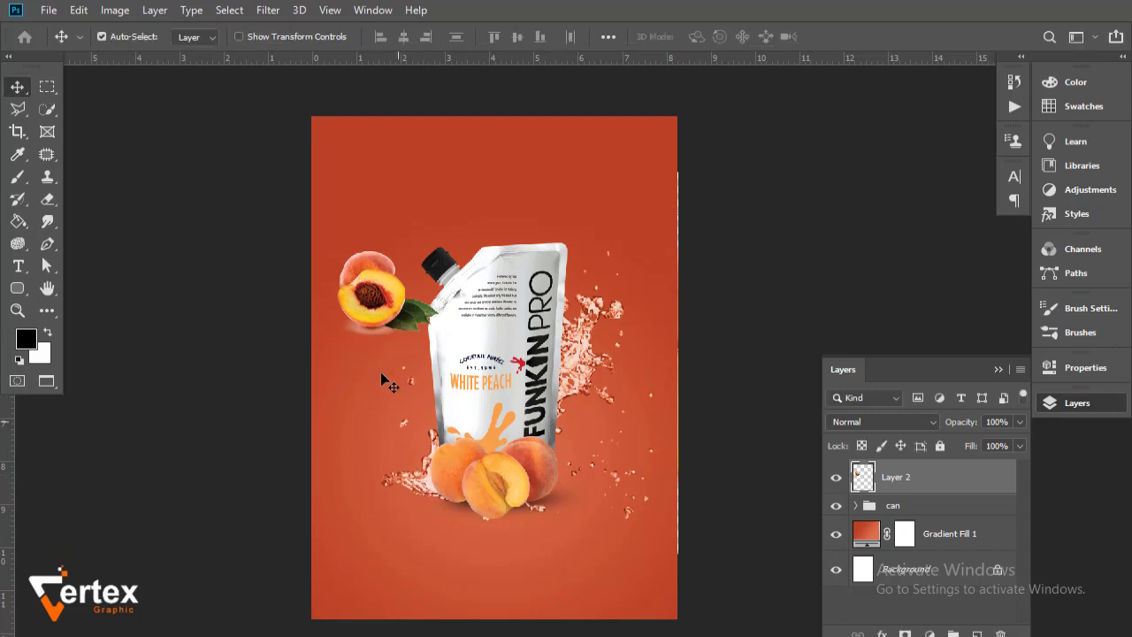
- Enlarge the peach to 271% in the bottom-left corner and put its layer below the can group
mouse_move(375, 362)
left_mouse_down()
mouse_move(385, 475)
mouse_move(353, 595)
left_mouse_up()
key("ctrl+t")
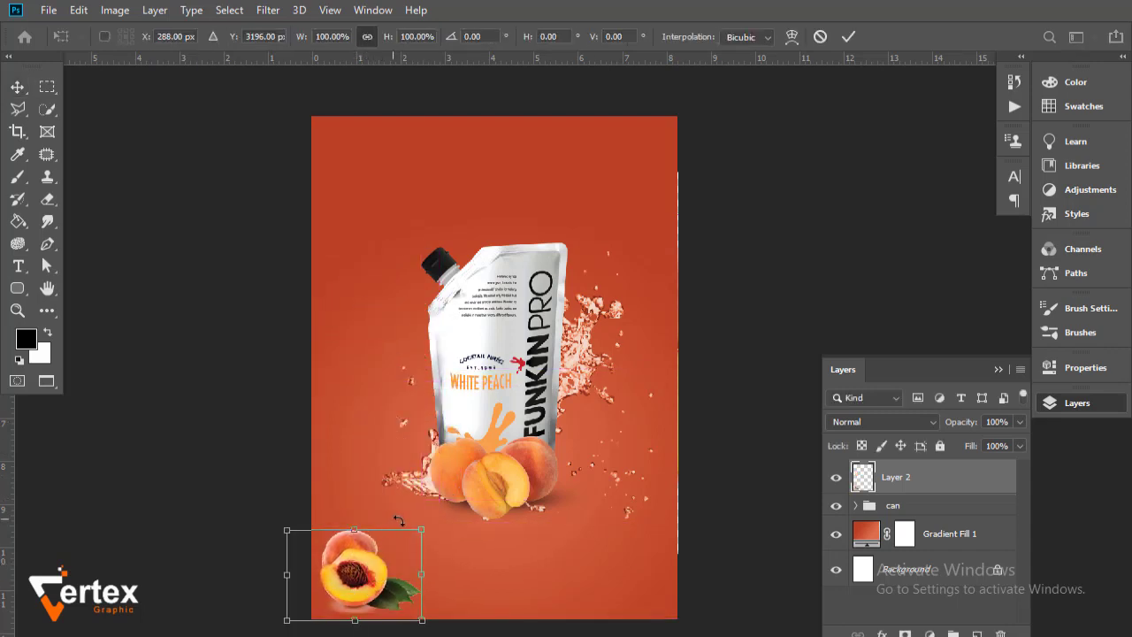
left_click_drag(422, 531, 653, 375)
mouse_move(487, 475)
left_mouse_down()
mouse_move(354, 553)
mouse_move(328, 523)
left_mouse_up()
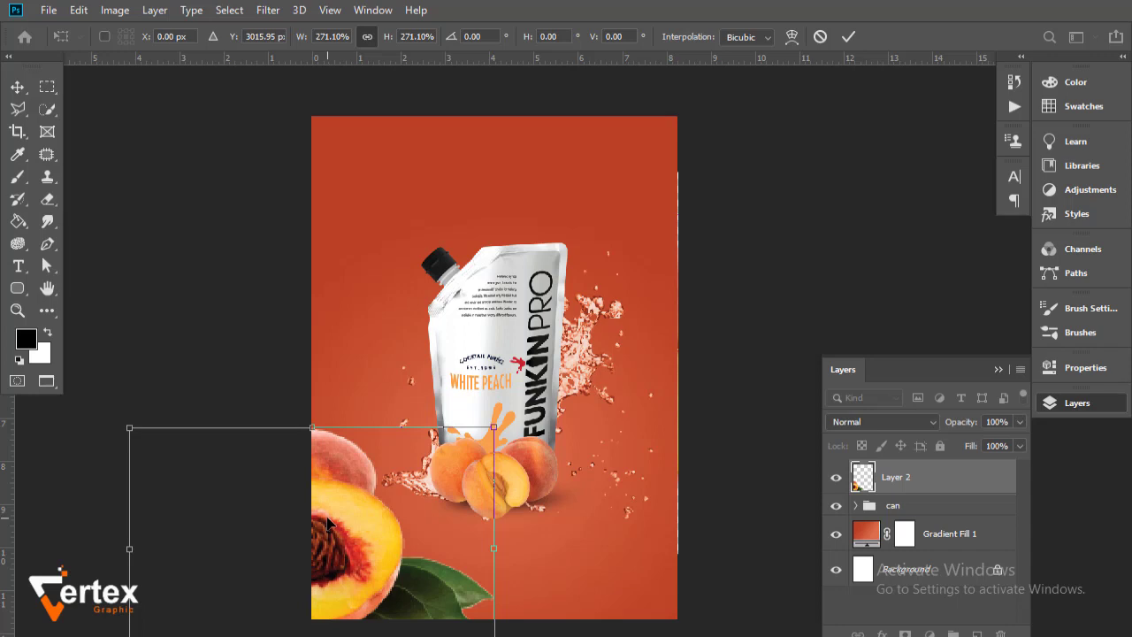
key("Return")
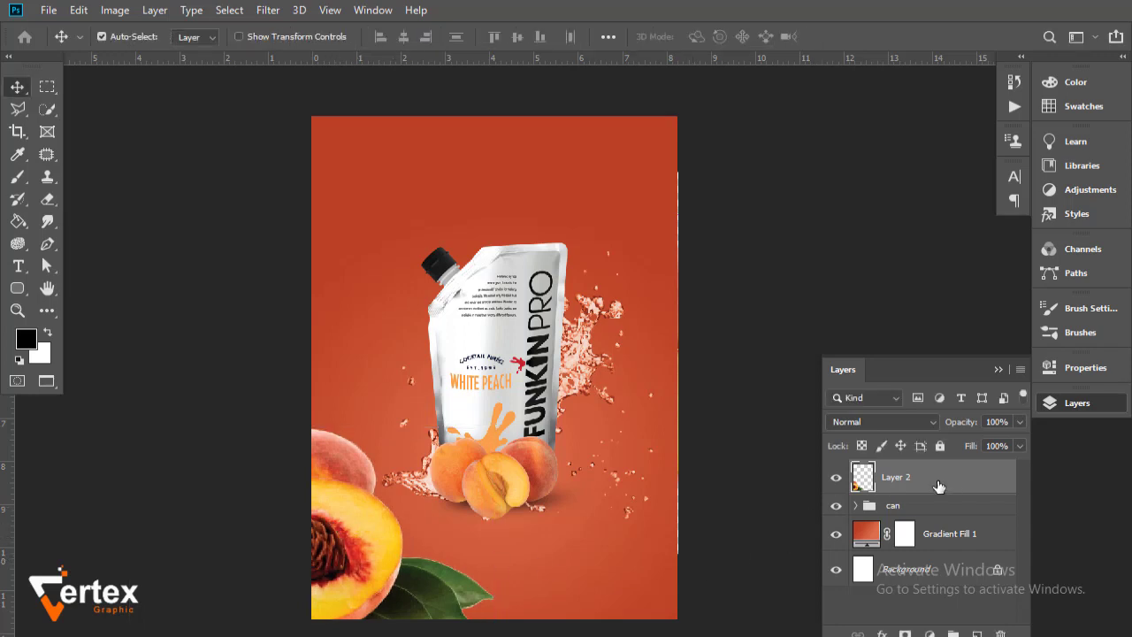
left_click_drag(933, 482, 928, 518)
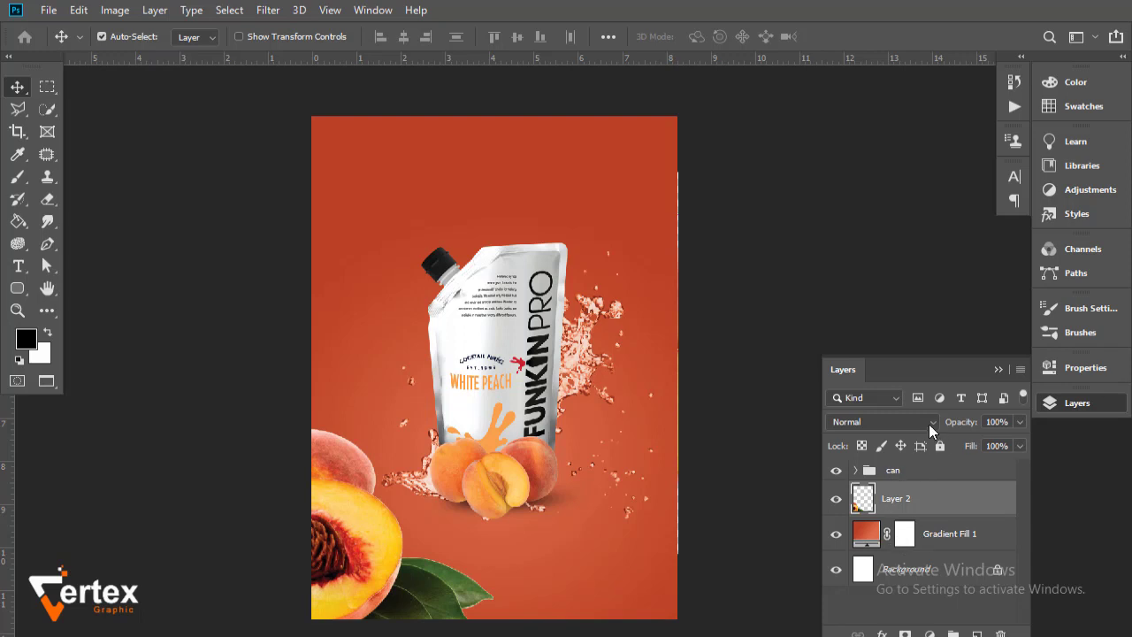
- Apply a 22.2 px Gaussian Blur to the corner peach
left_click(268, 10)
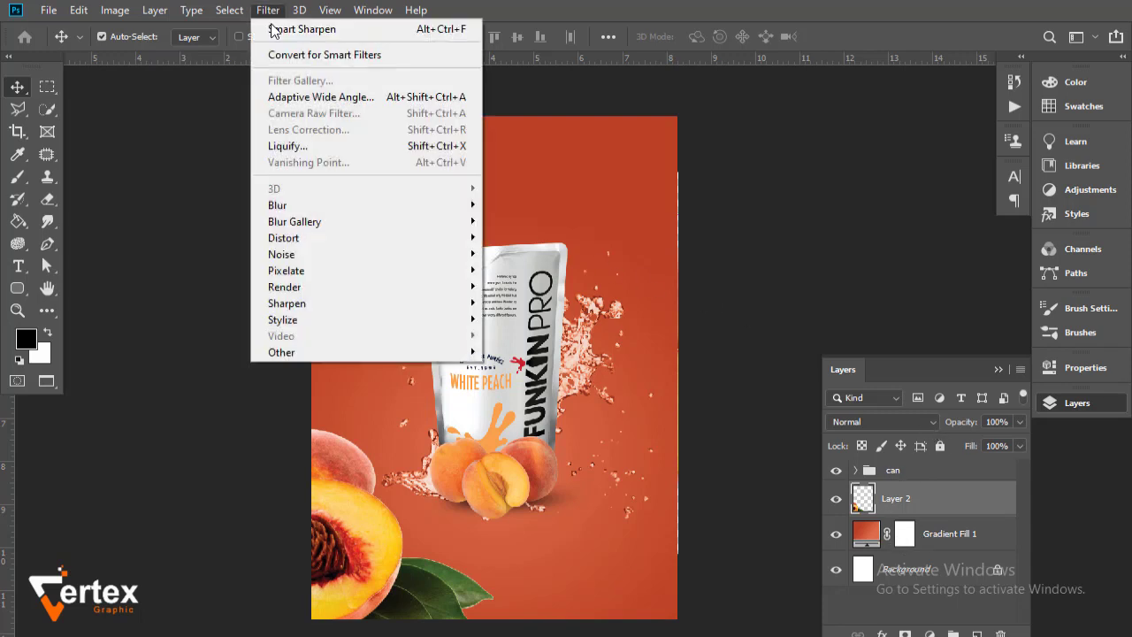
mouse_move(278, 204)
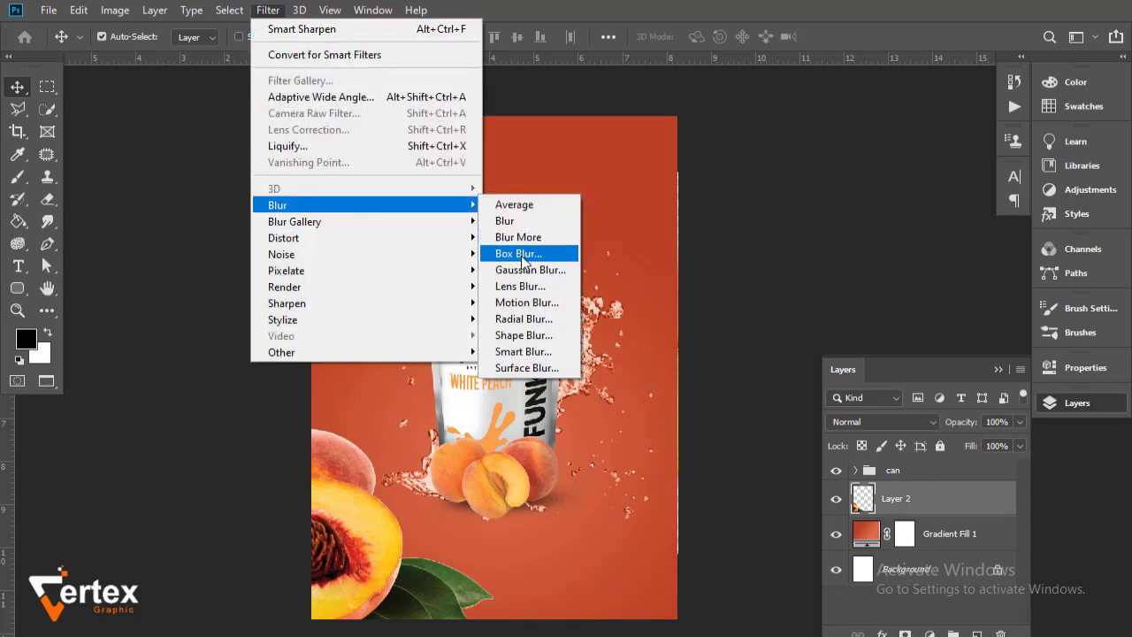
left_click(527, 268)
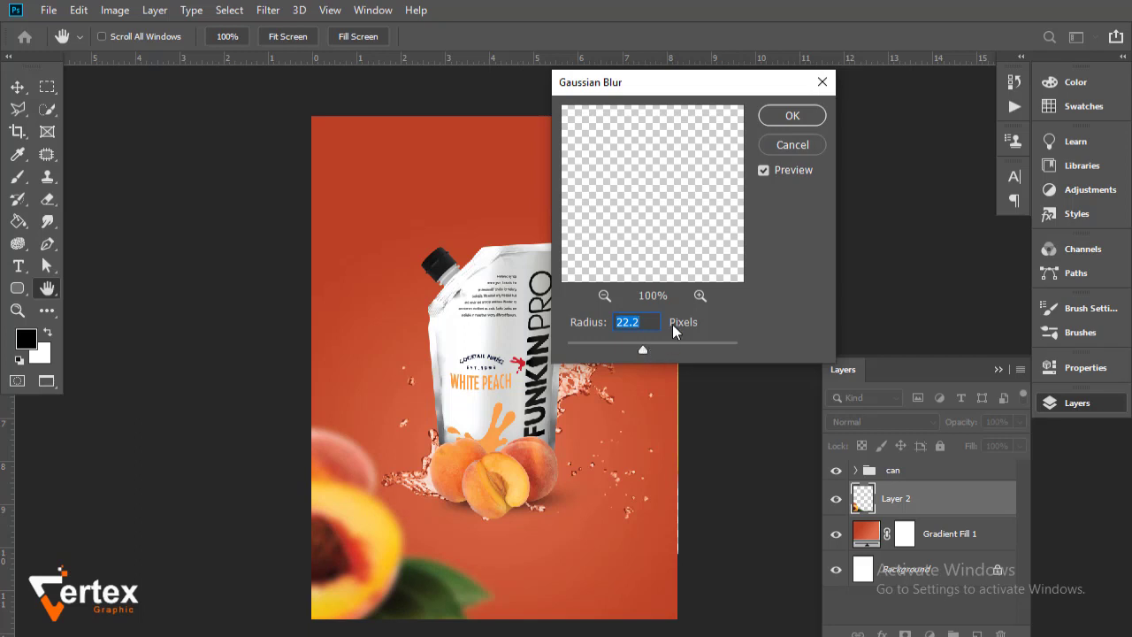
left_click(798, 146)
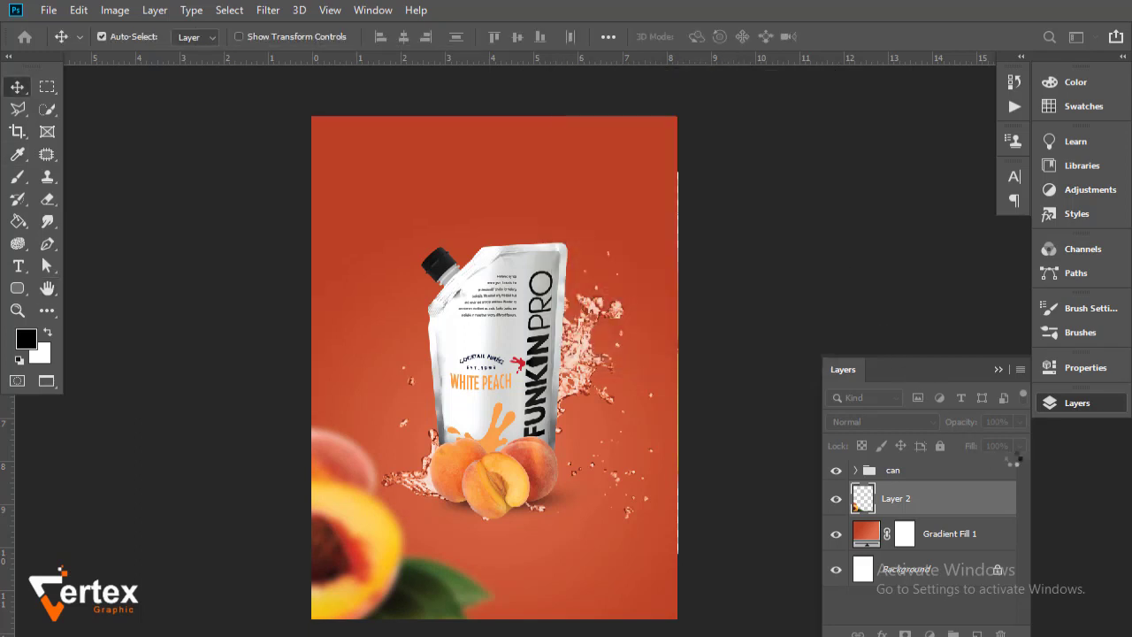
- Set the peach layer to Normal blend mode at 46% opacity
left_click(934, 421)
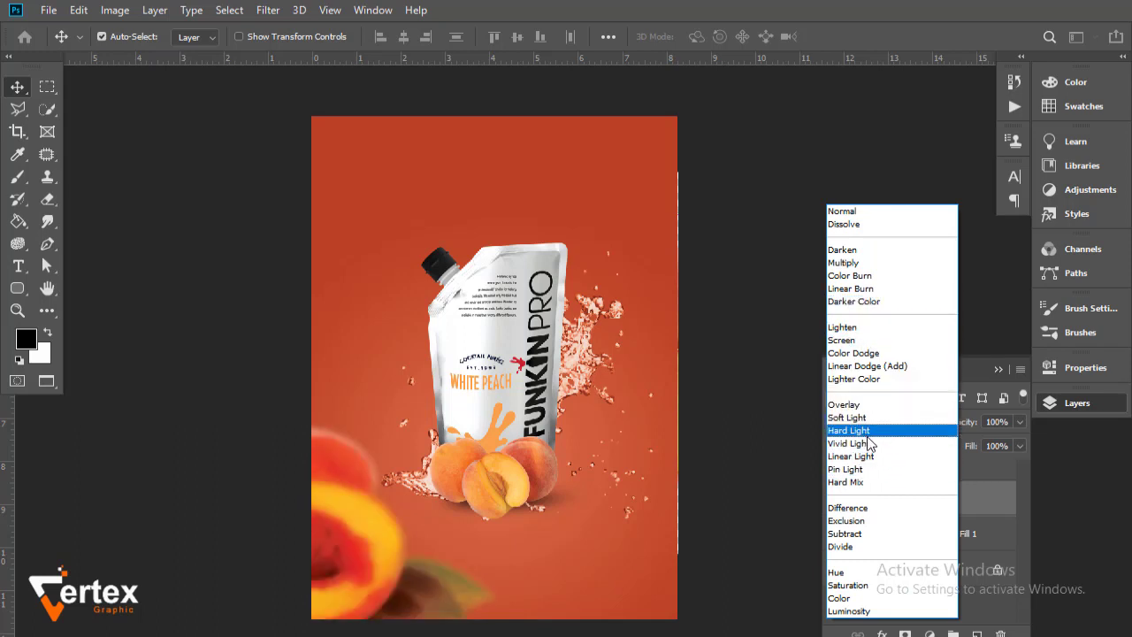
left_click(865, 421)
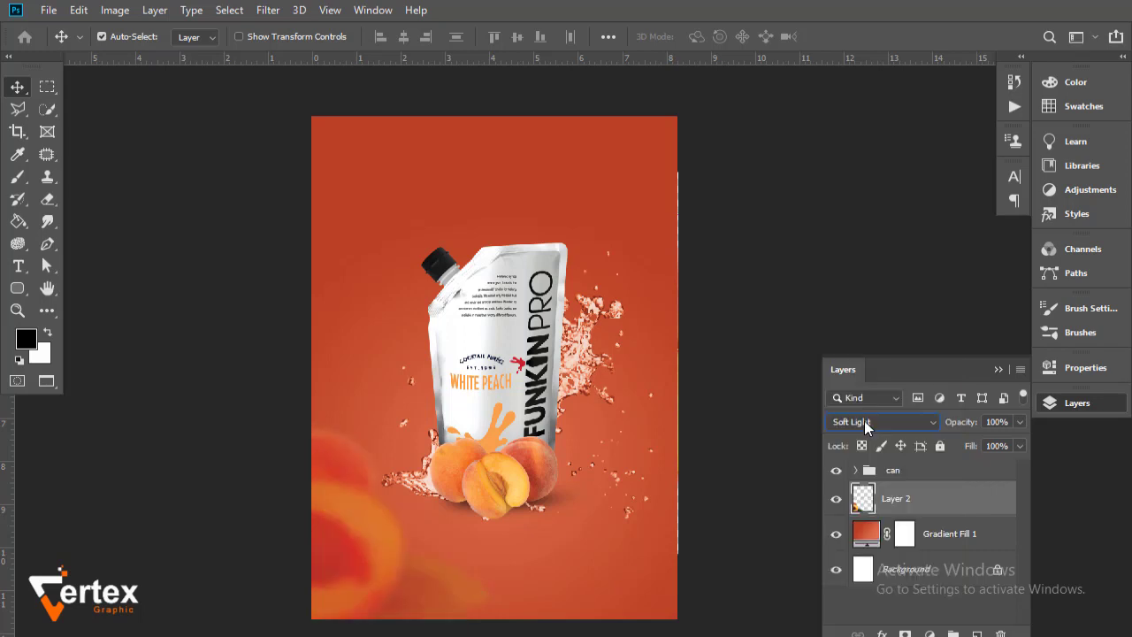
left_click(933, 424)
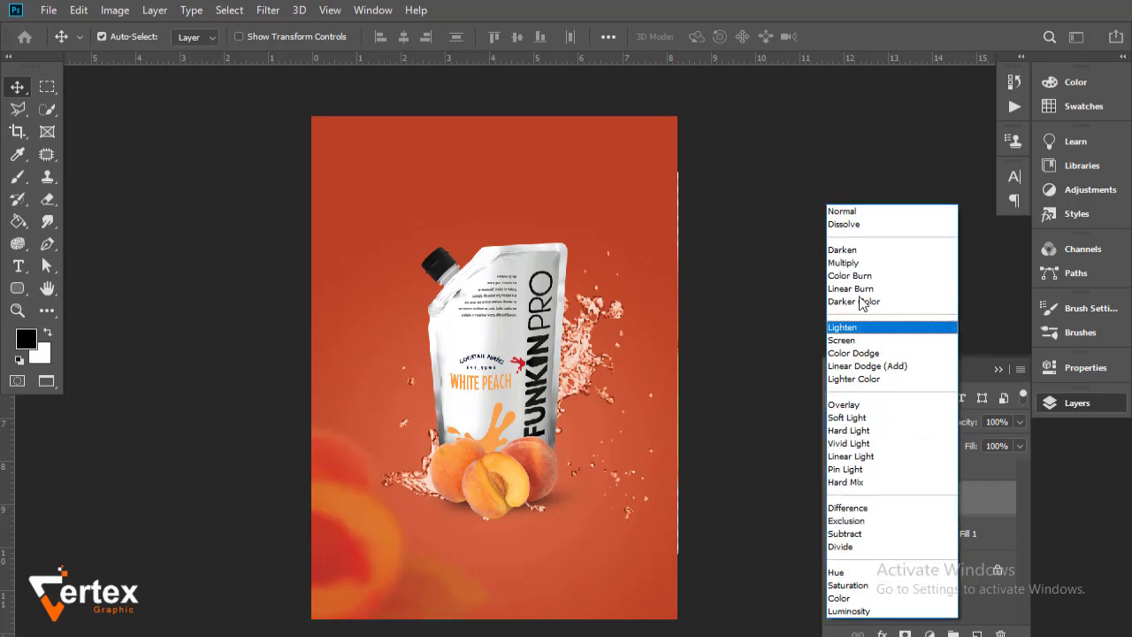
left_click(859, 210)
left_click(1021, 422)
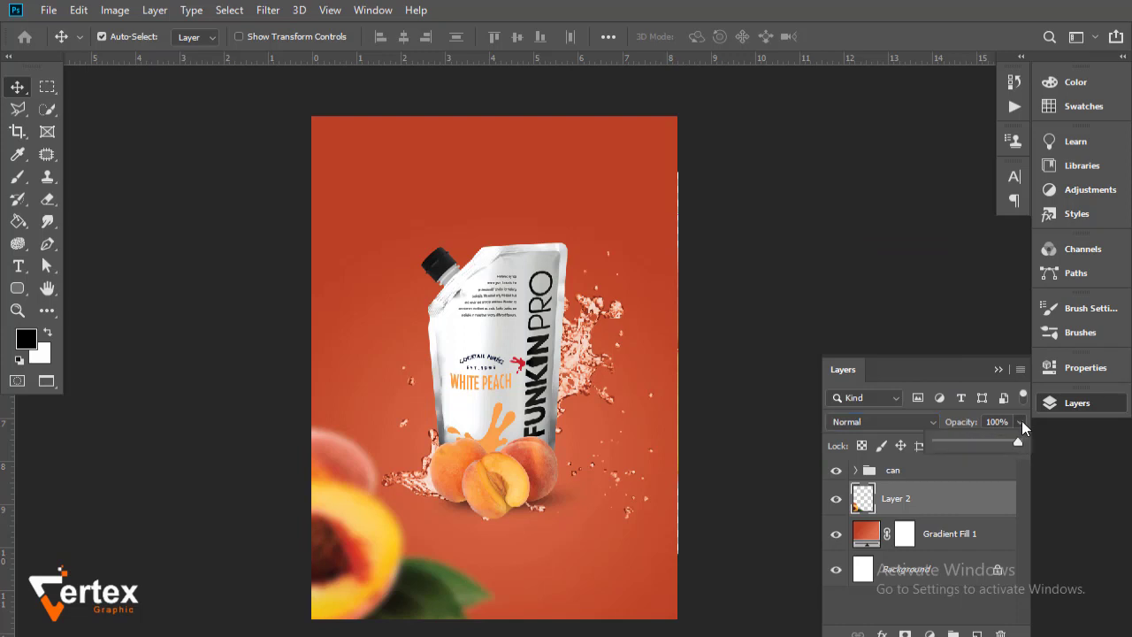
left_click_drag(1003, 445, 990, 445)
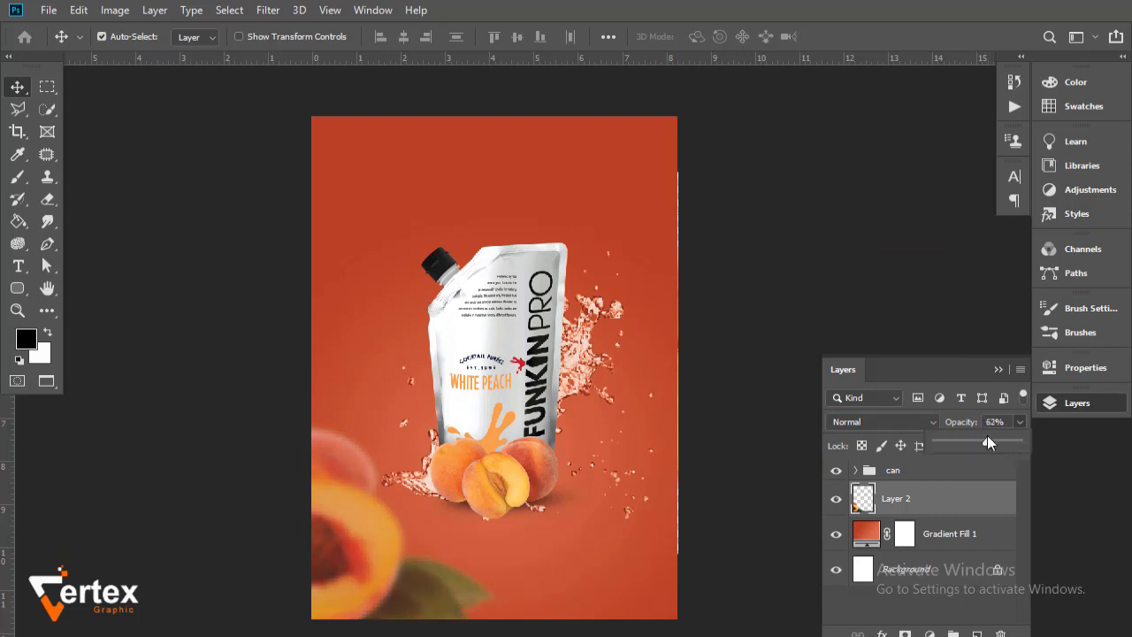
left_click_drag(990, 445, 974, 443)
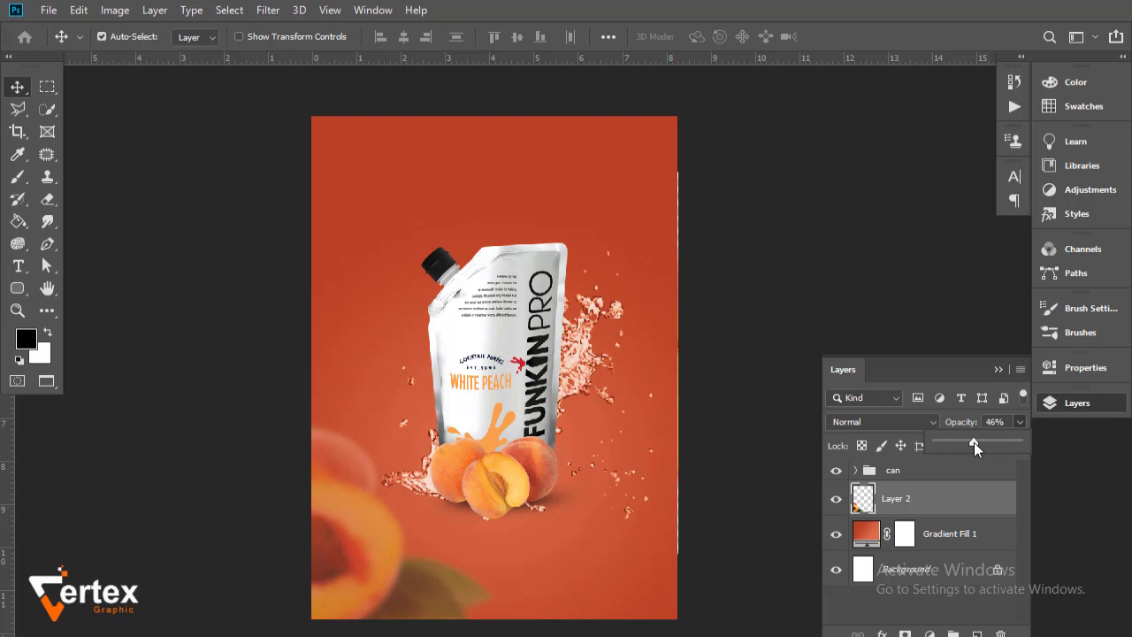
left_click(997, 370)
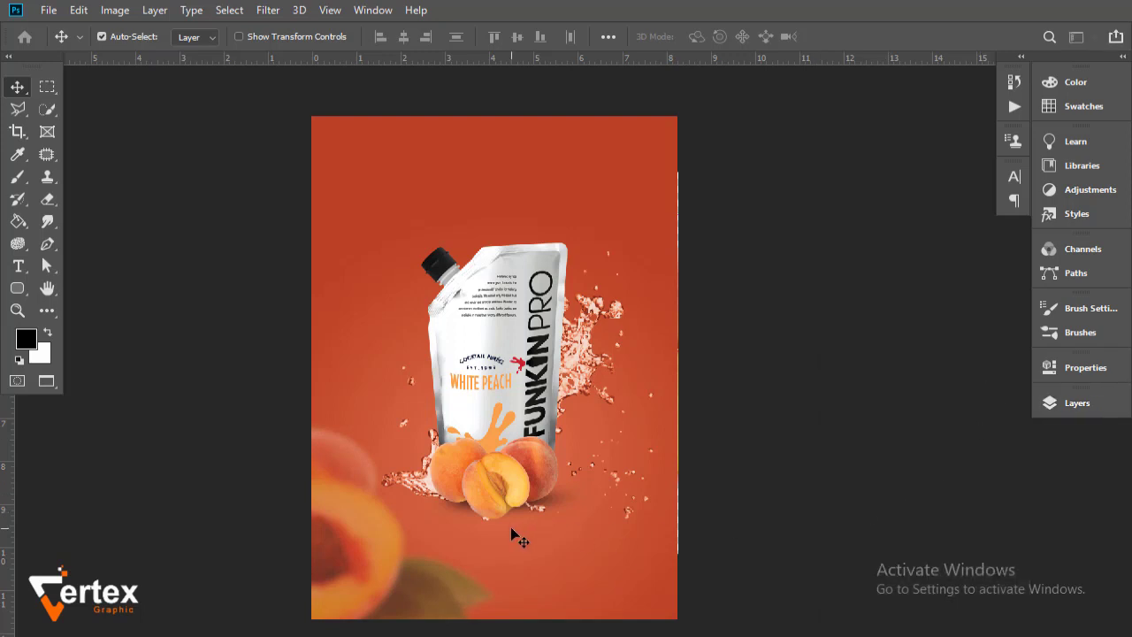
- Shrink the blurred peach to about 65%, mostly past the left edge, then show the apples document
key("ctrl+t")
mouse_move(505, 416)
left_mouse_down()
mouse_move(436, 519)
mouse_move(386, 559)
mouse_move(366, 559)
left_mouse_up()
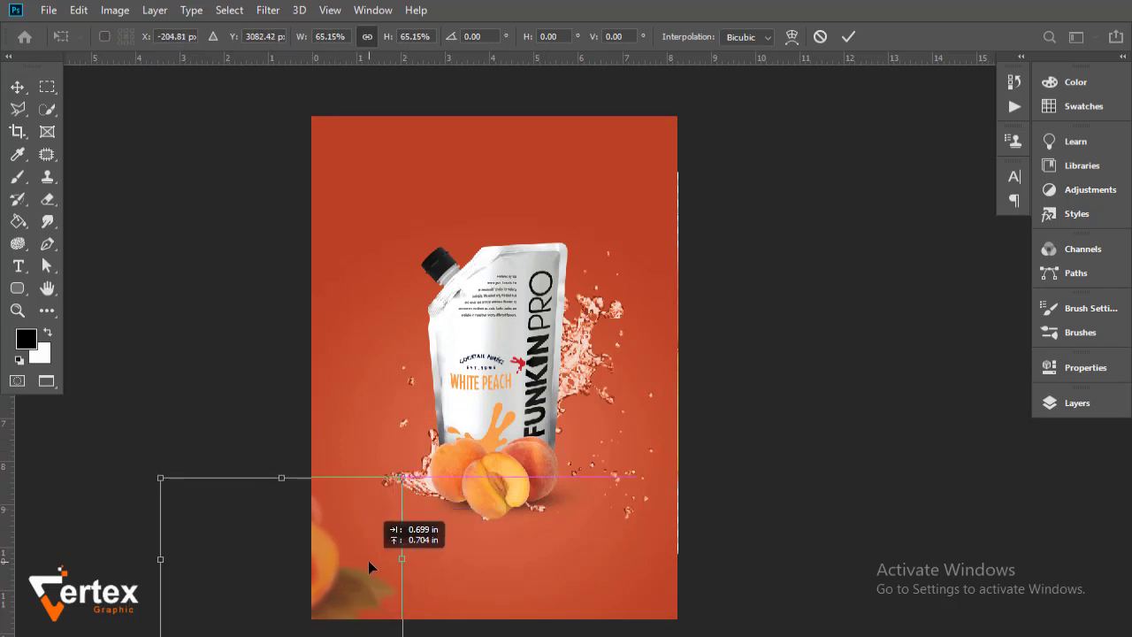
left_click_drag(366, 559, 368, 560)
key("Return")
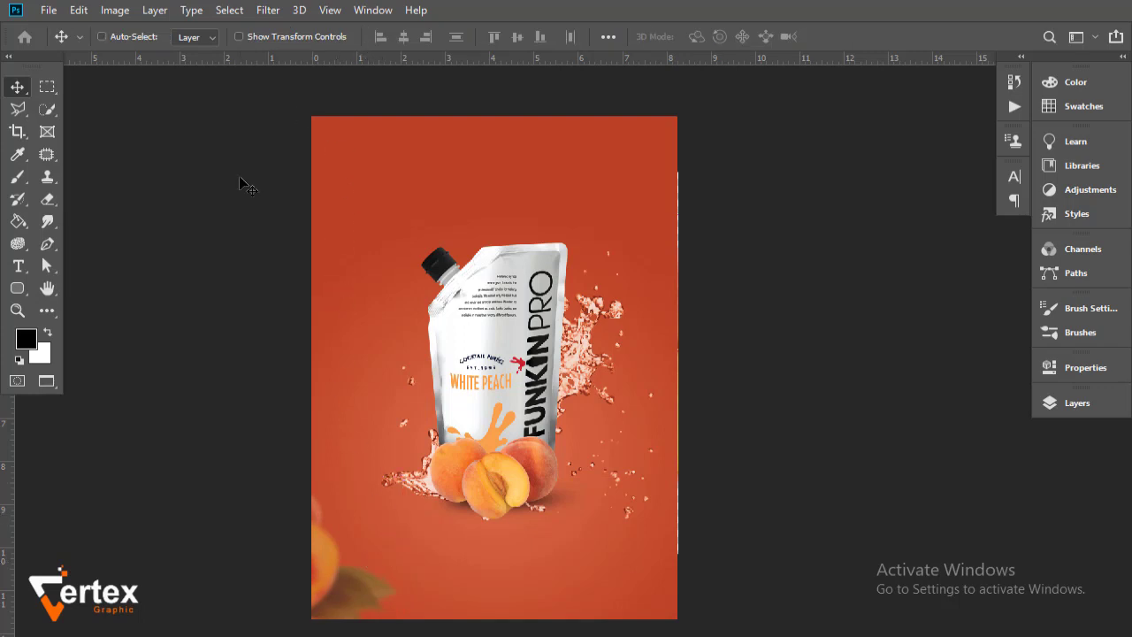
key("ctrl+Tab")
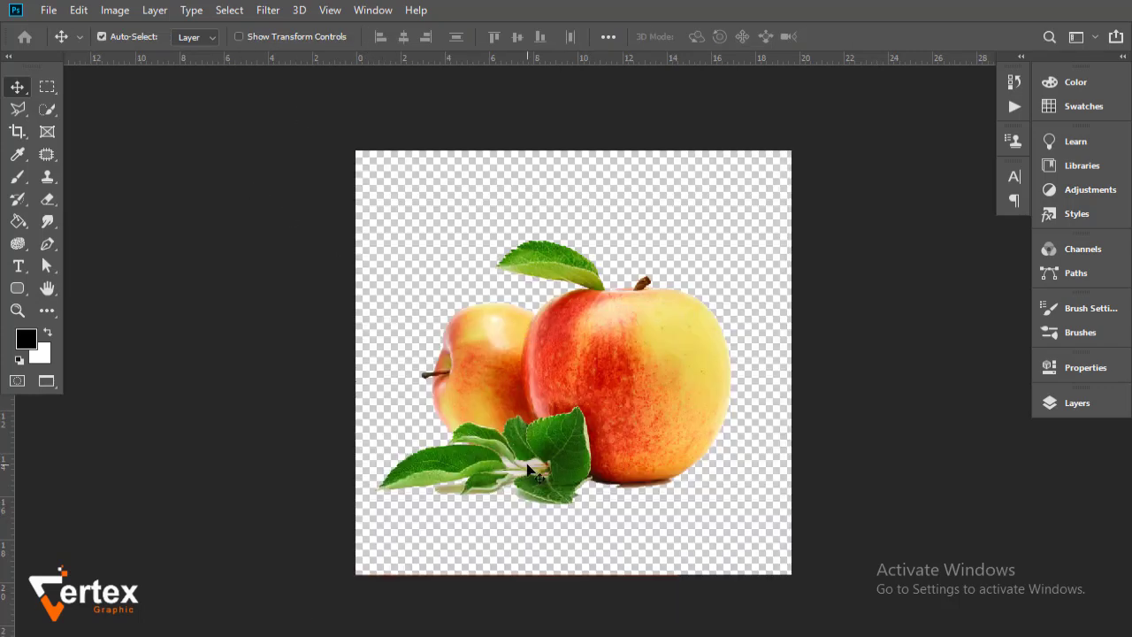
- Select the apple's top leaf with the Rectangular Marquee and copy it into the poster as Layer 3
left_click_drag(445, 469, 115, 226)
left_click(48, 109)
left_click(48, 87)
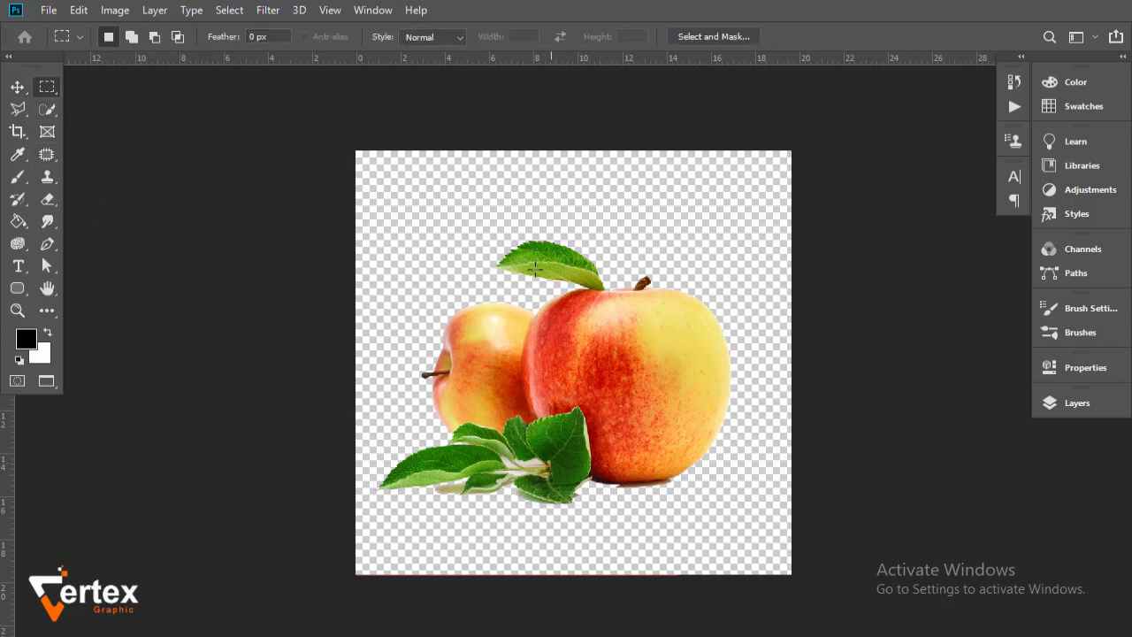
left_click_drag(483, 210, 604, 288)
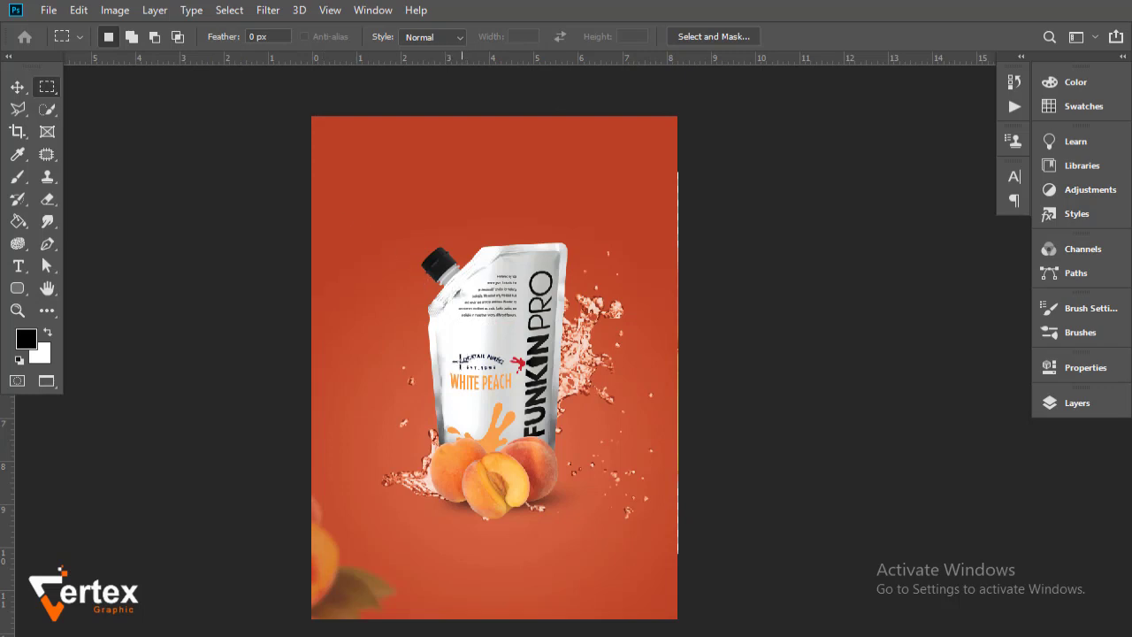
left_click(17, 87)
left_click(1065, 402)
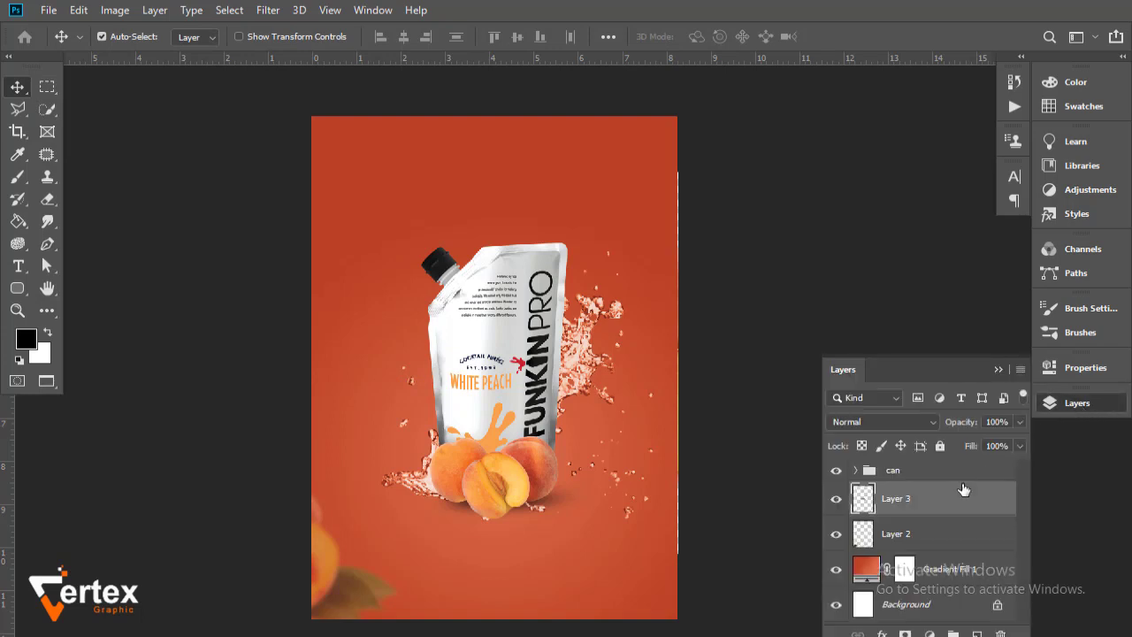
- Place the Layer 3 leaf at the pouch's top left, flipped, scaled to about 56% and tilted 34°
left_click_drag(924, 505, 922, 462)
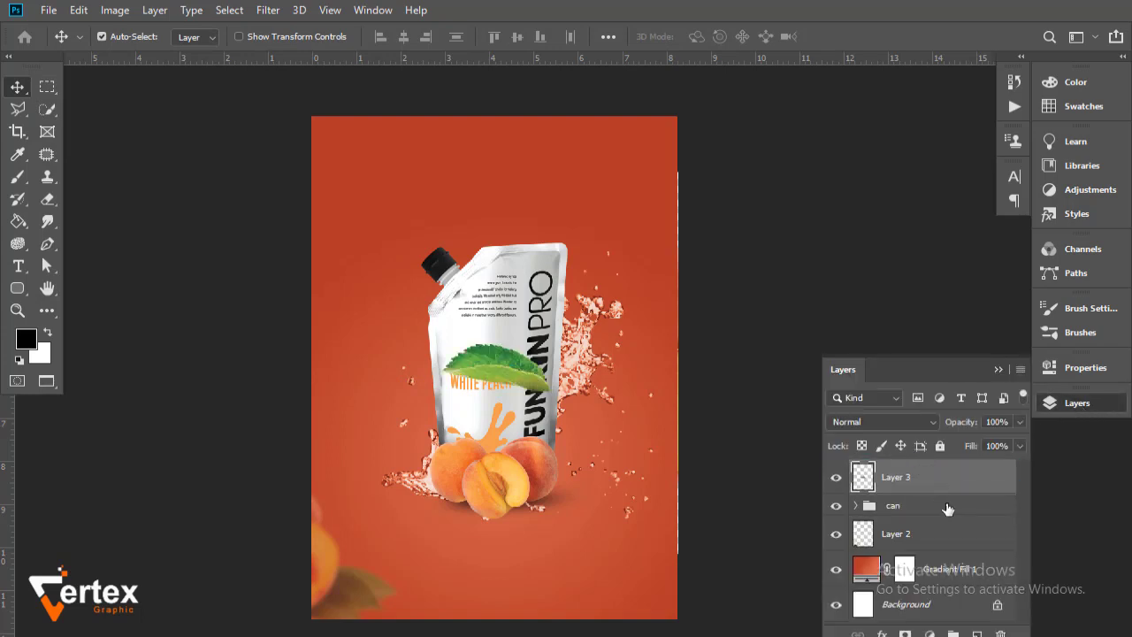
left_click_drag(513, 376, 385, 249)
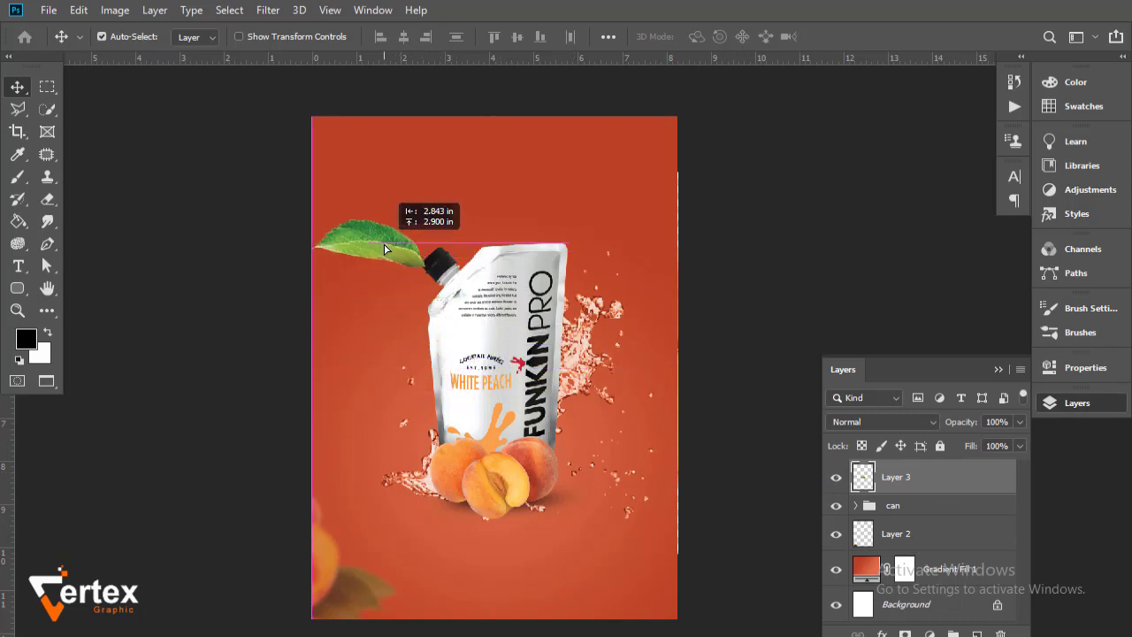
key("ctrl+t")
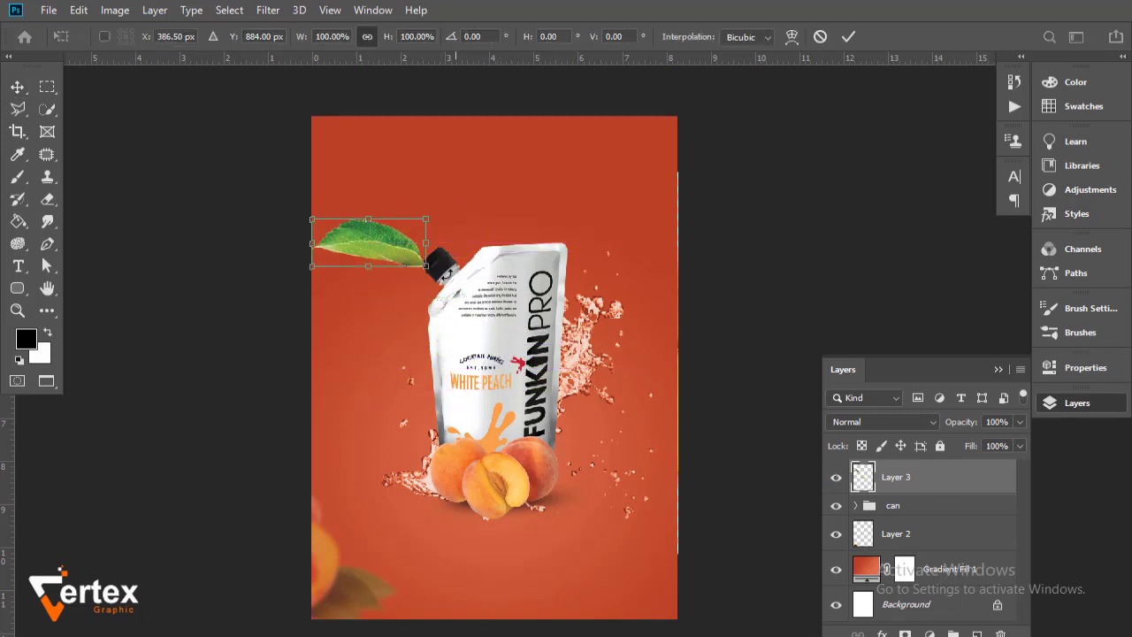
right_click(403, 252)
left_click(516, 468)
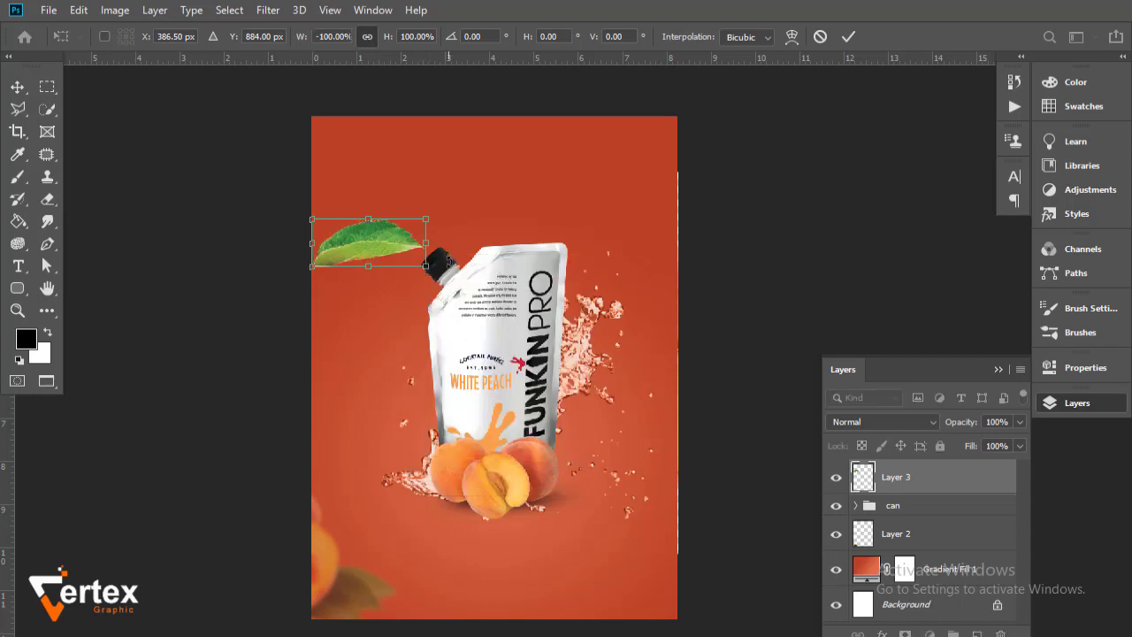
mouse_move(450, 260)
left_mouse_down()
mouse_move(427, 301)
mouse_move(381, 244)
mouse_move(360, 256)
mouse_move(373, 239)
left_mouse_up()
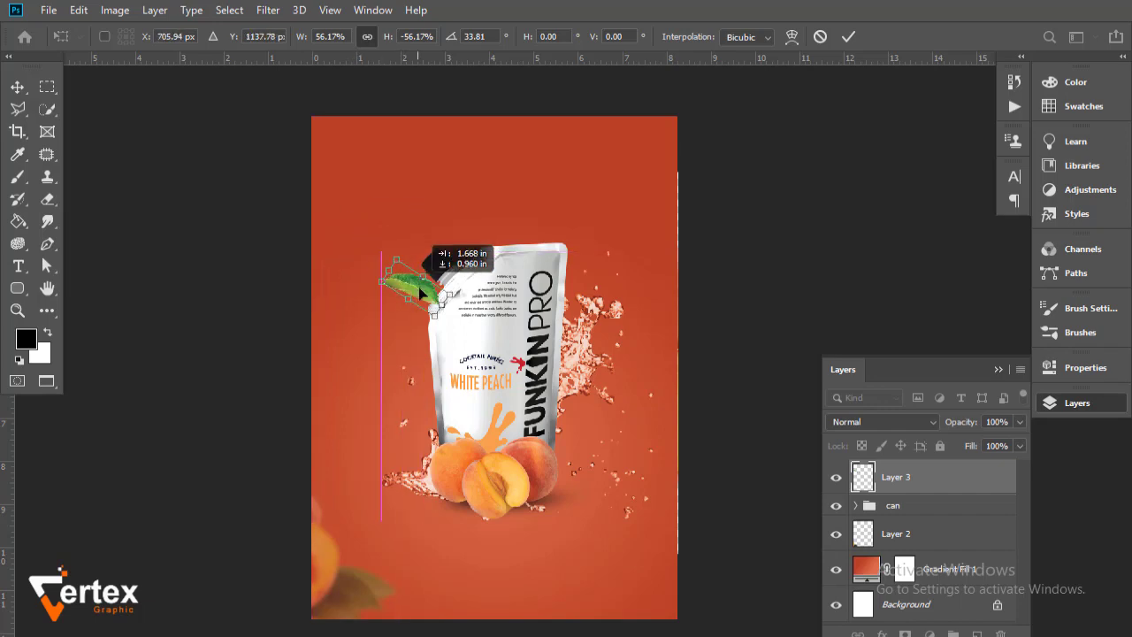
key("Return")
left_click(268, 10)
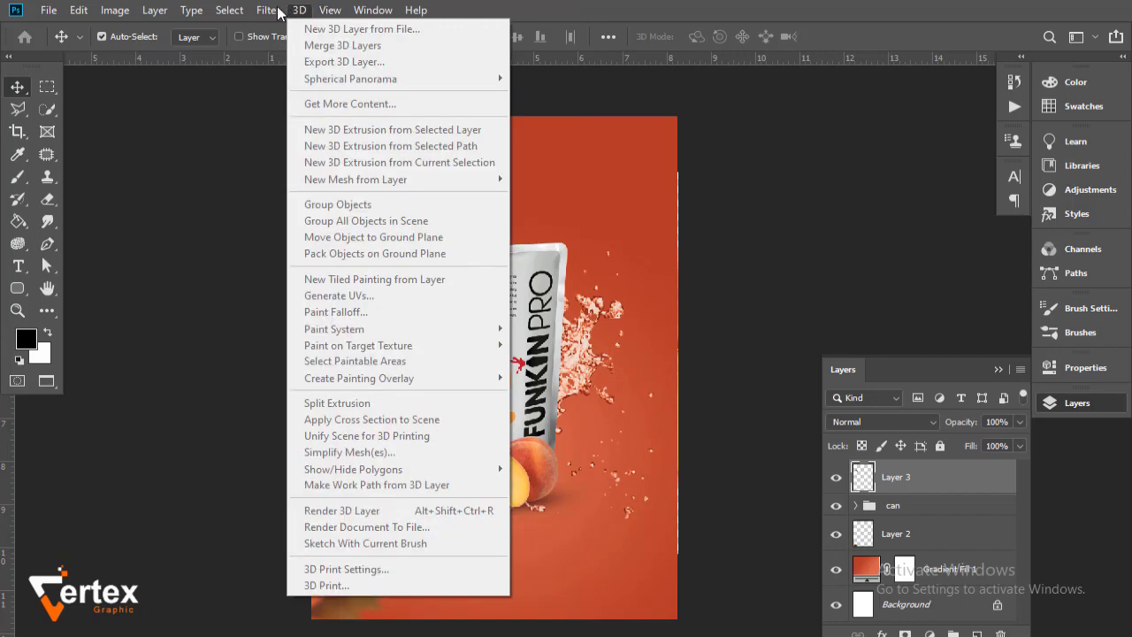
mouse_move(278, 205)
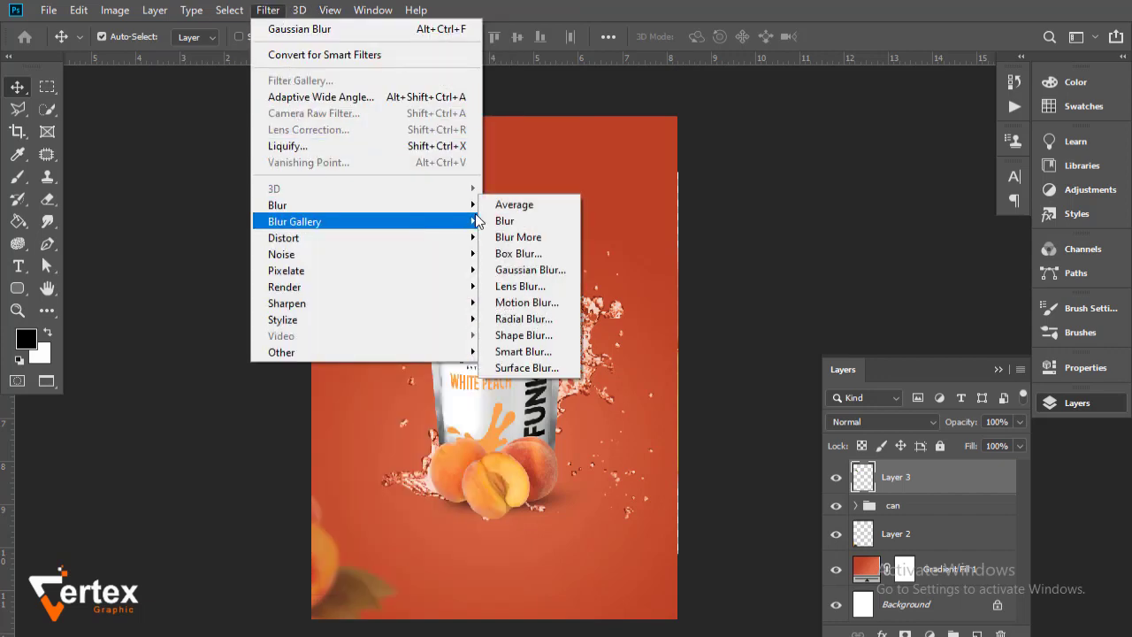
- Apply a 22.2 px Gaussian Blur to the leaf and place a copy at upper right
left_click(530, 268)
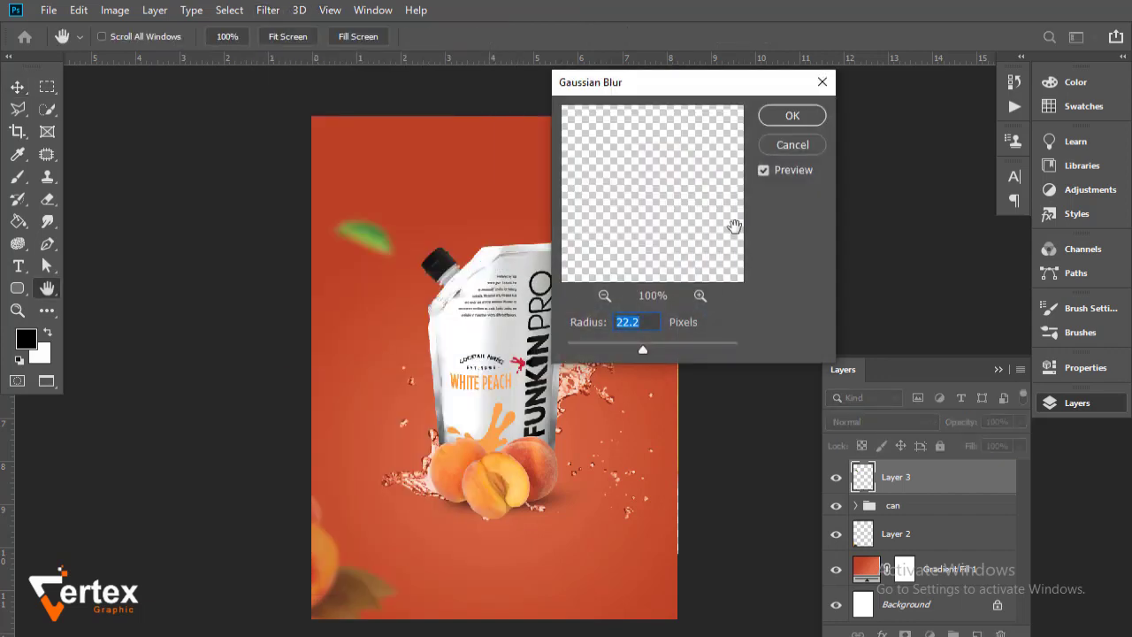
left_click(790, 117)
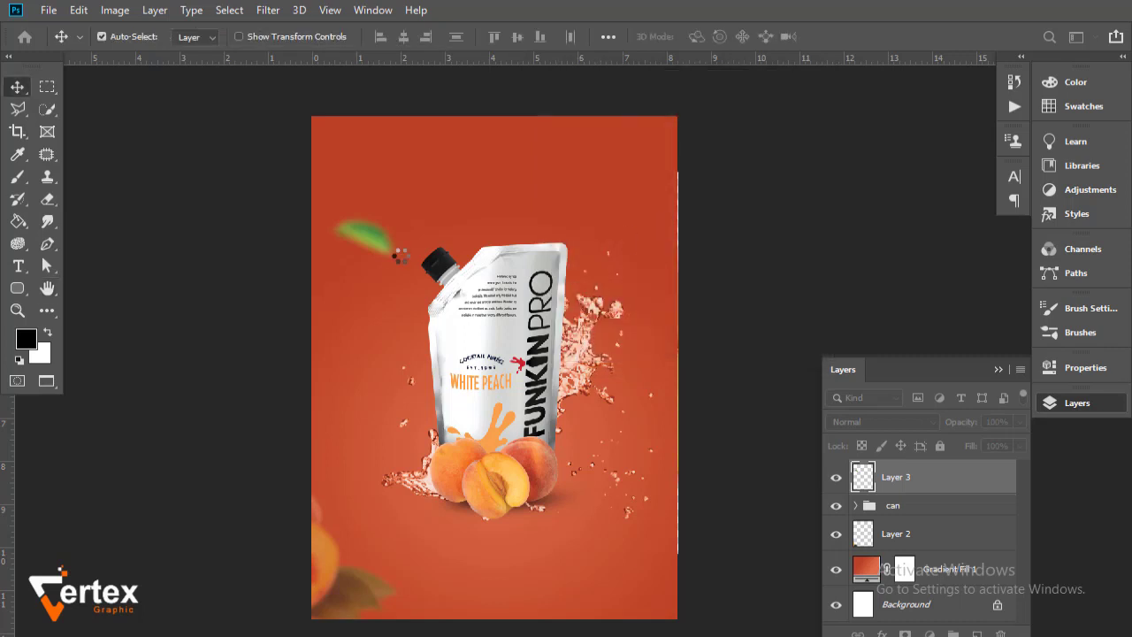
mouse_move(377, 242)
left_mouse_down("alt")
mouse_move(599, 213)
mouse_move(645, 219)
left_mouse_up("alt")
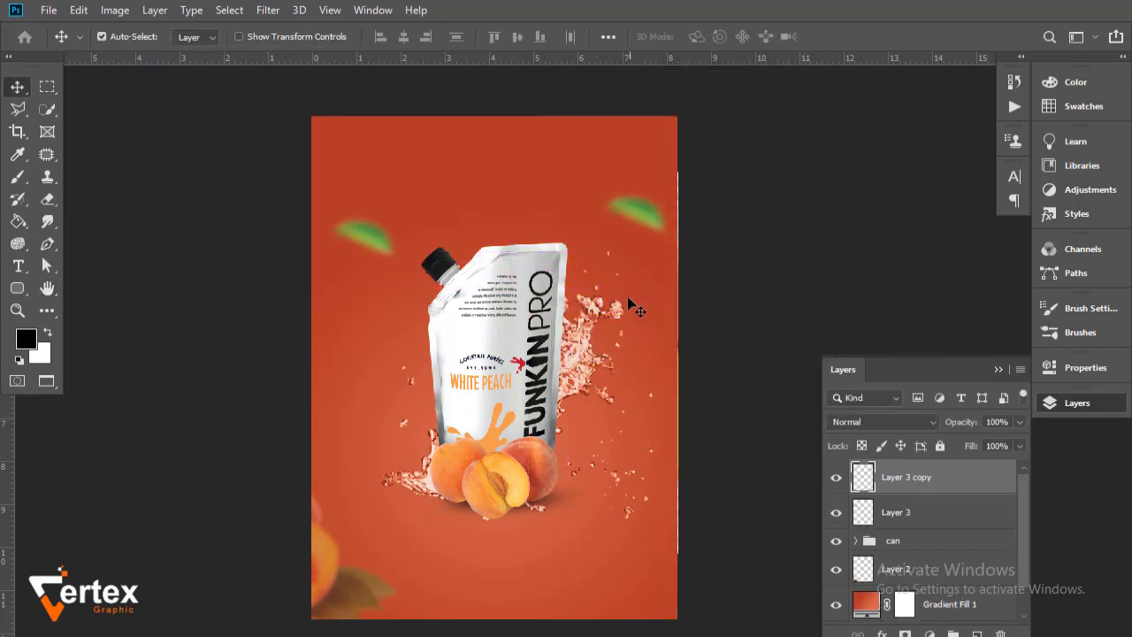
- Flip the copied leaf horizontally and position the blurred leaves around the pouch and peaches
key("ctrl+t")
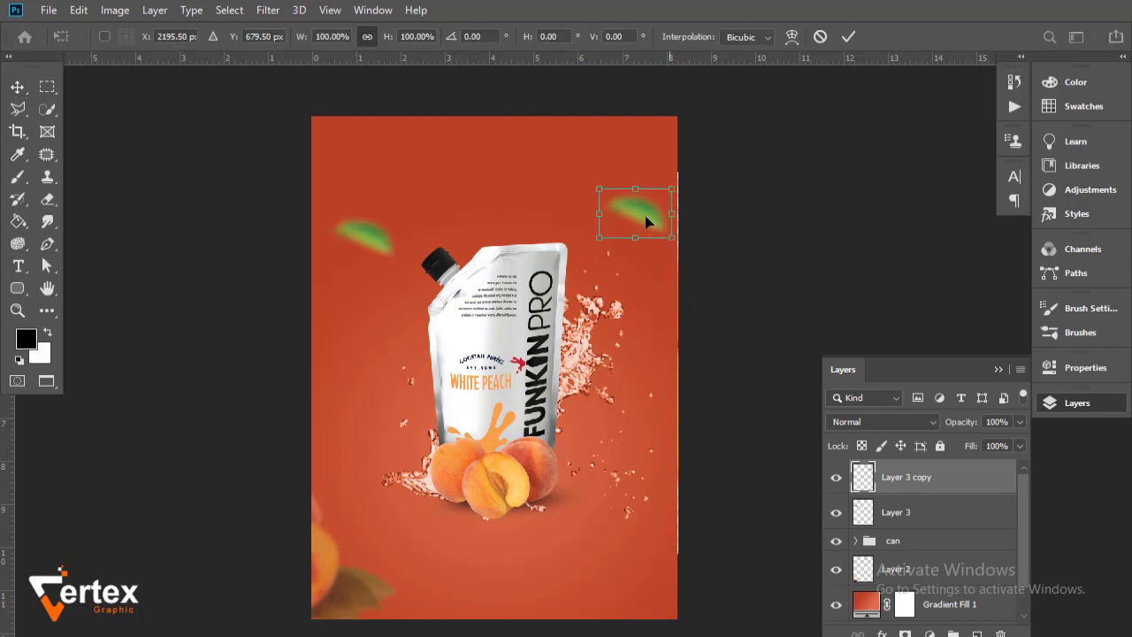
right_click(645, 218)
left_click(694, 430)
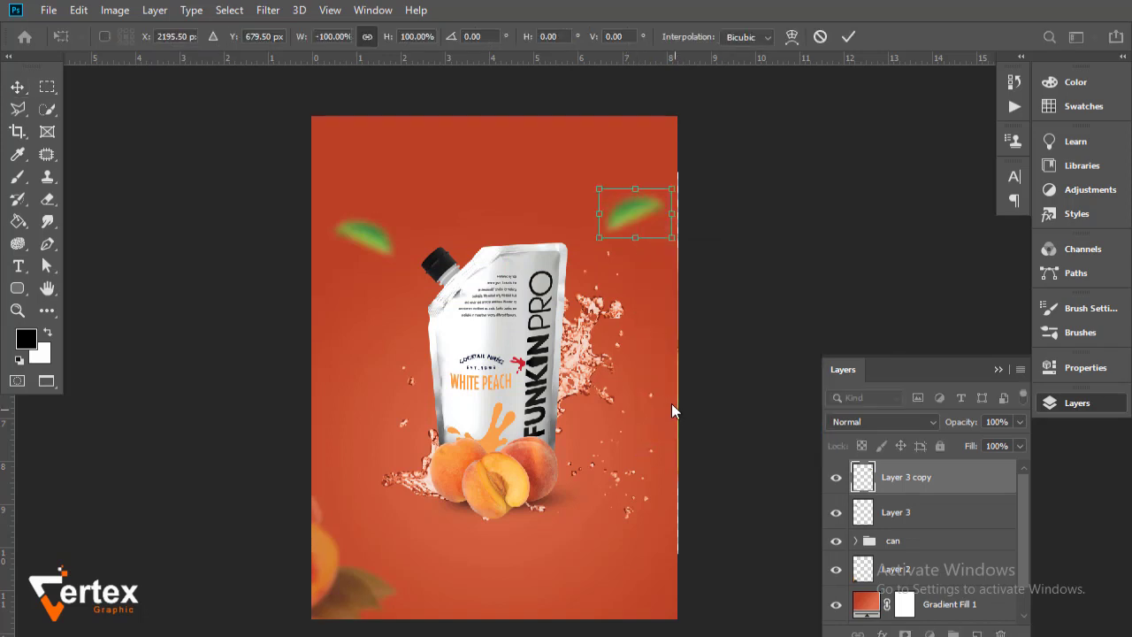
key("Return")
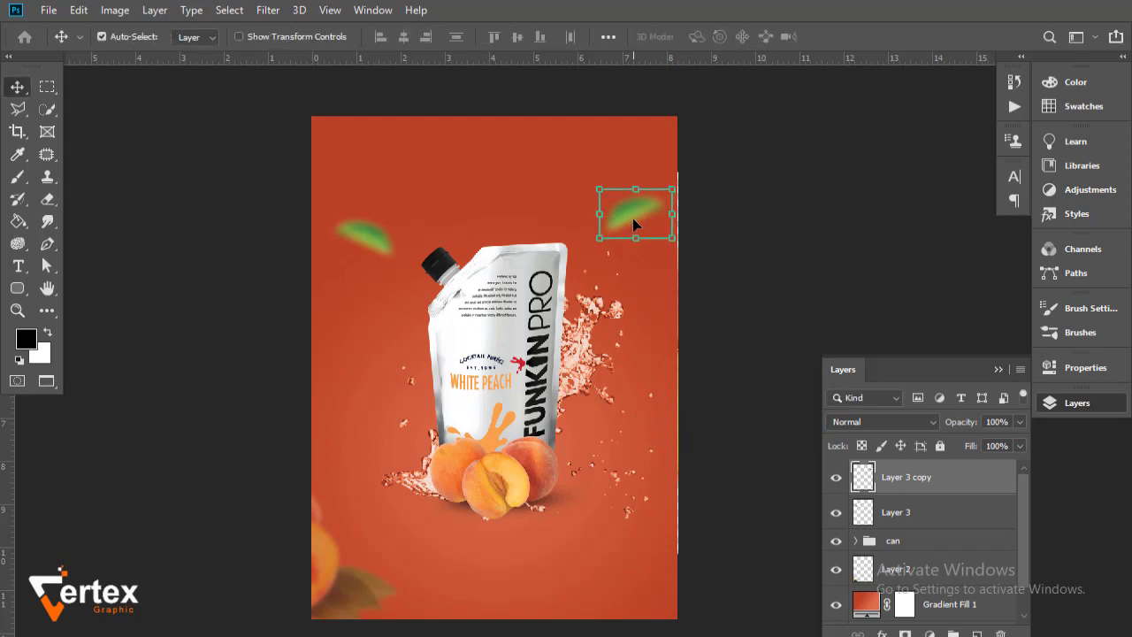
mouse_move(633, 215)
left_mouse_down()
mouse_move(583, 214)
mouse_move(614, 255)
mouse_move(616, 469)
mouse_move(427, 538)
left_mouse_up()
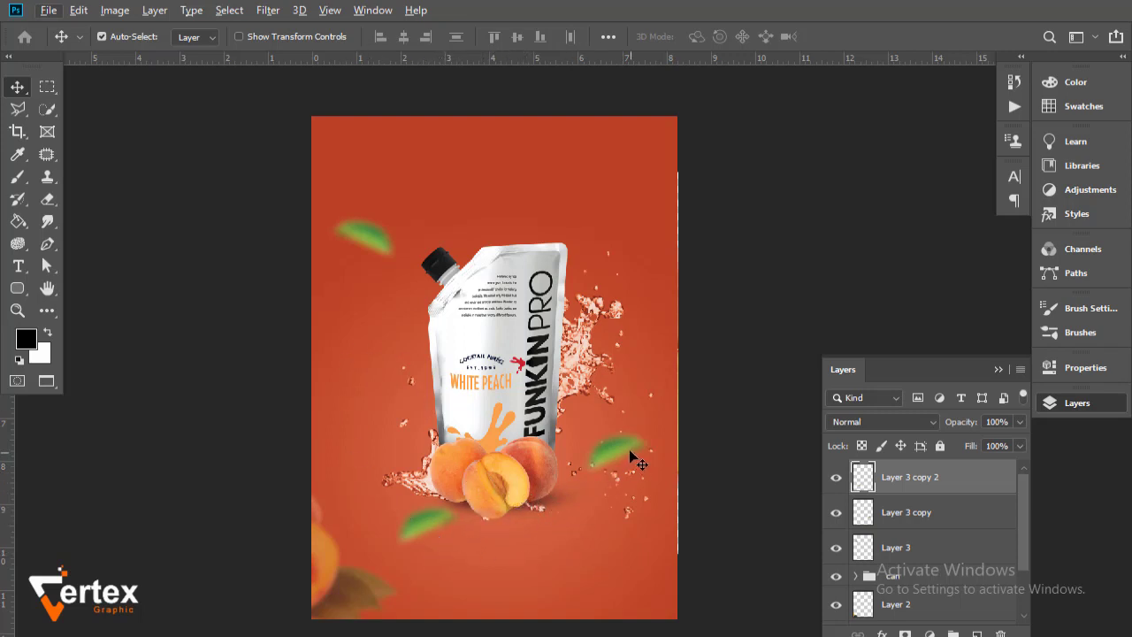
left_click_drag(632, 453, 620, 449)
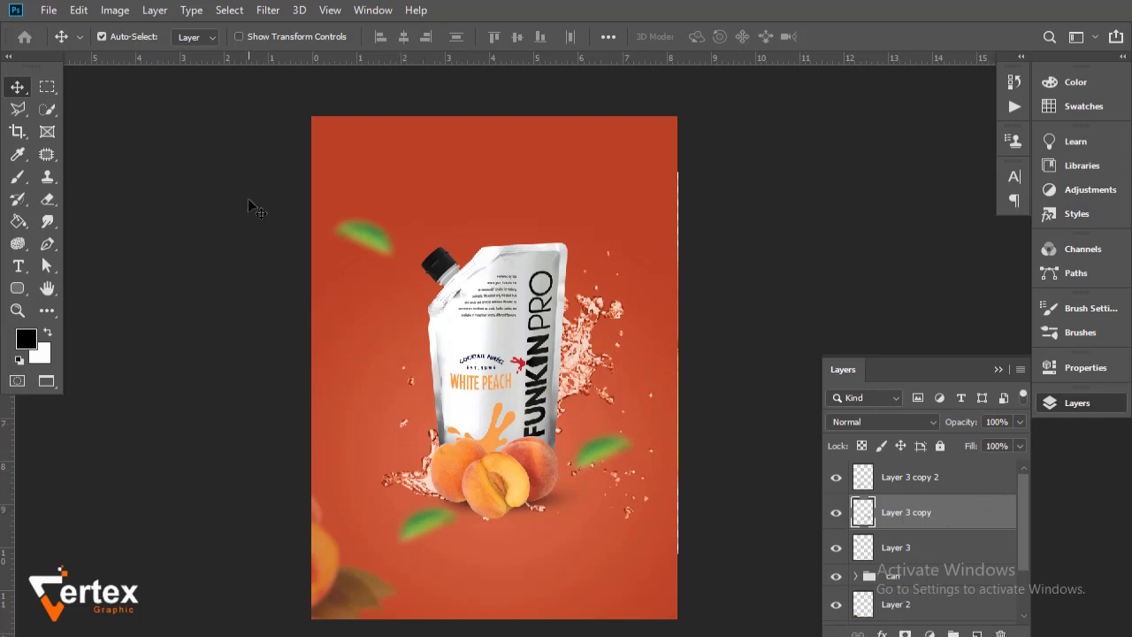
- Paste a sharp leaf above the pouch, shrink it to about 57%, and blend it as Lighter Color
key("ctrl+v")
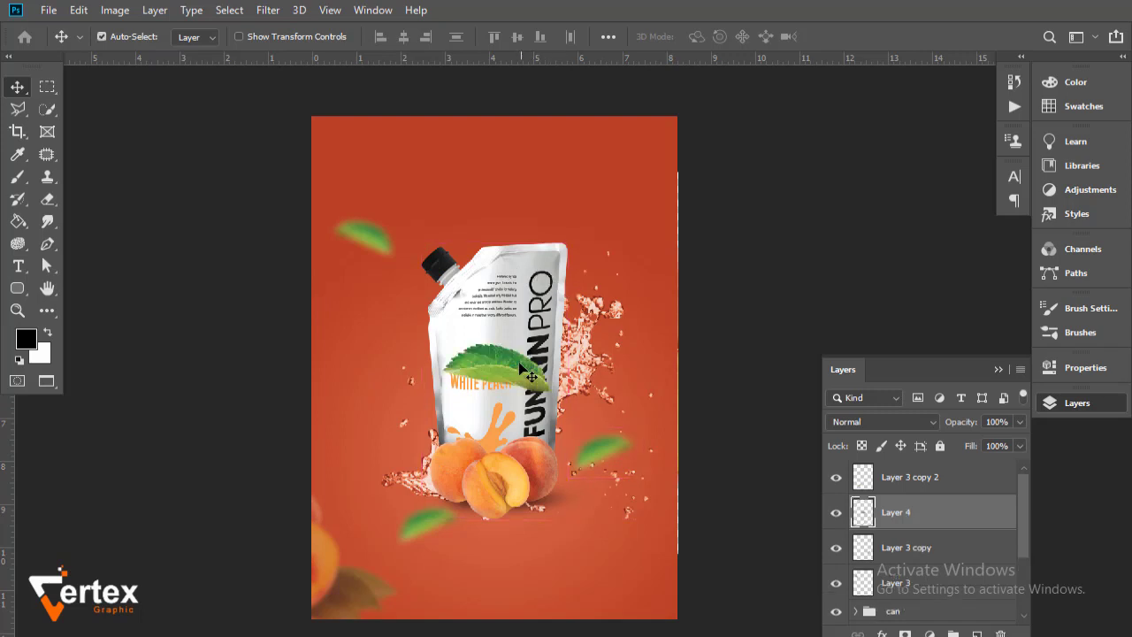
mouse_move(522, 369)
left_mouse_down()
mouse_move(614, 536)
mouse_move(577, 205)
left_mouse_up()
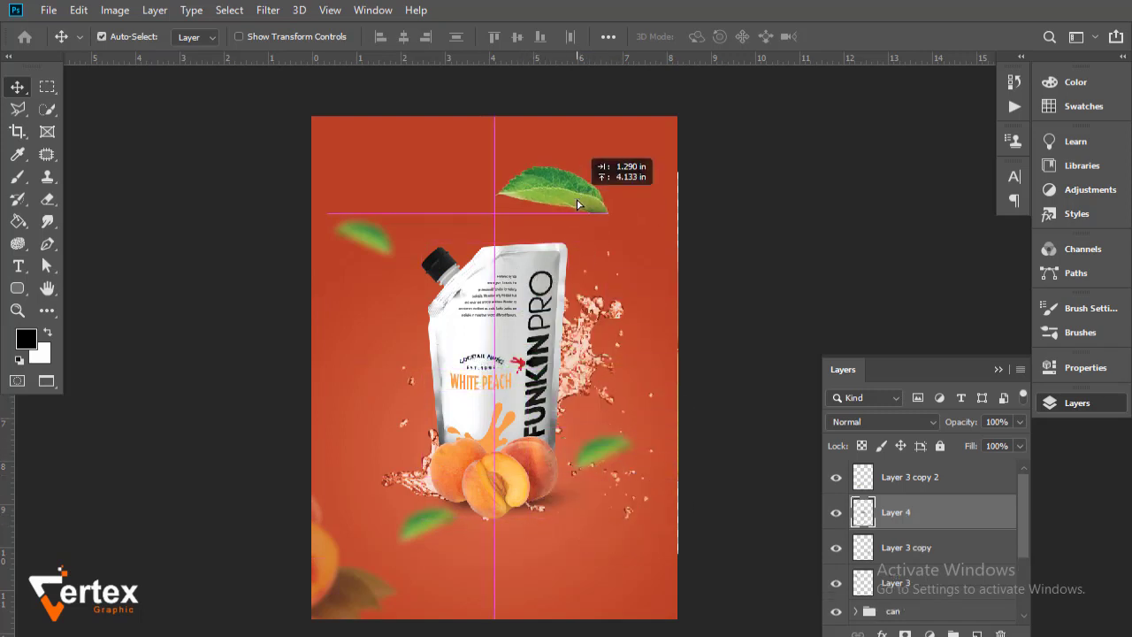
left_click_drag(577, 200, 586, 200)
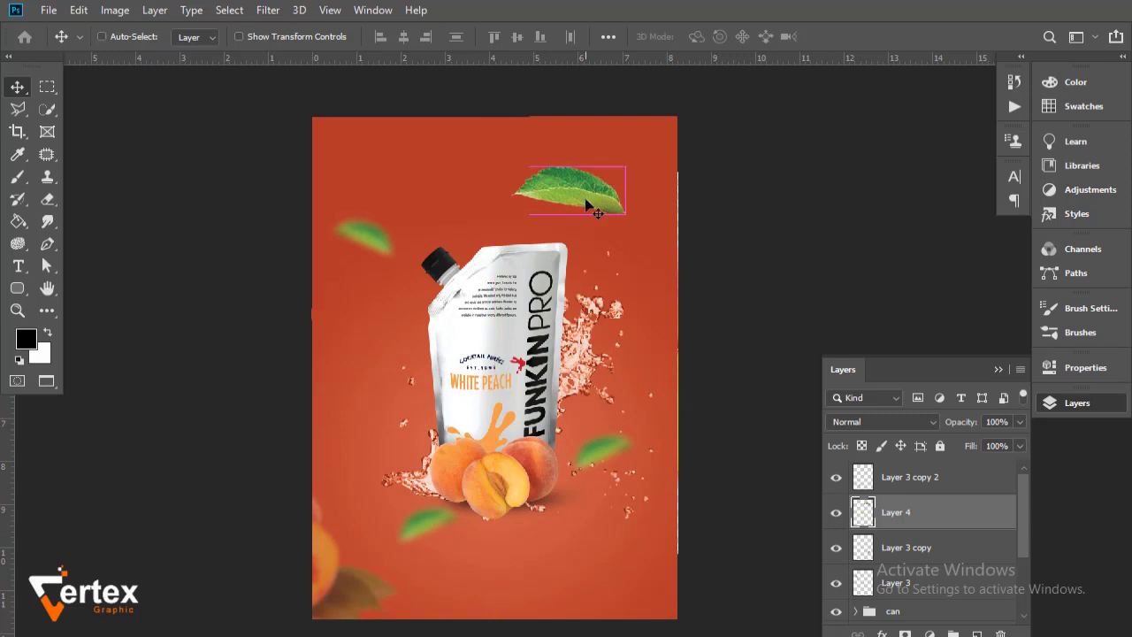
key("ctrl+t")
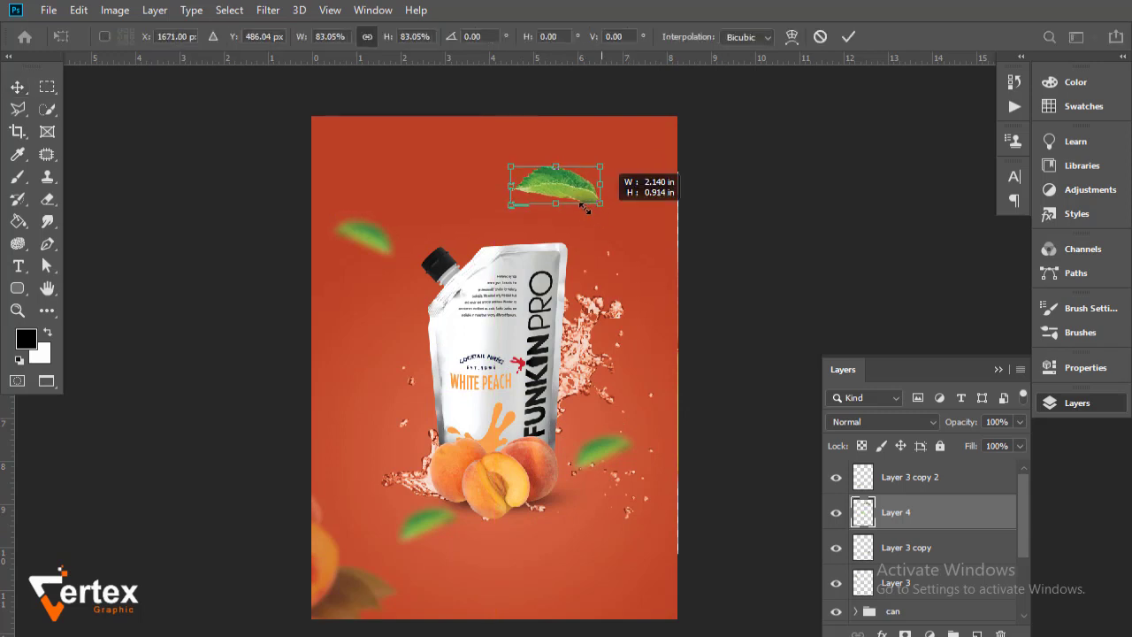
mouse_move(627, 215)
left_mouse_down()
mouse_move(573, 205)
mouse_move(609, 170)
left_mouse_up()
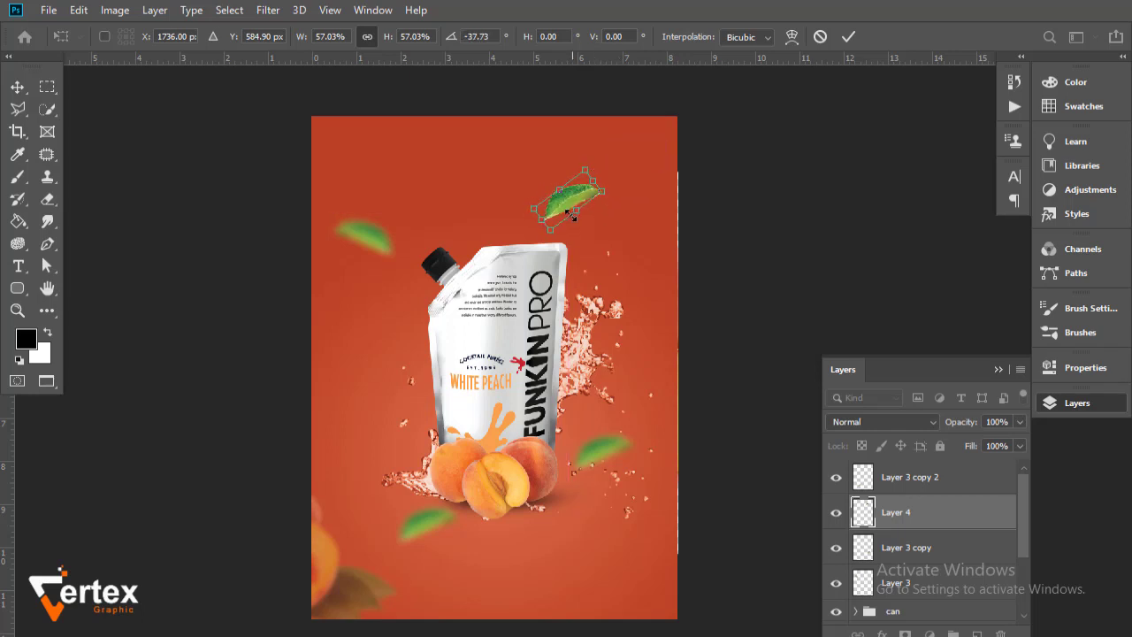
key("Return")
left_click_drag(569, 208, 567, 212)
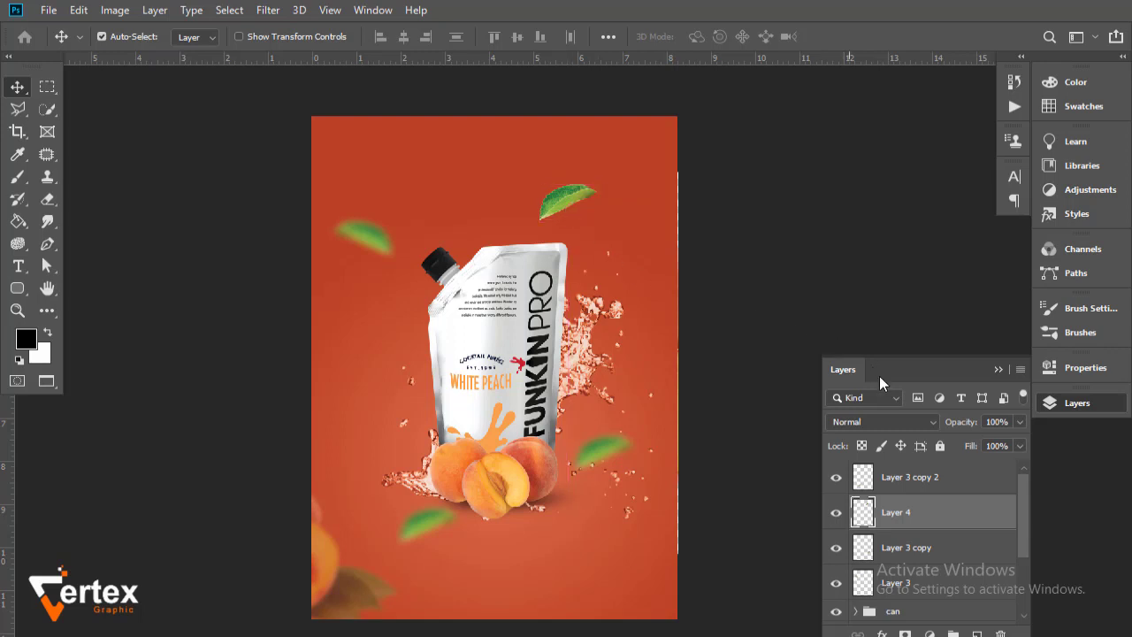
left_click(928, 424)
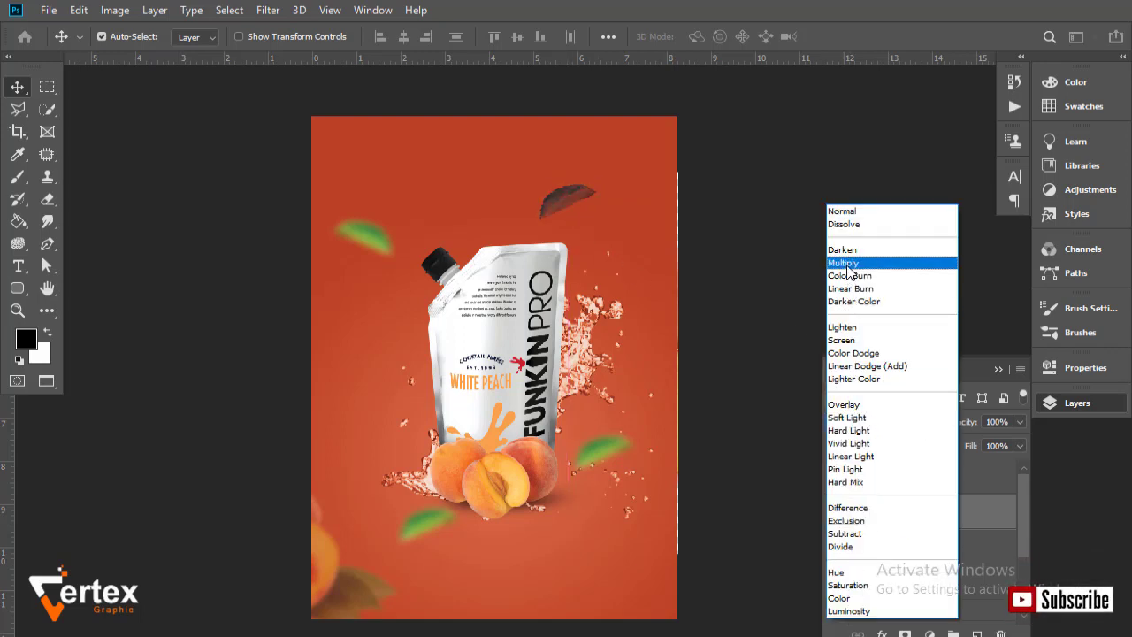
left_click(882, 381)
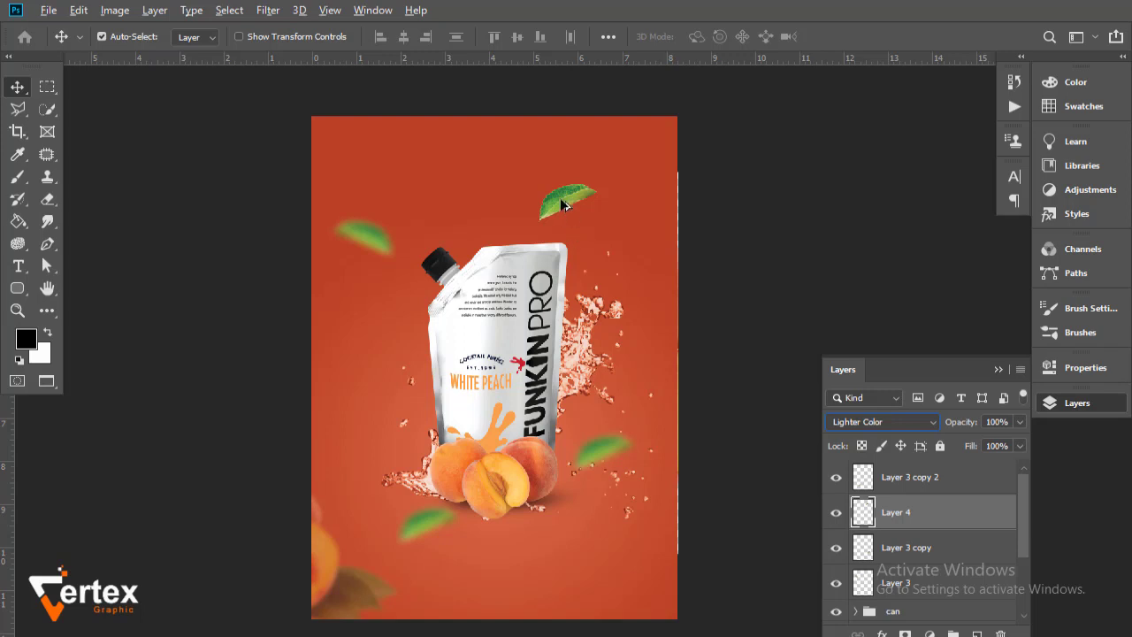
- Copy the leaf beside the peaches, resize it, and set its opacity to 54%
mouse_move(562, 204)
left_mouse_down()
mouse_move(526, 528)
mouse_move(554, 510)
mouse_move(531, 520)
left_mouse_up()
key("ctrl+t")
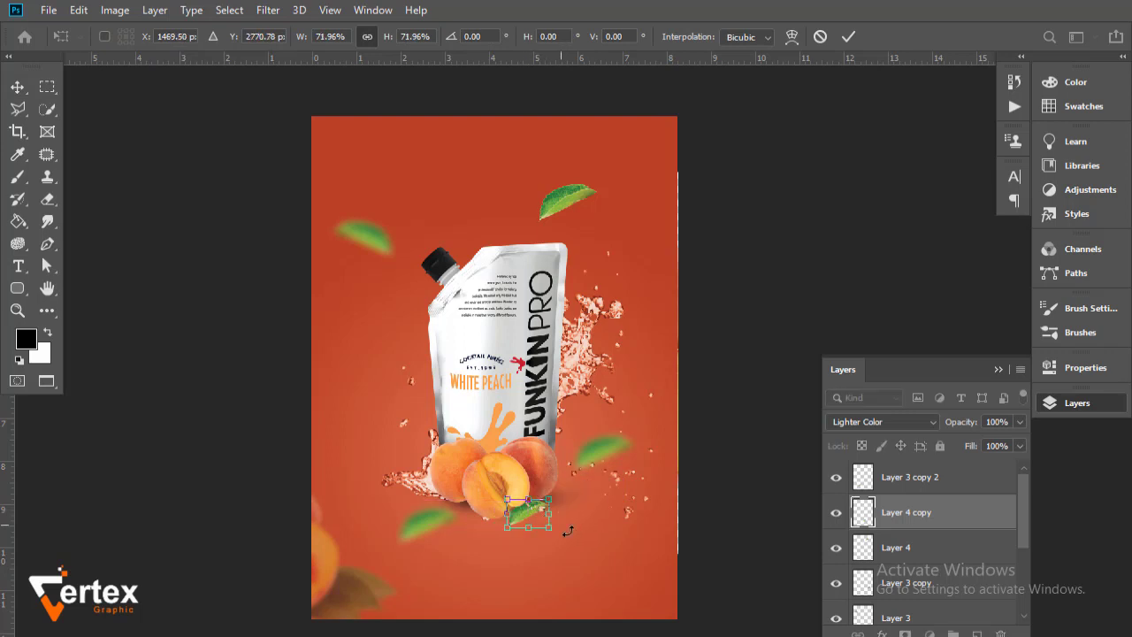
key("Return")
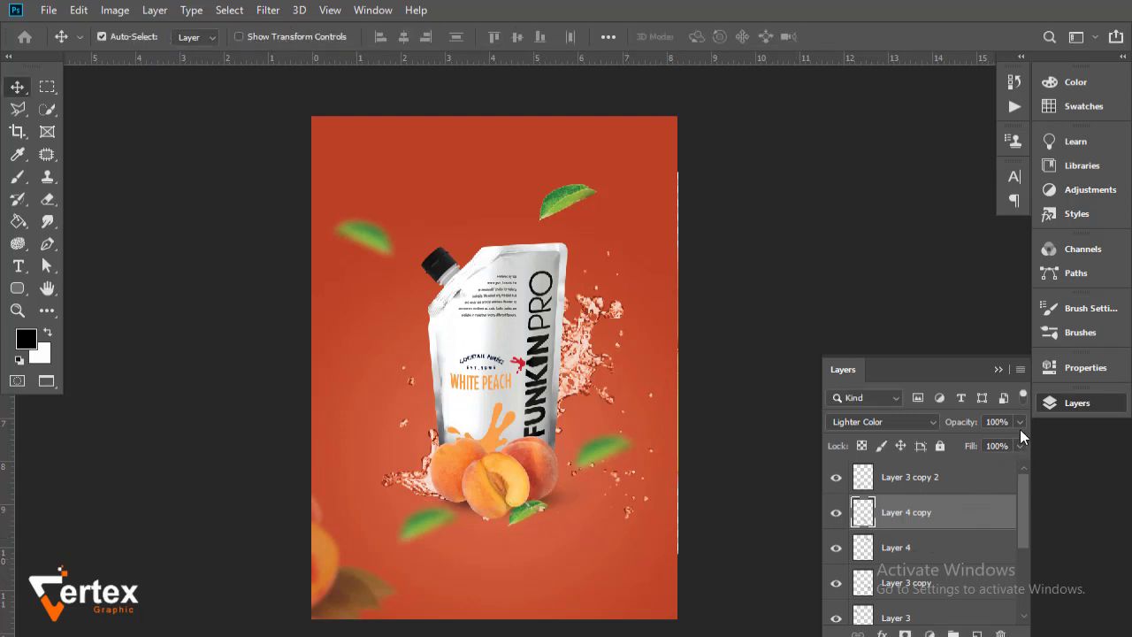
mouse_move(1020, 429)
left_mouse_down()
mouse_move(967, 444)
mouse_move(981, 449)
left_mouse_up()
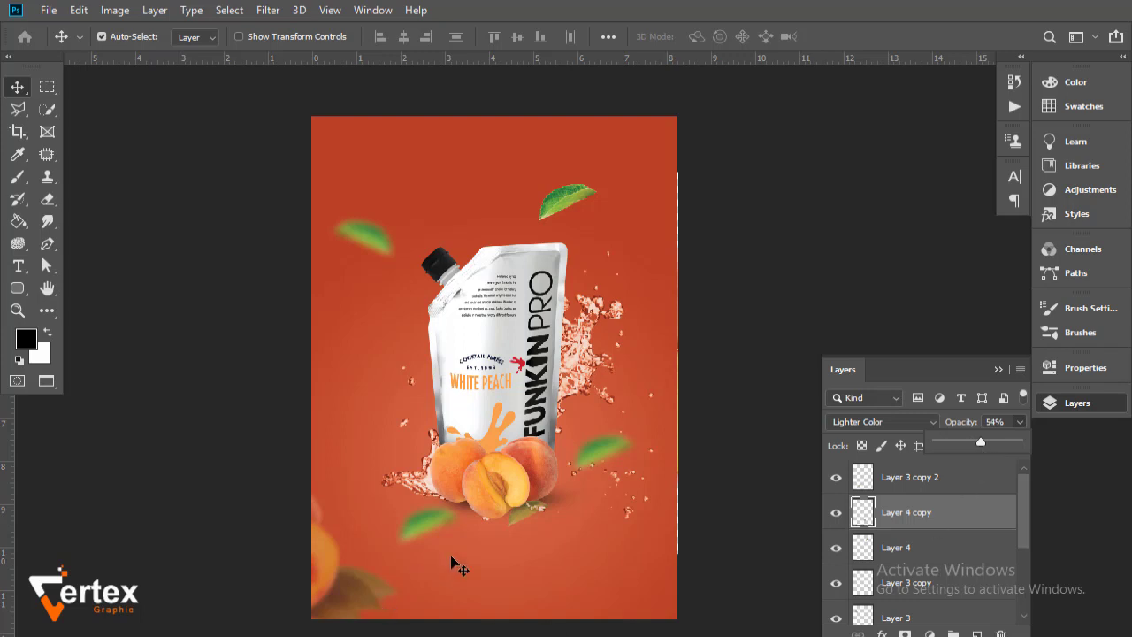
- Shrink Layer 3 copy 2 to about three quarters beside the pouch and reposition the other leaves
left_click(414, 534)
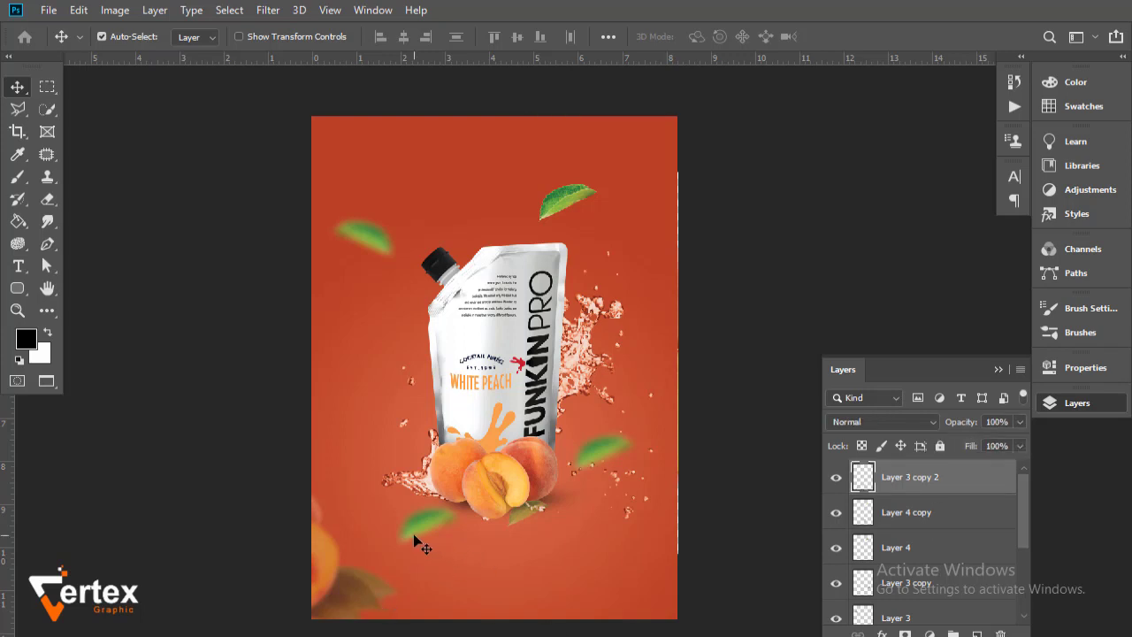
mouse_move(414, 536)
left_mouse_down()
mouse_move(363, 402)
mouse_move(363, 419)
left_mouse_up()
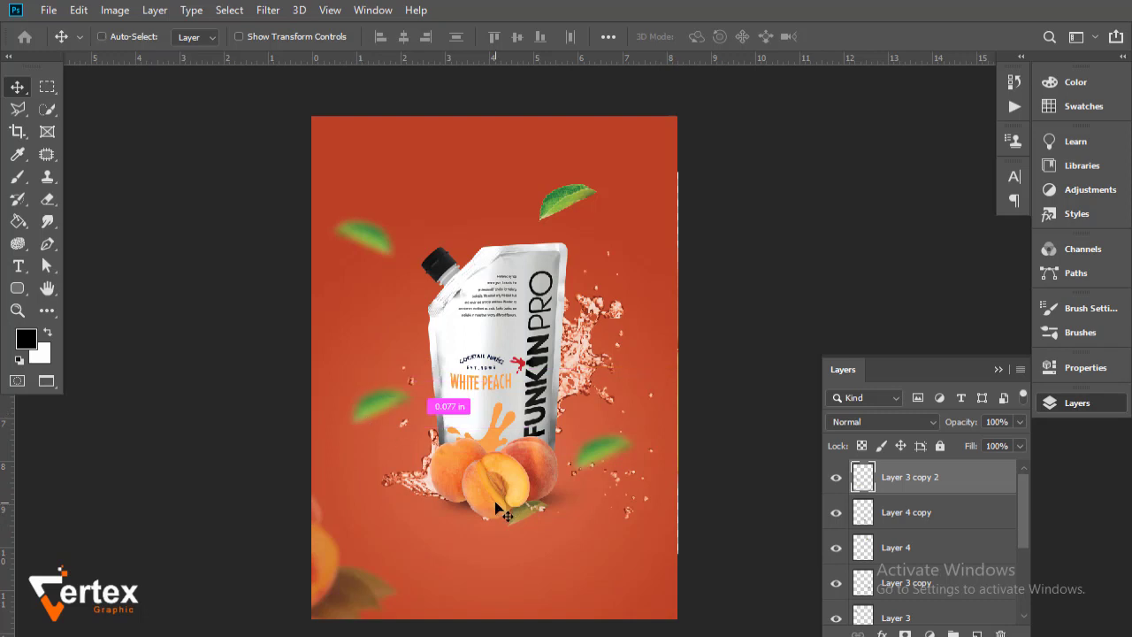
key("ctrl+t")
left_click_drag(413, 379, 395, 392)
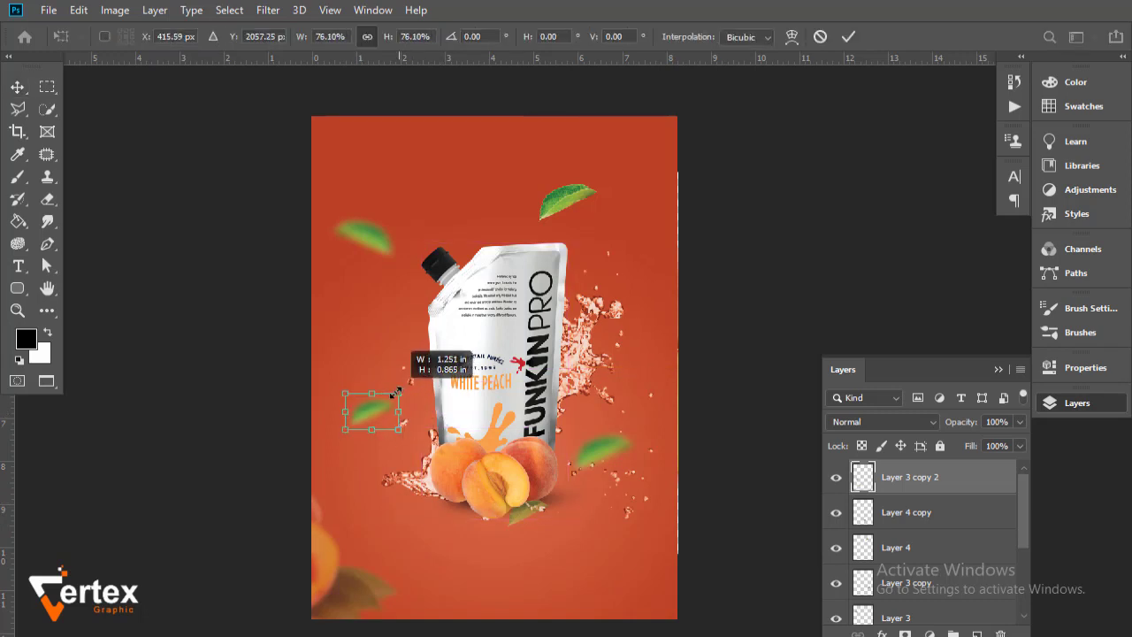
key("Return")
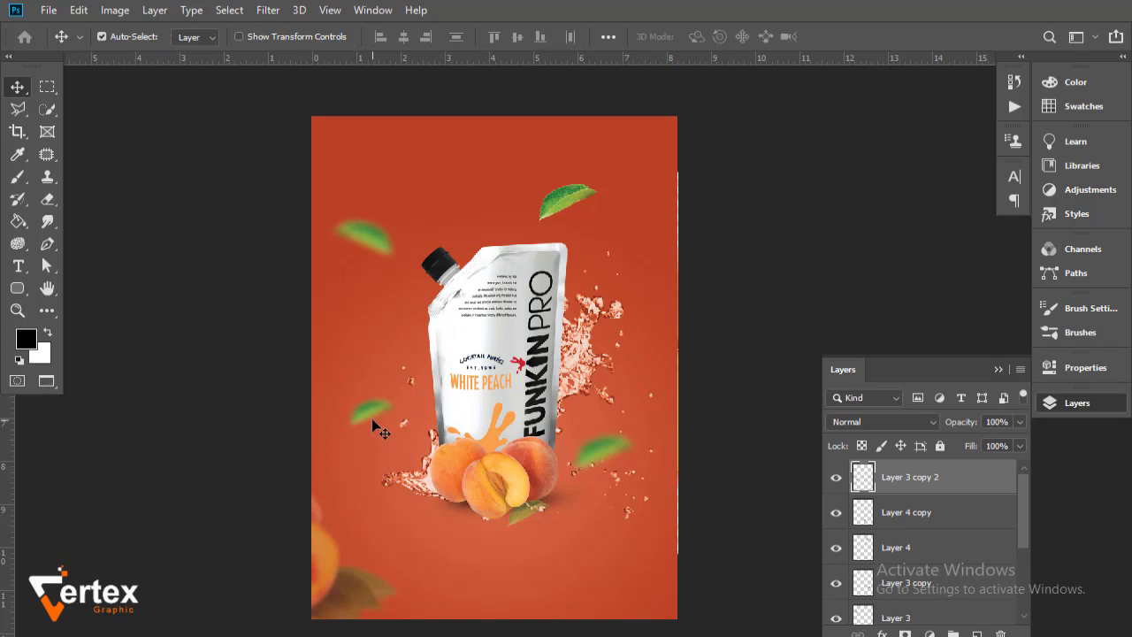
left_click_drag(382, 419, 385, 406)
left_click_drag(374, 246, 447, 164)
mouse_move(563, 199)
left_mouse_down()
mouse_move(570, 218)
mouse_move(588, 214)
left_mouse_up()
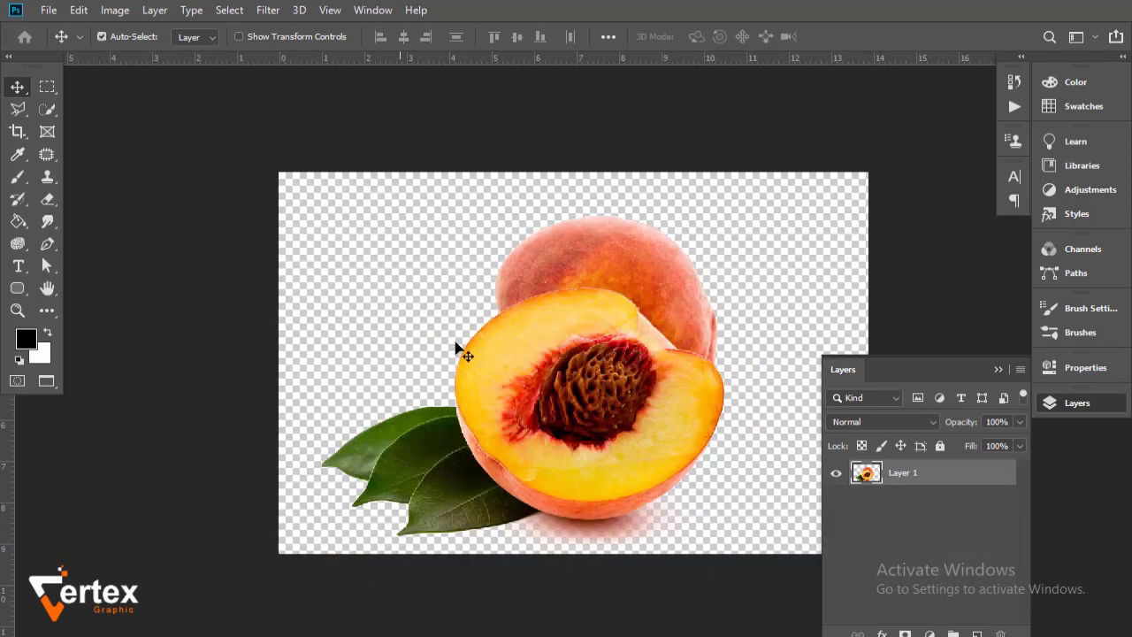
- Select the round peach half with an elliptical marquee and move it to the poster's upper right
left_click(45, 89)
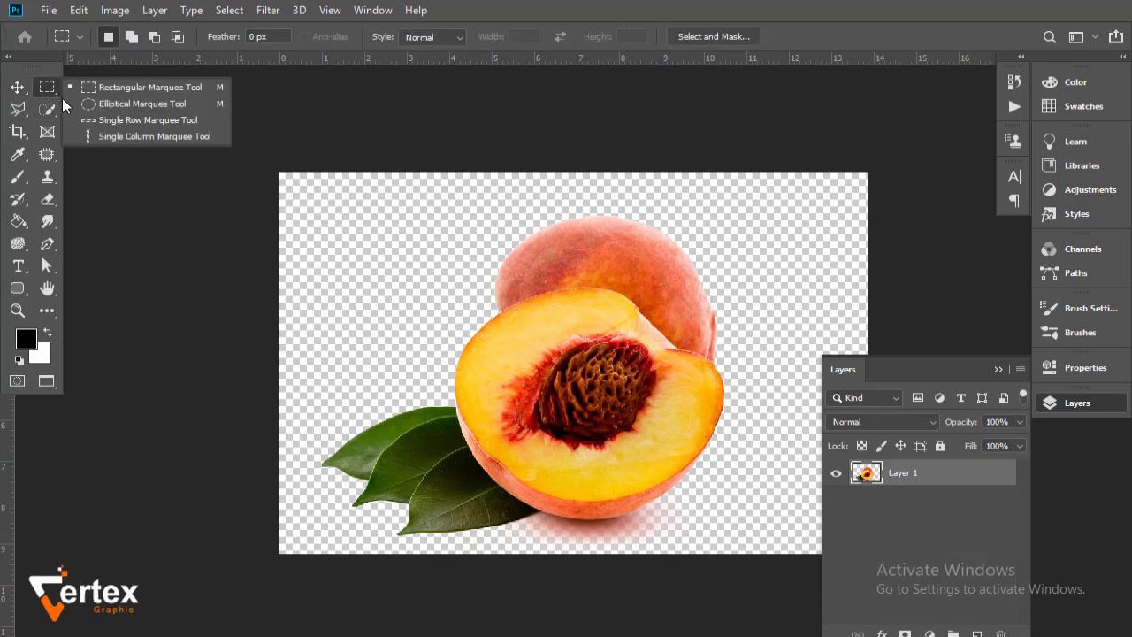
left_click(83, 106)
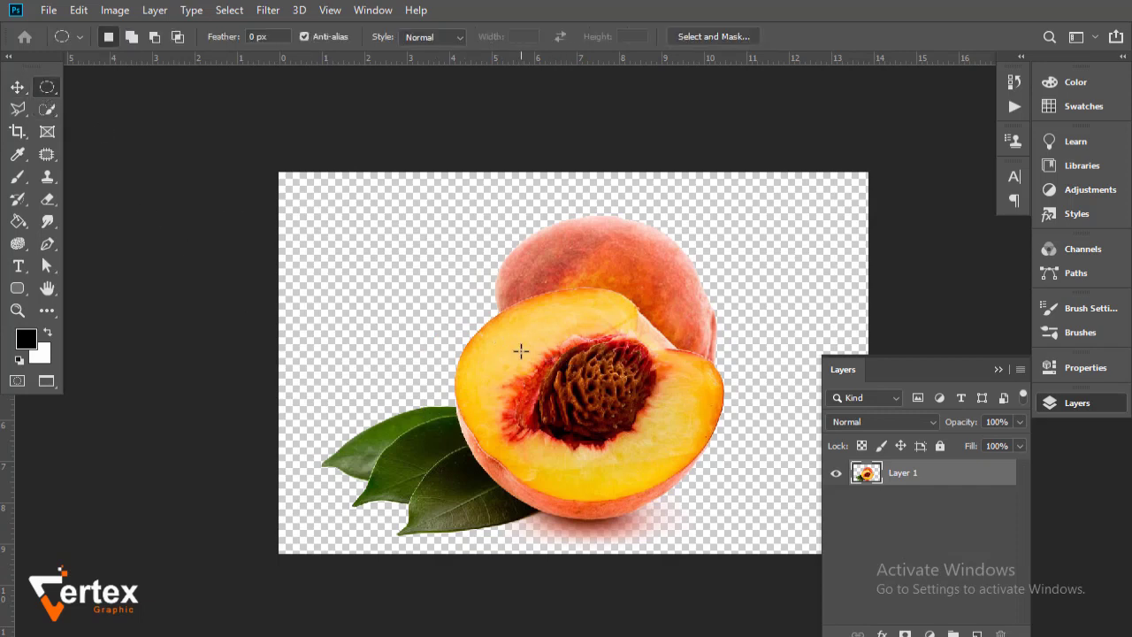
mouse_move(520, 352)
left_mouse_down()
mouse_move(643, 475)
mouse_move(611, 408)
left_mouse_up()
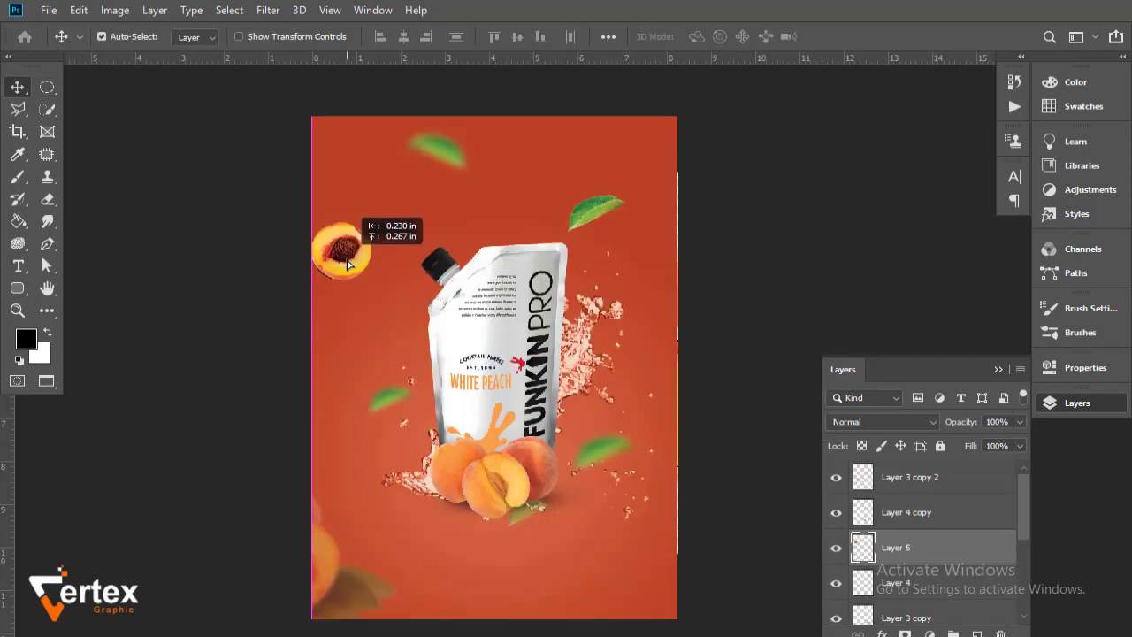
left_click_drag(351, 264, 605, 167)
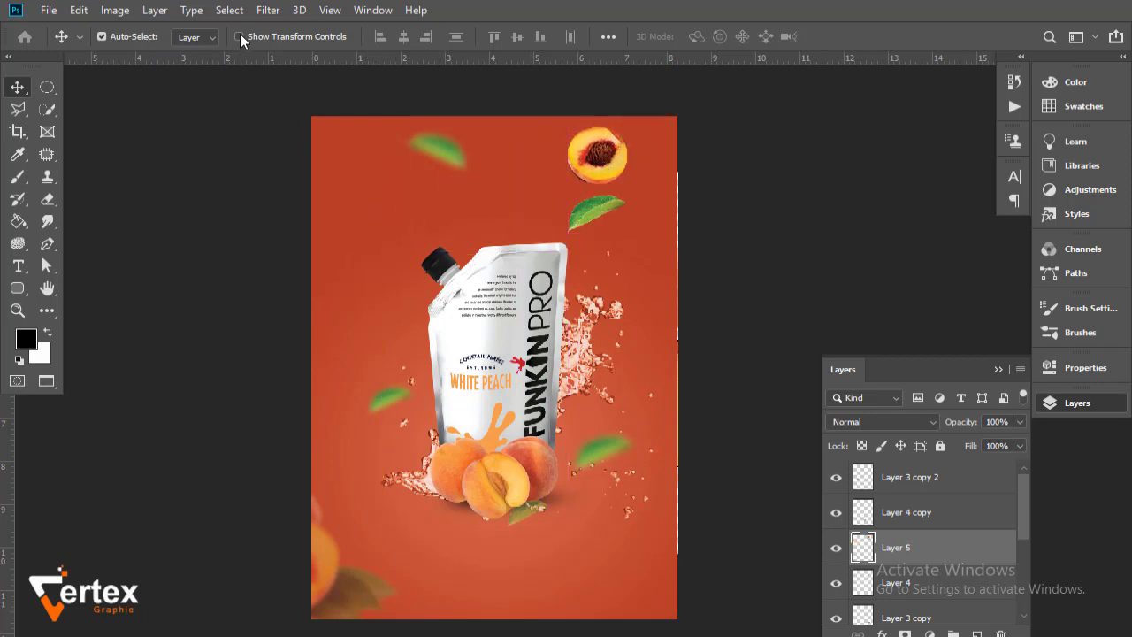
- Apply a 22.2 px Gaussian Blur to the peach and duplicate it into the bottom-right corner
left_click(270, 13)
mouse_move(277, 205)
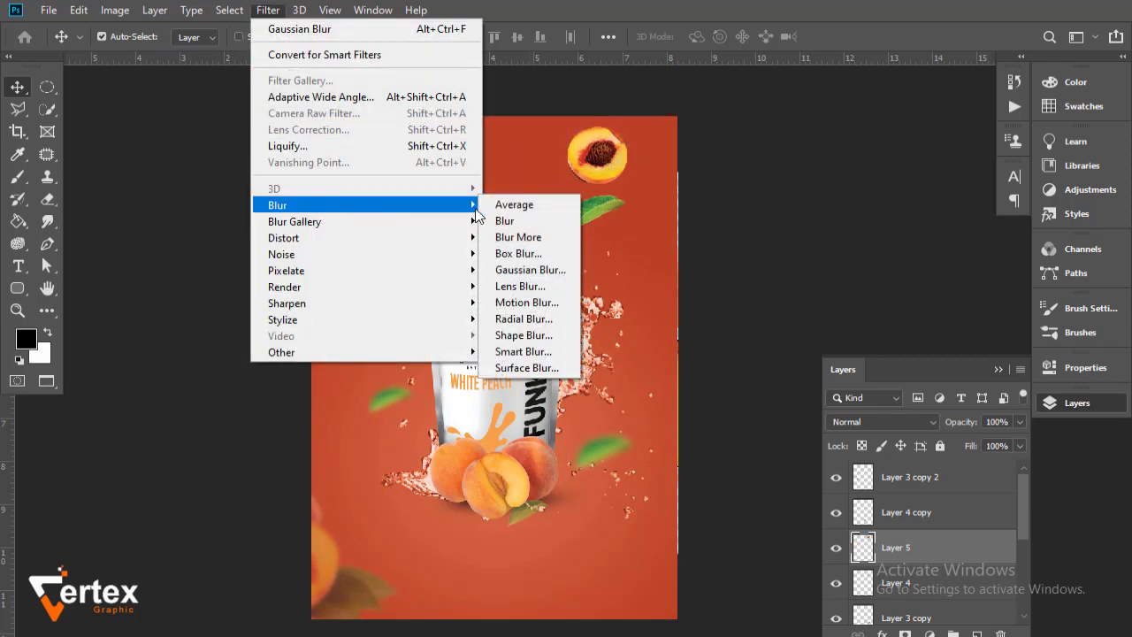
left_click(538, 277)
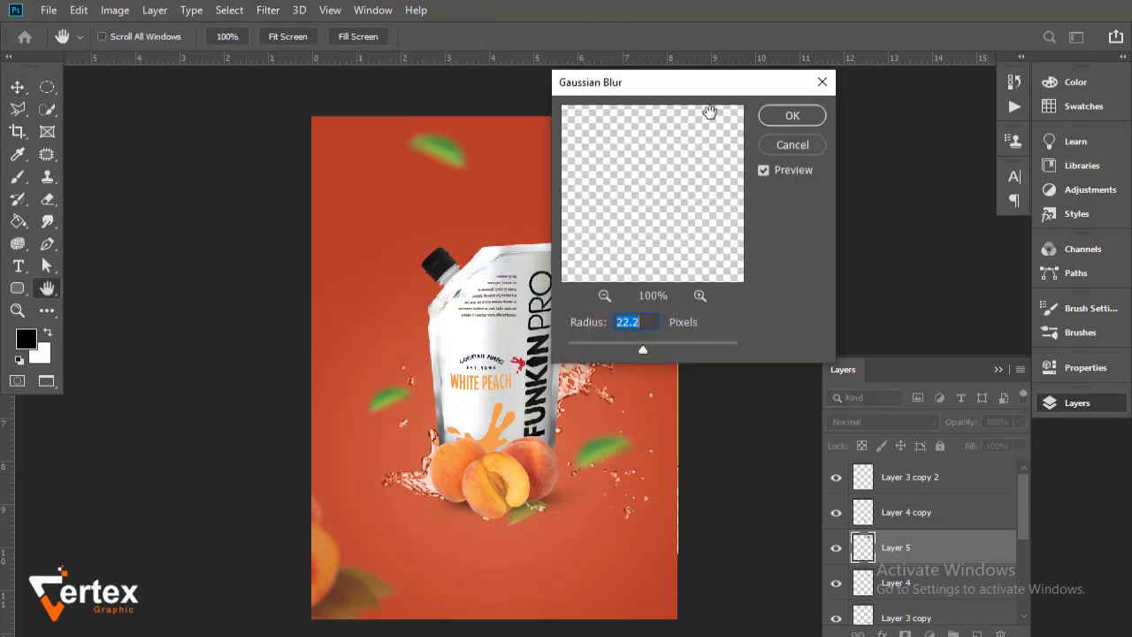
left_click_drag(690, 98, 208, 146)
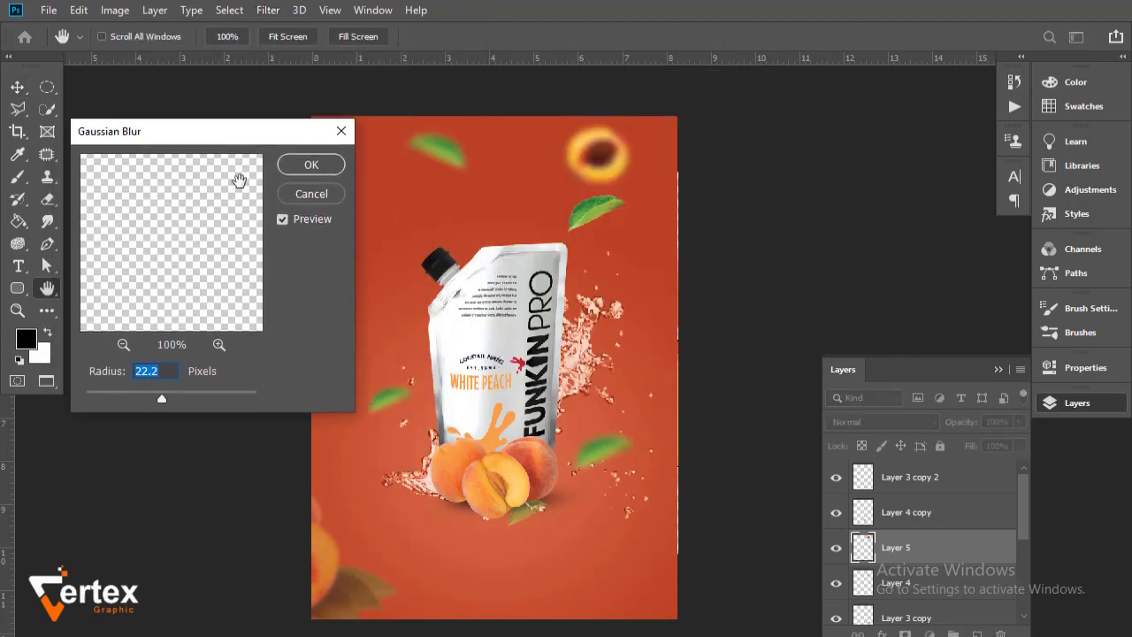
left_click(313, 165)
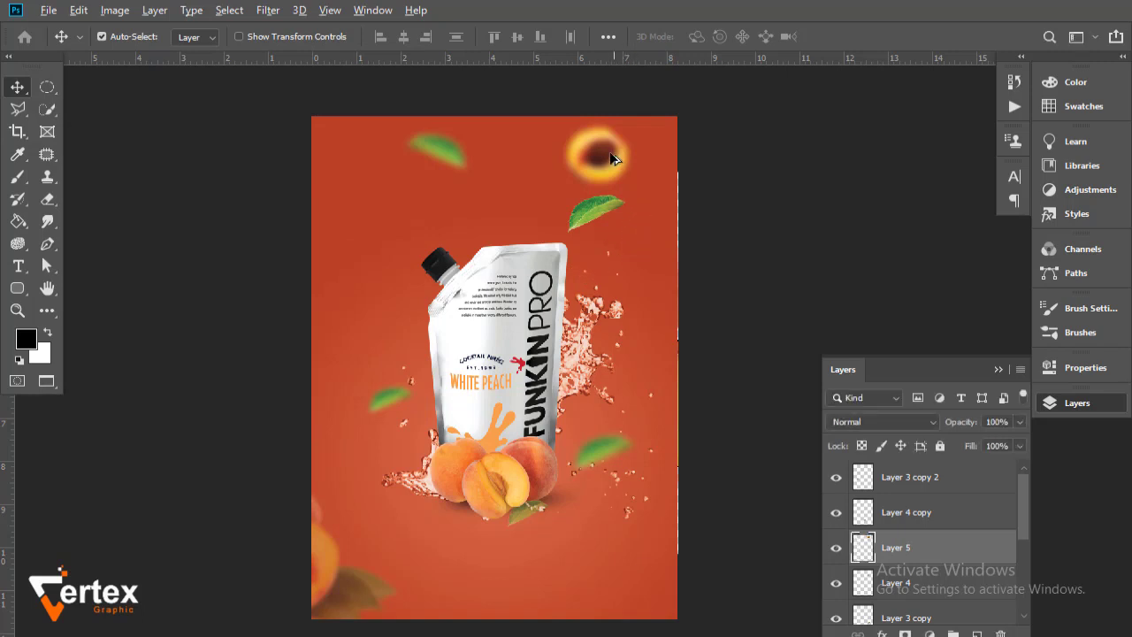
mouse_move(611, 158)
left_mouse_down()
mouse_move(665, 615)
mouse_move(667, 604)
left_mouse_up()
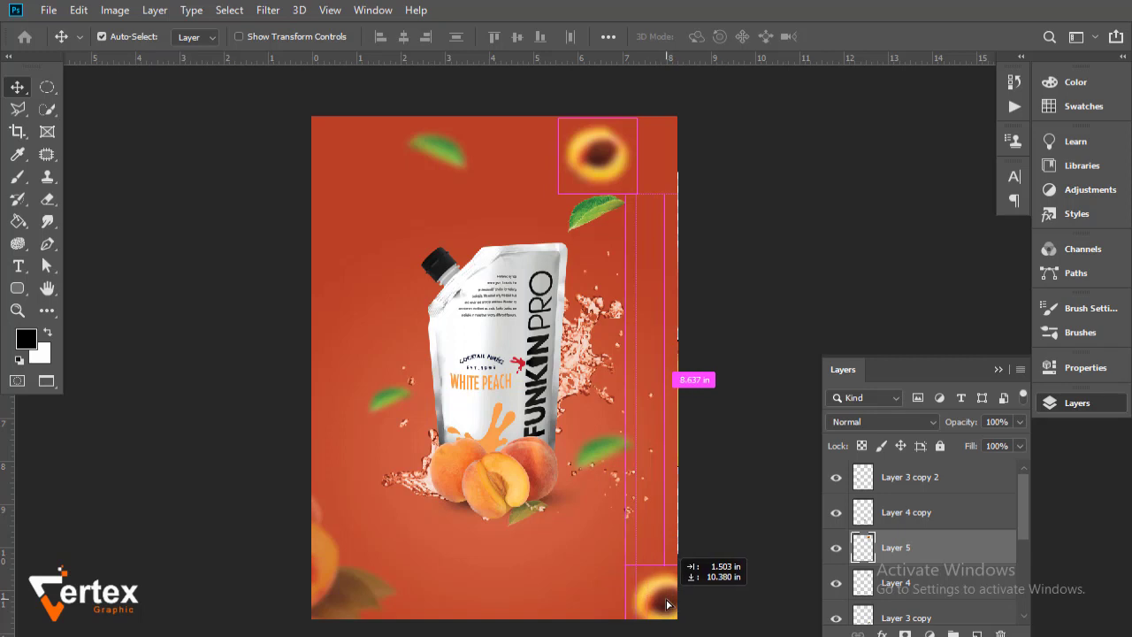
left_click_drag(668, 604, 668, 605)
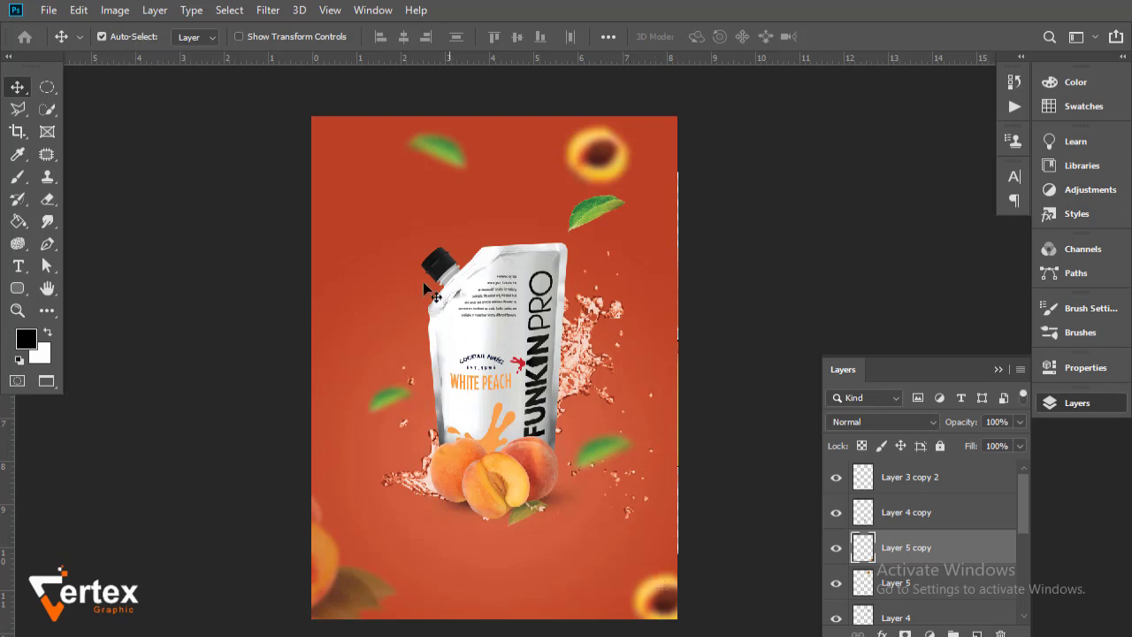
- Paste a half-peach left of the pouch, trying Soft Light before keeping Normal at 87% opacity
key("ctrl+v")
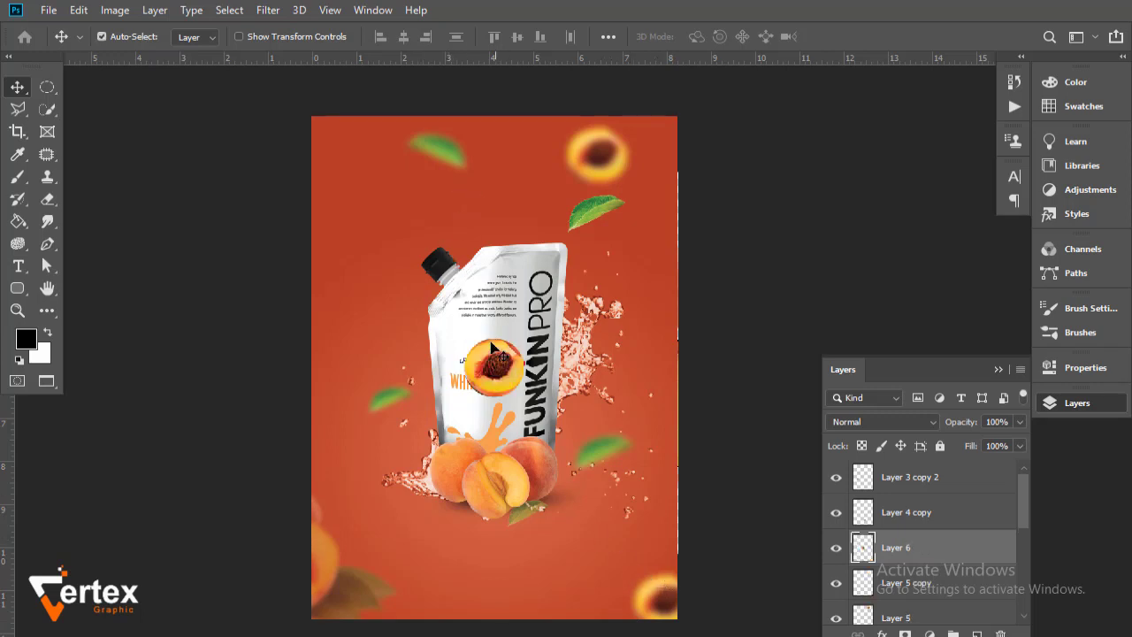
mouse_move(420, 313)
left_mouse_down()
mouse_move(382, 286)
mouse_move(394, 461)
mouse_move(371, 293)
left_mouse_up()
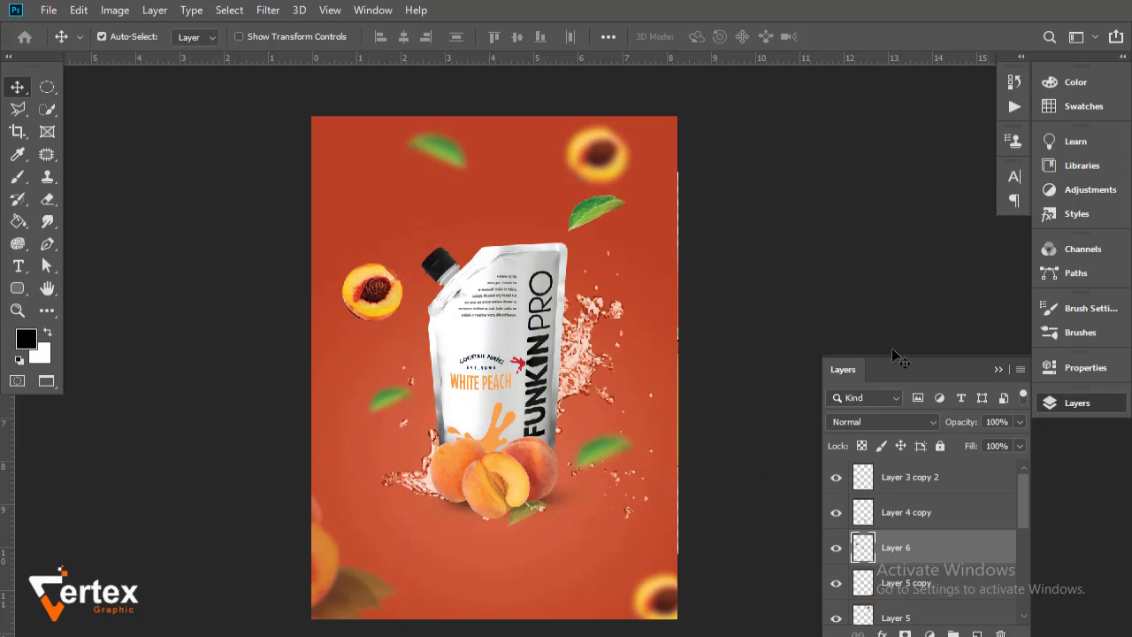
left_click(930, 425)
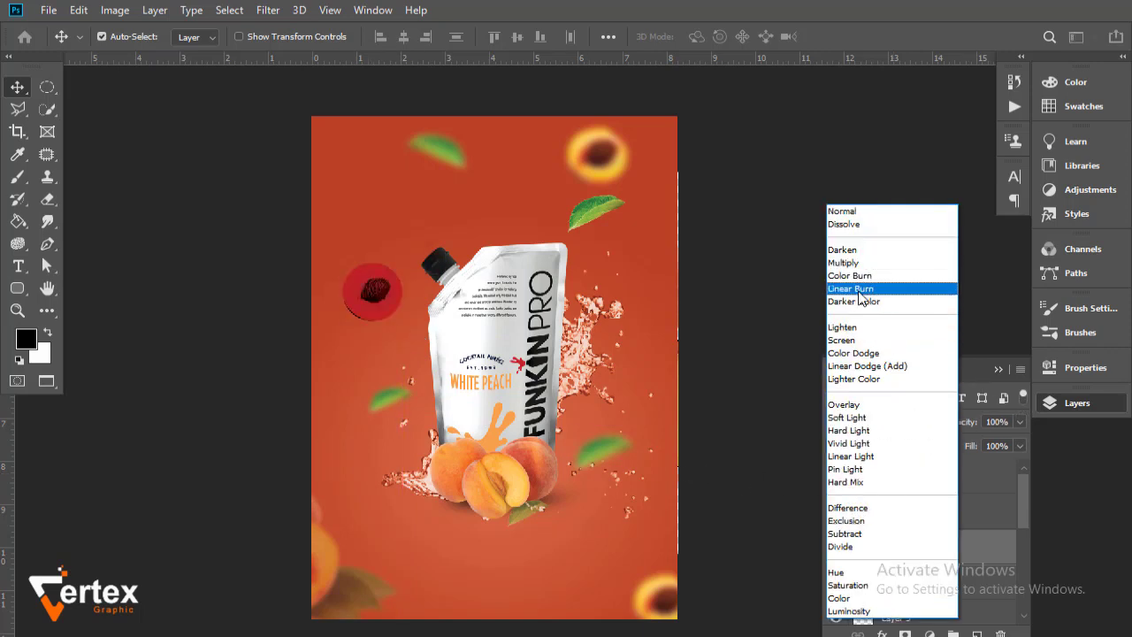
left_click(859, 422)
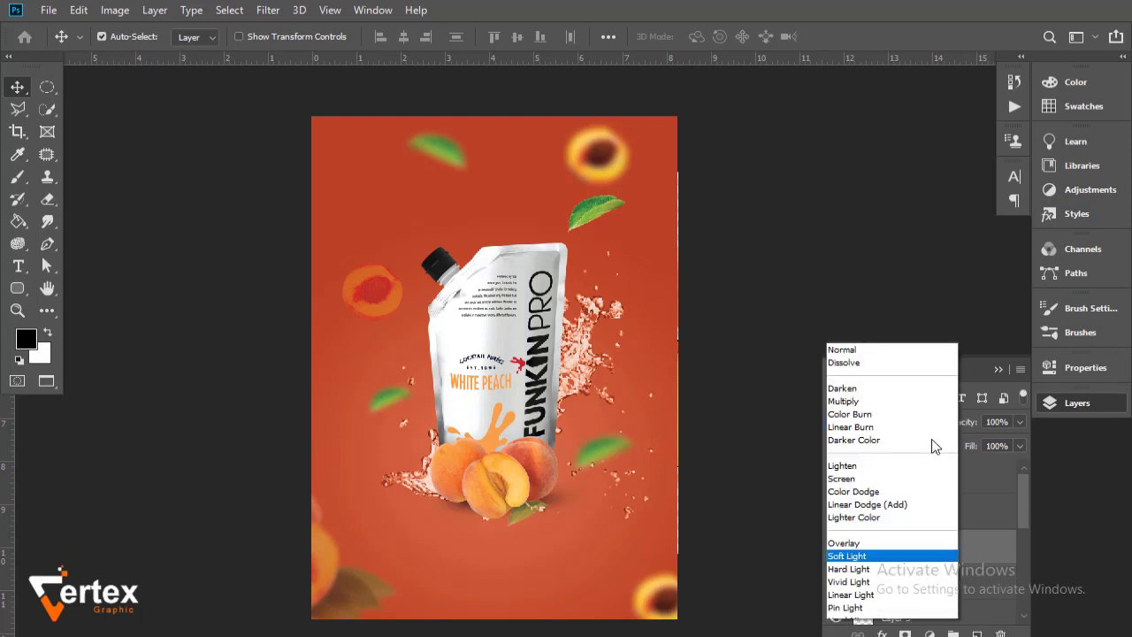
left_click(931, 423)
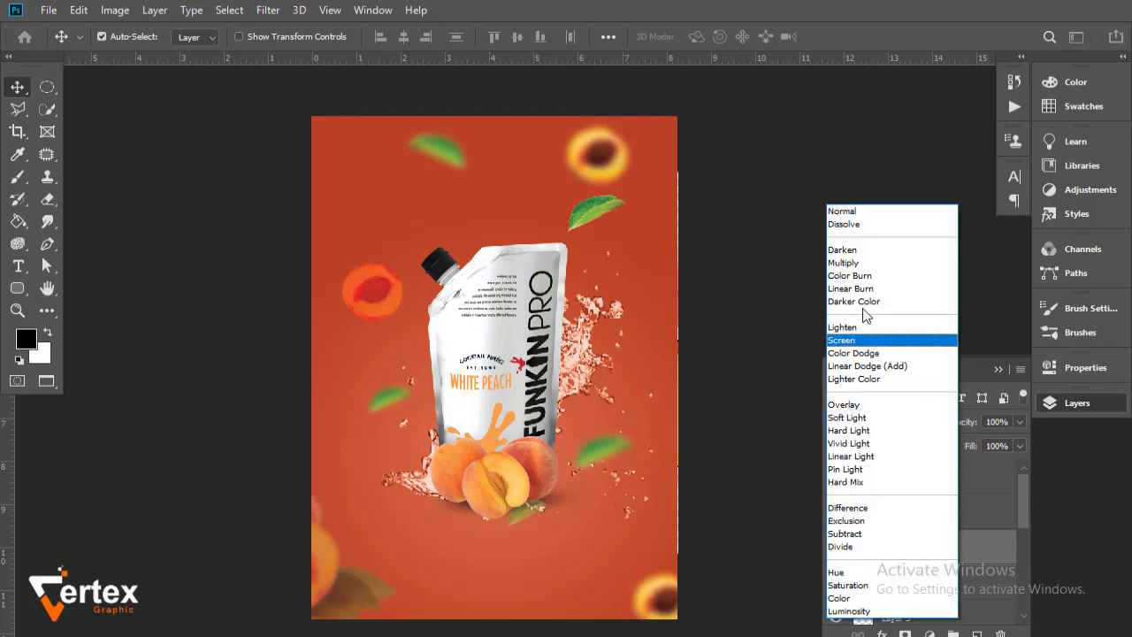
left_click(856, 215)
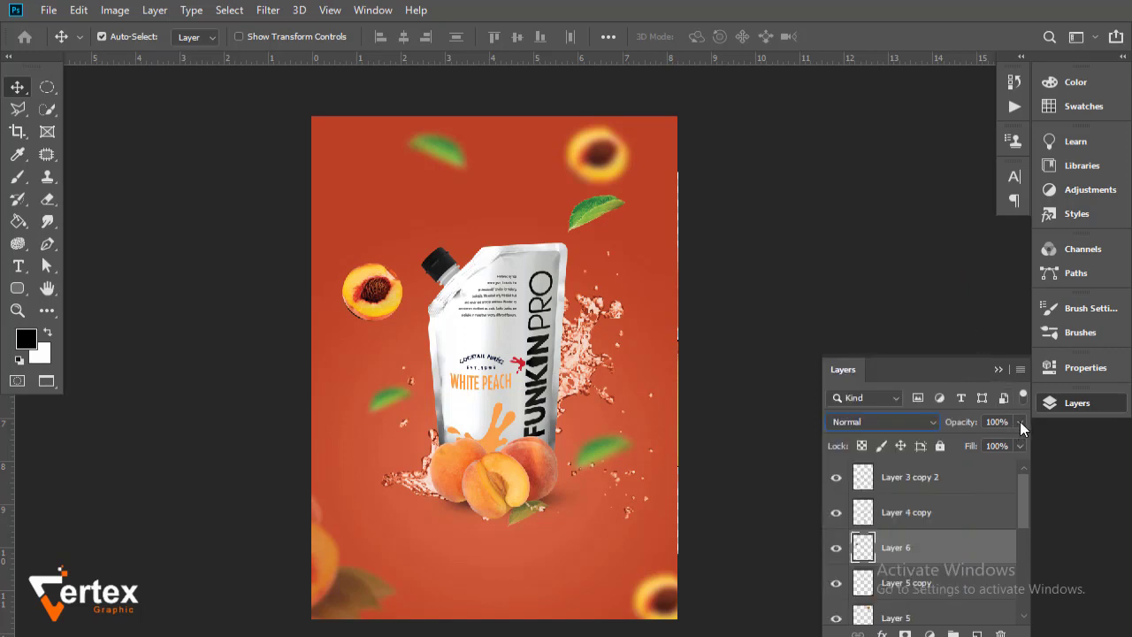
left_click(1020, 421)
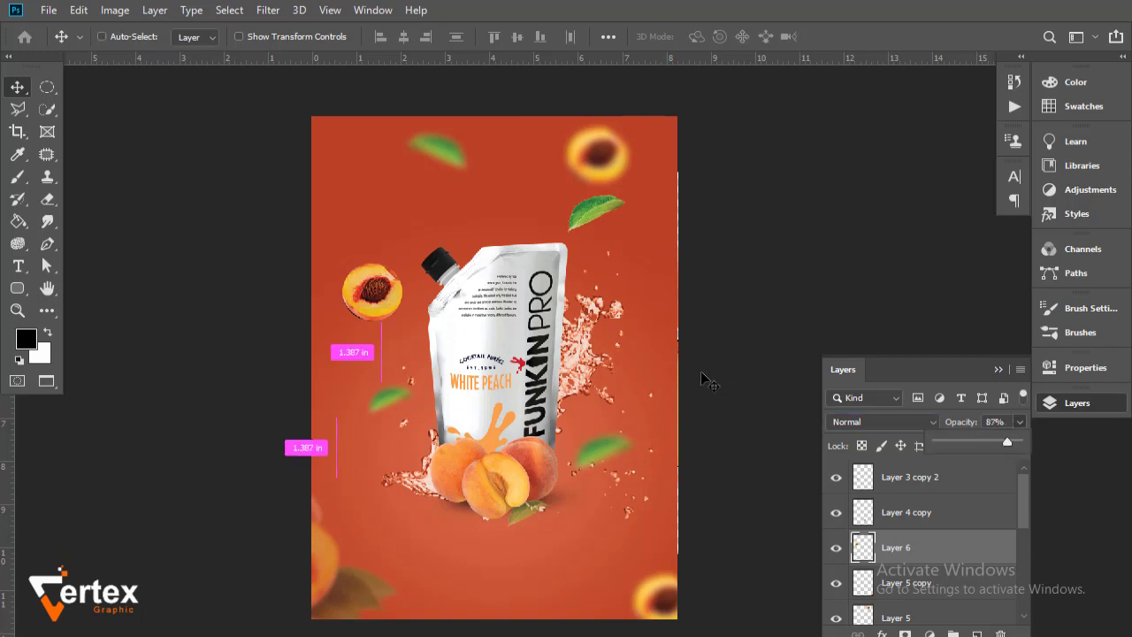
- Rotate the peach about 61 degrees and skew it slightly narrower
key("ctrl+t")
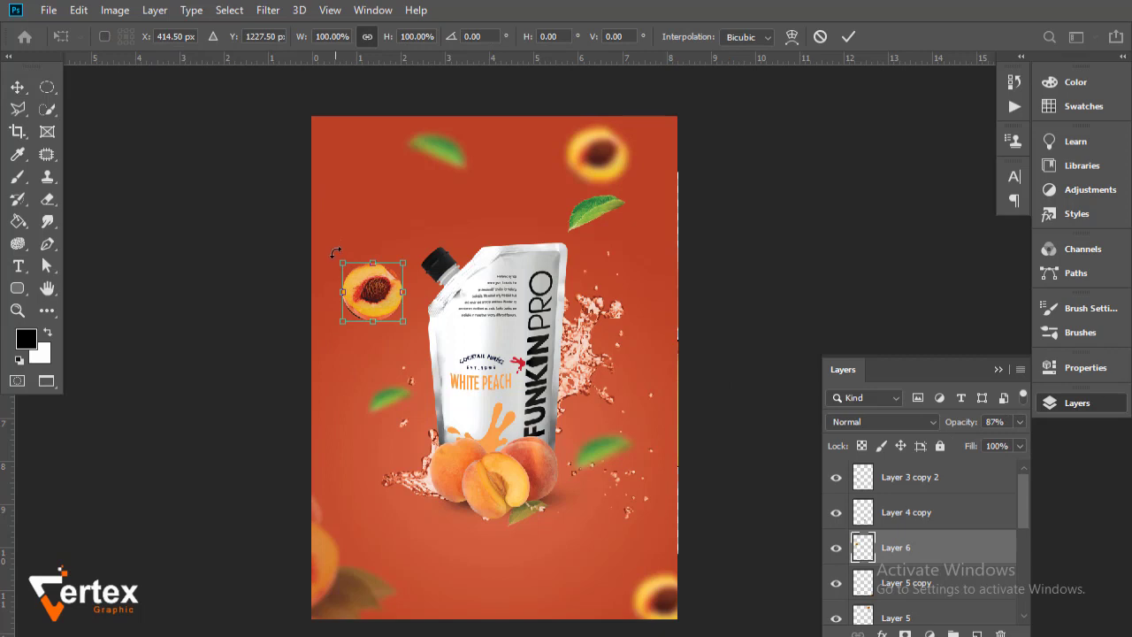
left_click_drag(335, 253, 380, 239)
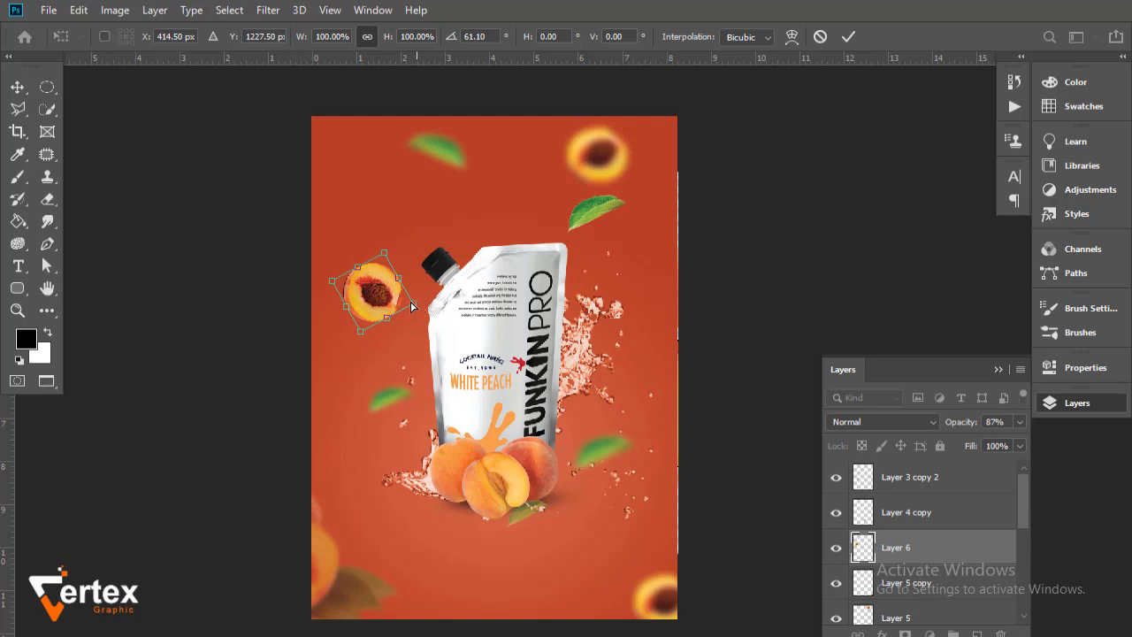
left_click_drag(411, 307, 405, 307)
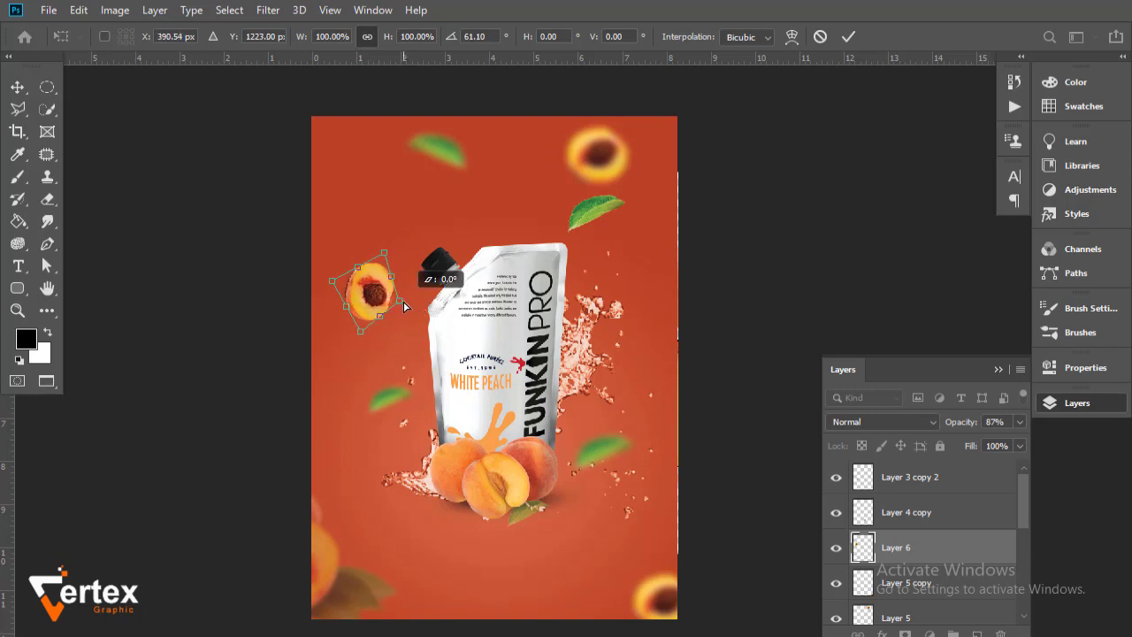
left_click_drag(405, 307, 408, 307)
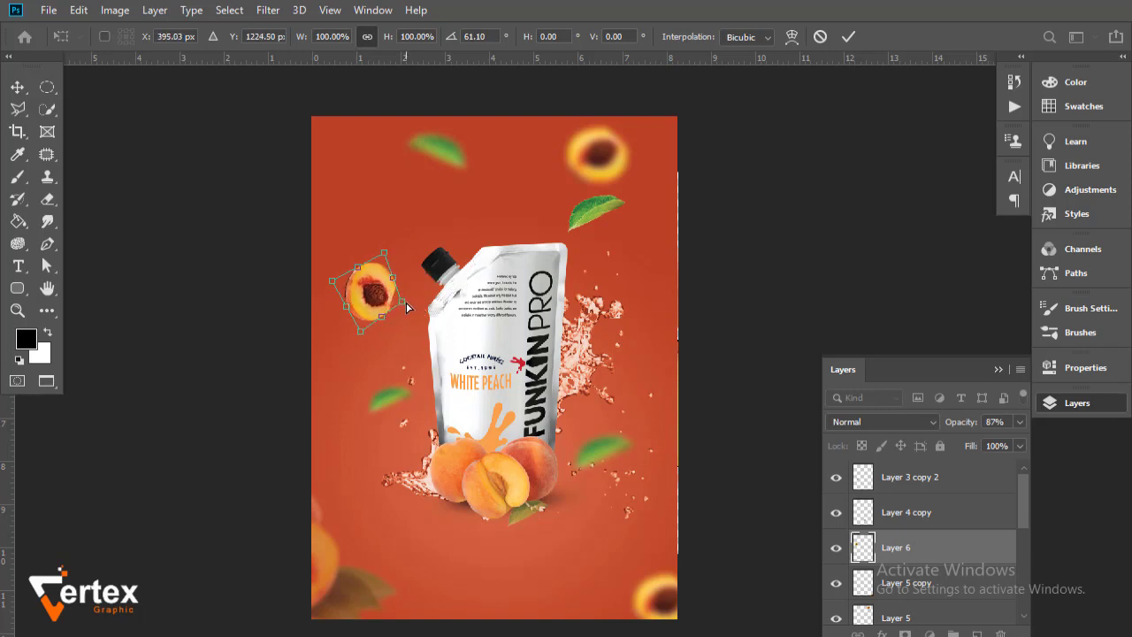
key("Return")
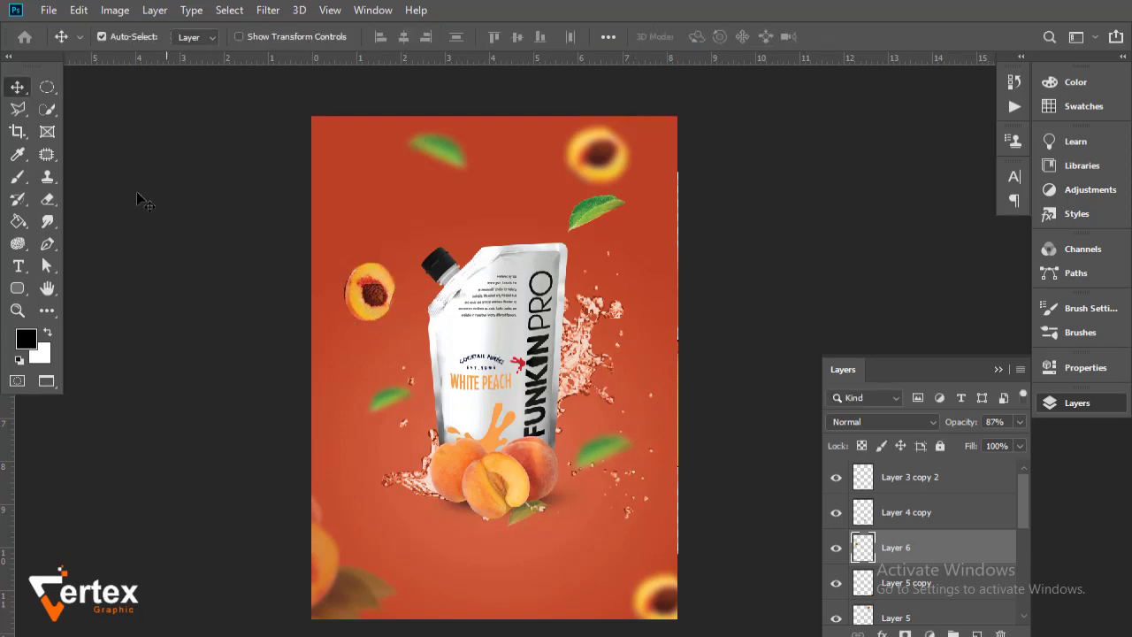
- Select Layer 4 copy, Layer 5 copy and the other floating element layers together
left_click(937, 513, "ctrl")
left_click(936, 488, "ctrl")
scroll(927, 588, "down", 1)
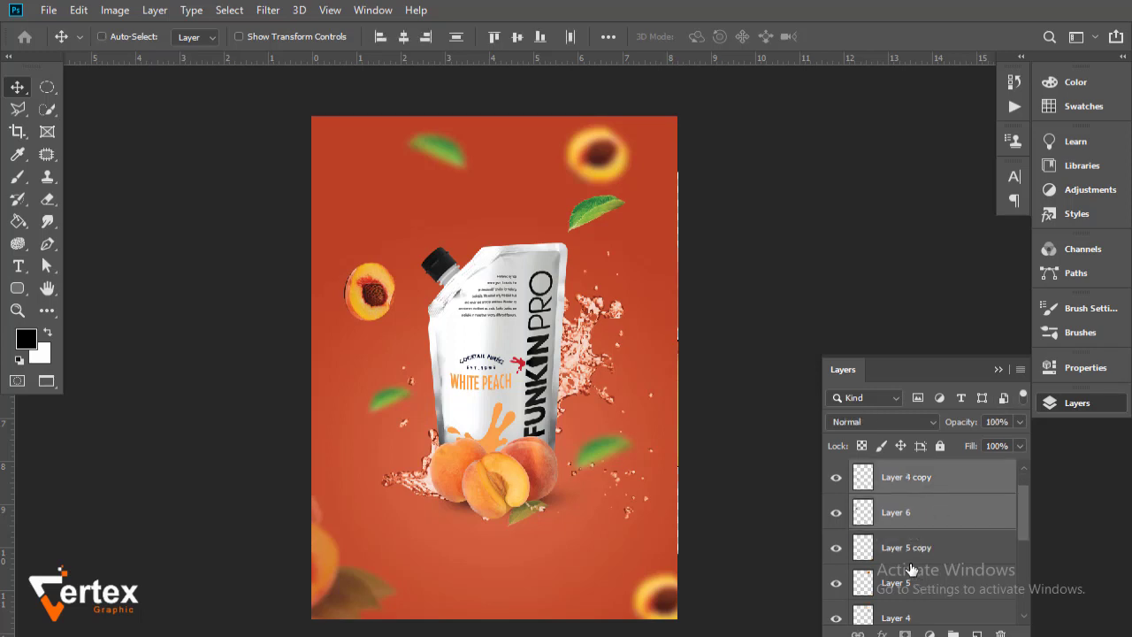
left_click(913, 555, "ctrl")
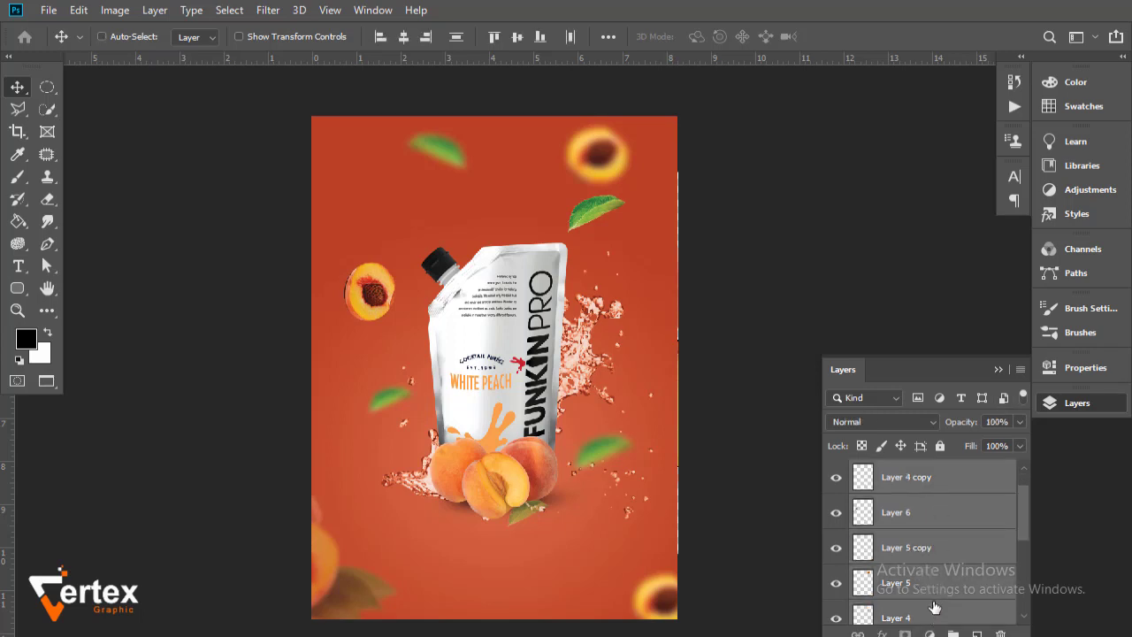
- Group the selected floating peach and leaf layers and rename the group 'two'
left_click(952, 635)
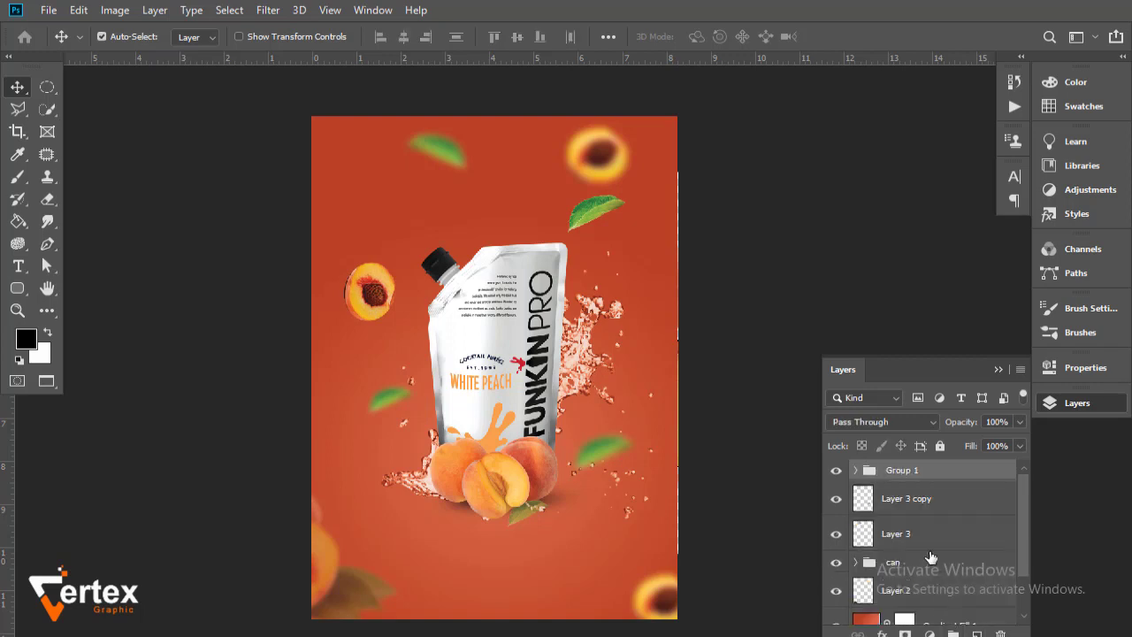
mouse_move(926, 487)
left_mouse_down()
mouse_move(921, 472)
mouse_move(915, 487)
left_mouse_up()
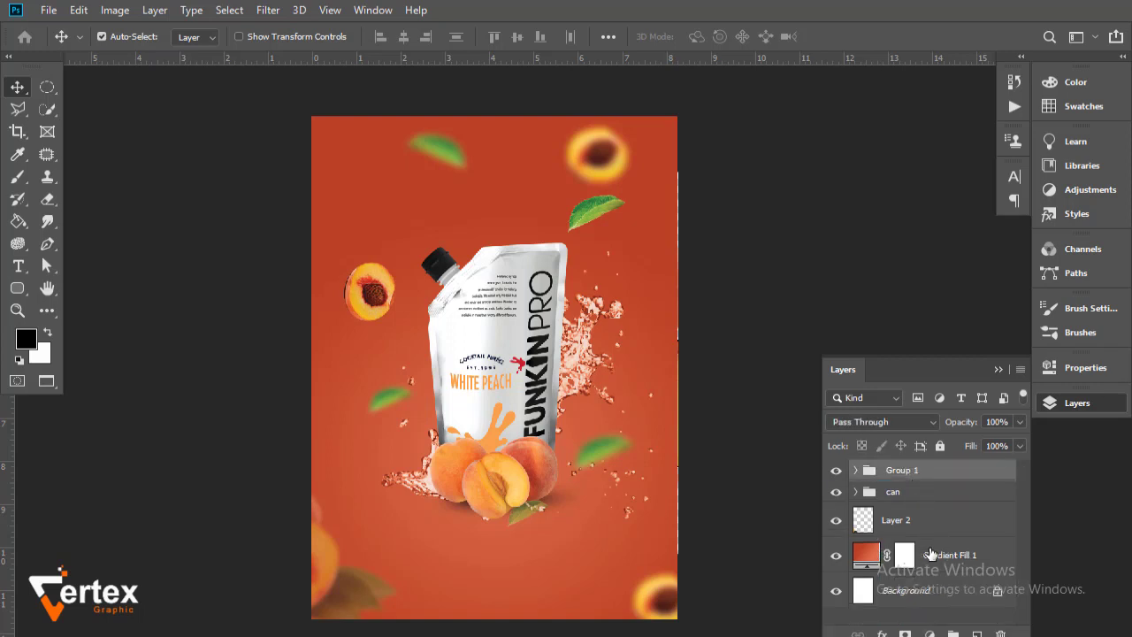
double_click(920, 472)
type("two")
key("Return")
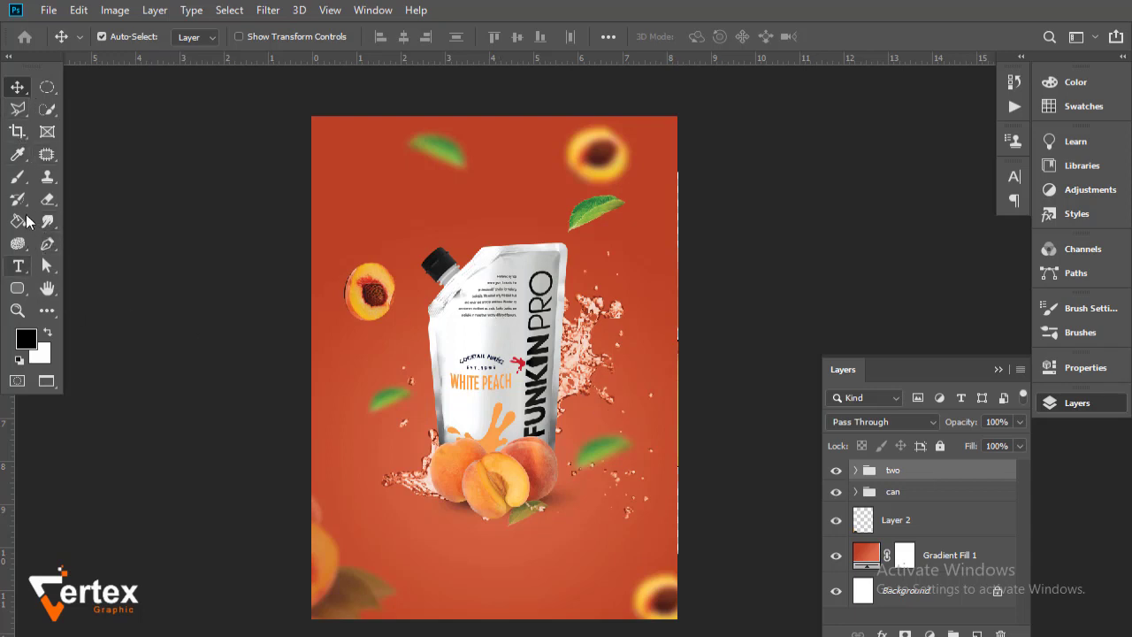
- Add a white bold 'LET'S' text line above the pouch
left_click(18, 266)
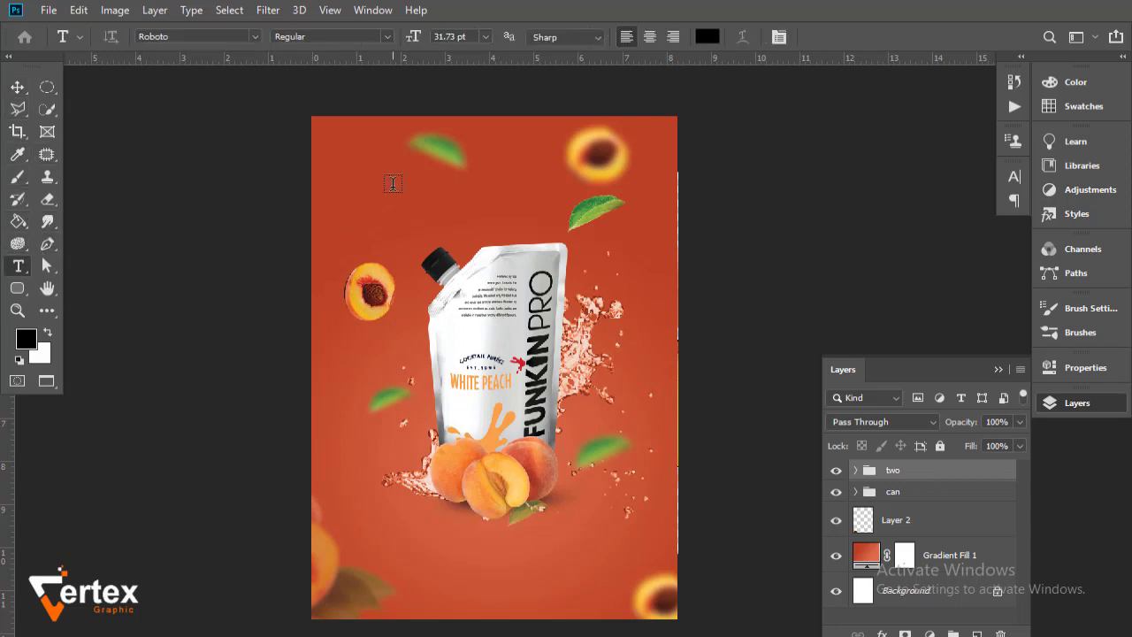
left_click(393, 183)
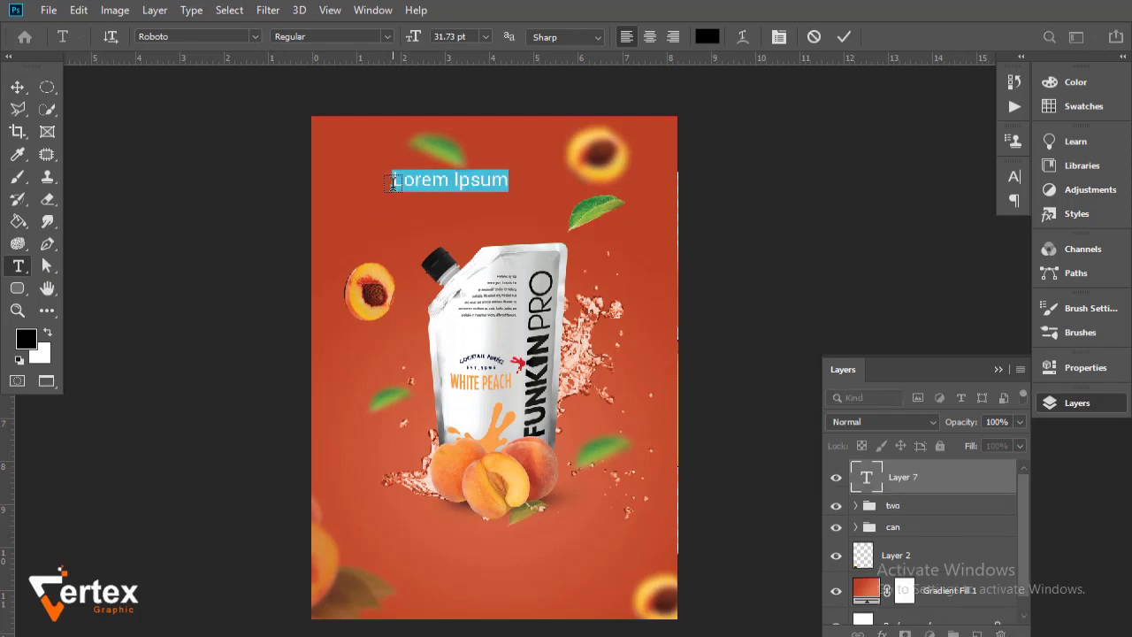
key("BackSpace")
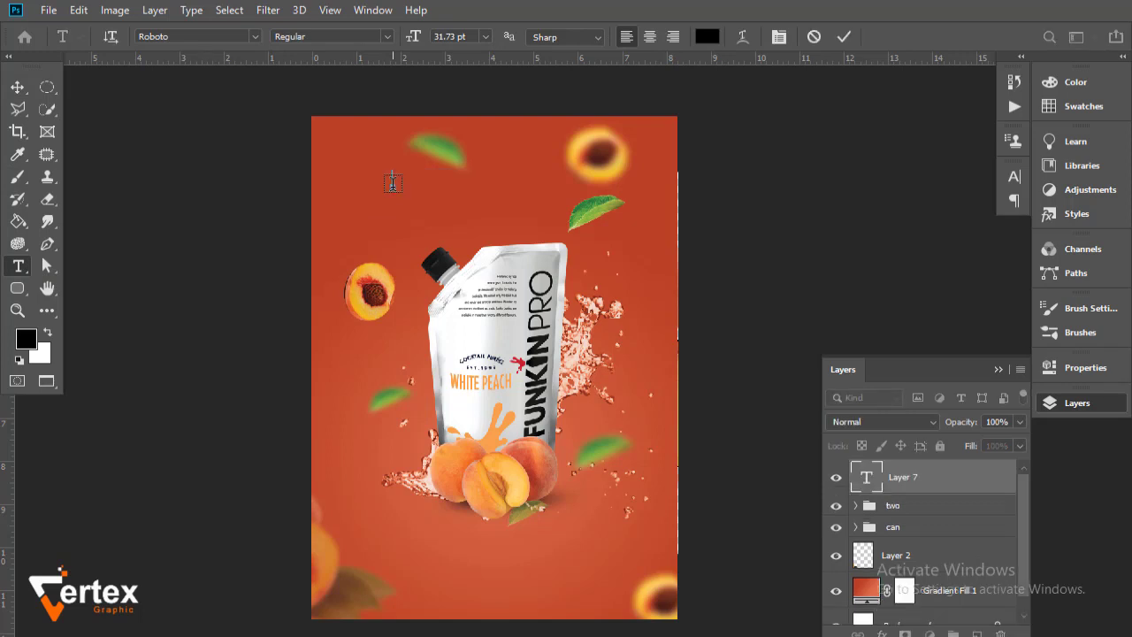
type("ET'")
type("S")
left_click(18, 87)
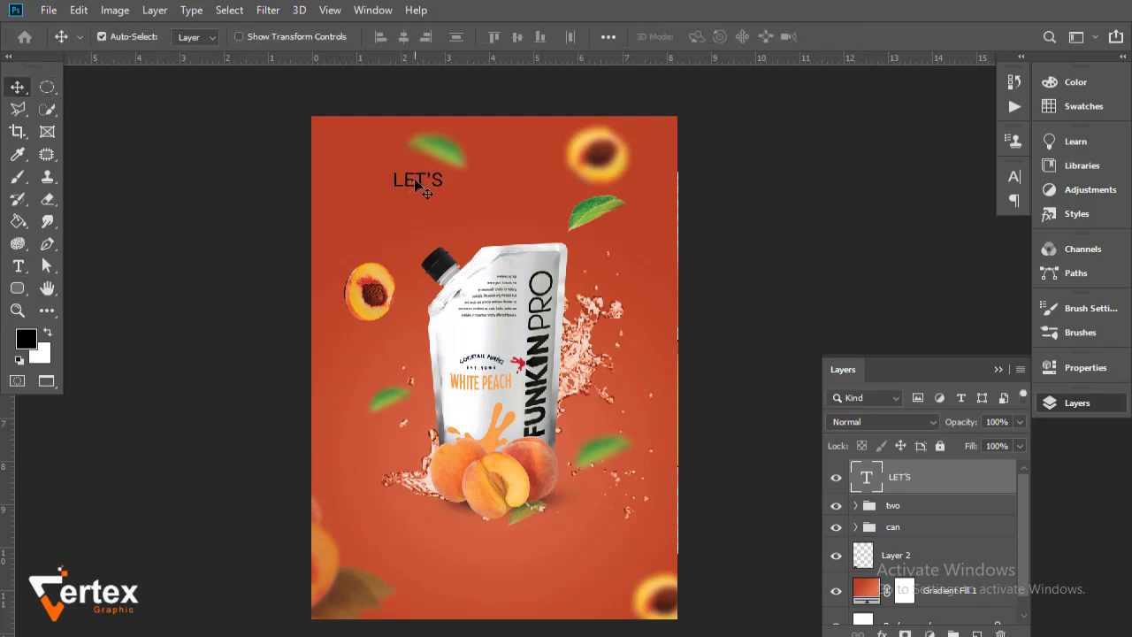
left_click_drag(418, 185, 445, 185)
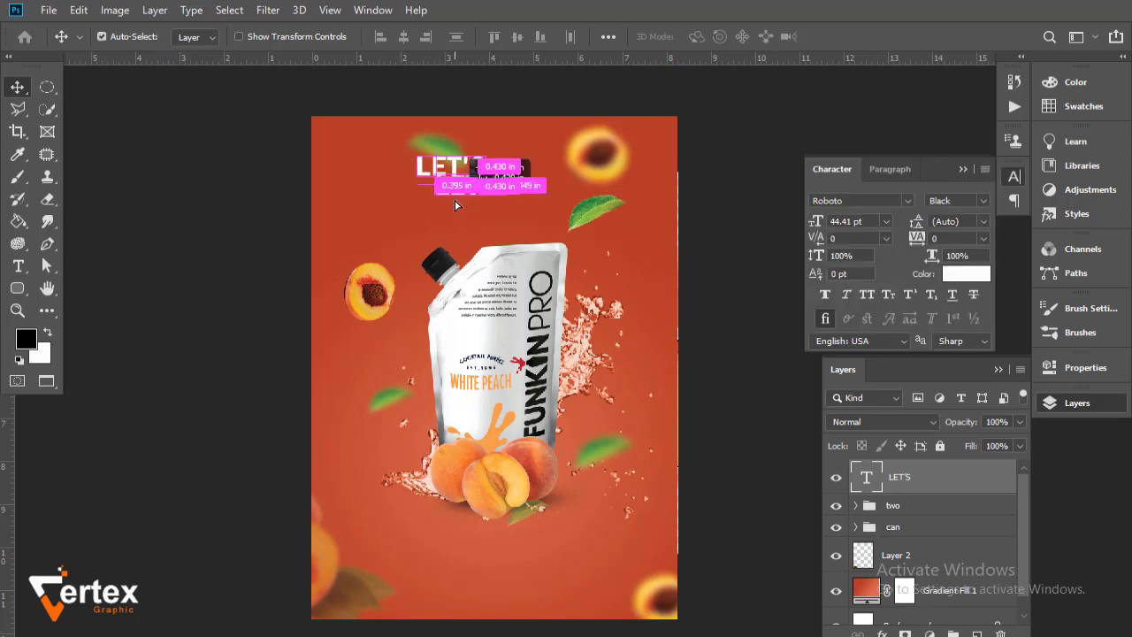
- Duplicate 'LET'S' just below and retype the copy as 'ENJOY'
left_click_drag(457, 196, 455, 205)
key("t")
double_click(504, 200)
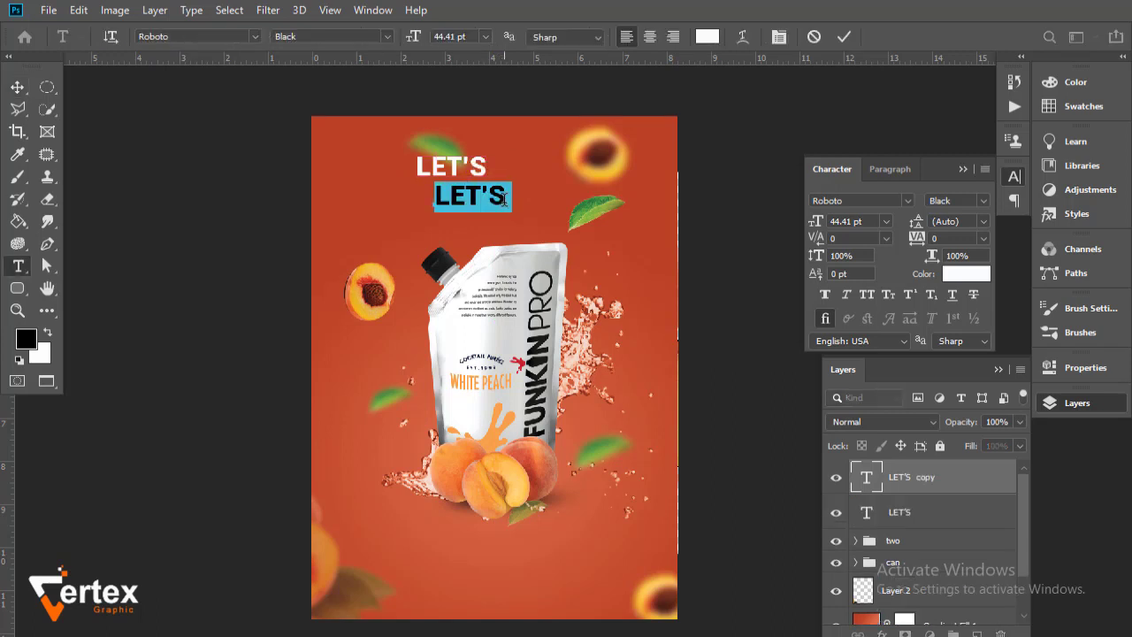
type("ENJOY")
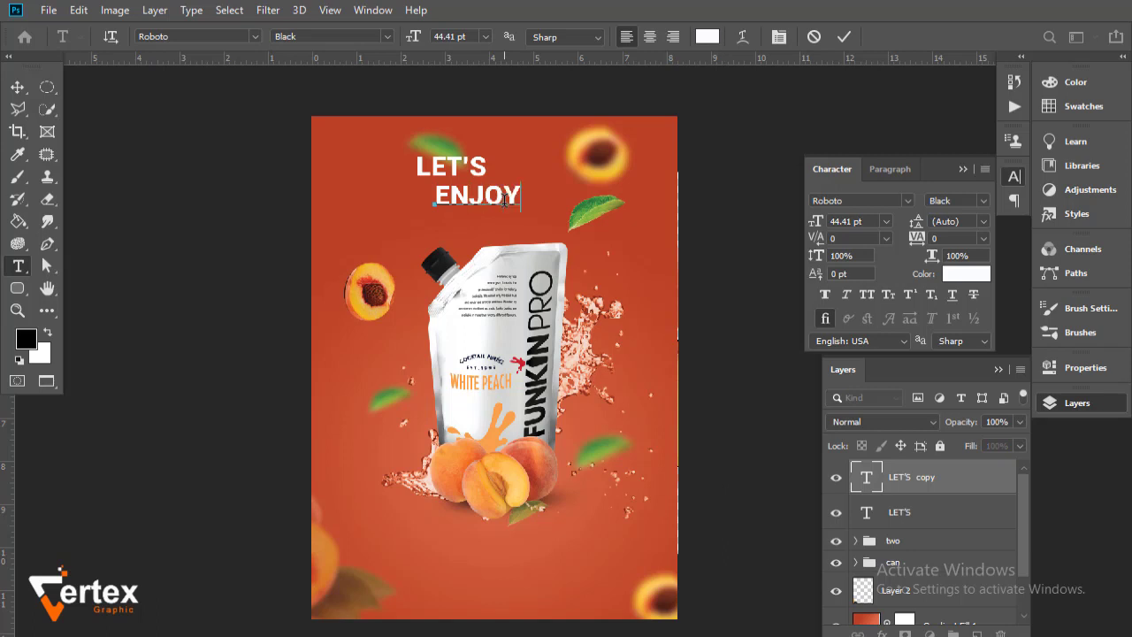
- Enlarge the ENJOY text to about 189%, centred under LET'S
left_click(27, 93)
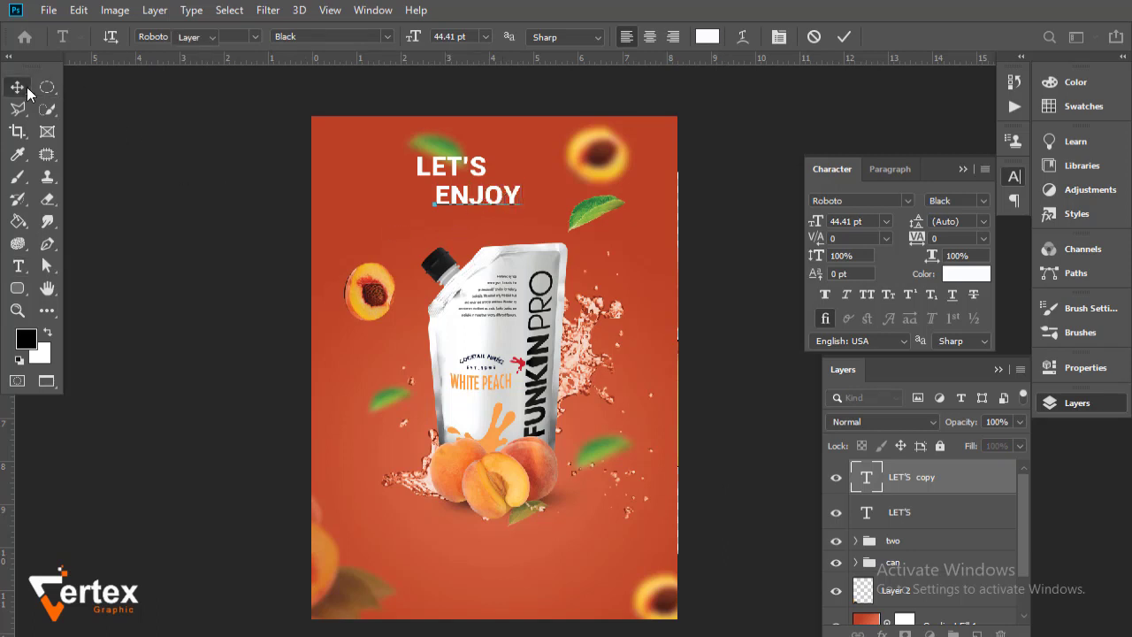
key("ctrl+t")
left_click_drag(522, 184, 540, 175)
scroll(617, 281, "up", 5)
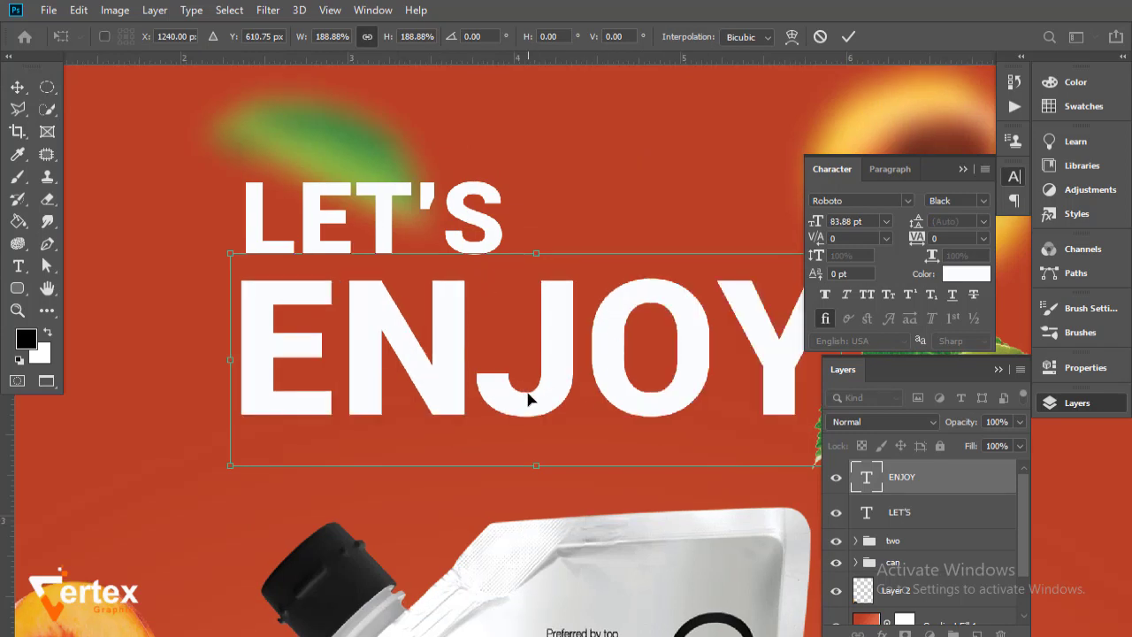
left_click_drag(537, 398, 537, 398)
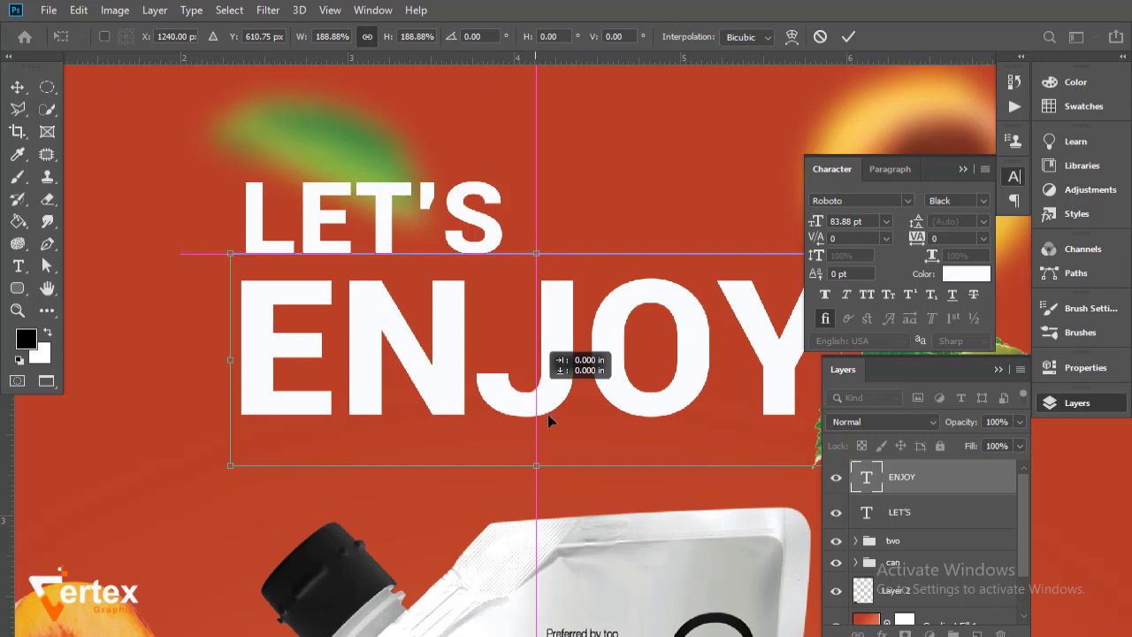
key("Return")
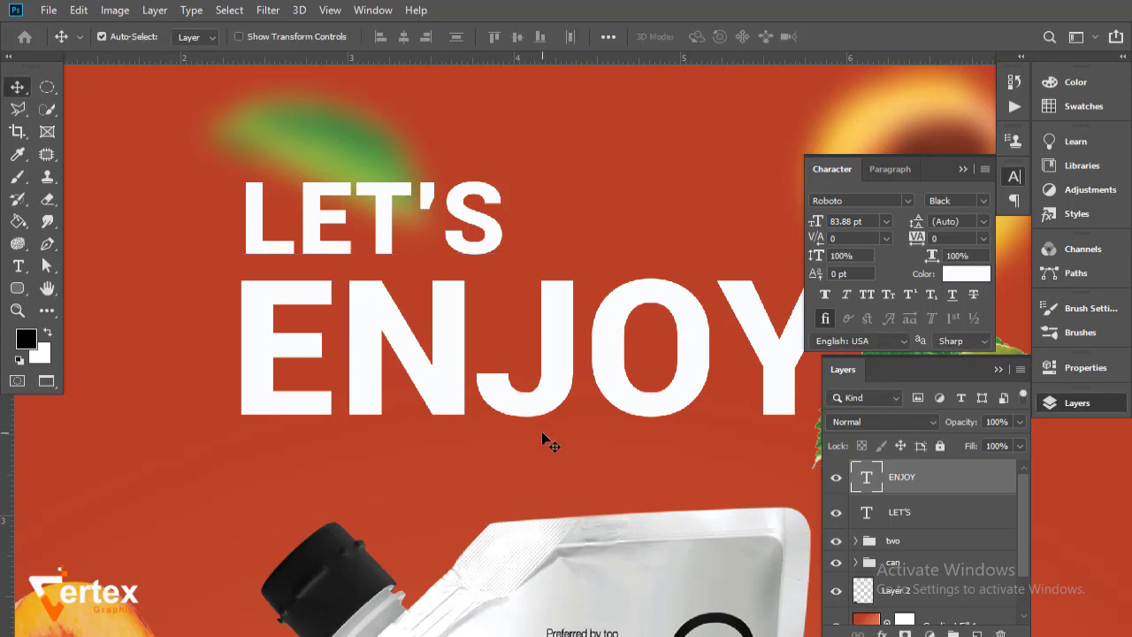
scroll(528, 317, "down", 1)
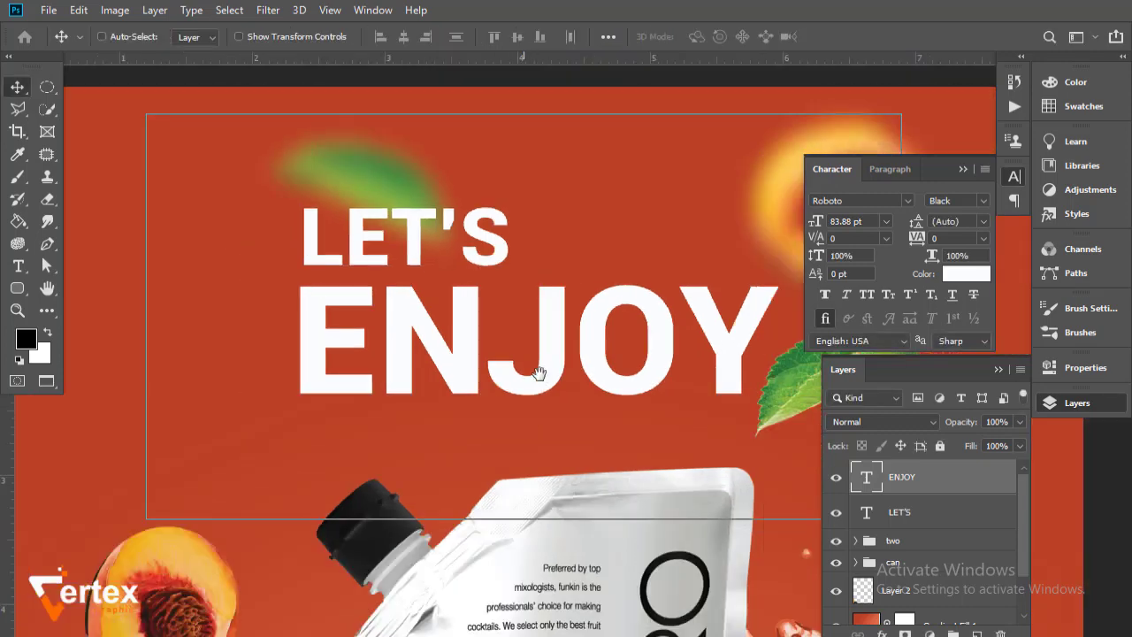
scroll(539, 372, "down", 1)
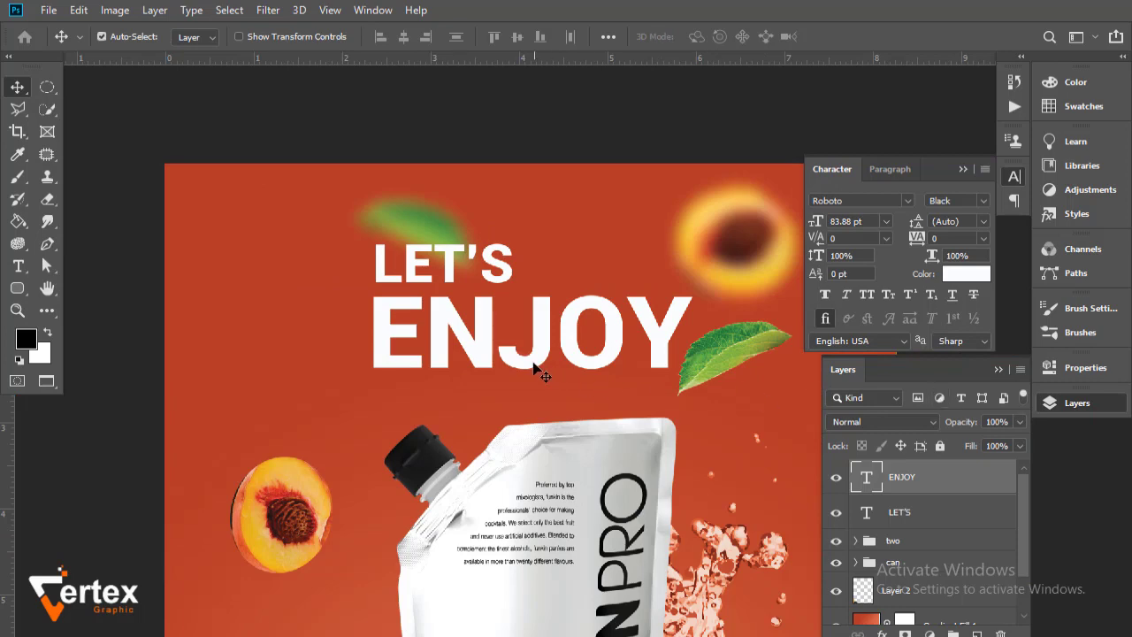
- Set ENJOY to 64.88 pt and nudge it up closer beneath LET'S
key("Up")
key("Up")
key("Up")
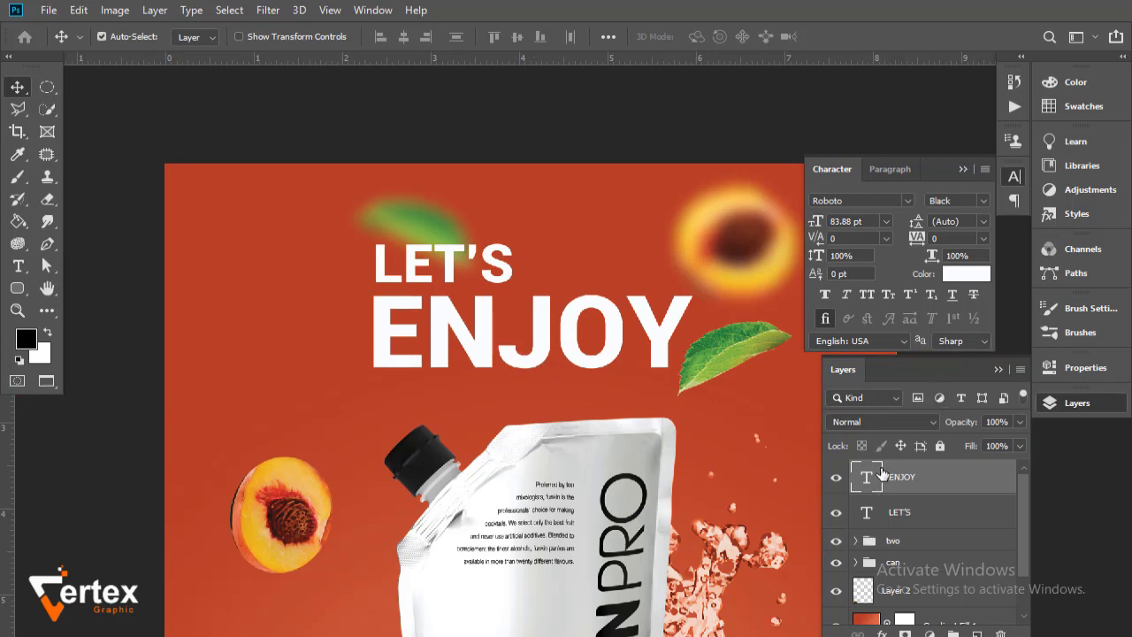
key("Up")
key("Up")
key("Up")
key("Up")
key("Up")
key("Up")
key("Up")
key("Up")
key("Up")
key("Down")
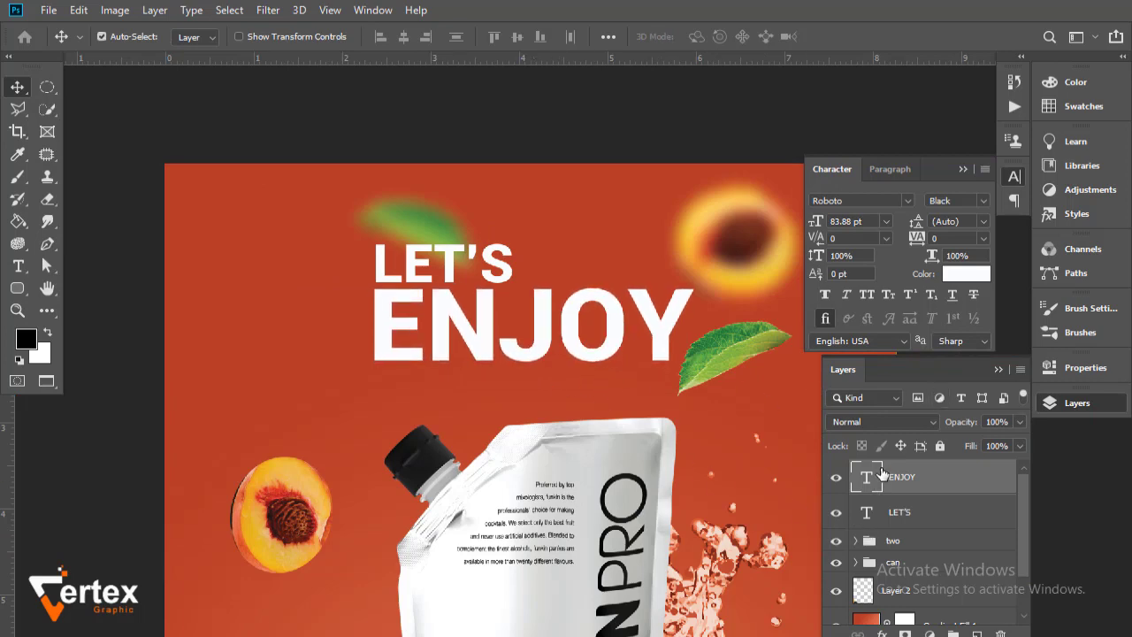
key("Right")
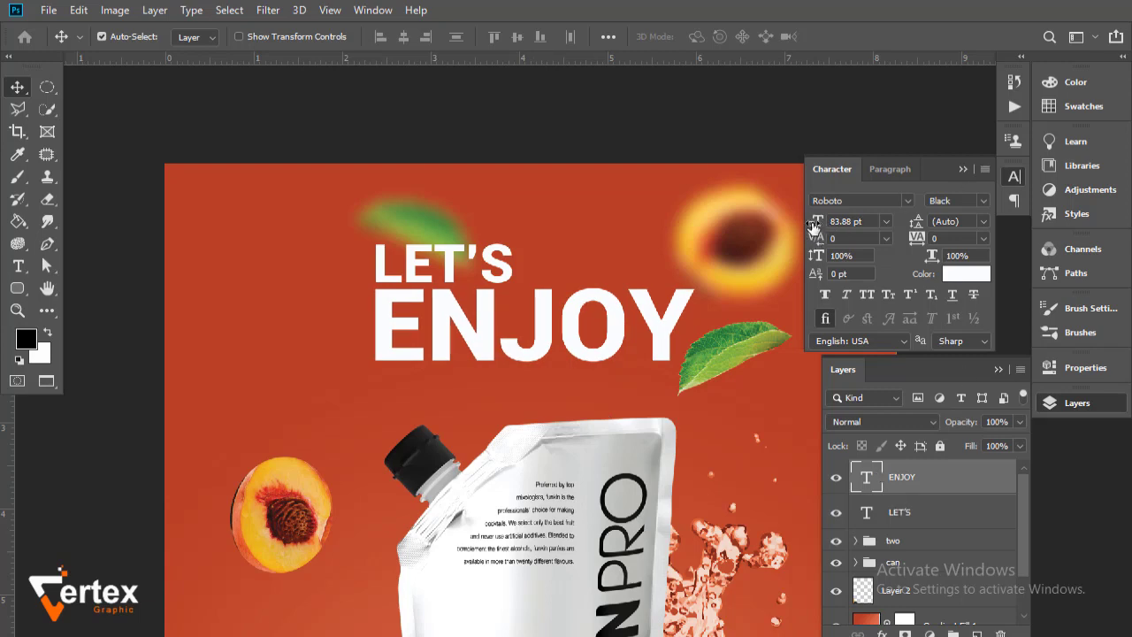
left_click_drag(814, 226, 794, 222)
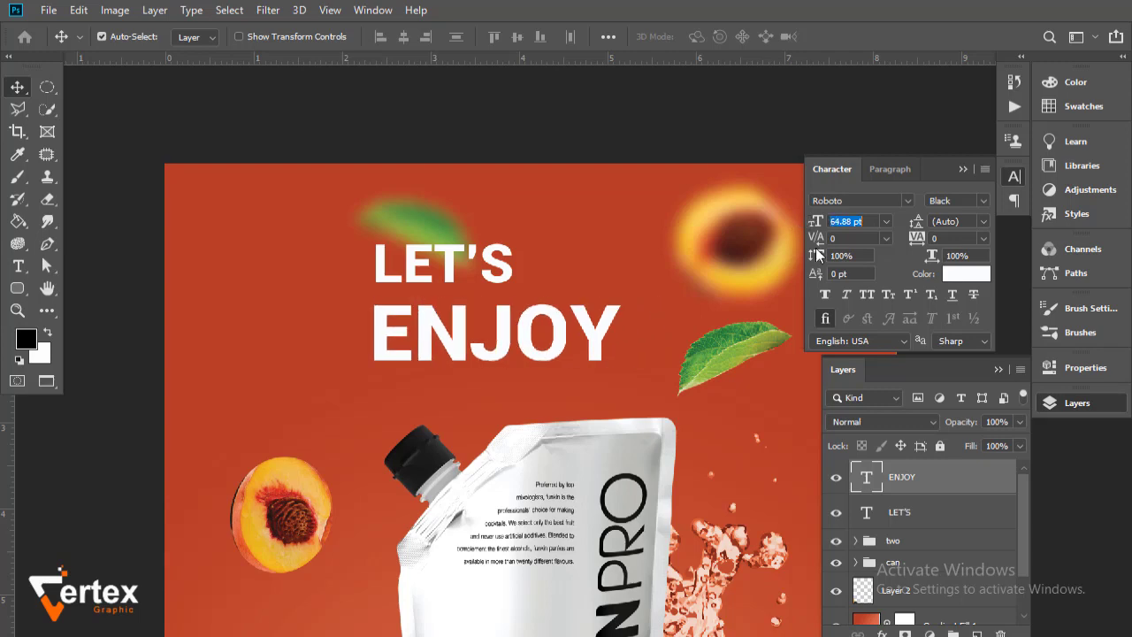
left_click(923, 374)
key("Up")
key("Up")
key("Up")
key("Up")
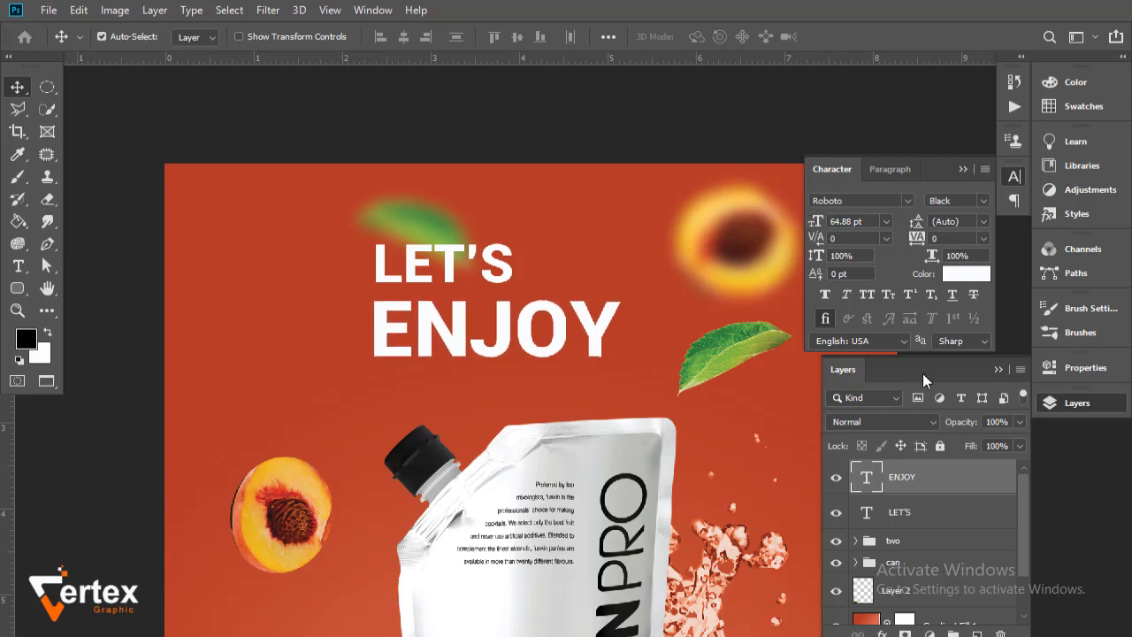
key("Up")
key("Up")
key("Up")
key("Up")
key("Up")
key("Up")
key("Up")
key("Up")
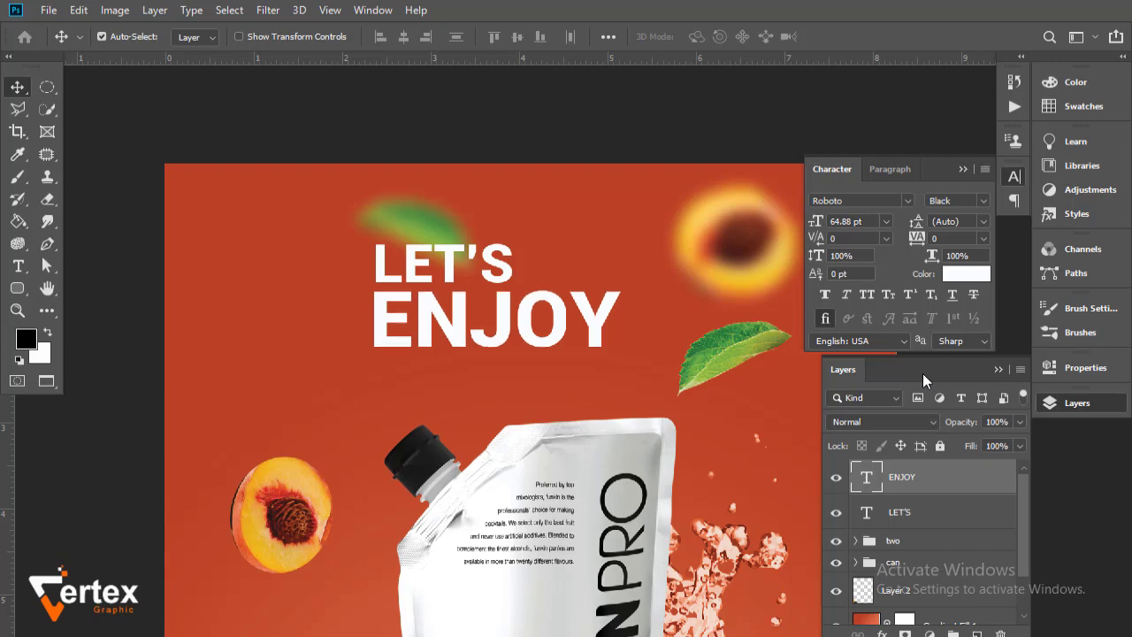
key("Up")
key("Up")
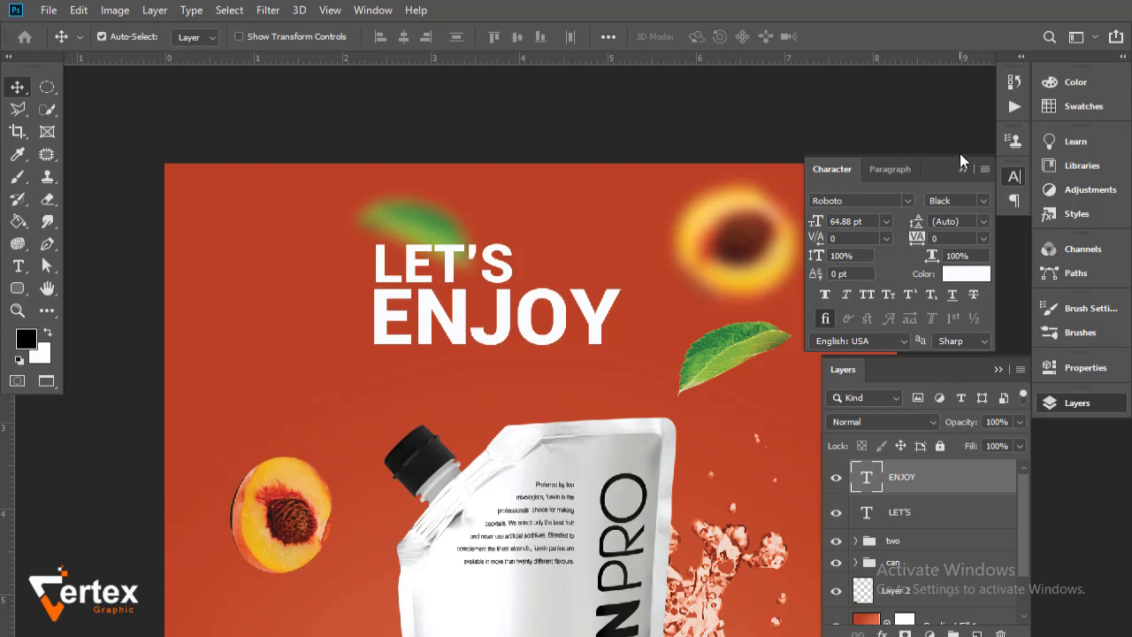
left_click(963, 169)
- Zoom out to see the whole poster and show the rulers
left_click(467, 382, "ctrl+alt")
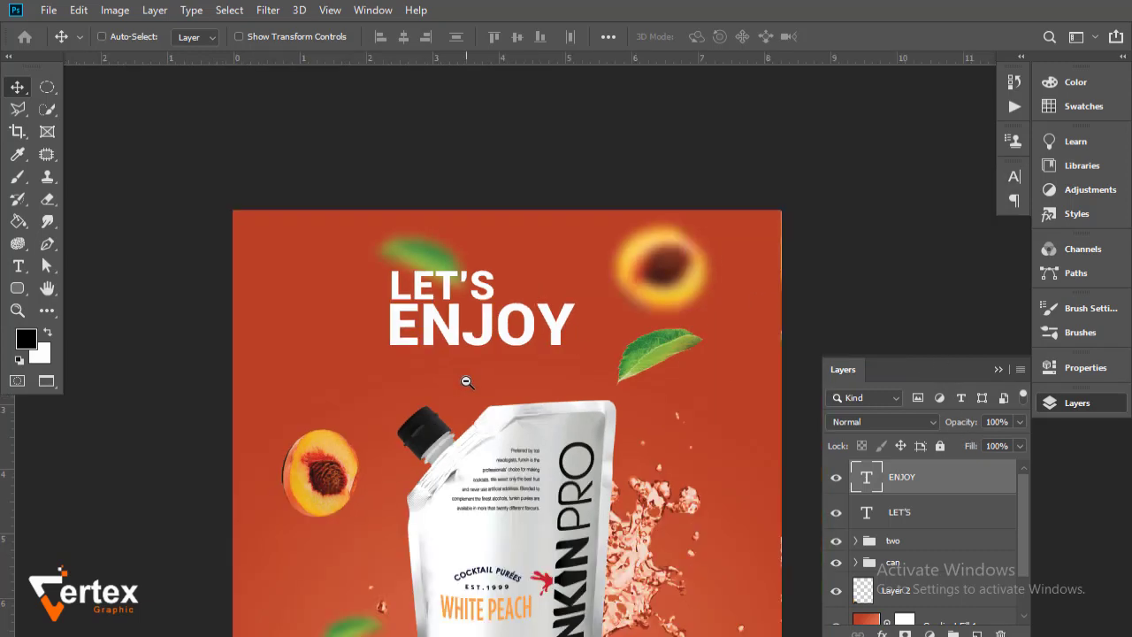
scroll(467, 382, "down", 3)
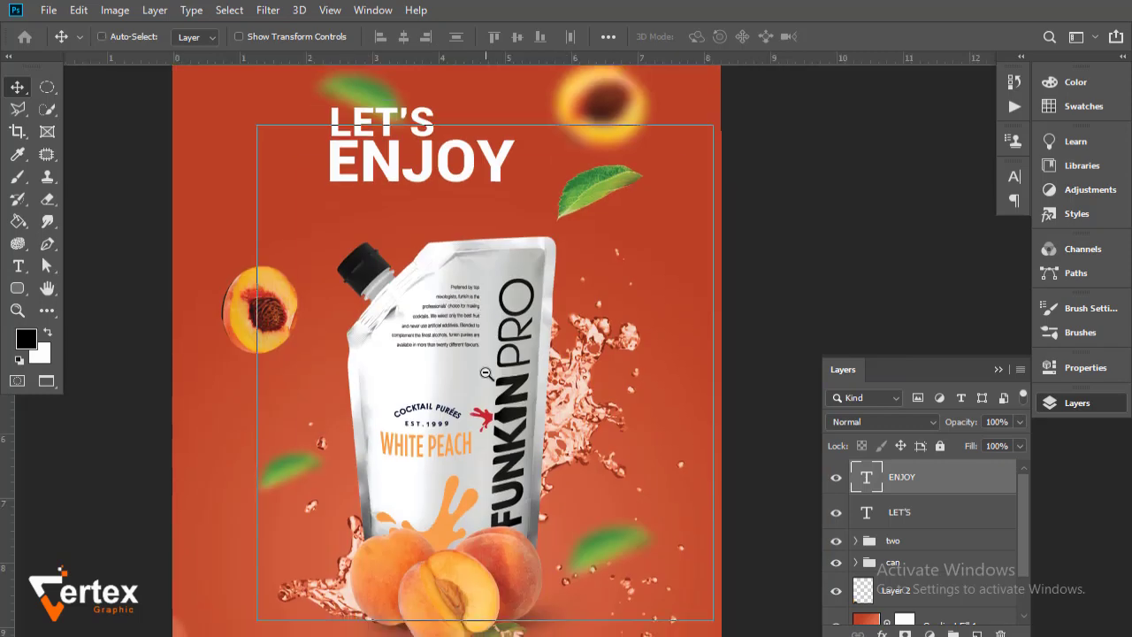
left_click(486, 374, "ctrl+alt")
scroll(486, 373, "down", 1)
left_click(508, 373, "ctrl")
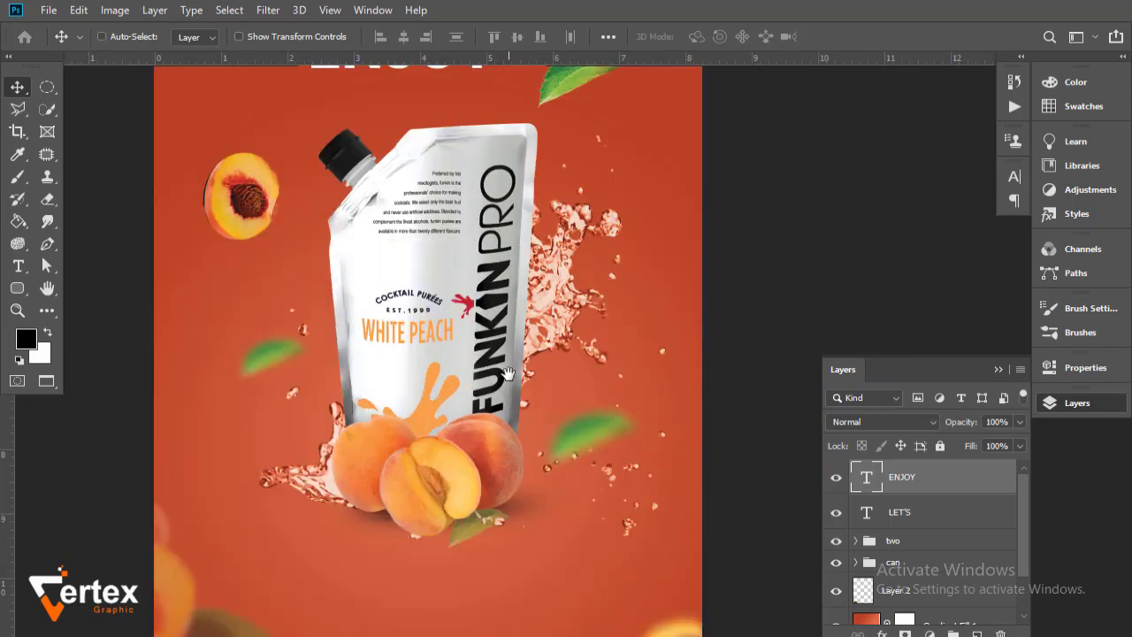
left_click(508, 373, "ctrl+alt")
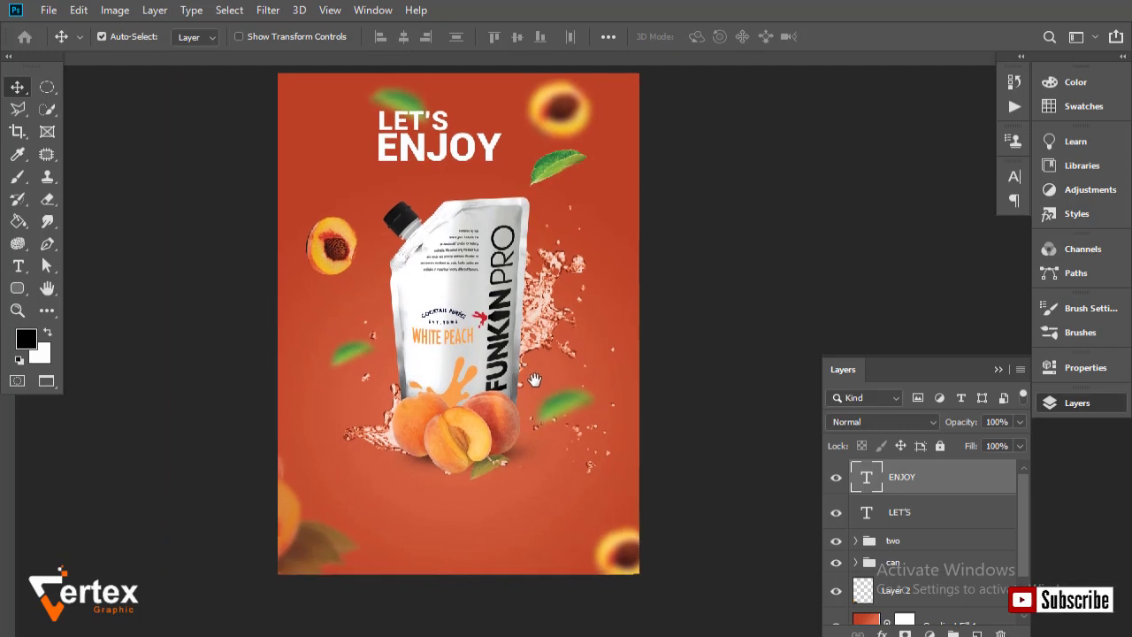
key("ctrl+r")
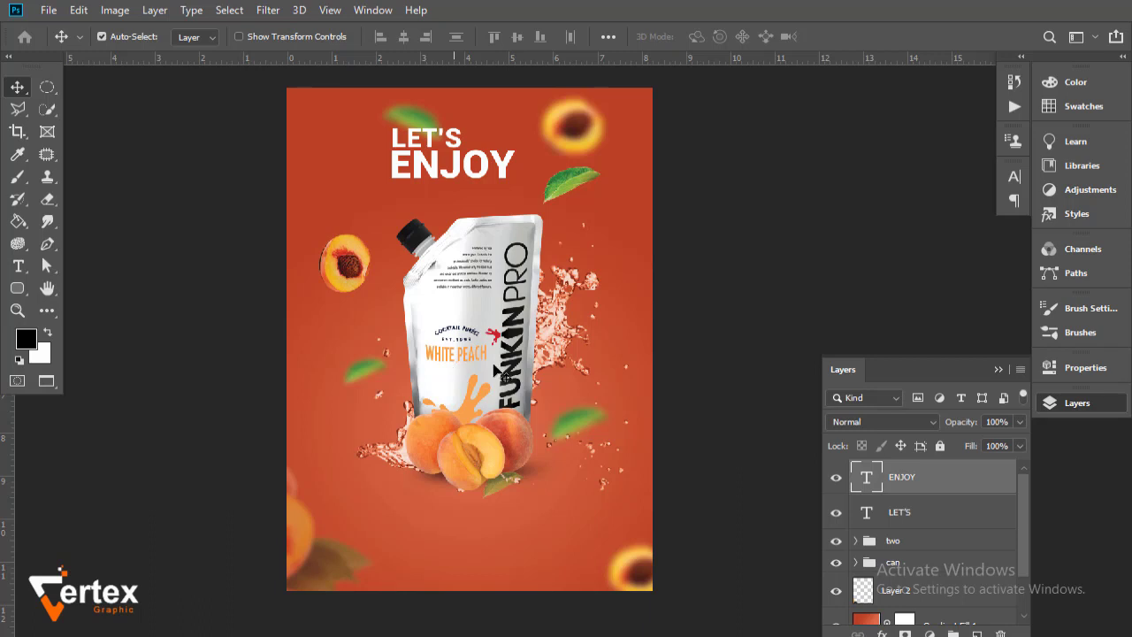
- Reduce the LET'S font size and shrink ENJOY to 54.88 pt
key("alt+bracketleft")
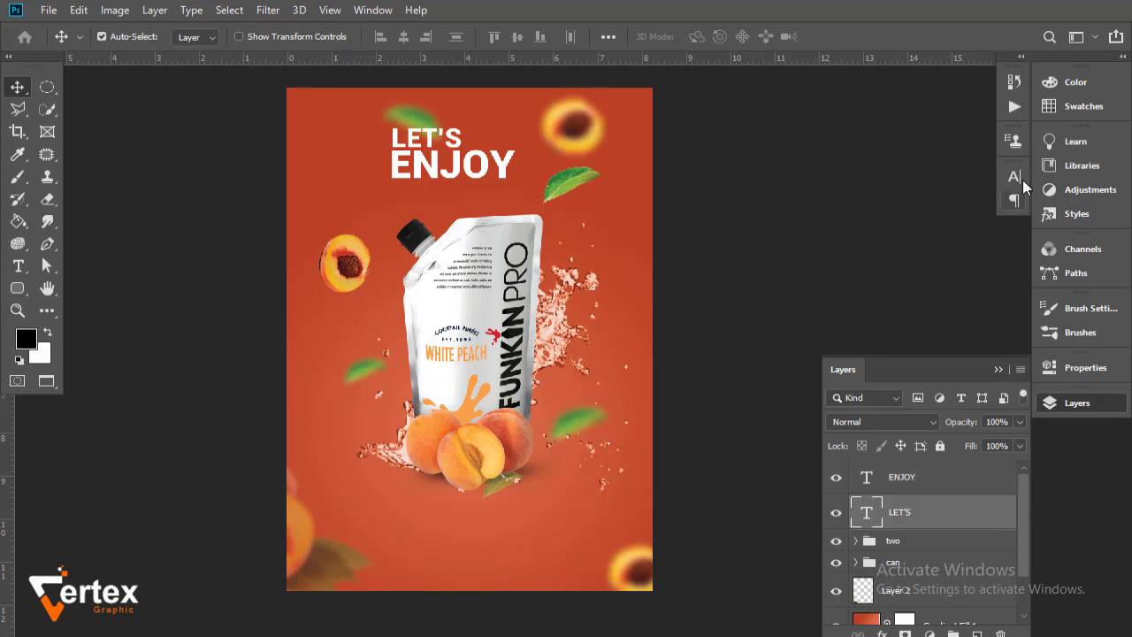
left_click(1023, 177)
left_click_drag(816, 226, 800, 225)
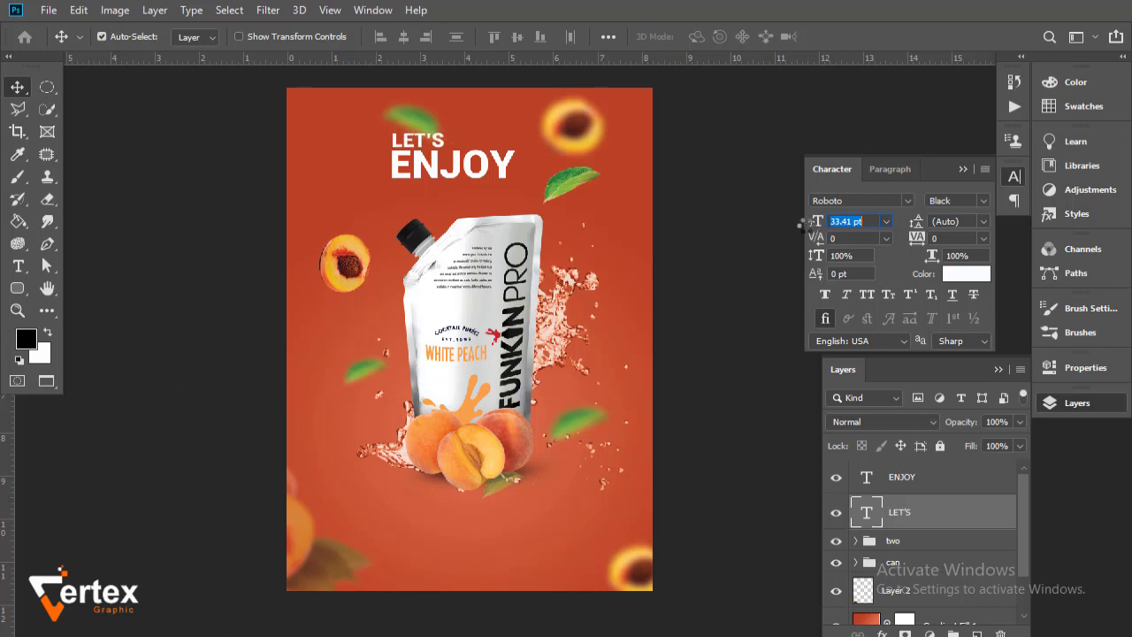
left_click(911, 486)
left_click_drag(816, 223, 810, 223)
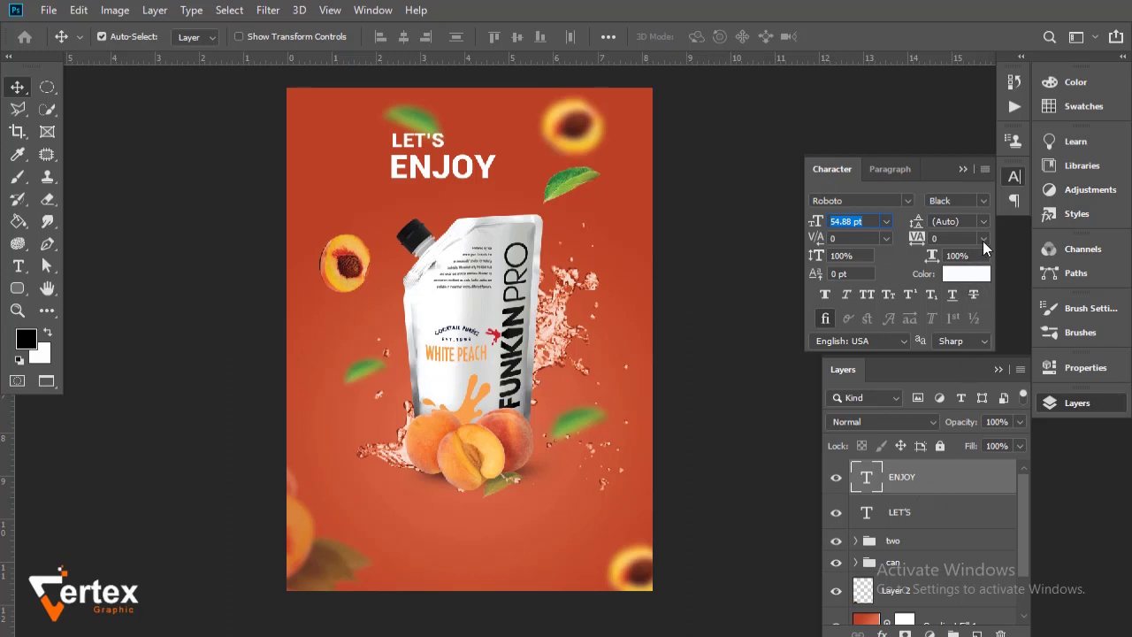
- Set ENJOY to Impact with 100 tracking and duplicate LET'S to the poster's bottom
left_click(906, 201)
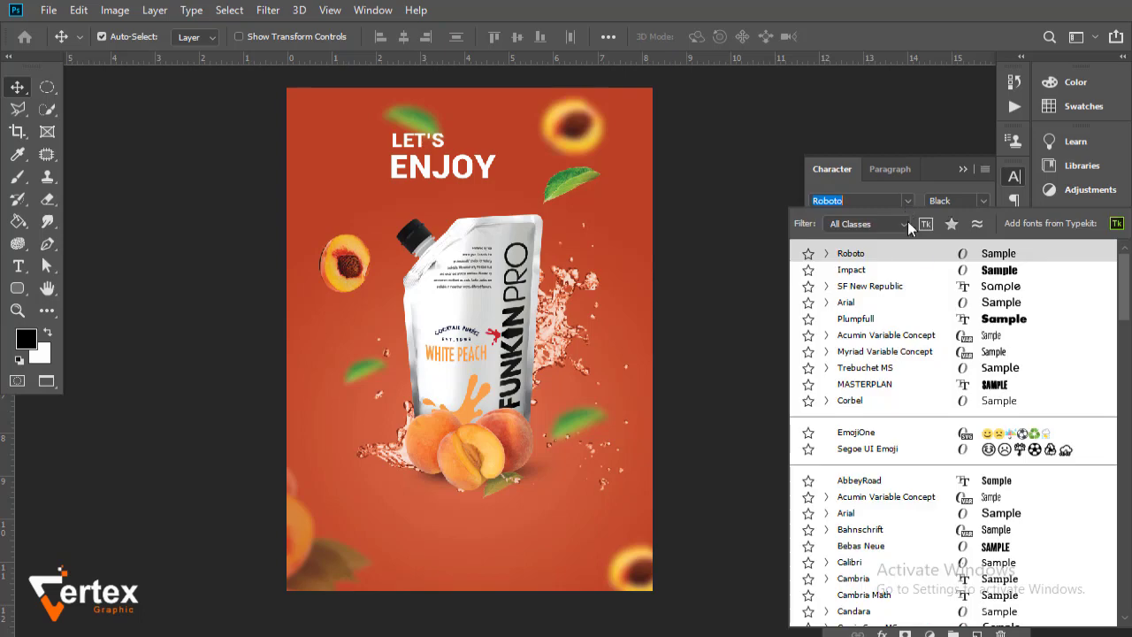
left_click(927, 269)
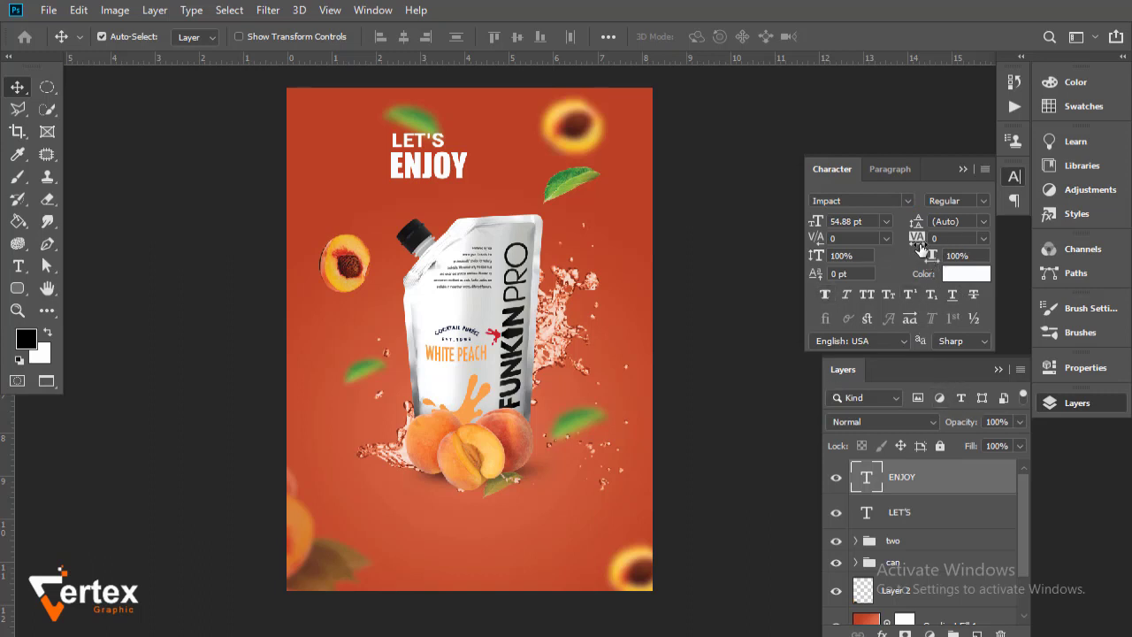
left_click_drag(917, 238, 918, 240)
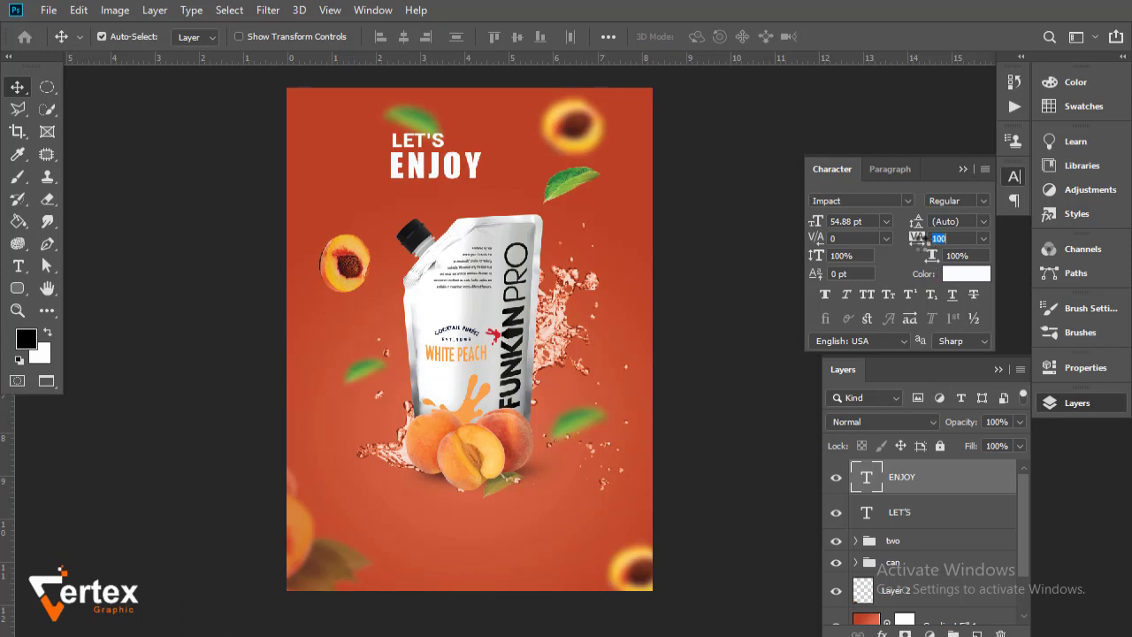
left_click(964, 169)
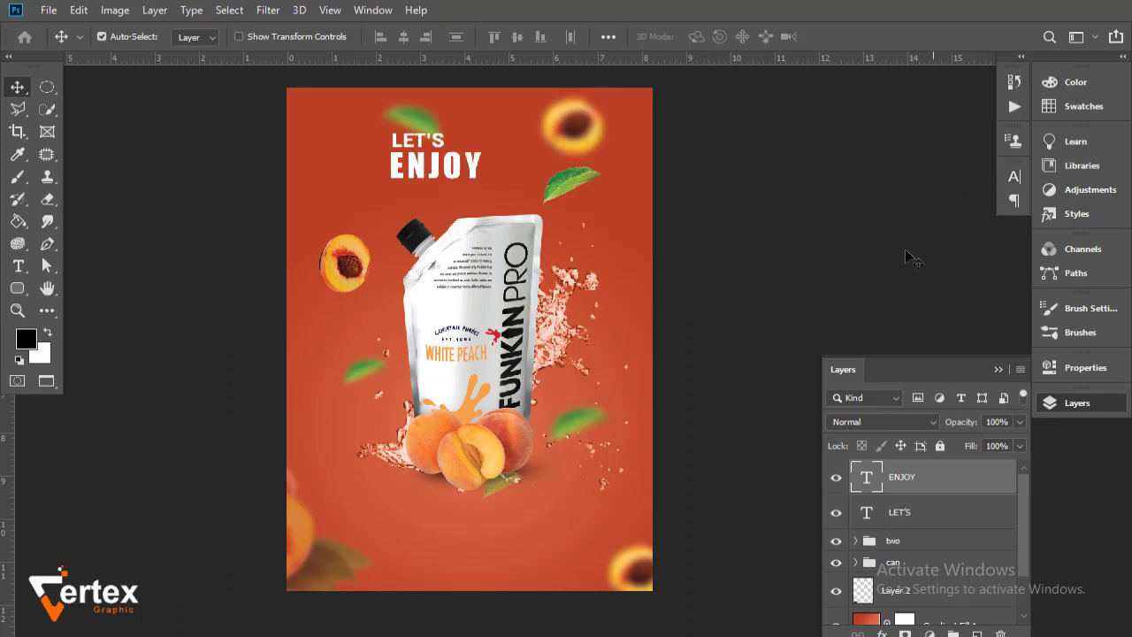
left_click(422, 142)
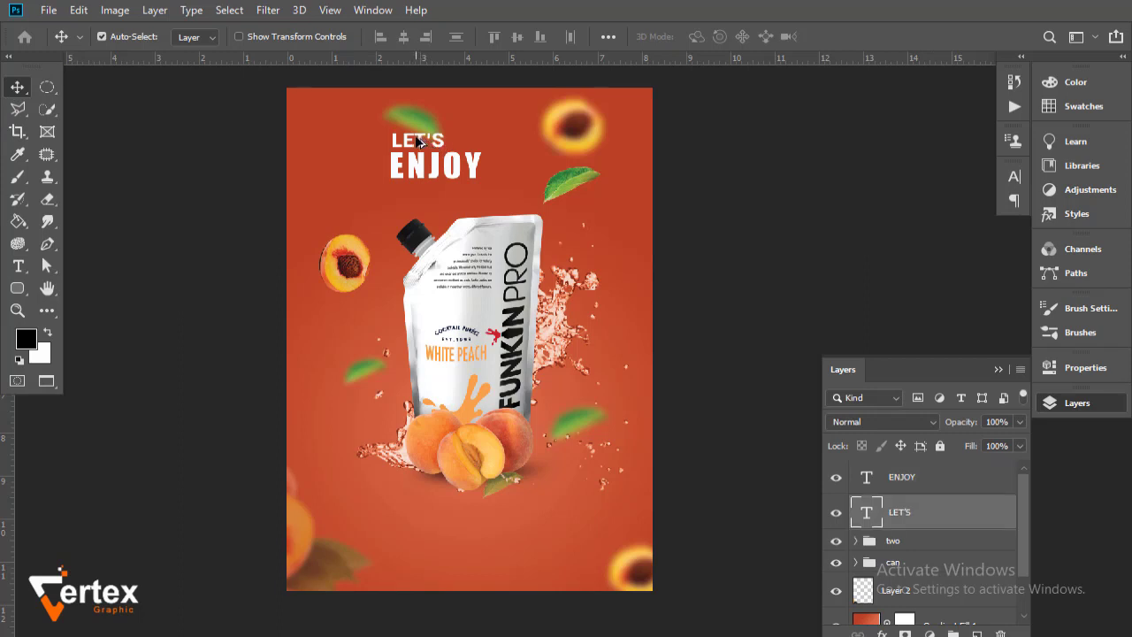
left_click_drag(419, 142, 420, 548)
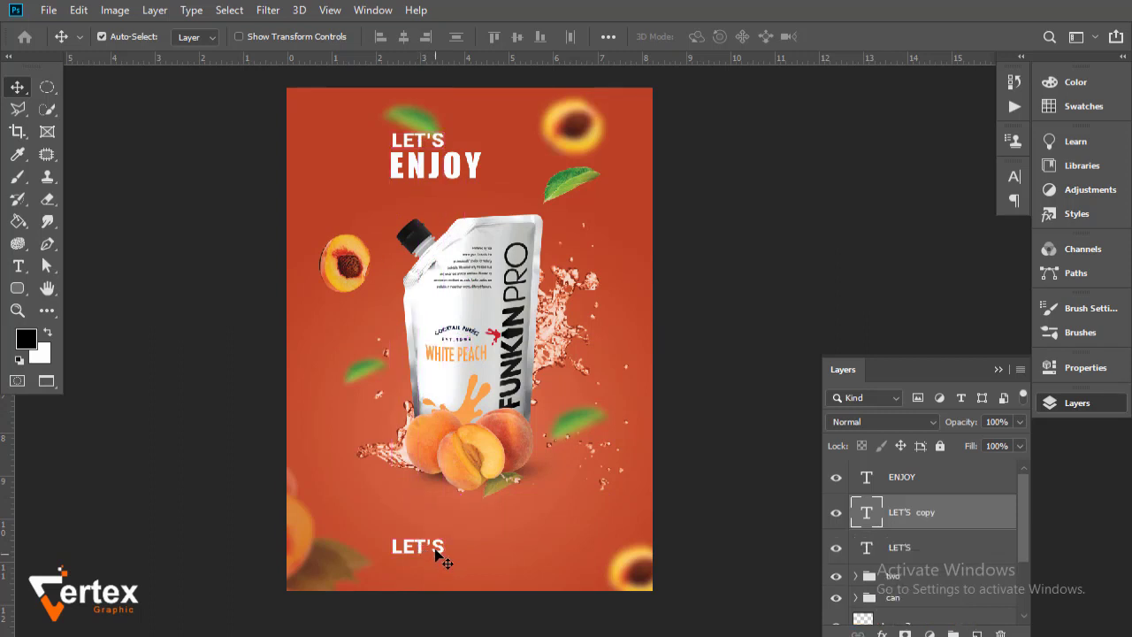
- Start retyping the bottom text copy as the '100% Pure juice' tagline
double_click(442, 547)
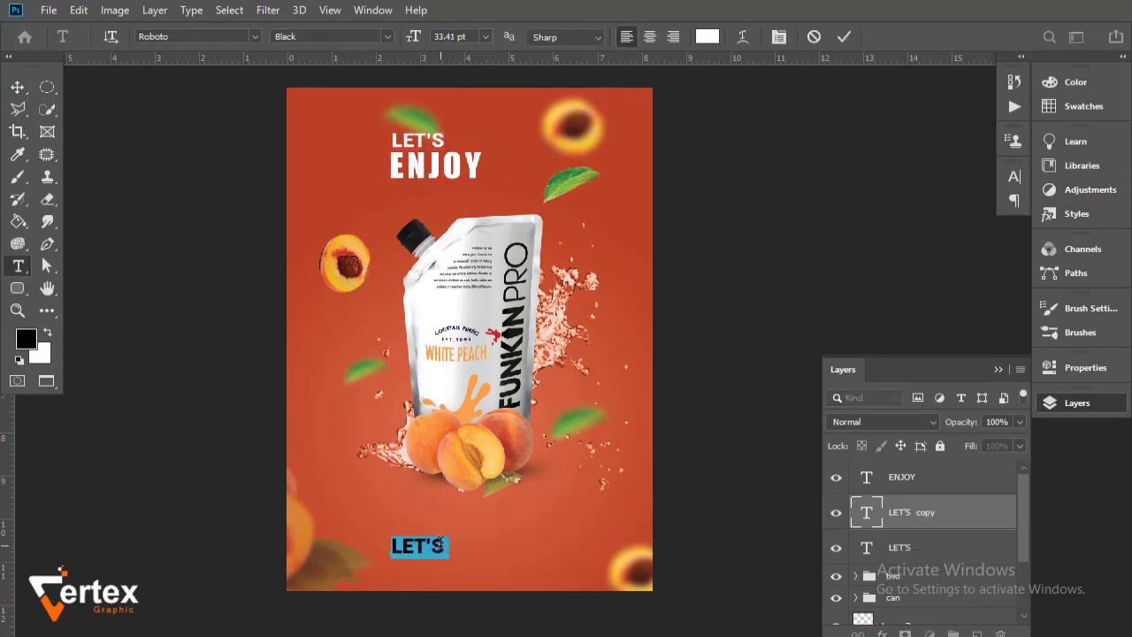
type("10")
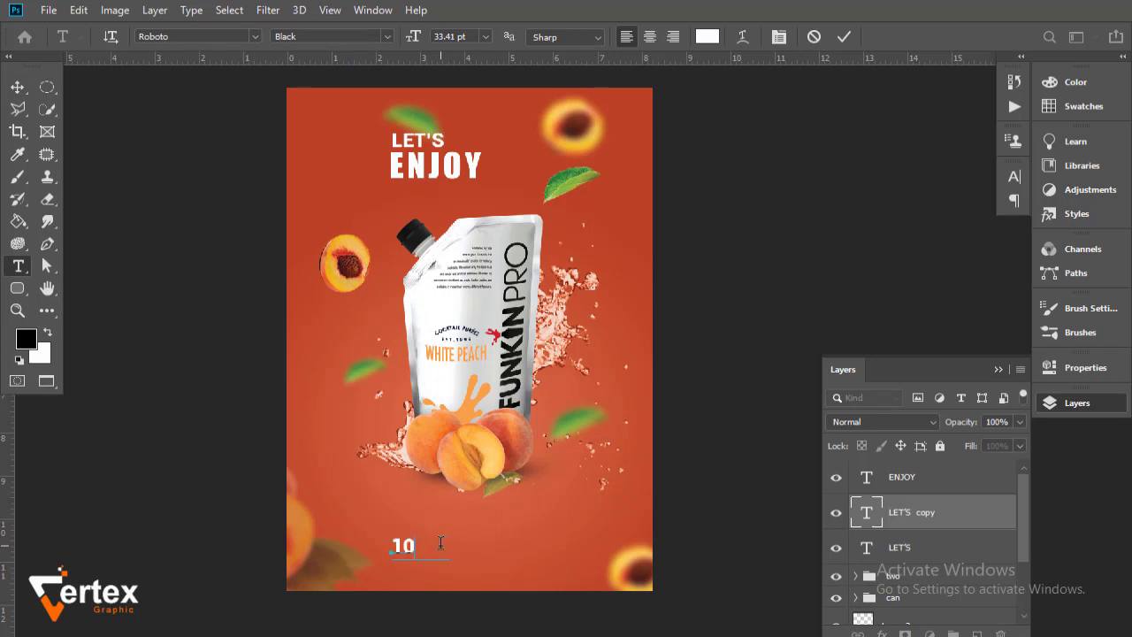
type("0%")
key("BackSpace")
key("BackSpace")
key("BackSpace")
- Finish typing the 100% PURE JUICE tagline and set it in Roboto Condensed
type("Pure ju")
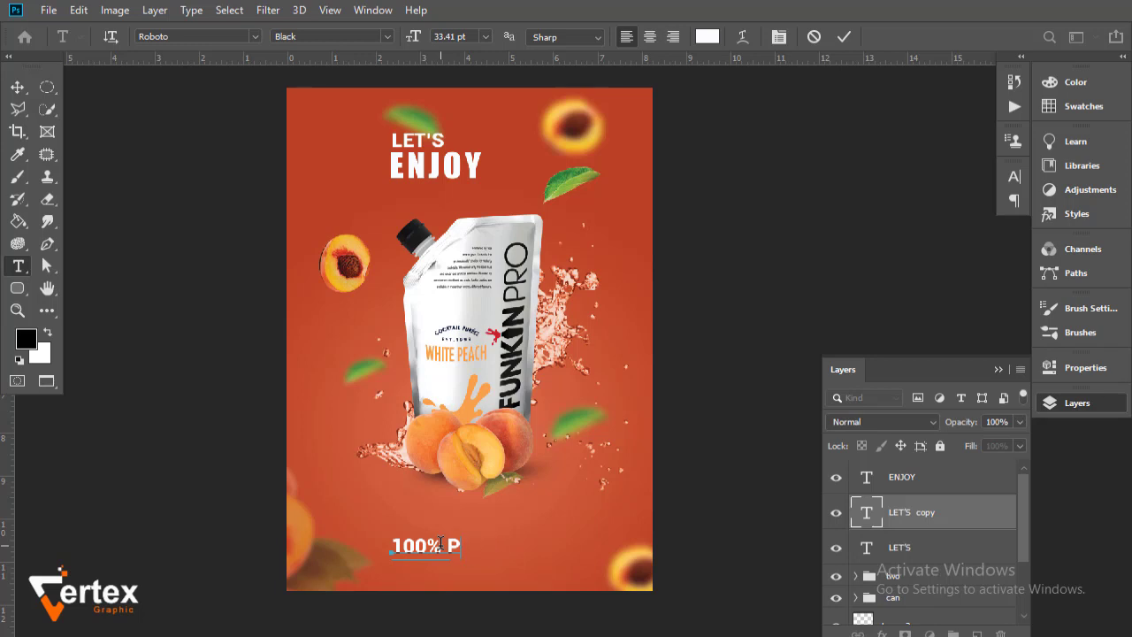
- Finish typing the 100% PURE JUICE tagline and set it in Roboto Condensed
type("URE JUICE")
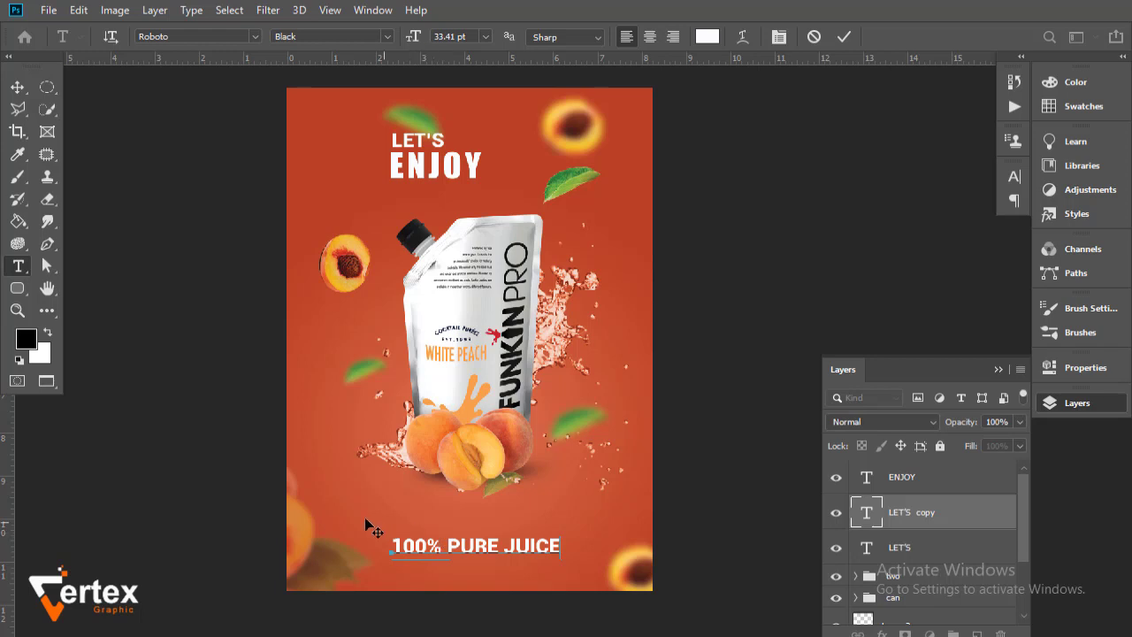
left_click(18, 88)
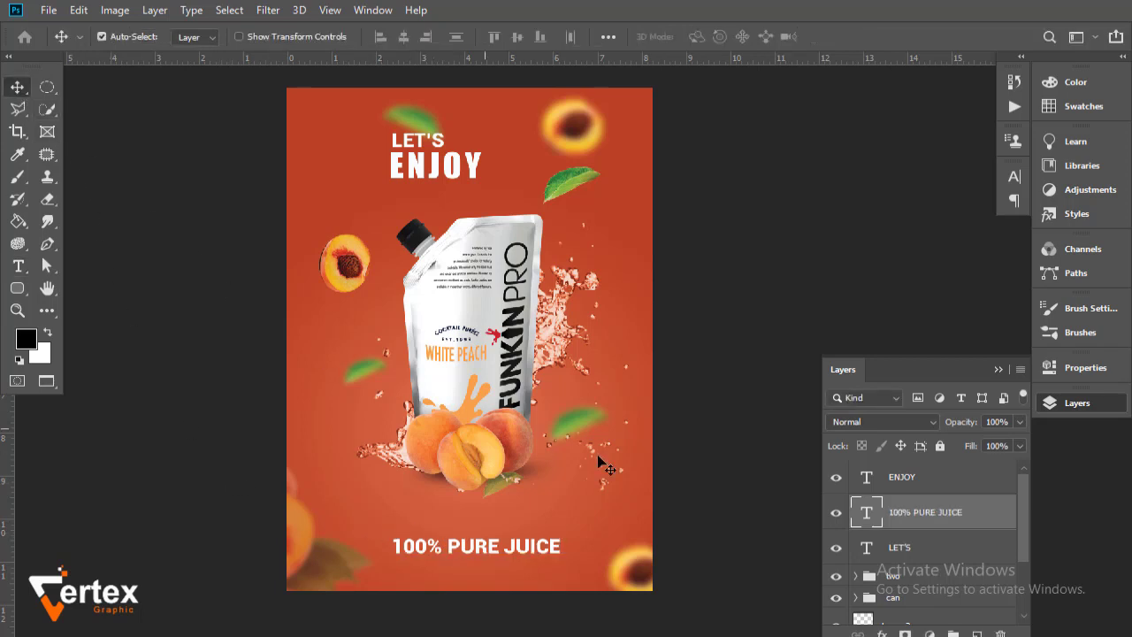
left_click(1015, 178)
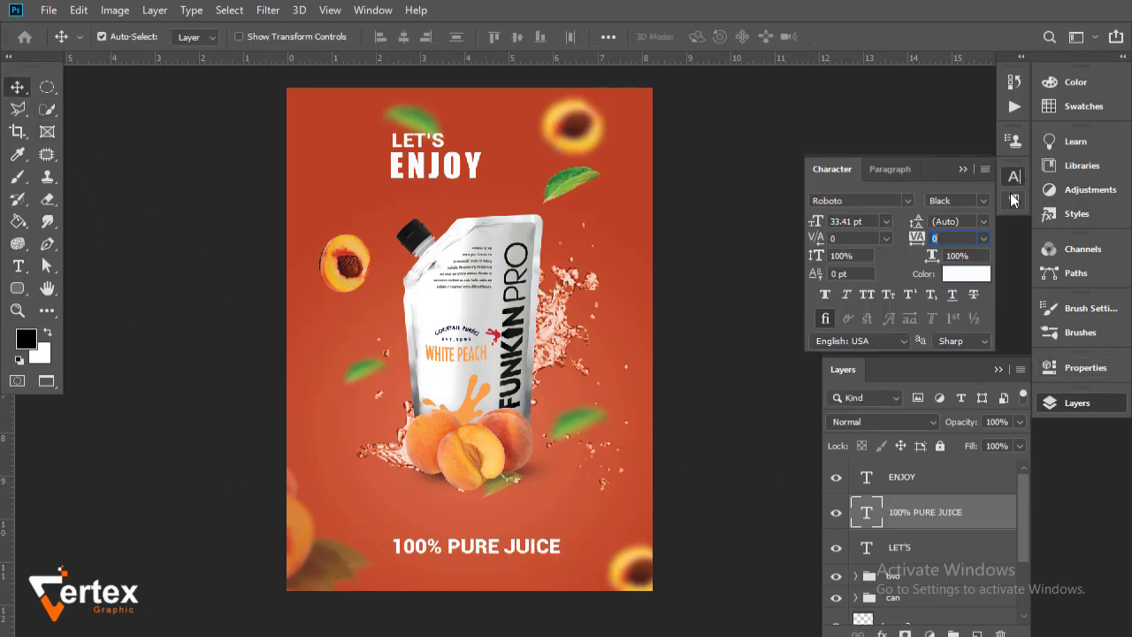
left_click(908, 201)
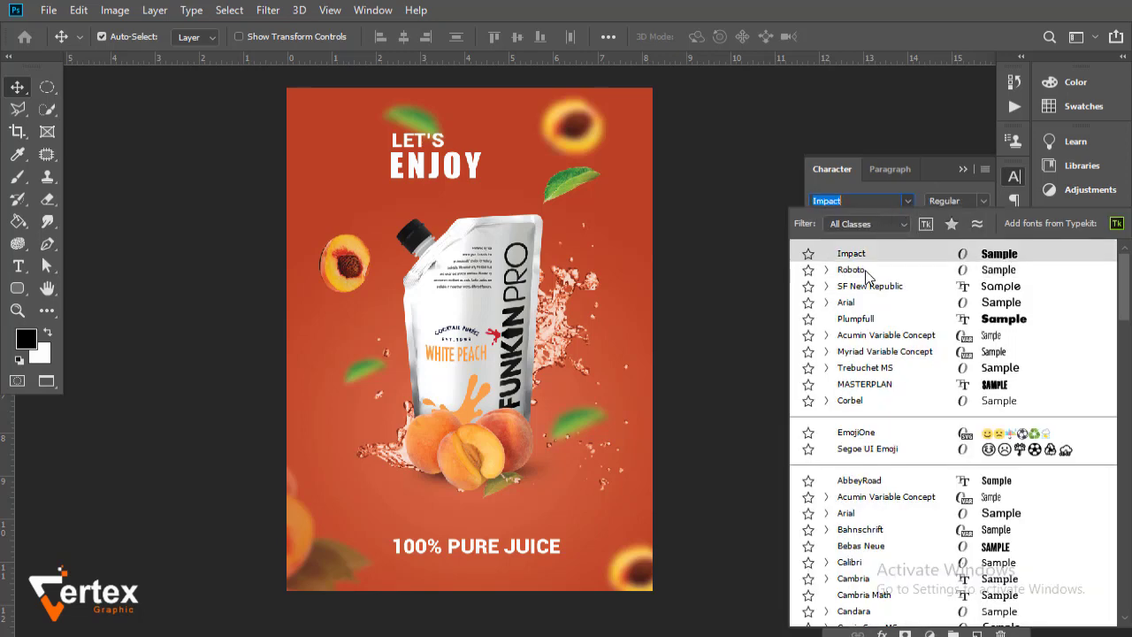
key("Escape")
left_click(983, 202)
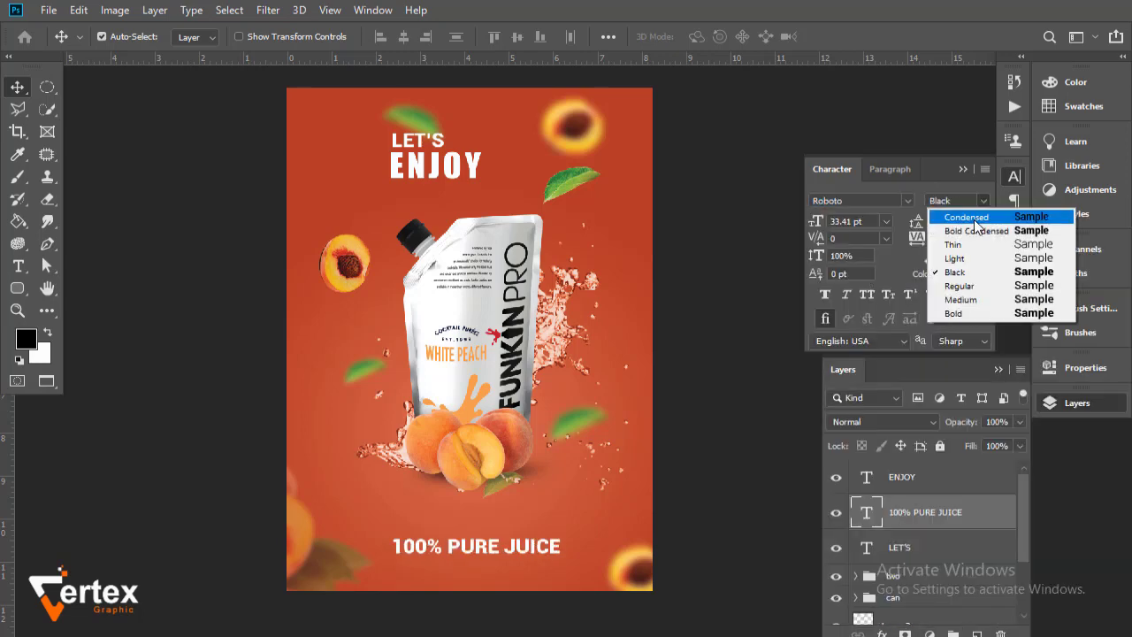
left_click(974, 218)
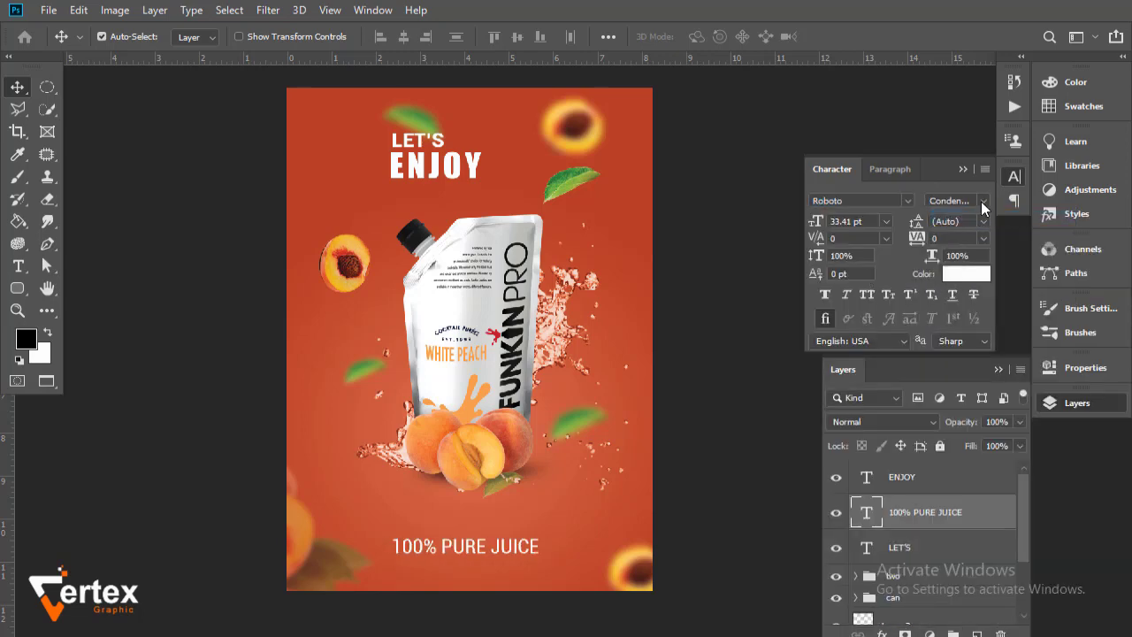
- Try the Thin and Light styles, shrink the tagline to 25.41 pt, and return to Condensed
left_click(985, 203)
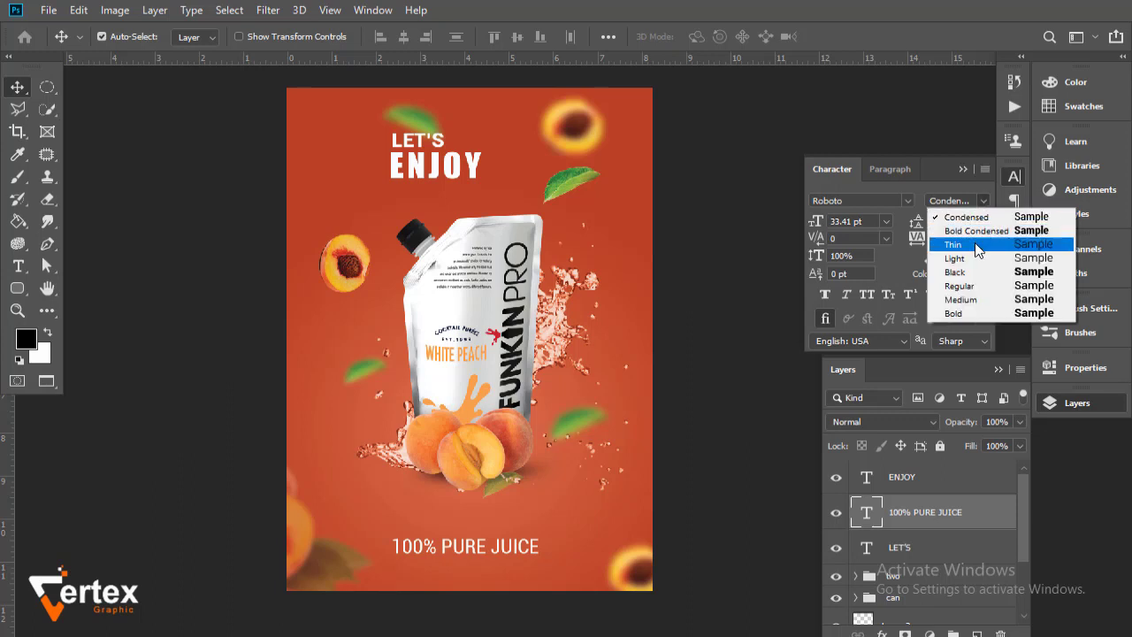
left_click(978, 246)
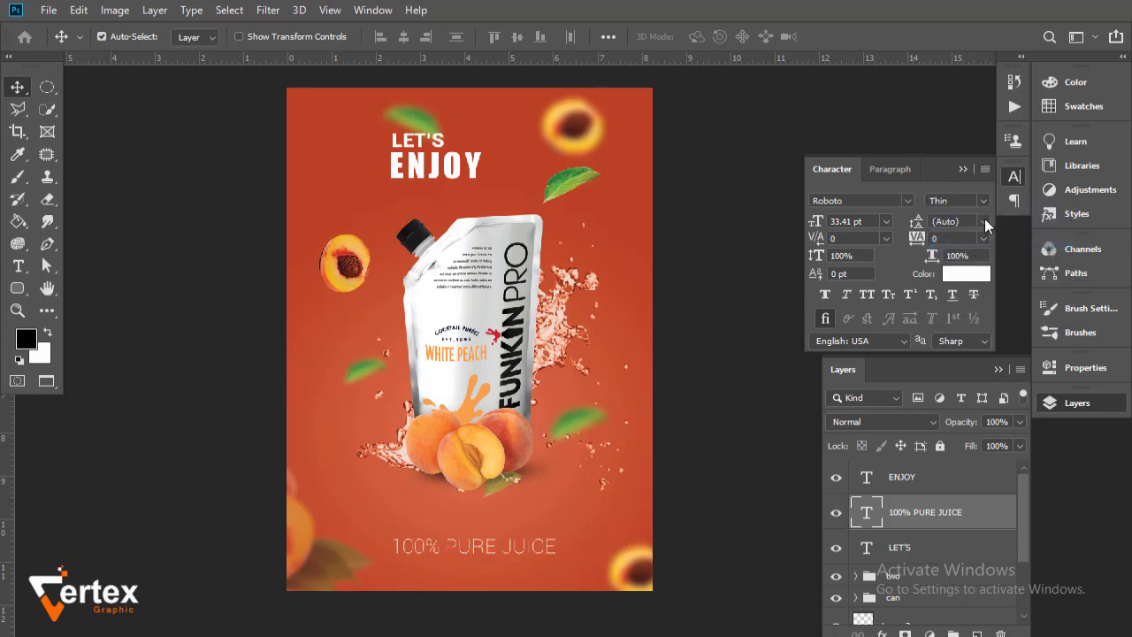
left_click(982, 200)
left_click(965, 257)
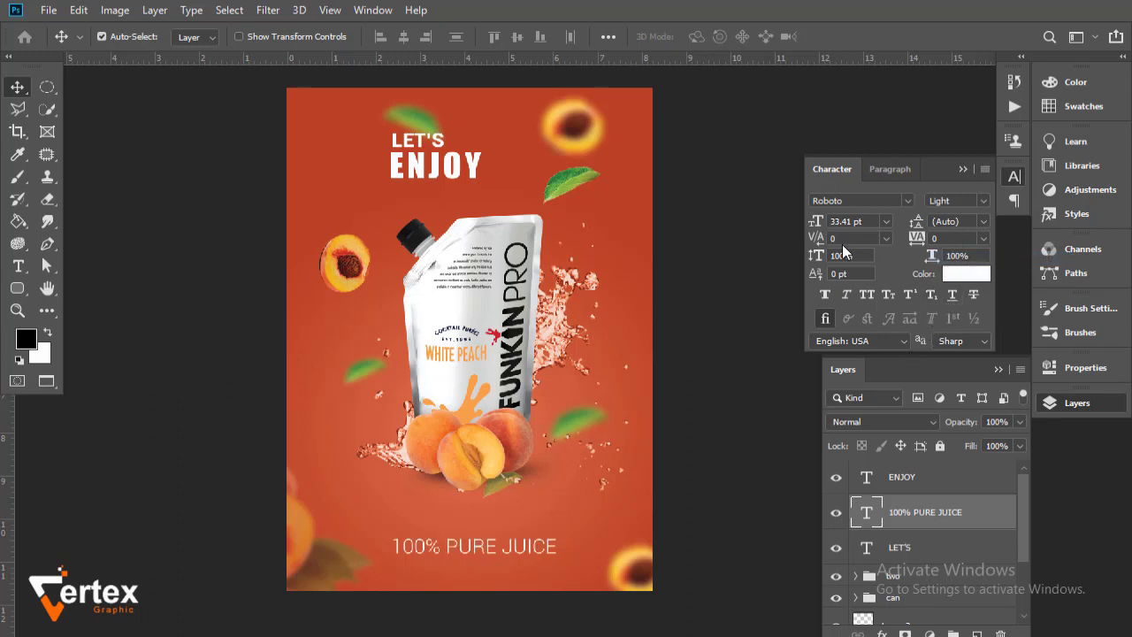
left_click_drag(817, 228, 809, 221)
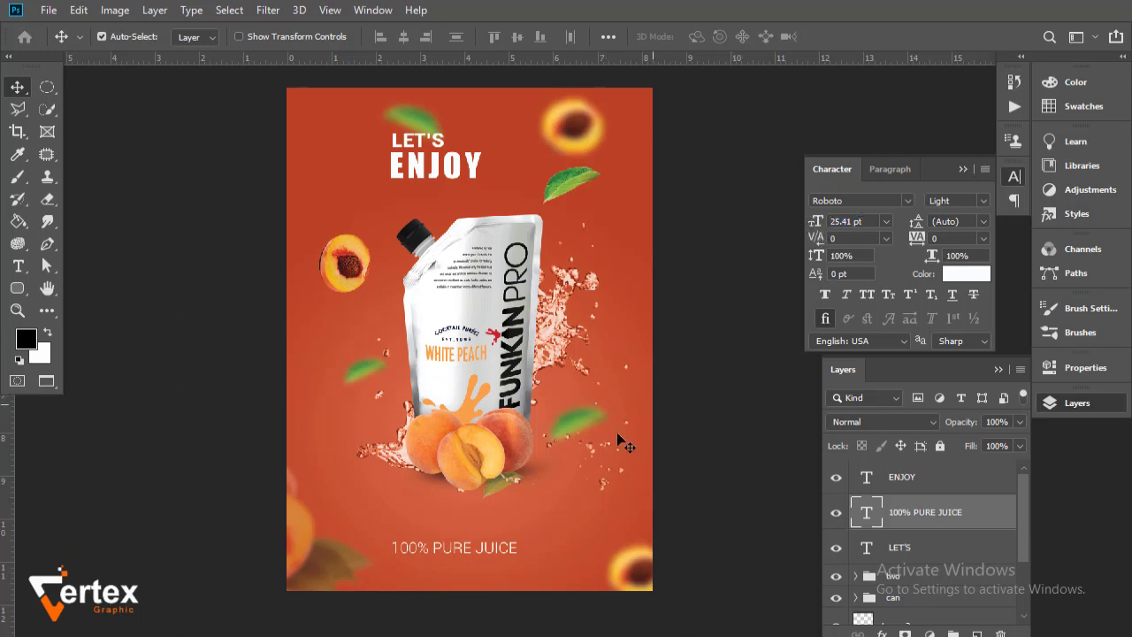
left_click(984, 201)
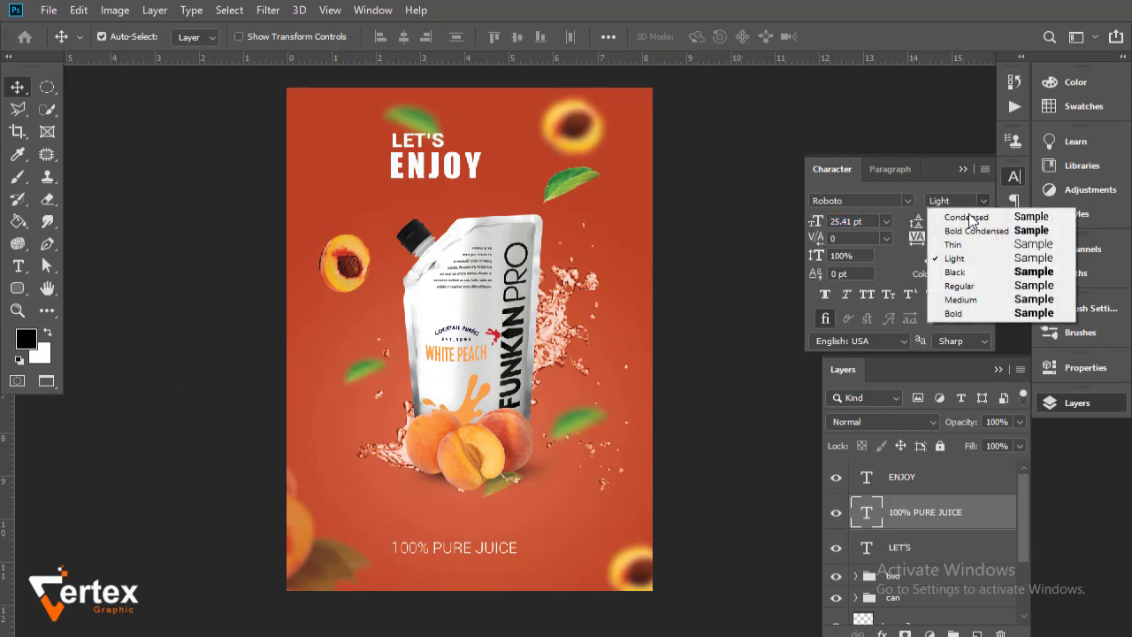
left_click(966, 218)
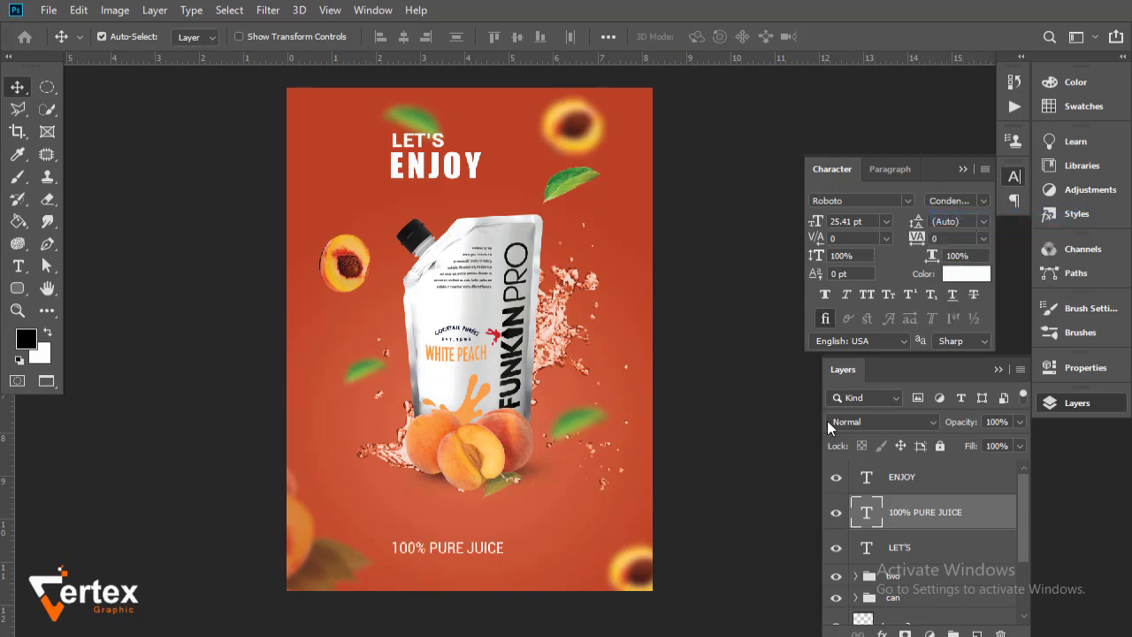
key("ctrl")
key("ctrl+plus")
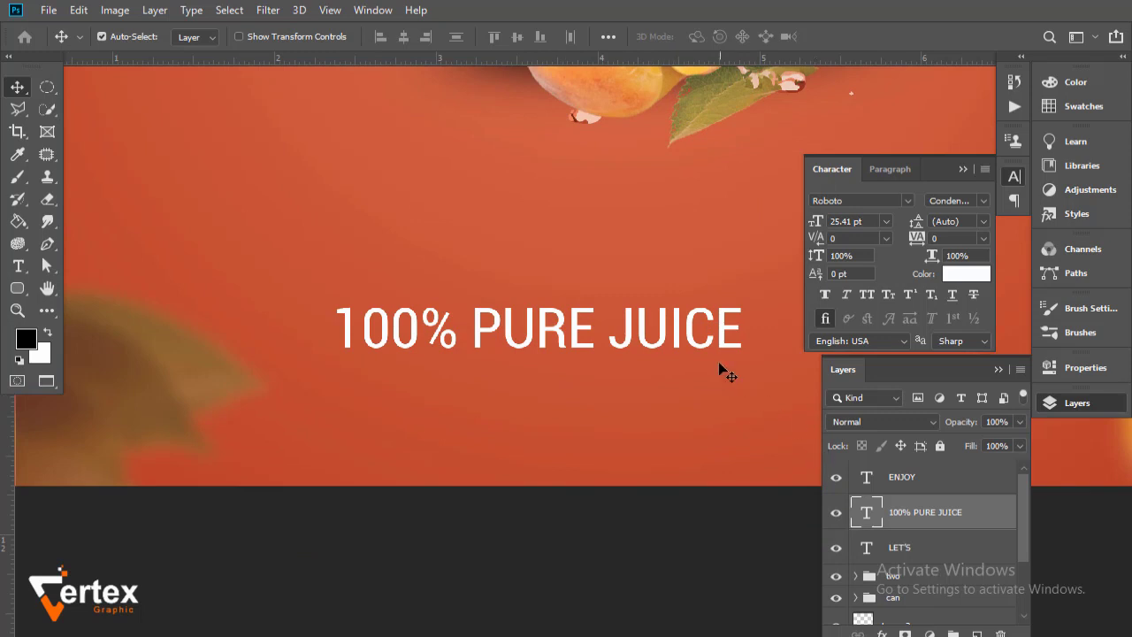
- Centre the 100% PURE JUICE tagline horizontally against the Background layer
key("ctrl")
left_click_drag(1019, 524, 1026, 574)
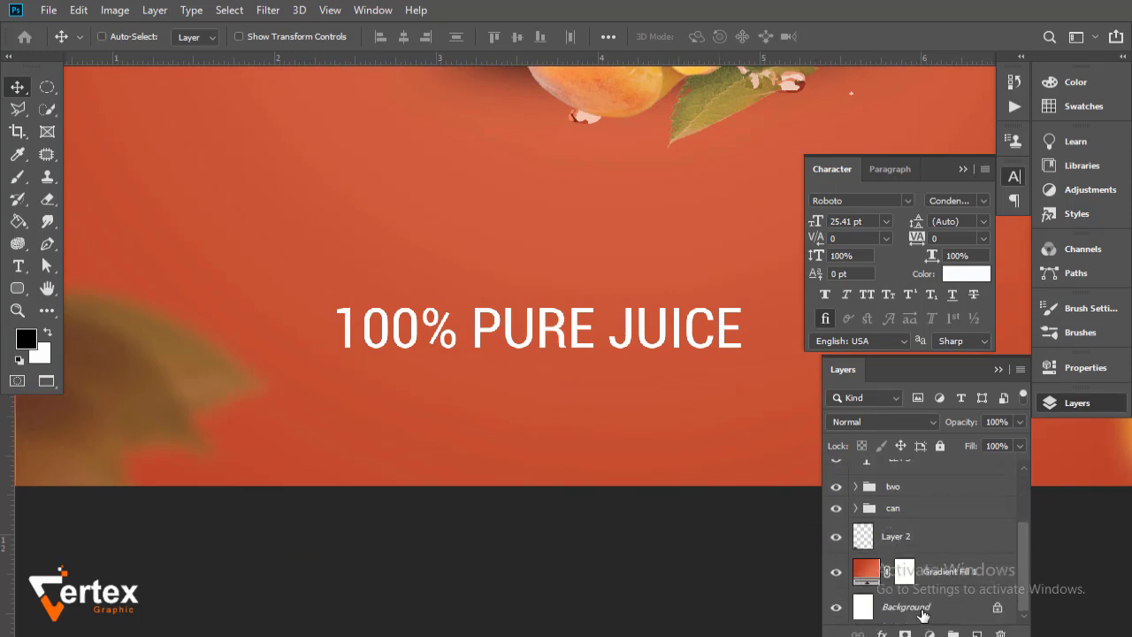
left_click(920, 613)
left_click(404, 39)
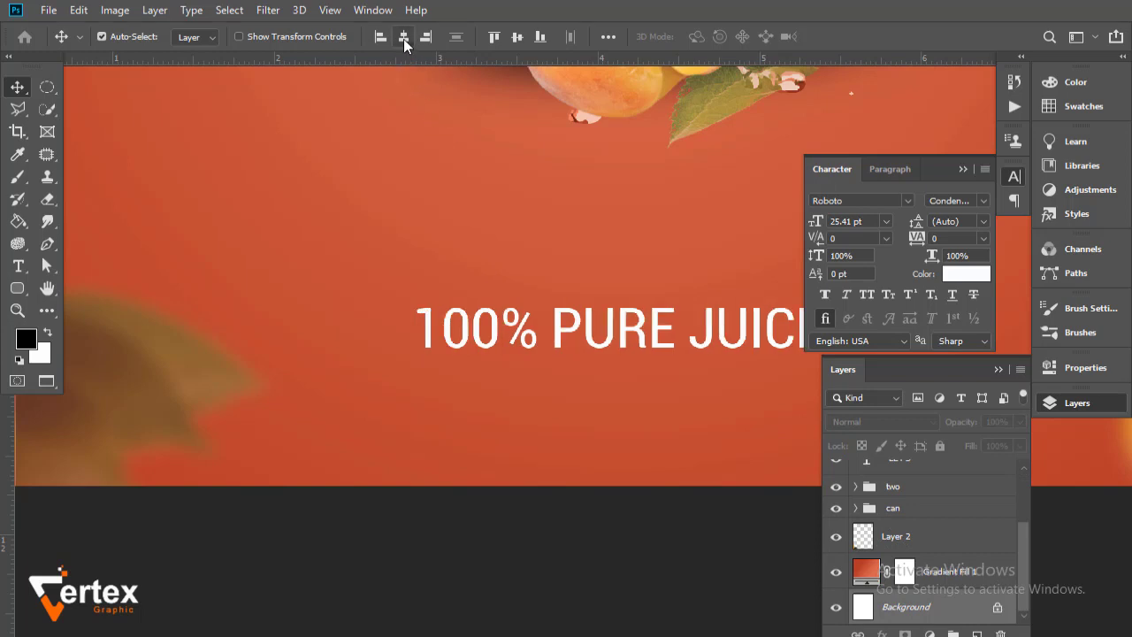
- Alt-drag a duplicate of the tagline directly below the original
scroll(940, 536, "up", 2)
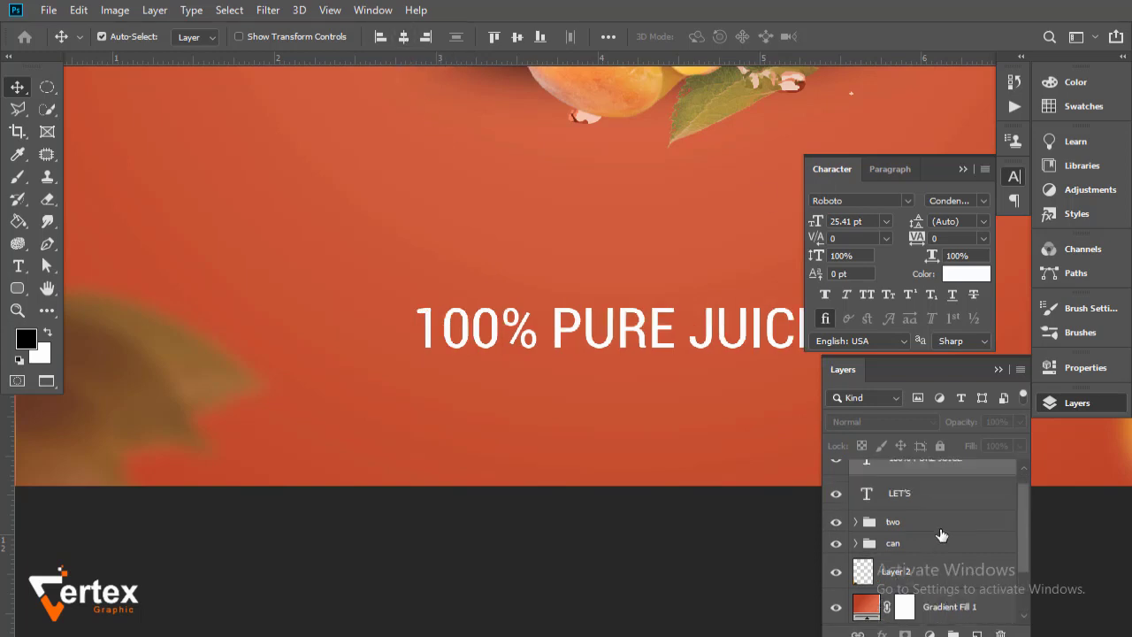
scroll(940, 522, "up", 3)
left_click(938, 513)
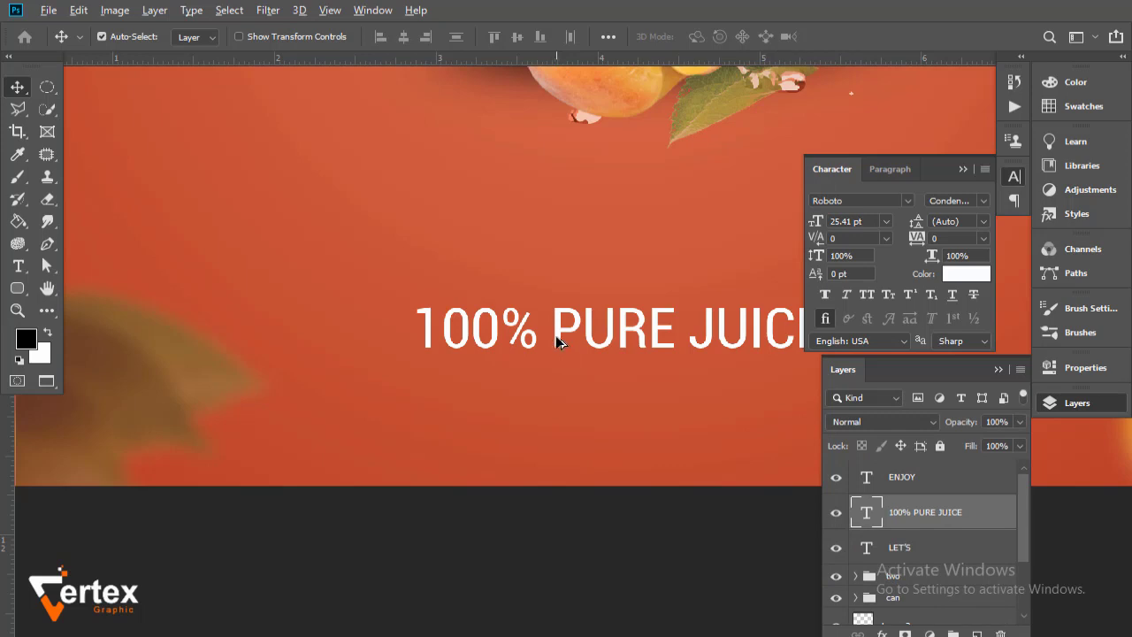
left_click_drag(559, 343, 557, 408)
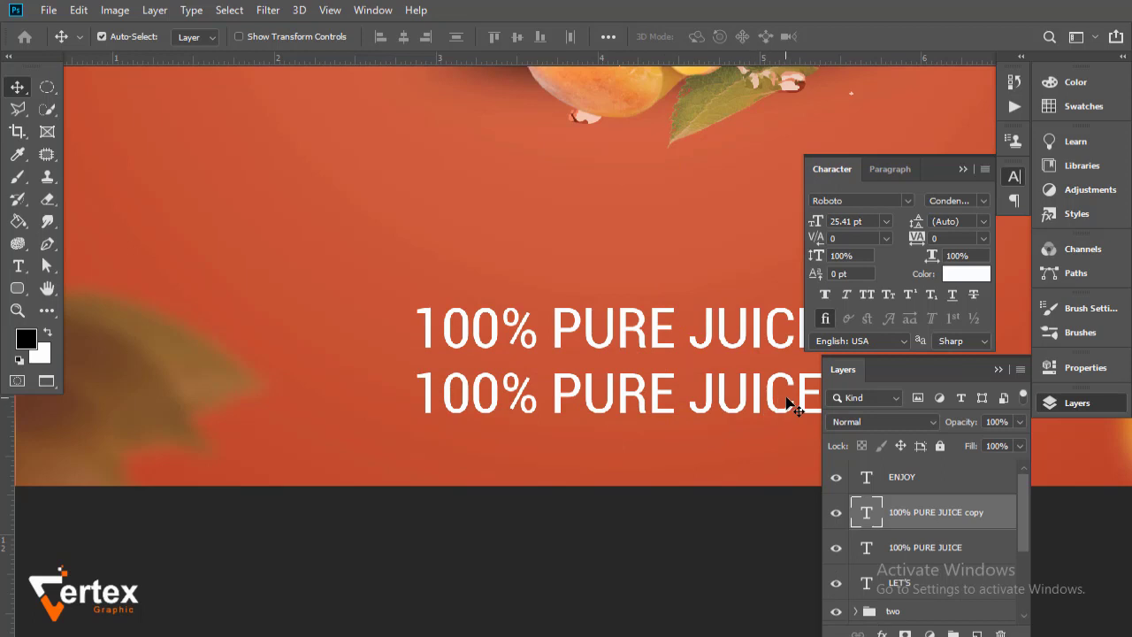
- Replace the copied line's text with 'REFRESH YOUR LIFE STYLE' and commit it
double_click(867, 512)
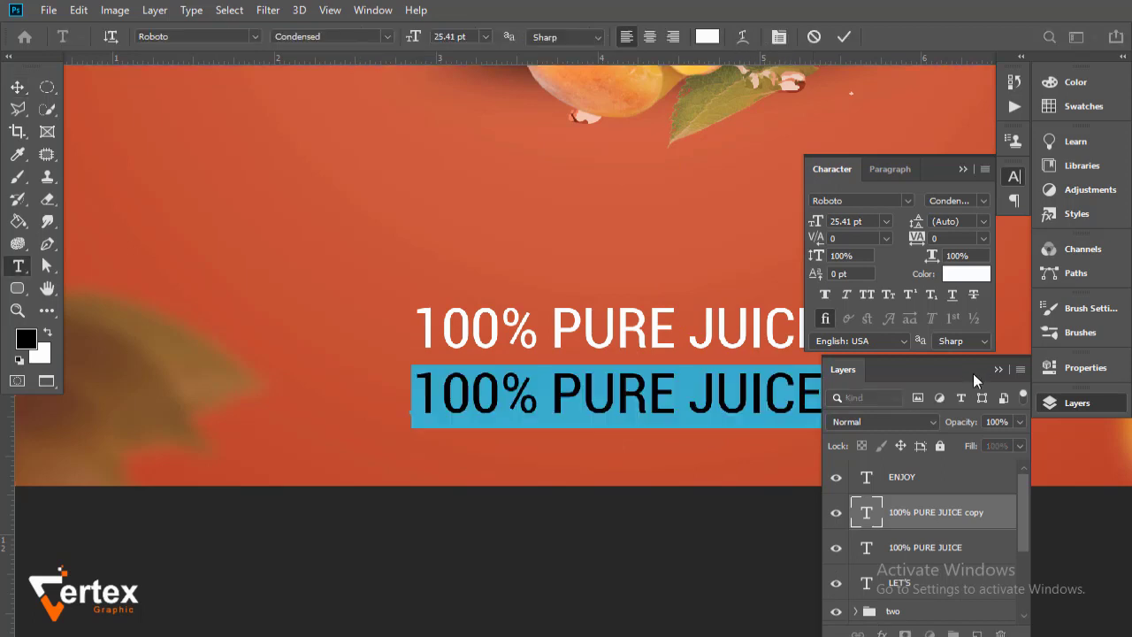
left_click(998, 370)
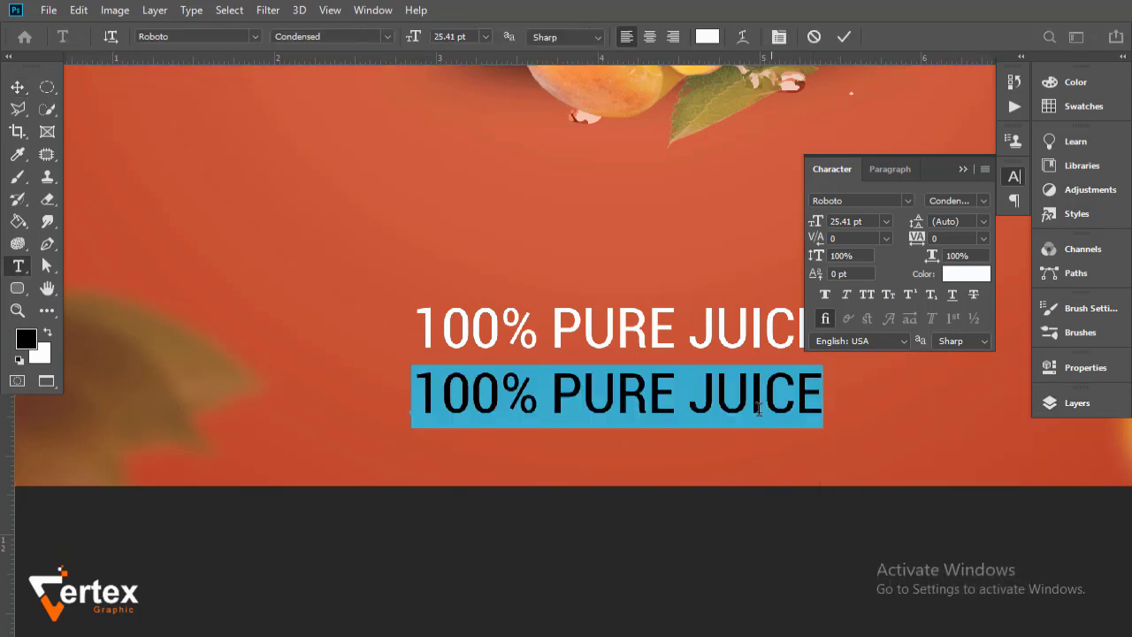
key("BackSpace")
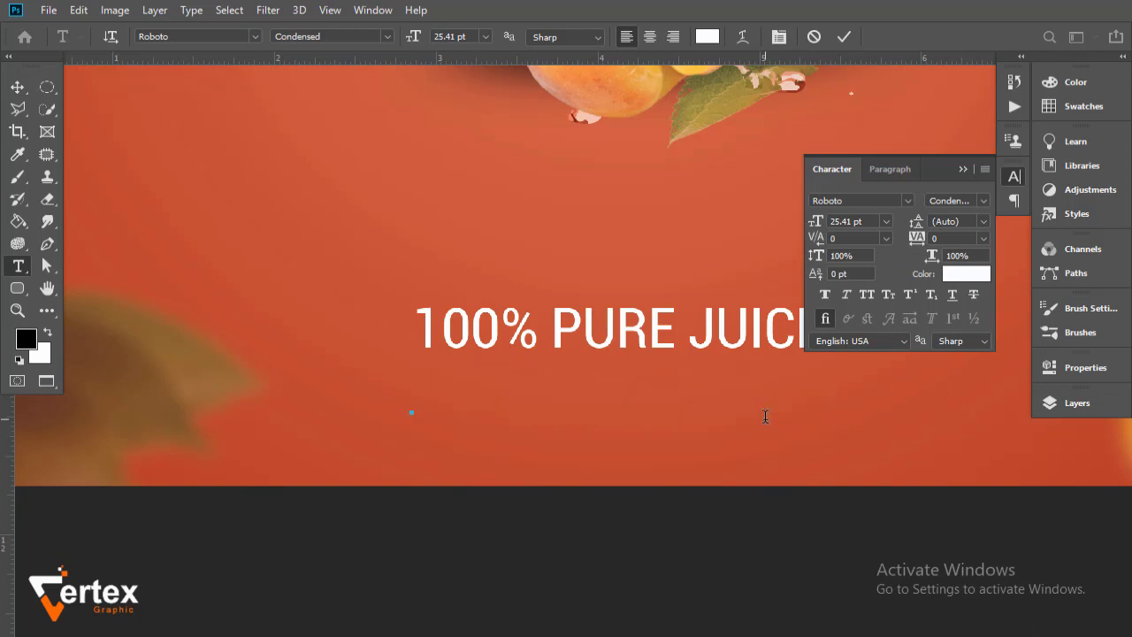
type("r")
type("E")
key("BackSpace")
key("BackSpace")
type("REFE")
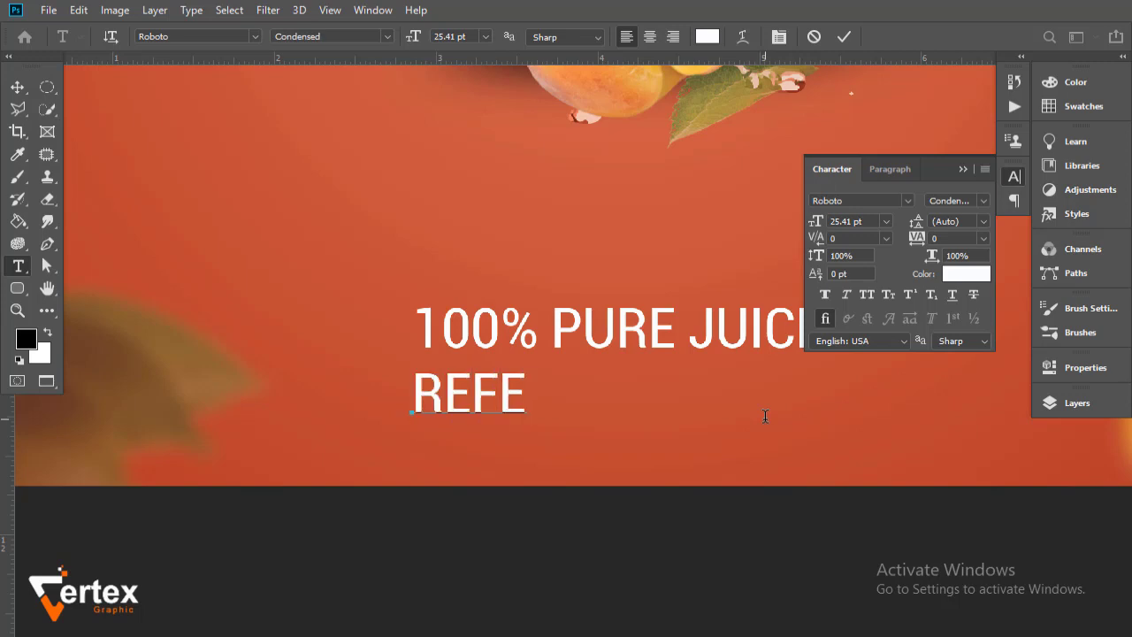
key("BackSpace")
type("RESH ")
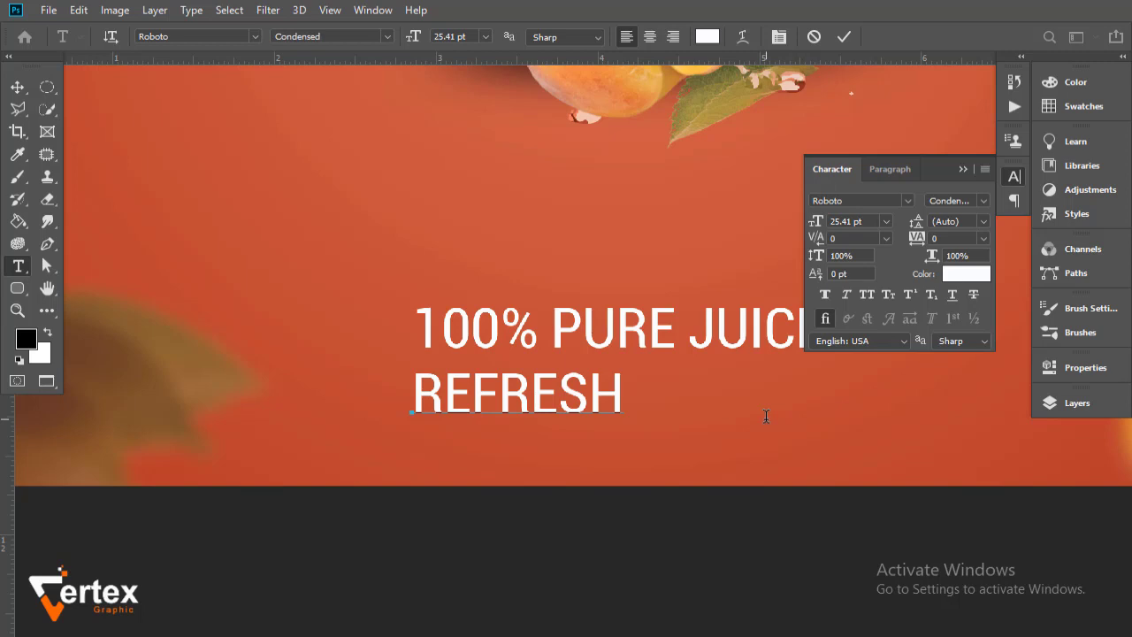
type("YOUR LIFE ")
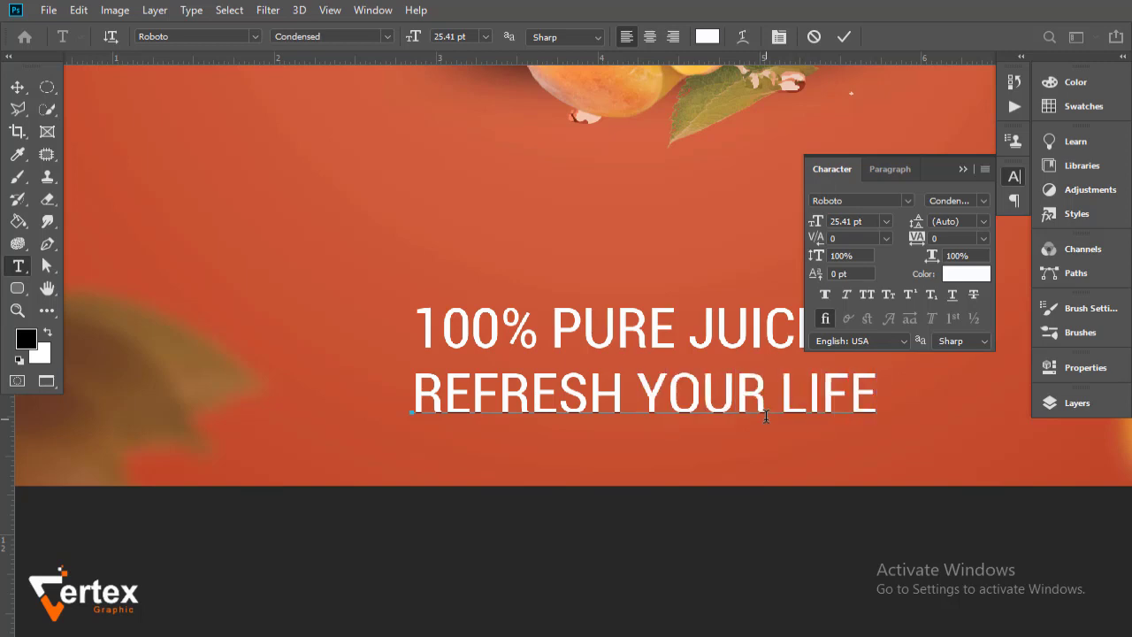
type("STYLE")
key("BackSpace")
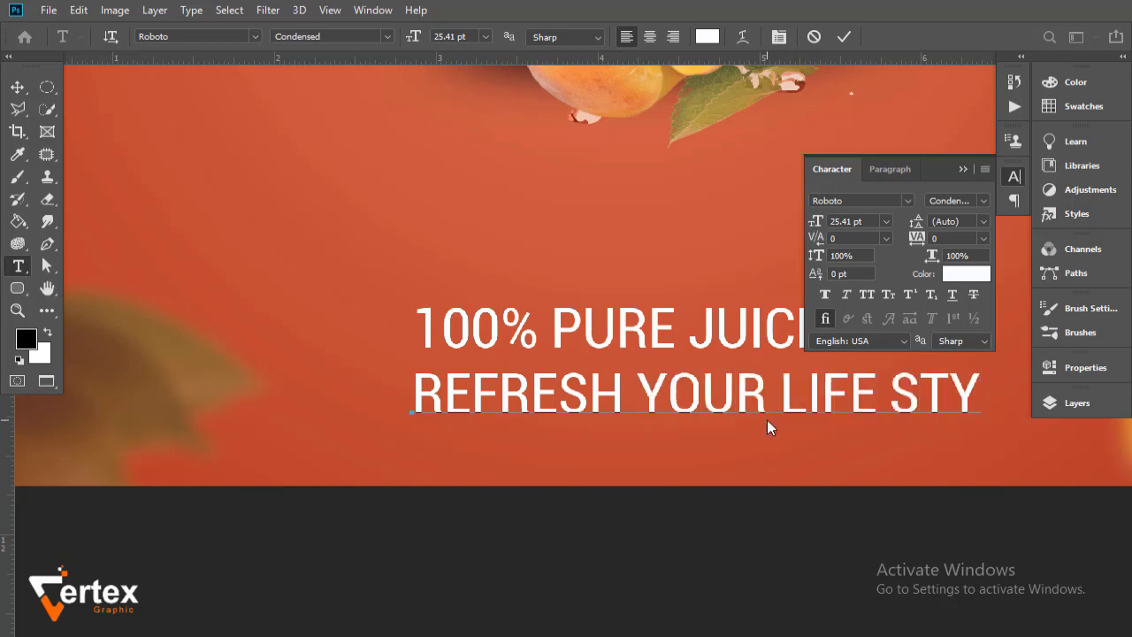
type("LE")
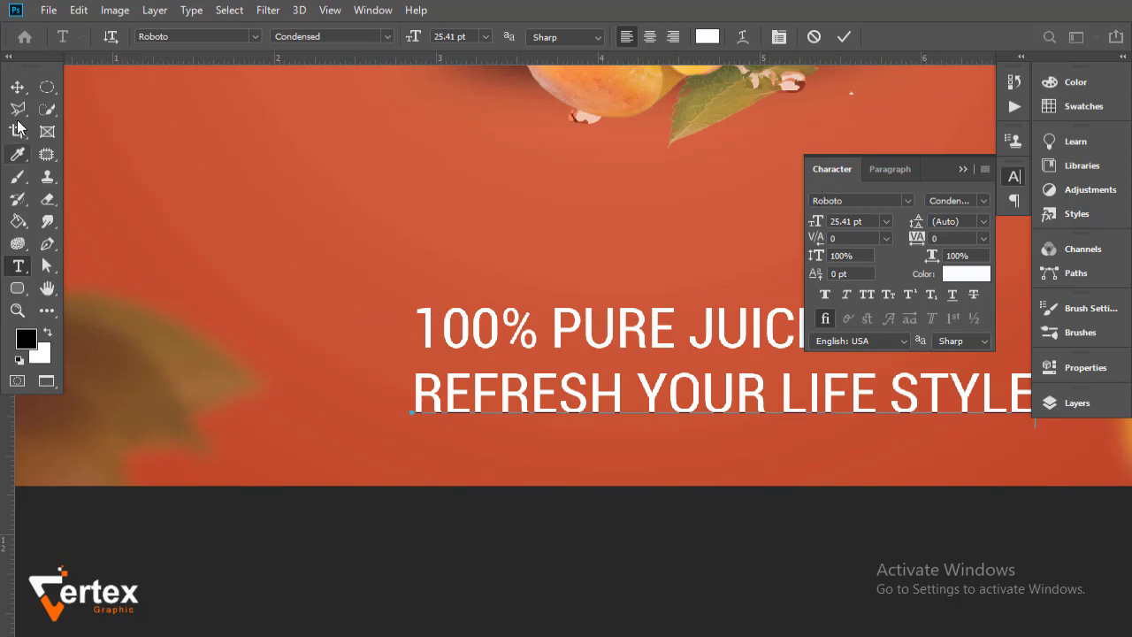
left_click(18, 87)
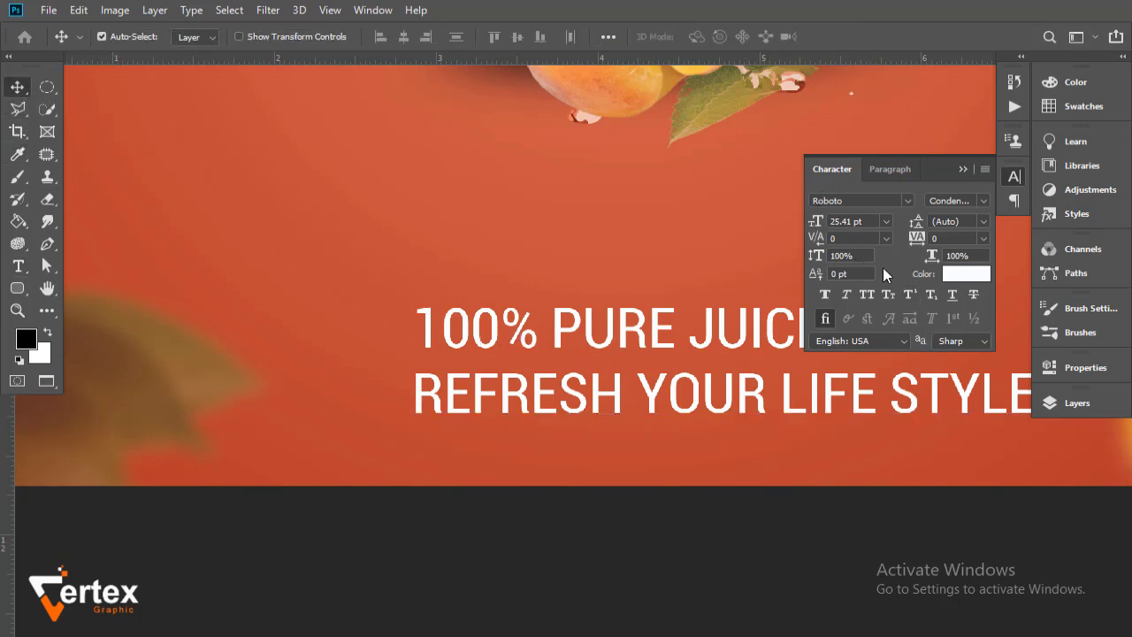
- Track the REFRESH YOUR LIFE STYLE line out to 300 and shrink it to 14.41 pt
scroll(538, 367, "down", 1)
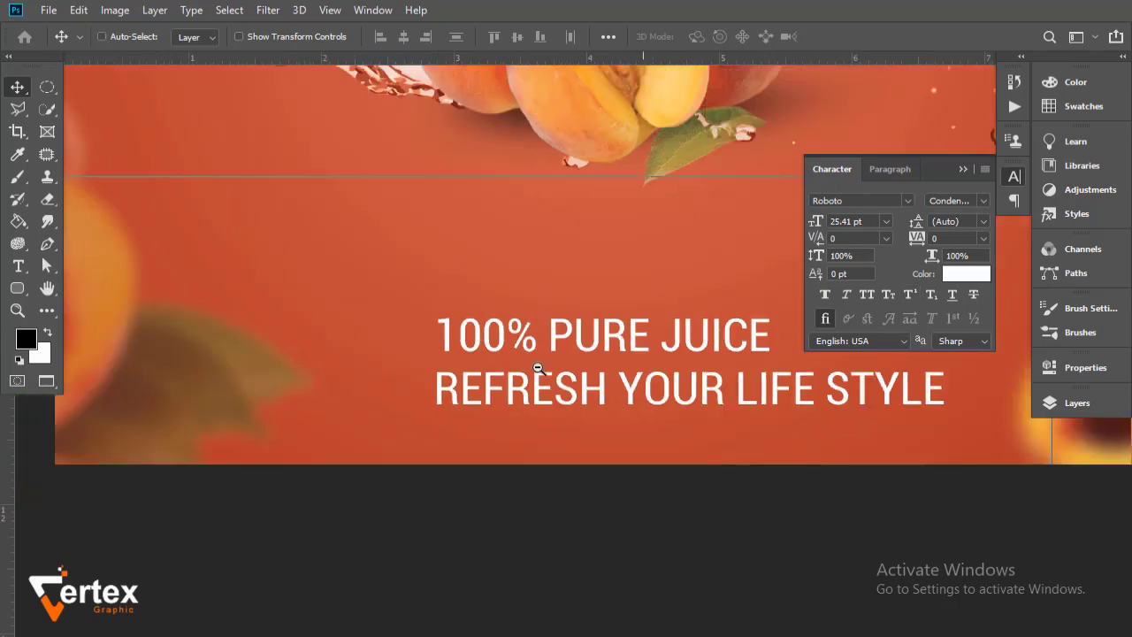
scroll(538, 367, "down", 1)
scroll(591, 379, "down", 1)
left_click_drag(592, 409, 578, 462)
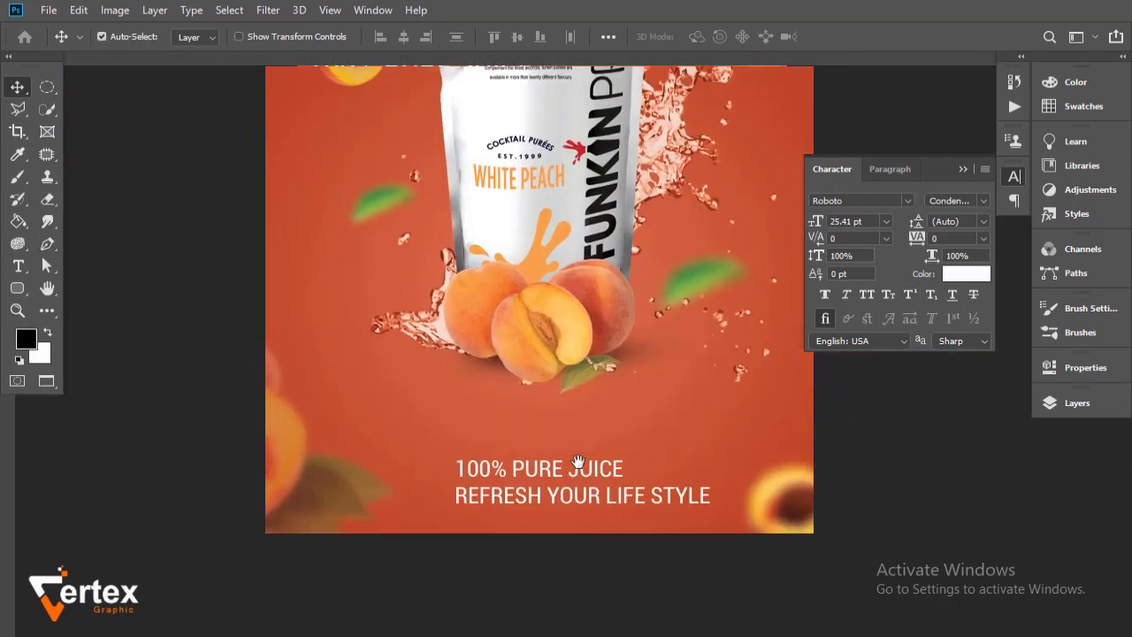
key("ctrl+r")
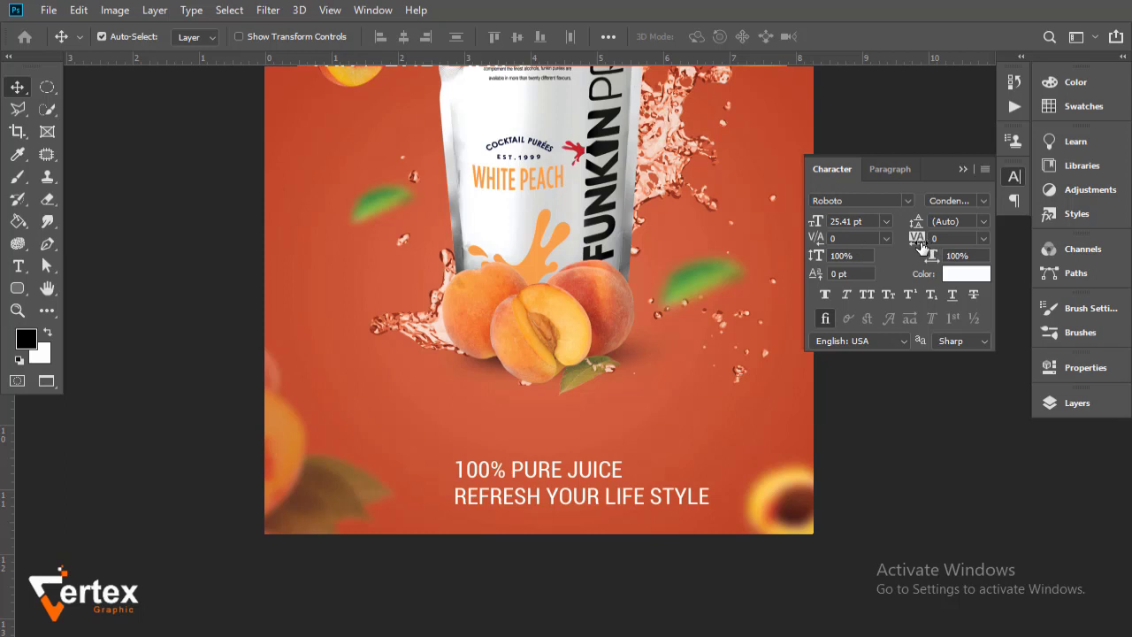
left_click_drag(918, 245, 929, 253)
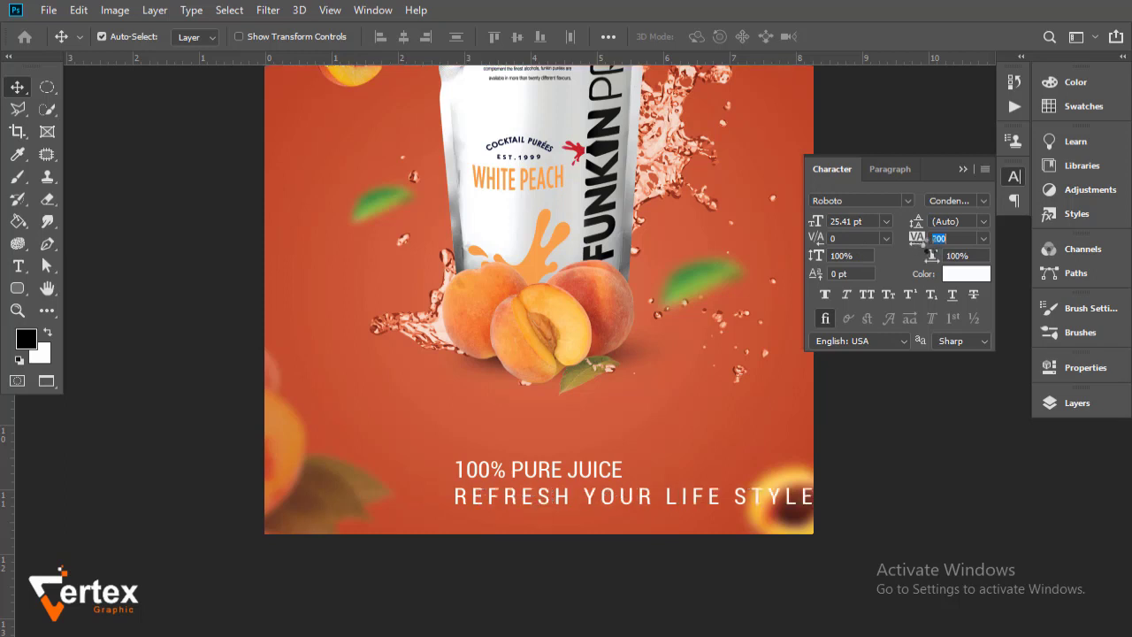
left_click_drag(817, 221, 810, 221)
left_click(898, 264)
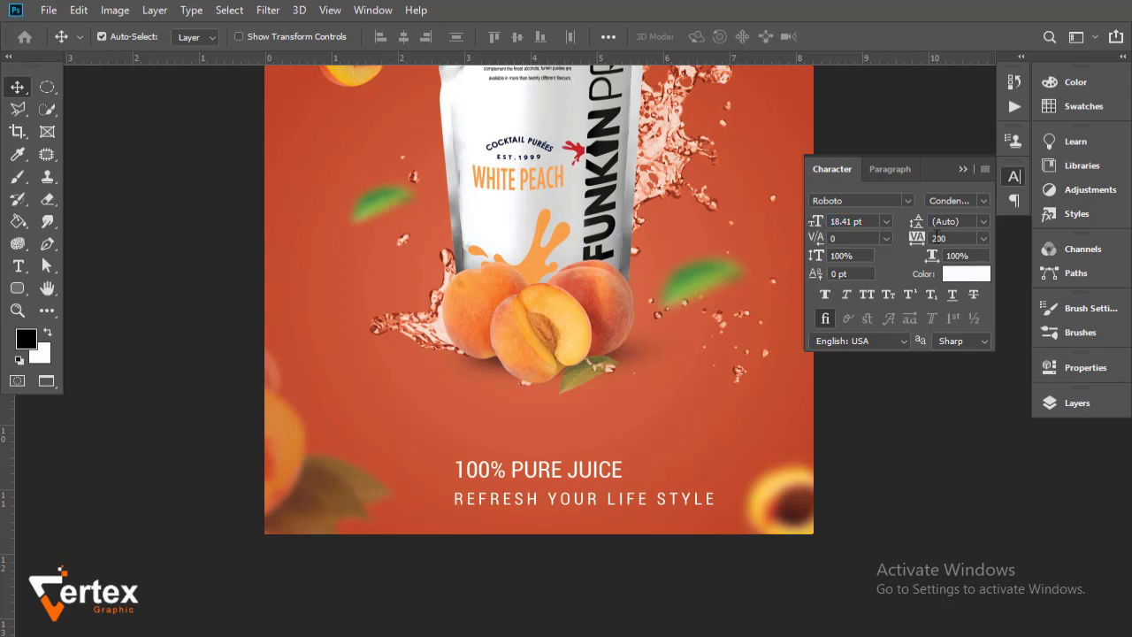
left_click_drag(917, 245, 926, 244)
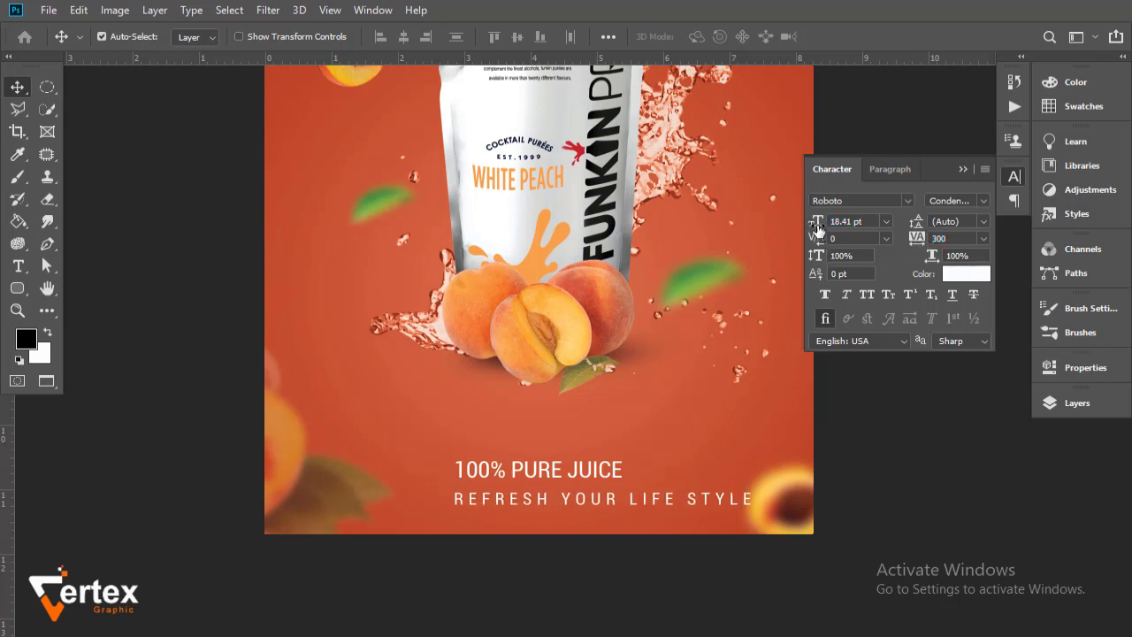
left_click_drag(817, 226, 788, 228)
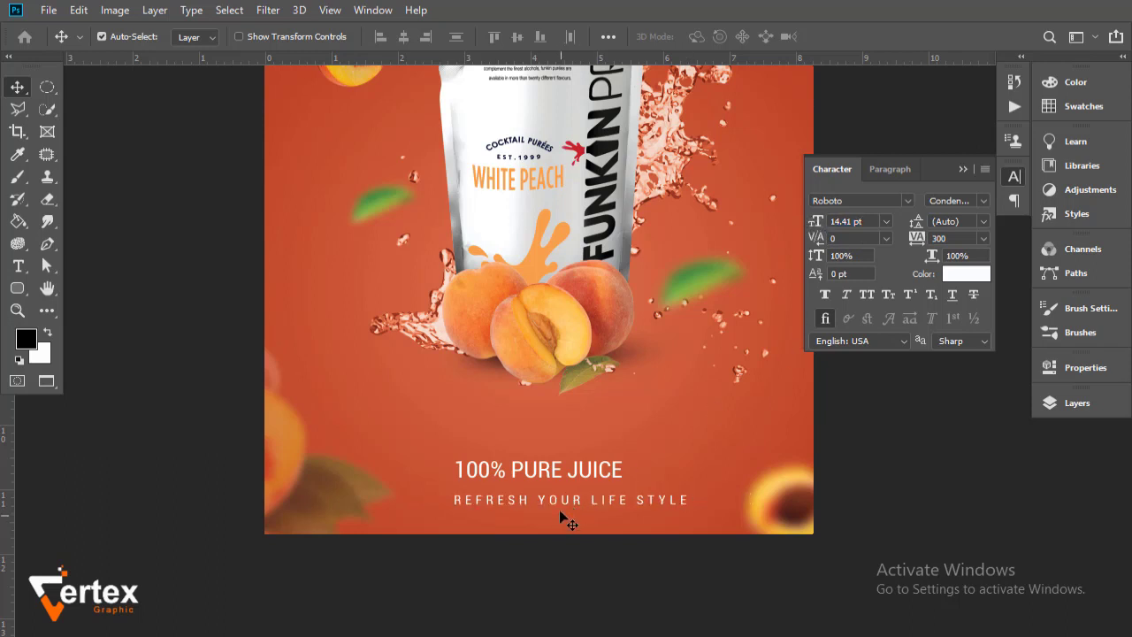
left_click_drag(571, 508, 559, 512)
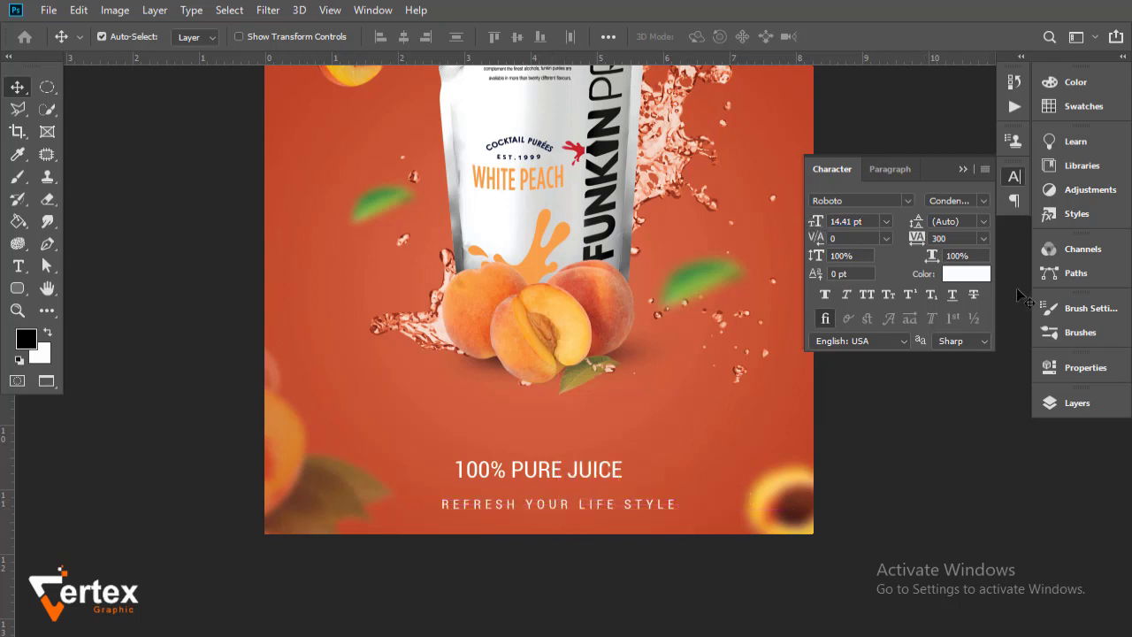
- Centre the REFRESH YOUR LIFE STYLE line horizontally on the poster
left_click(1048, 403)
scroll(1018, 529, "down", 3)
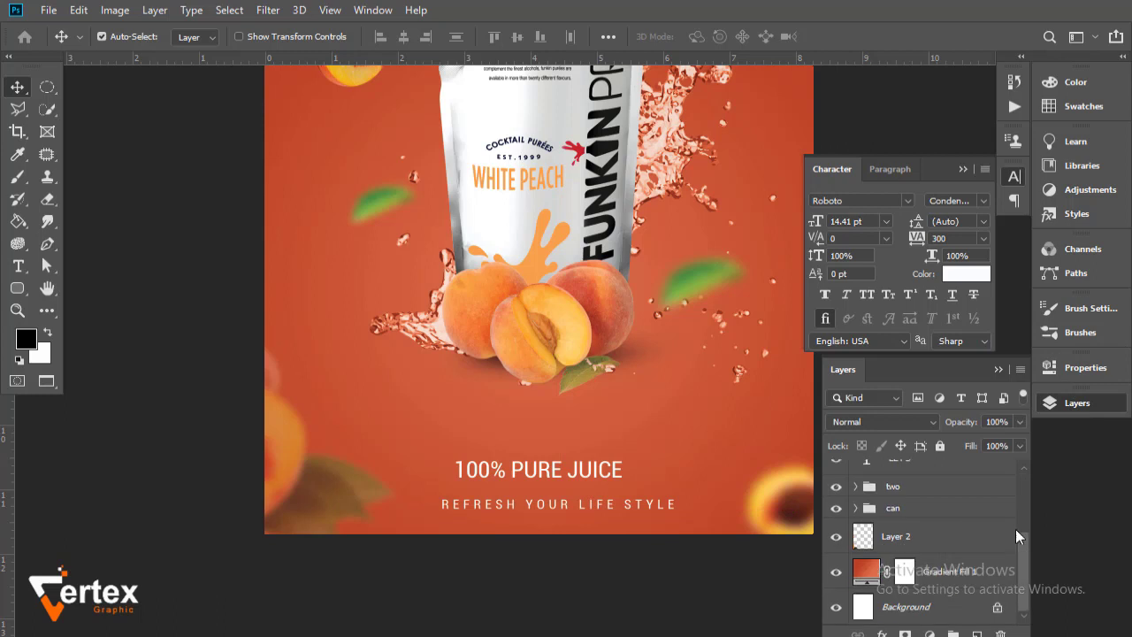
left_click(933, 610)
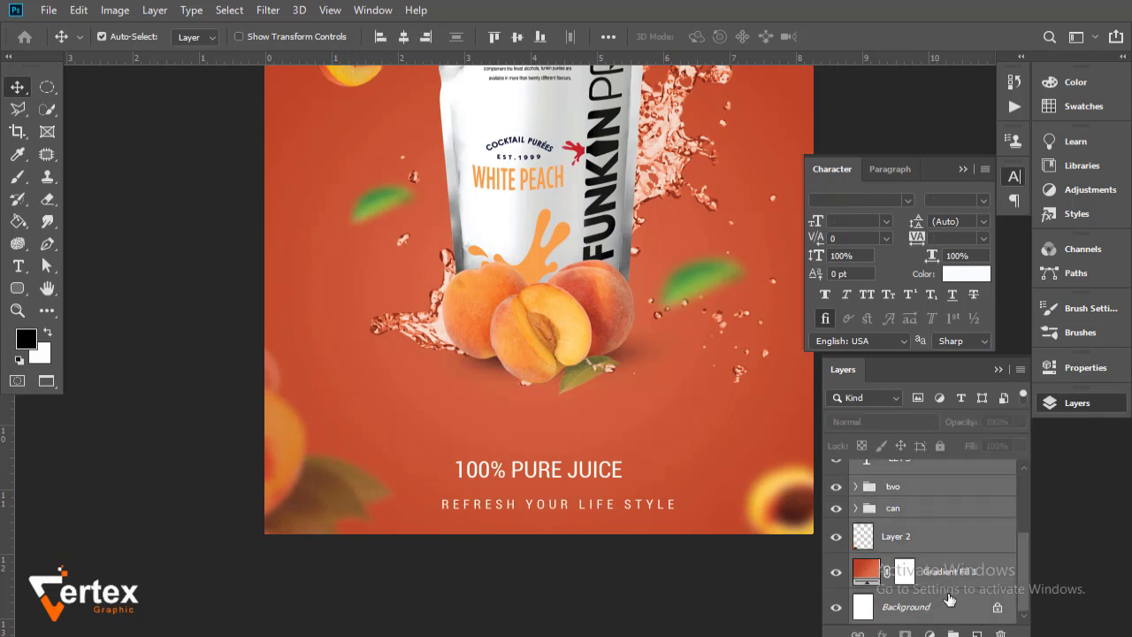
scroll(951, 584, "up", 4)
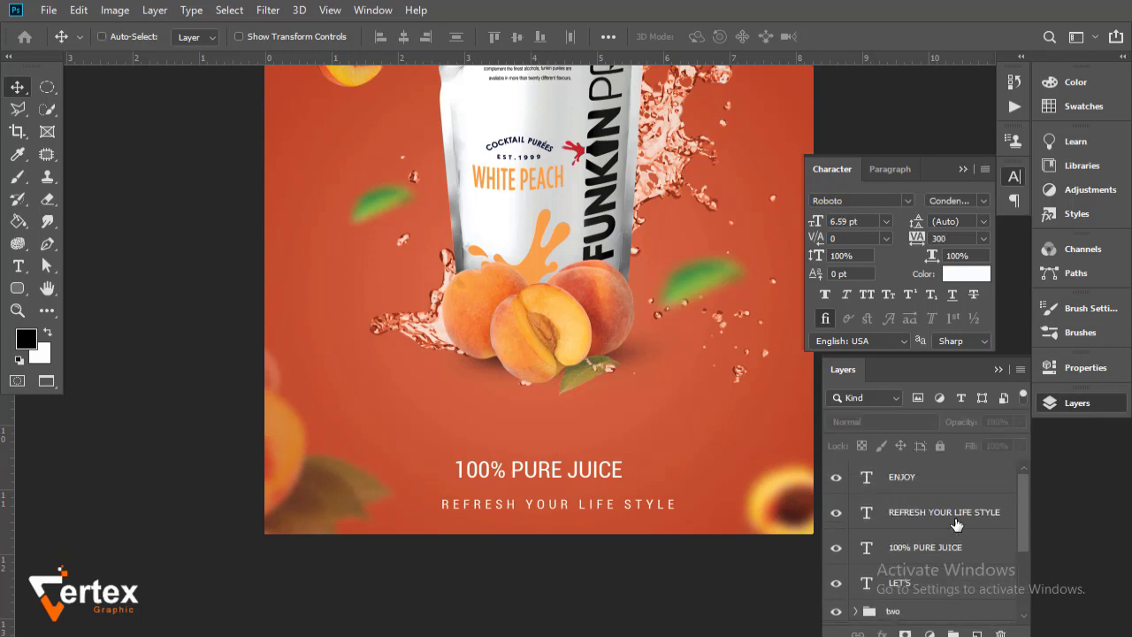
left_click(956, 524)
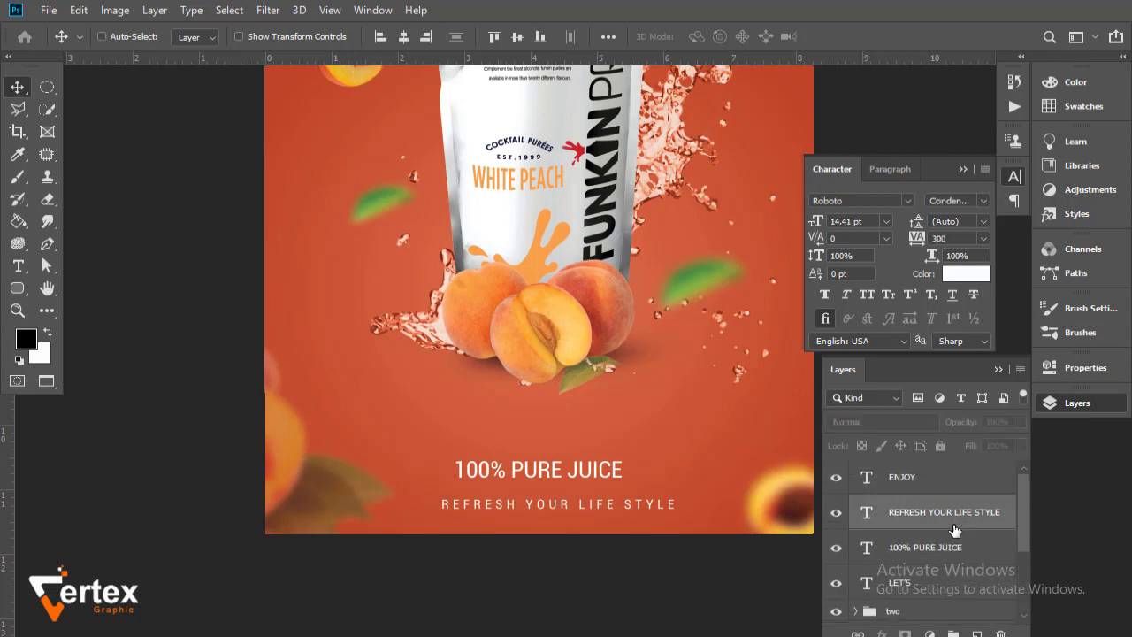
left_click(406, 37)
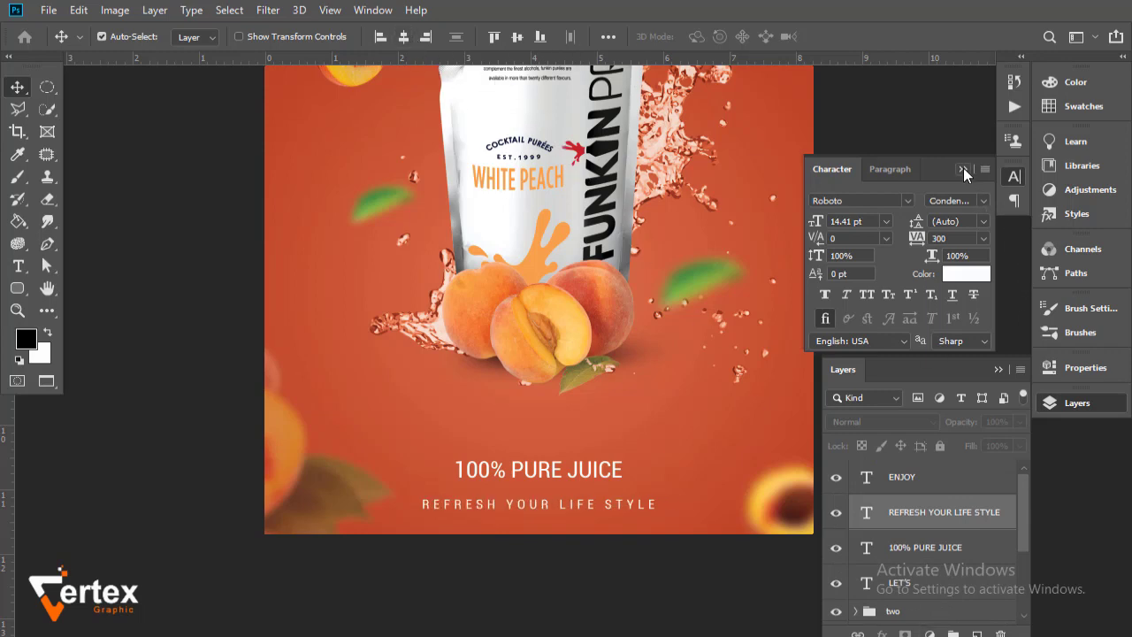
left_click(963, 169)
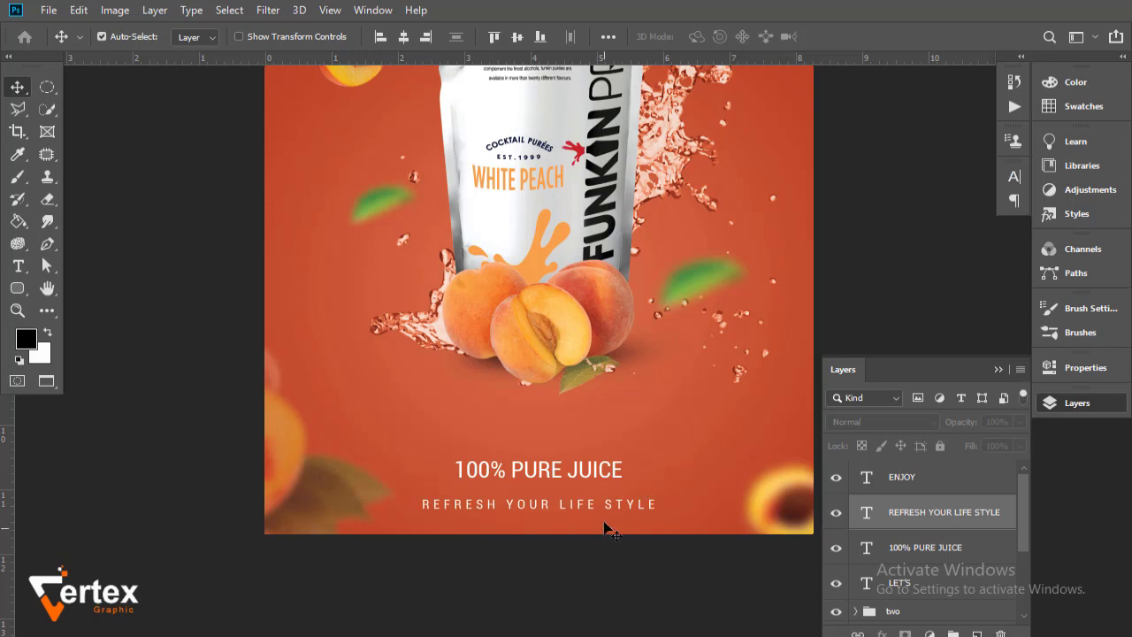
- Nudge the tagline up against 100% PURE JUICE, then shift both lines down together
key("Up")
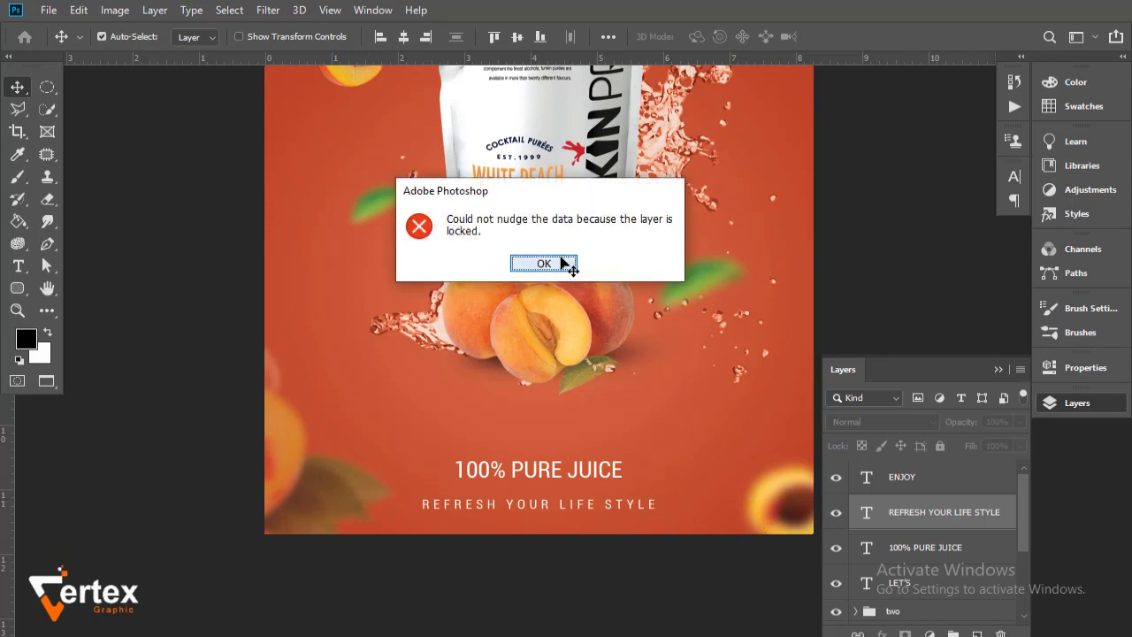
left_click(566, 263)
key("Up")
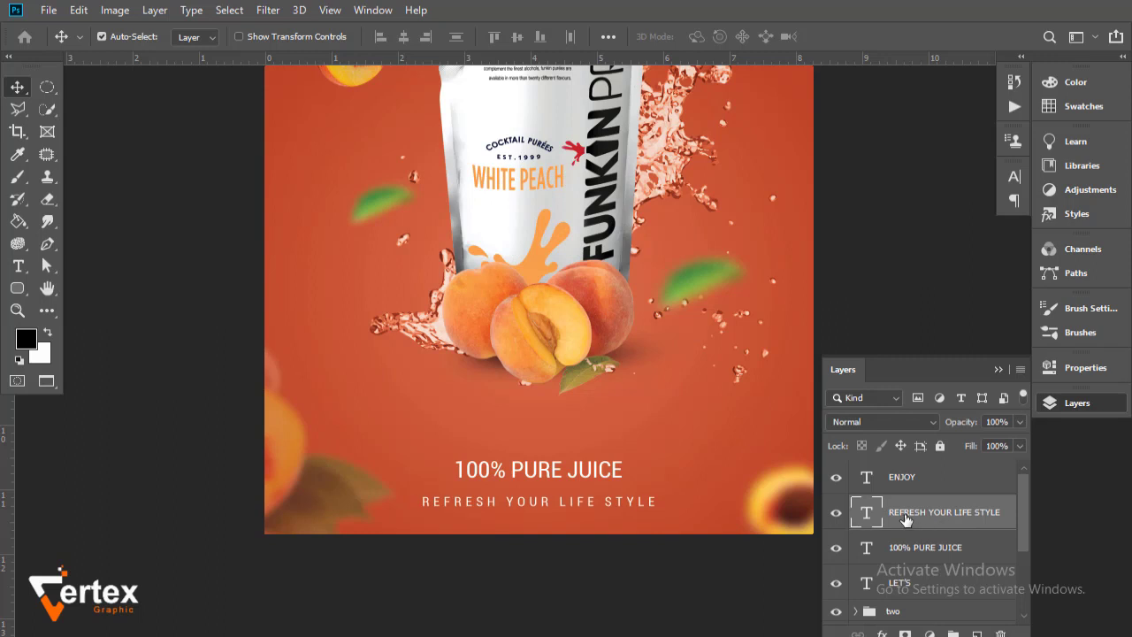
key("Up")
key("Up")
key("Up")
key("Up")
key("Up")
key("Up")
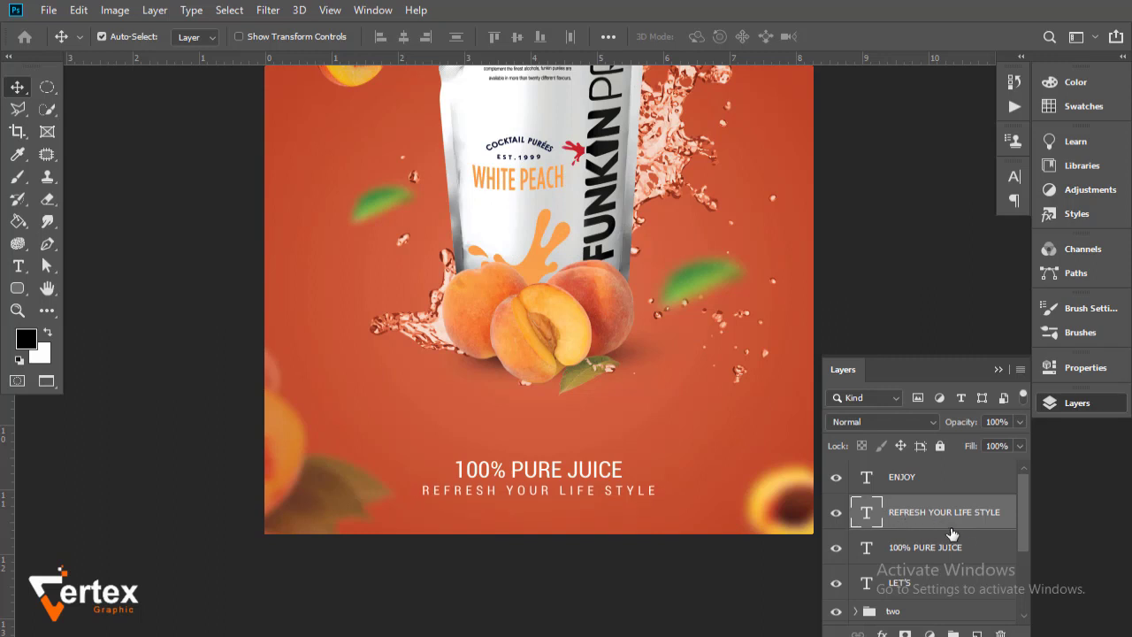
key("Up")
left_click(923, 556, "shift")
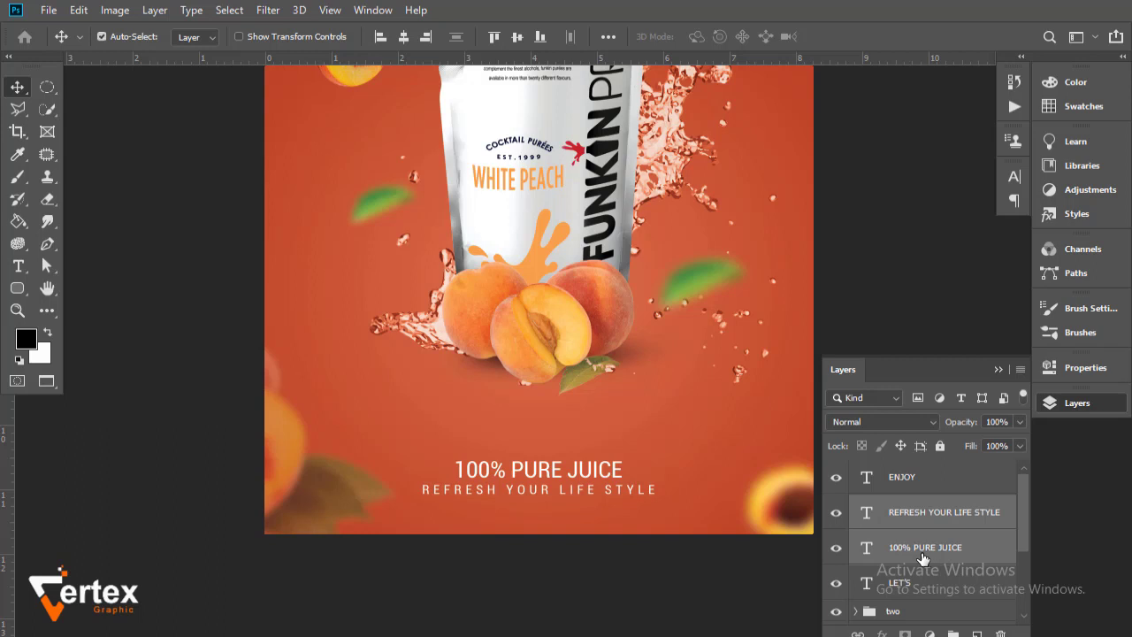
key("Down")
key("Down")
key("Down")
key("Down")
key("Down")
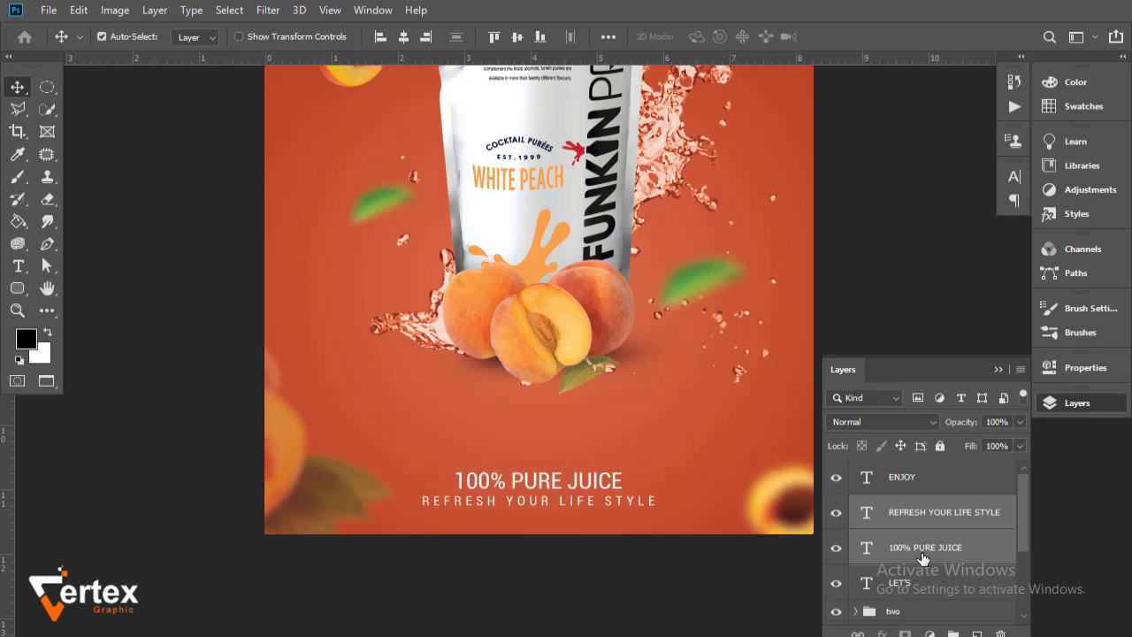
left_click(998, 368)
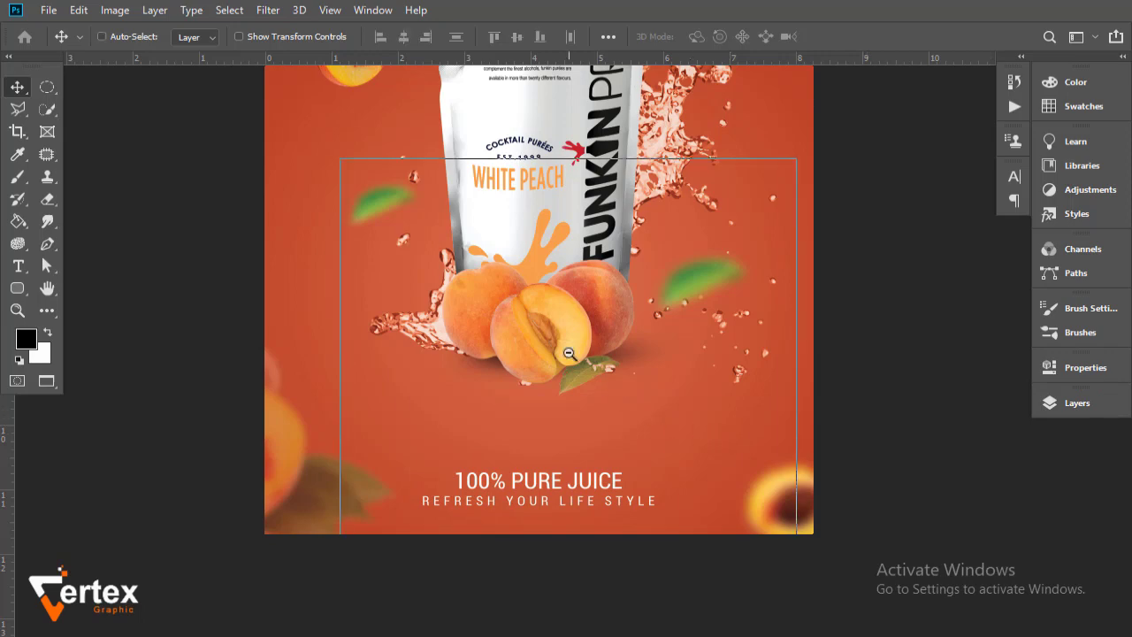
- Fit the whole poster in view and centre ENJOY horizontally against the Background
mouse_move(569, 354)
left_mouse_down()
mouse_move(564, 383)
mouse_move(555, 379)
left_mouse_up()
key("ctrl+r")
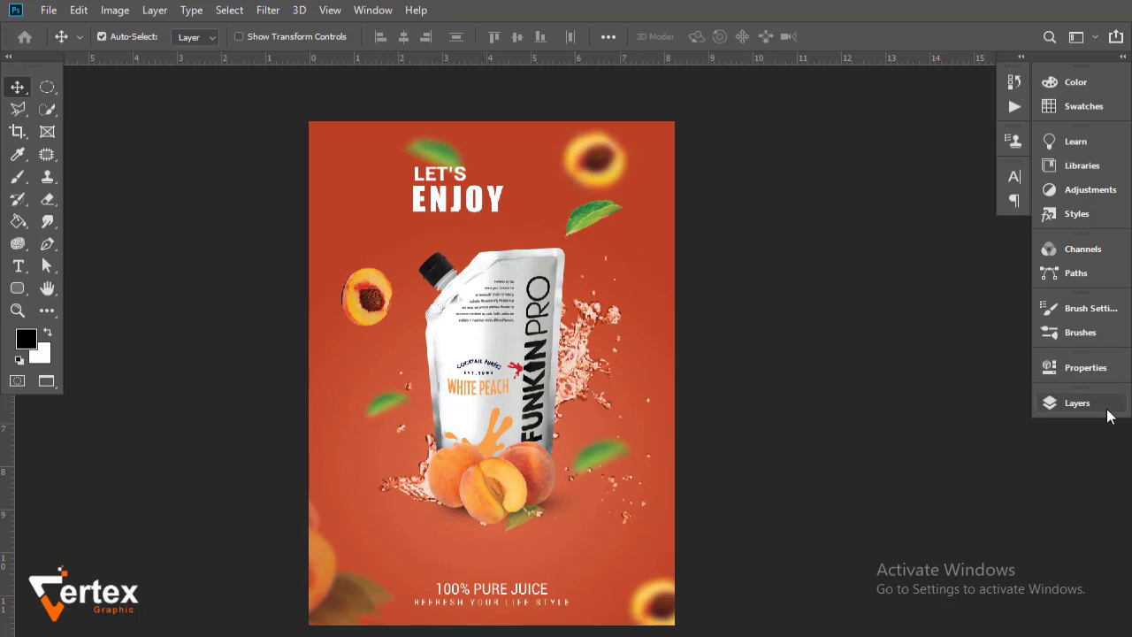
left_click(1049, 407)
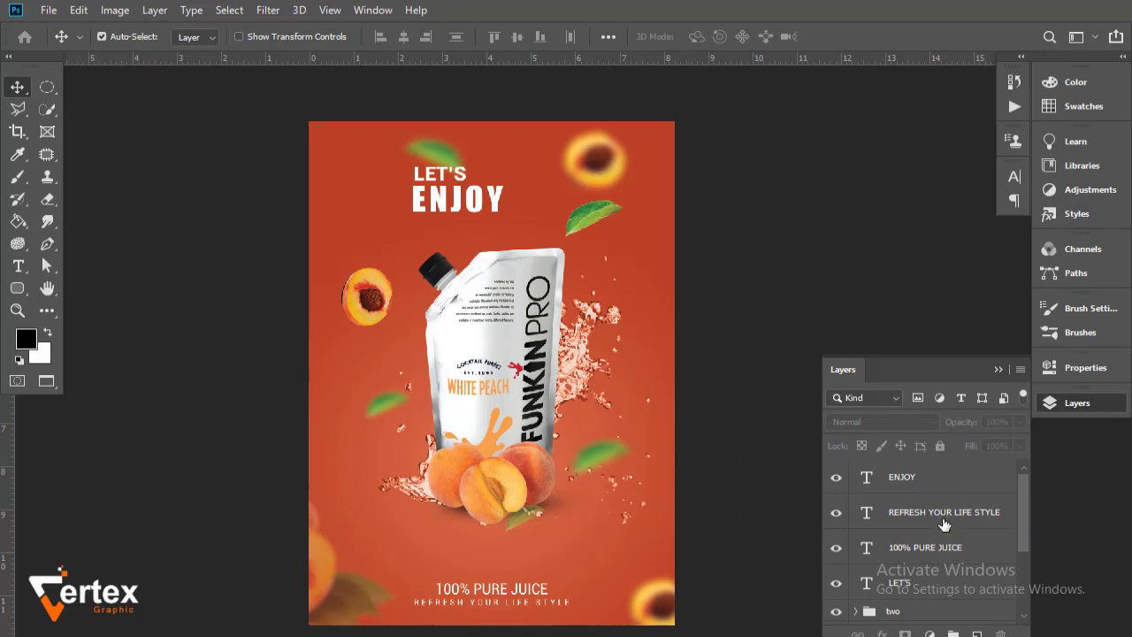
left_click(941, 522)
left_click(924, 483)
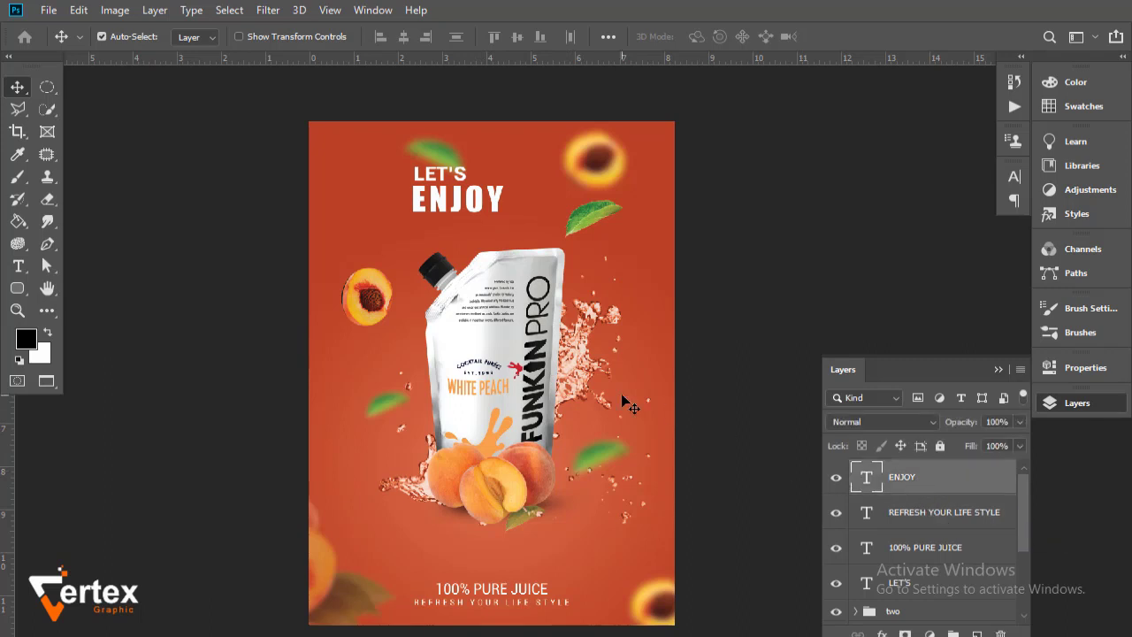
scroll(938, 551, "down", 1)
scroll(938, 550, "down", 2)
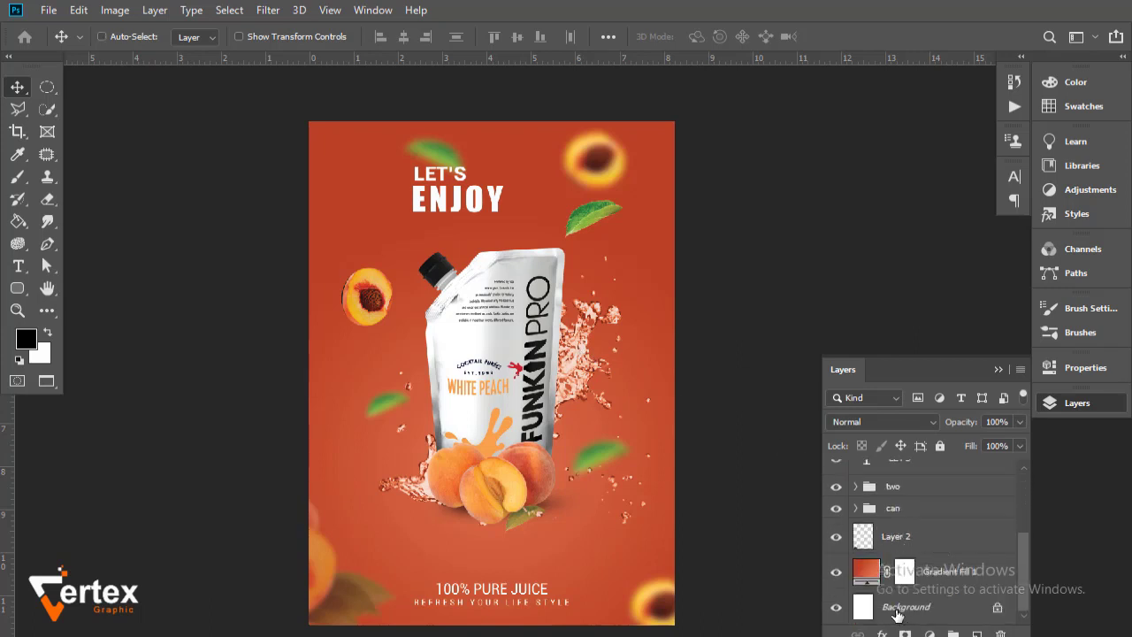
left_click(898, 611)
left_click(407, 41)
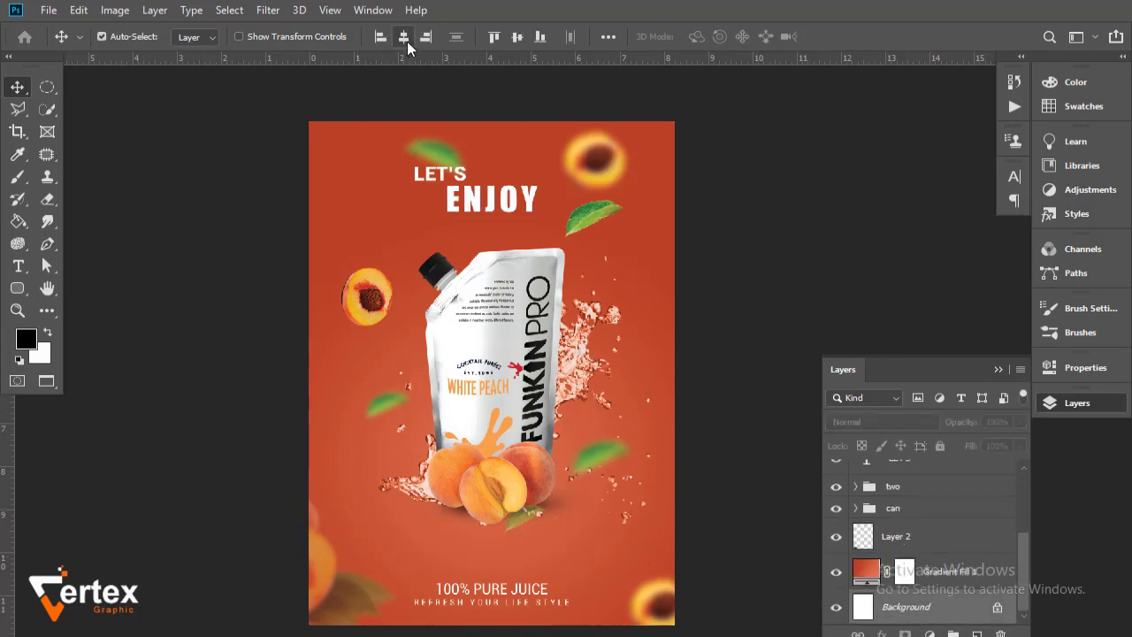
- Move LET'S so it sits centred just above ENJOY
scroll(939, 494, "up", 3)
left_click(920, 487)
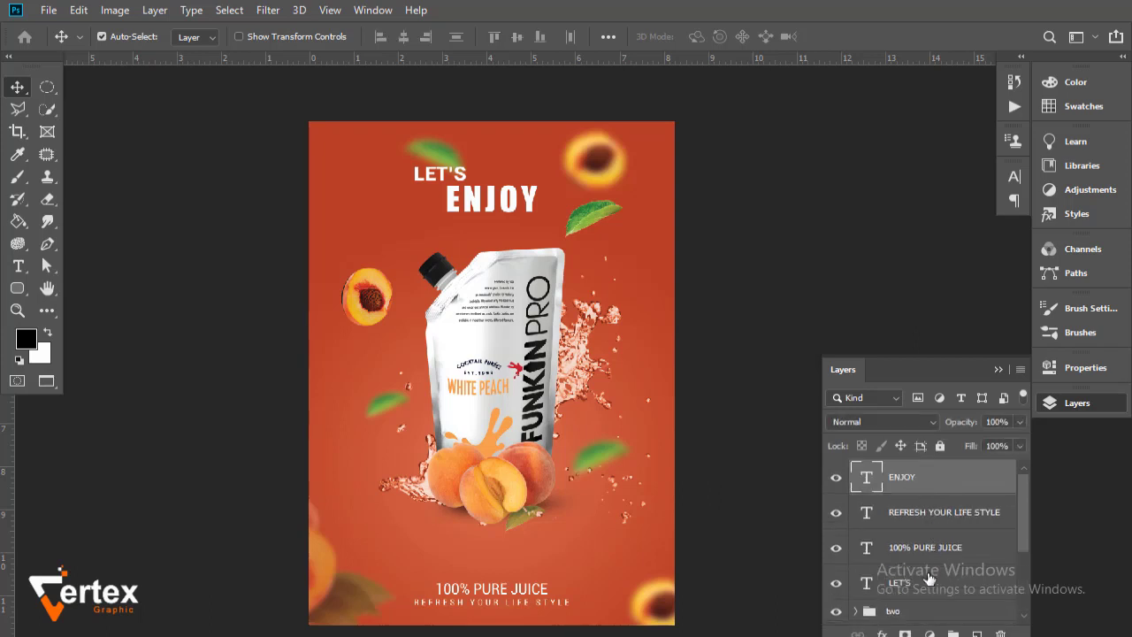
left_click(920, 584)
left_click_drag(434, 175, 467, 182)
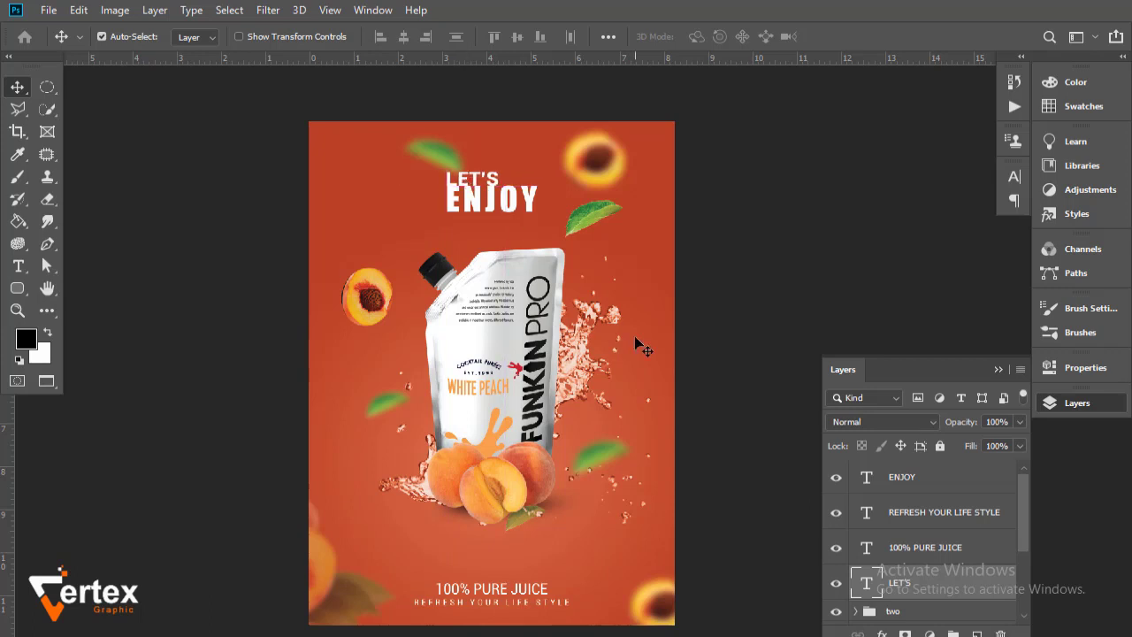
key("Up")
key("Up")
key("Up")
key("Up")
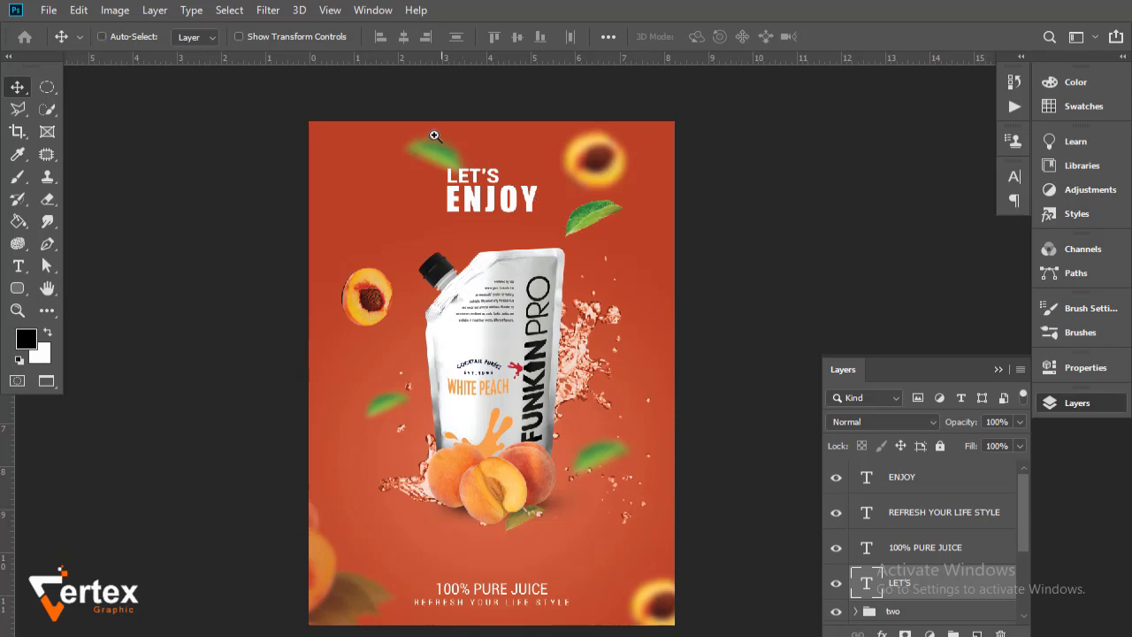
- Switch LET'S from Roboto Black to Light and nudge it slightly left
scroll(602, 276, "up", 4)
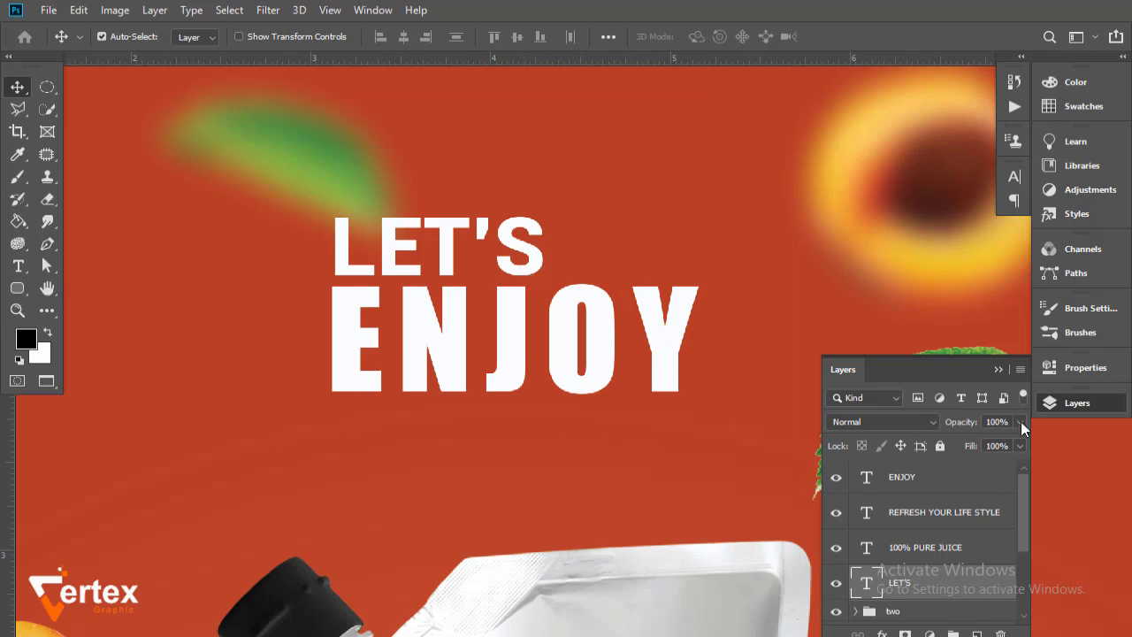
left_click(1015, 177)
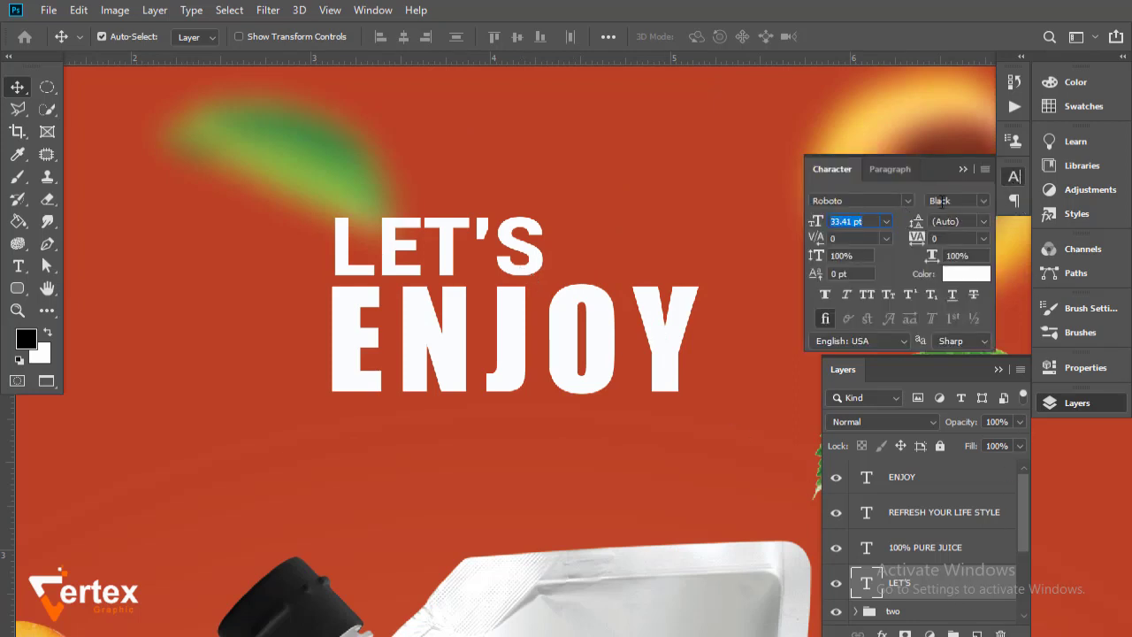
left_click(984, 200)
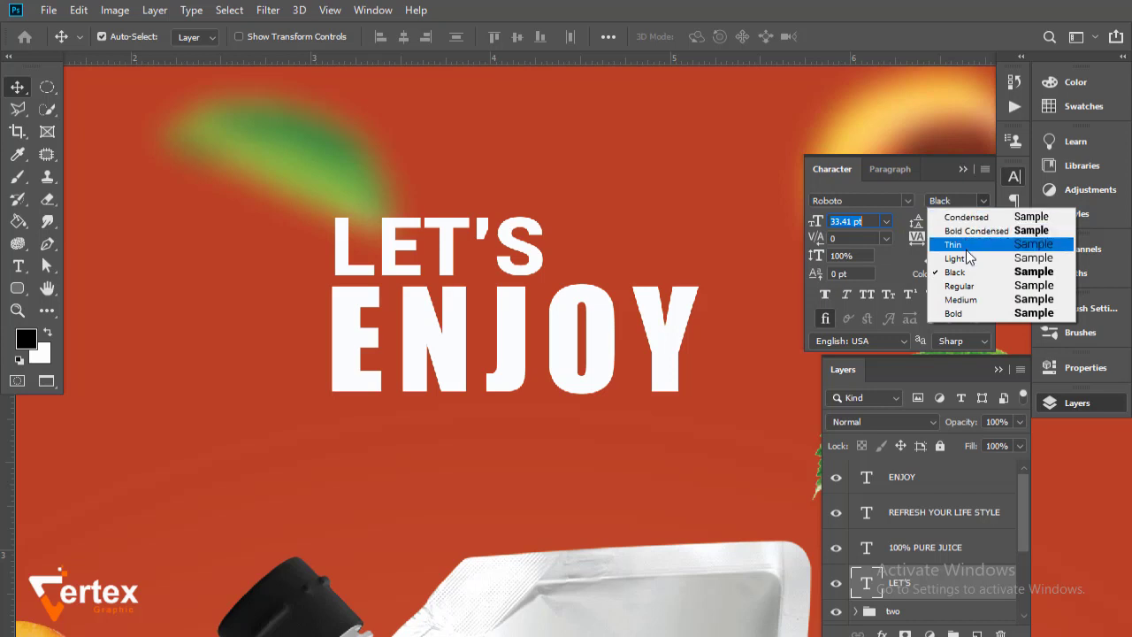
left_click(968, 258)
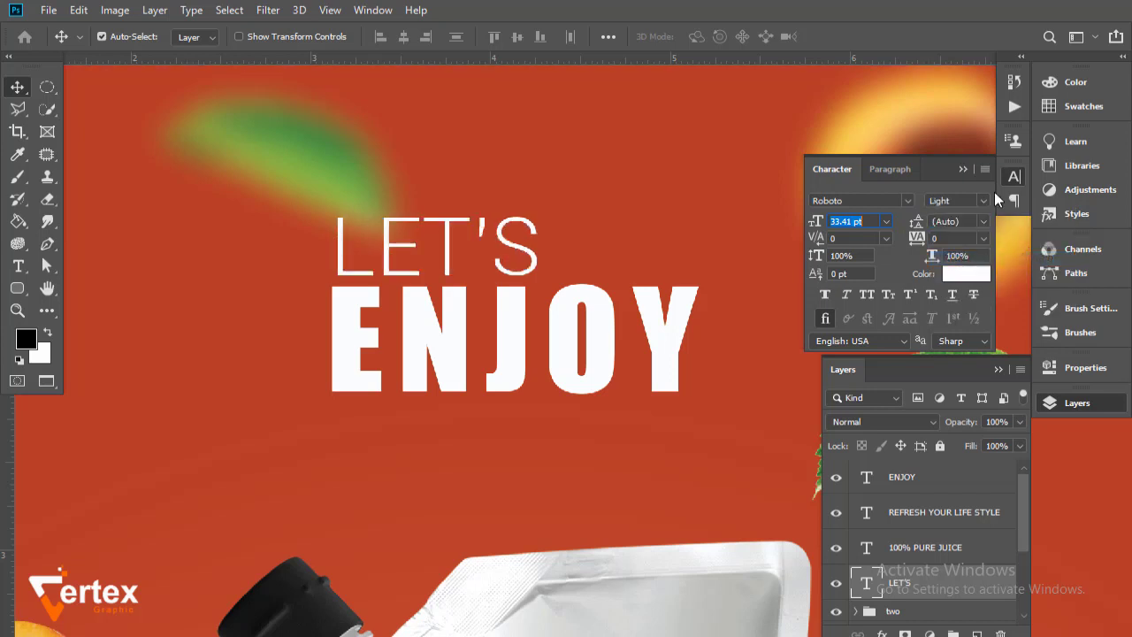
left_click(983, 169)
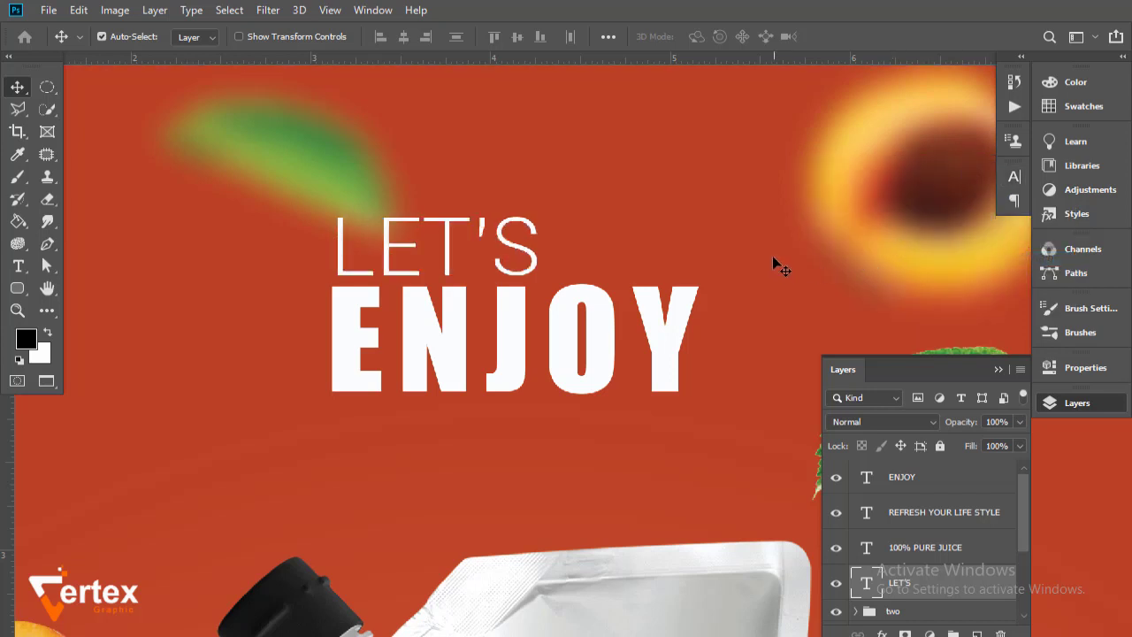
key("Left")
key("Left")
key("Left")
key("Left")
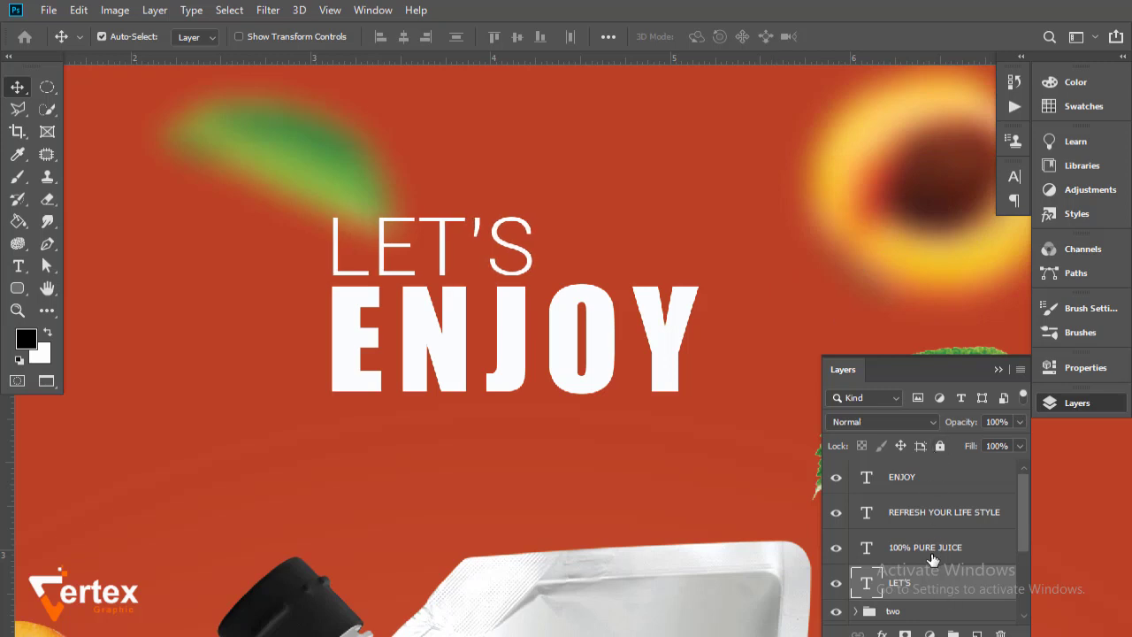
left_click(925, 479)
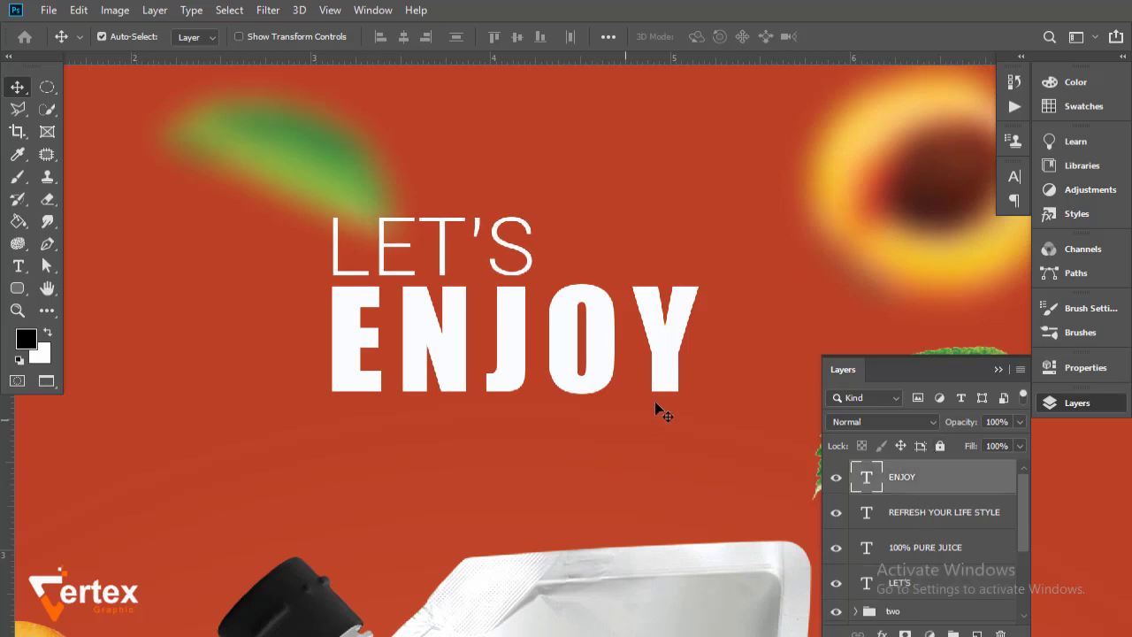
- Enlarge ENJOY to 57.88 pt and nudge it slightly lower beneath LET'S
left_click(1014, 176)
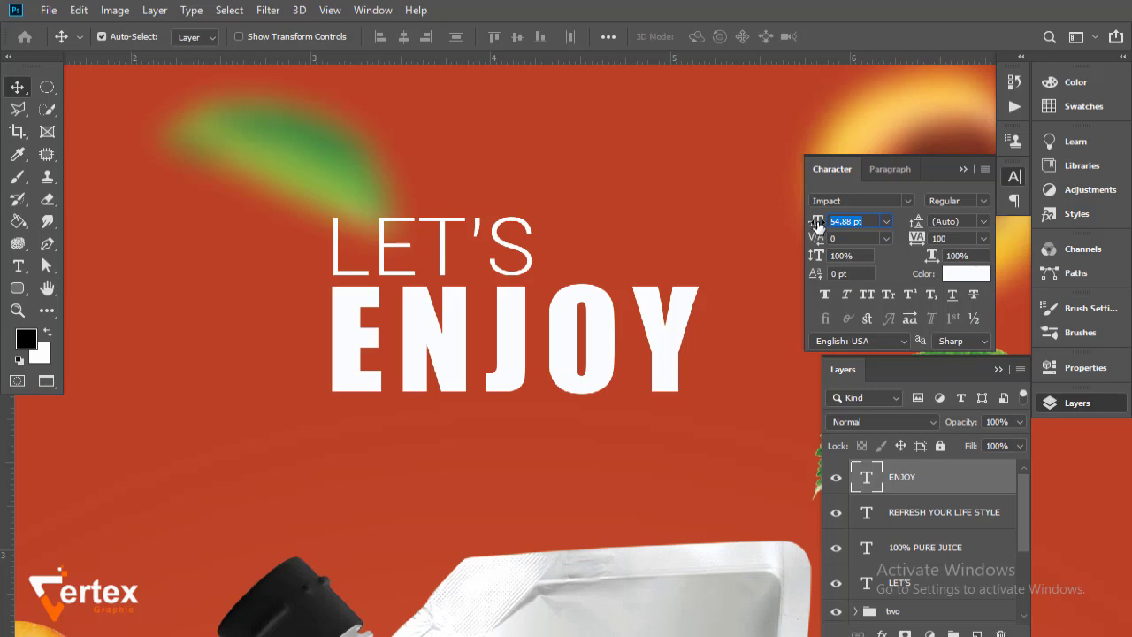
left_click_drag(817, 226, 823, 224)
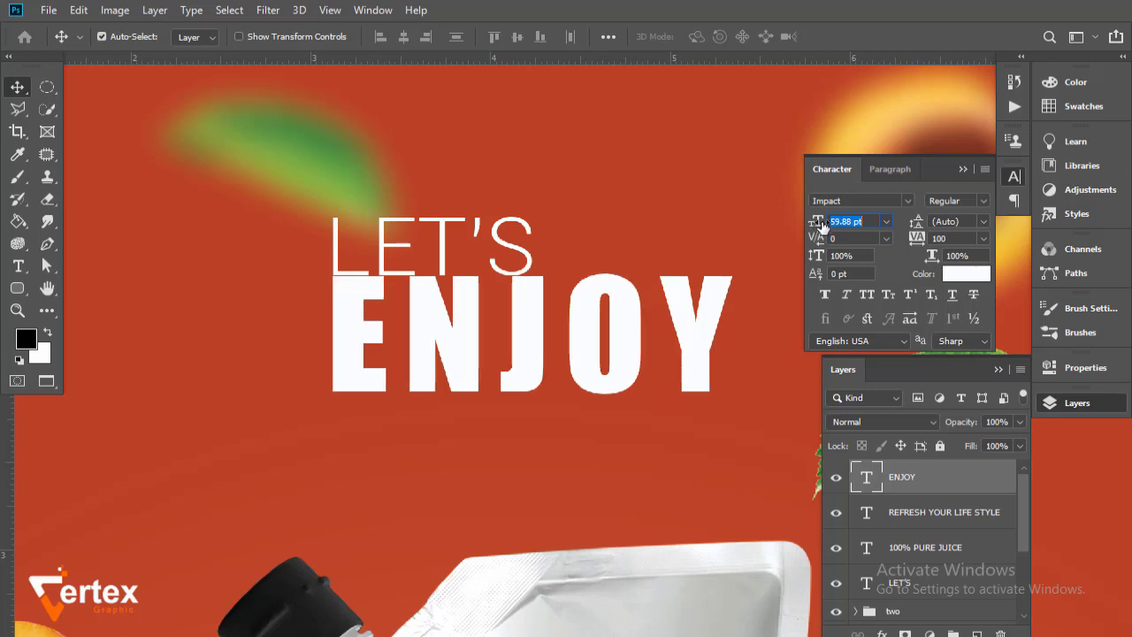
key("Down")
key("Down")
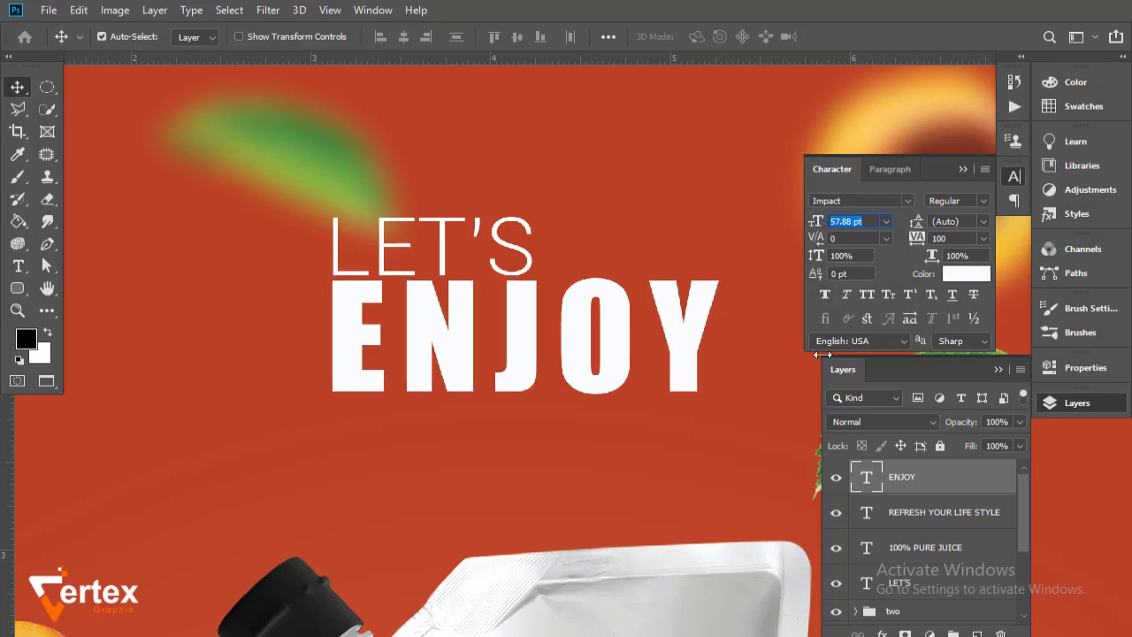
left_click(698, 324)
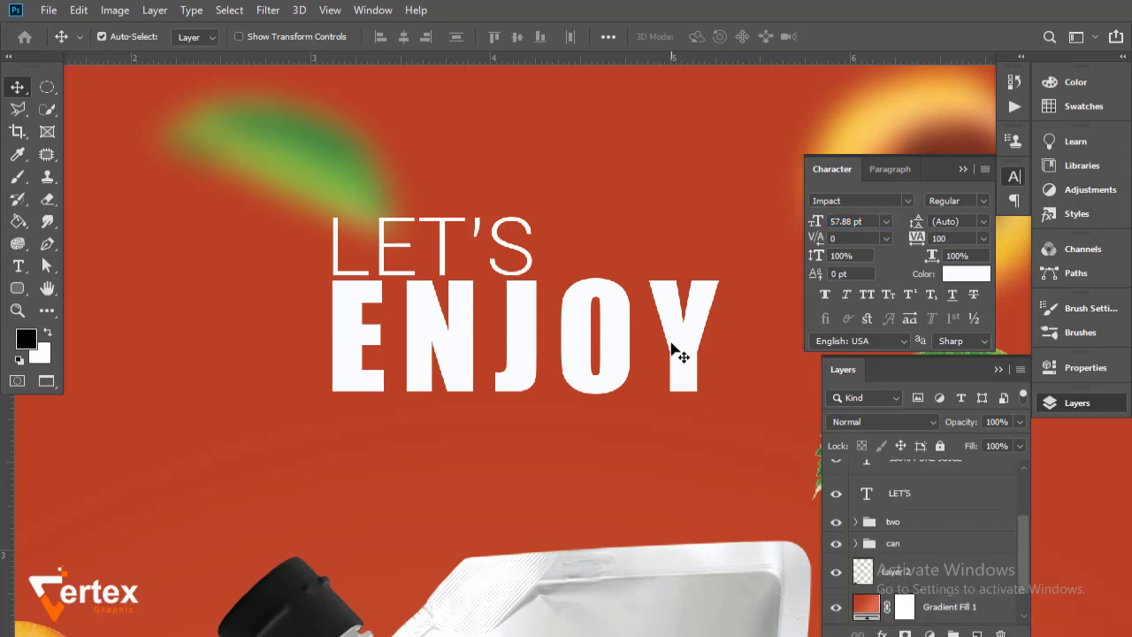
key("Down")
key("Down")
key("Down")
key("Down")
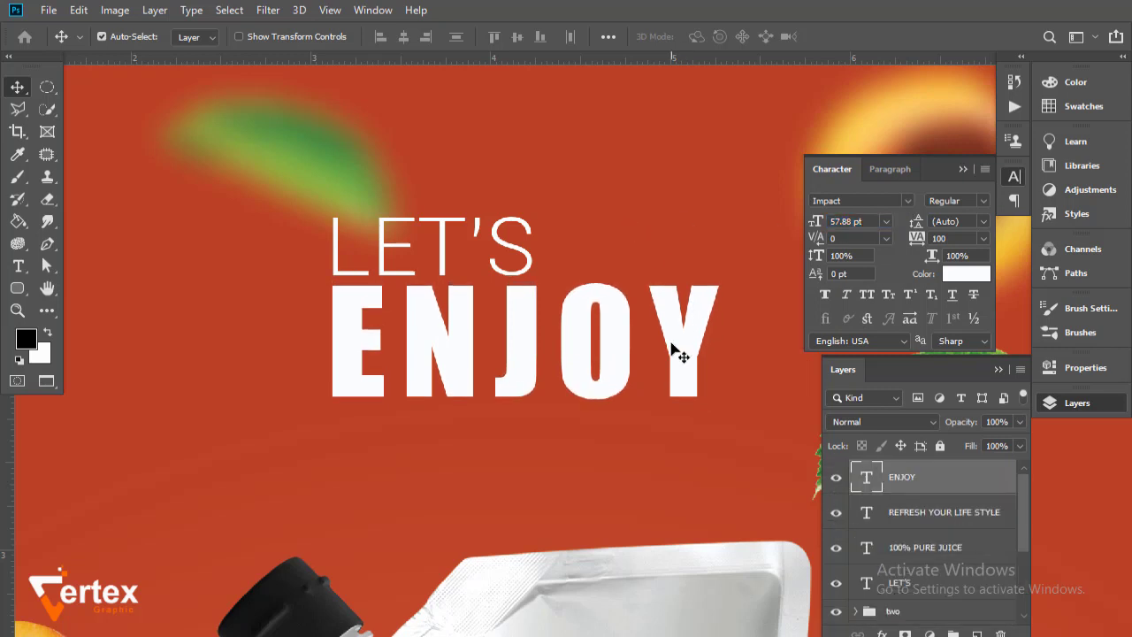
key("Down")
key("Down")
left_click(968, 170)
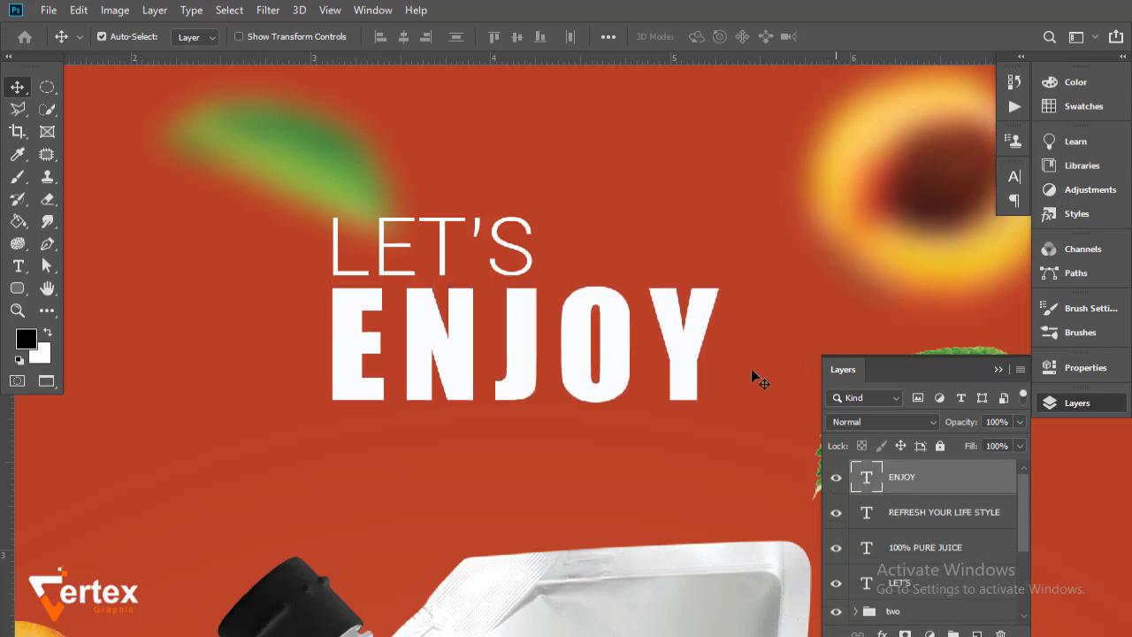
left_click(998, 369)
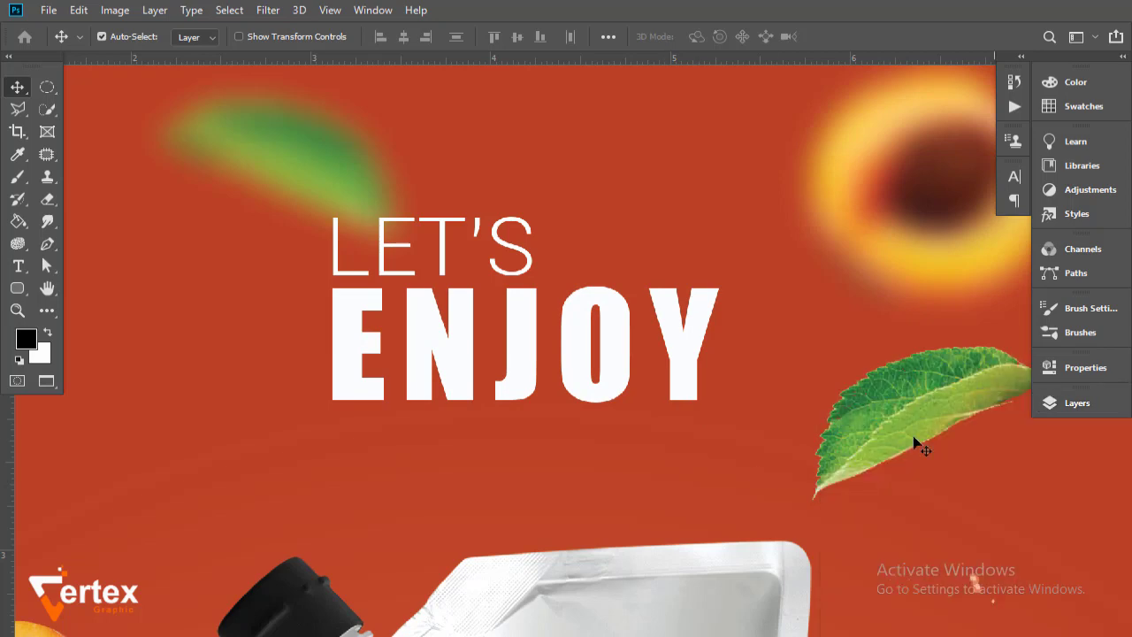
- Zoom out to the full poster, reshow the Layers list, and open the File menu
left_click(617, 427, "alt")
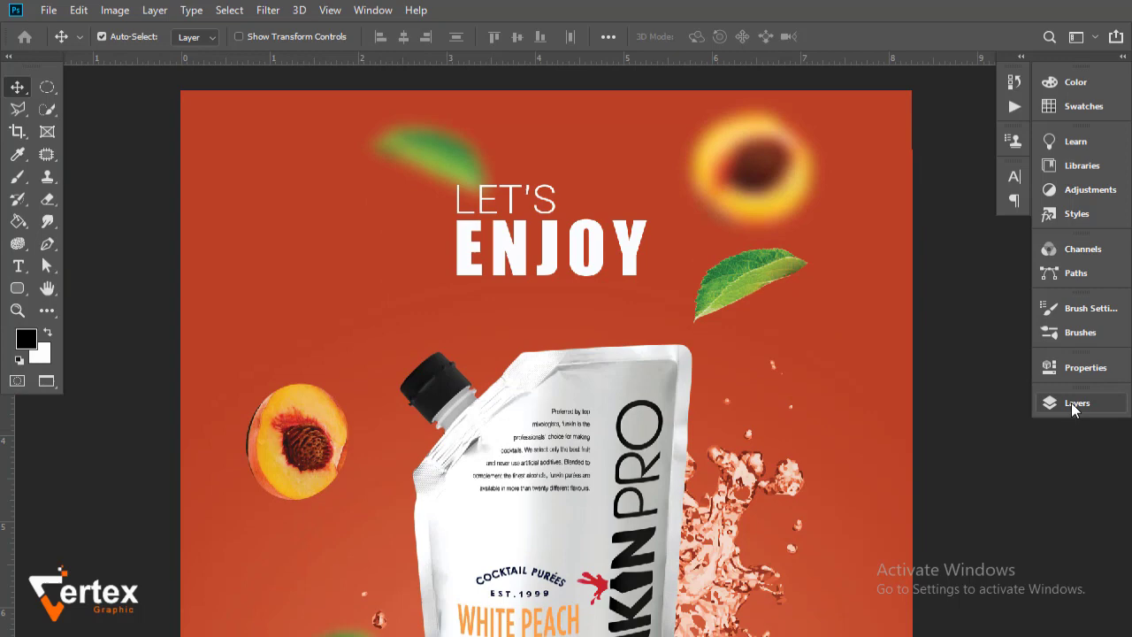
left_click(1071, 402)
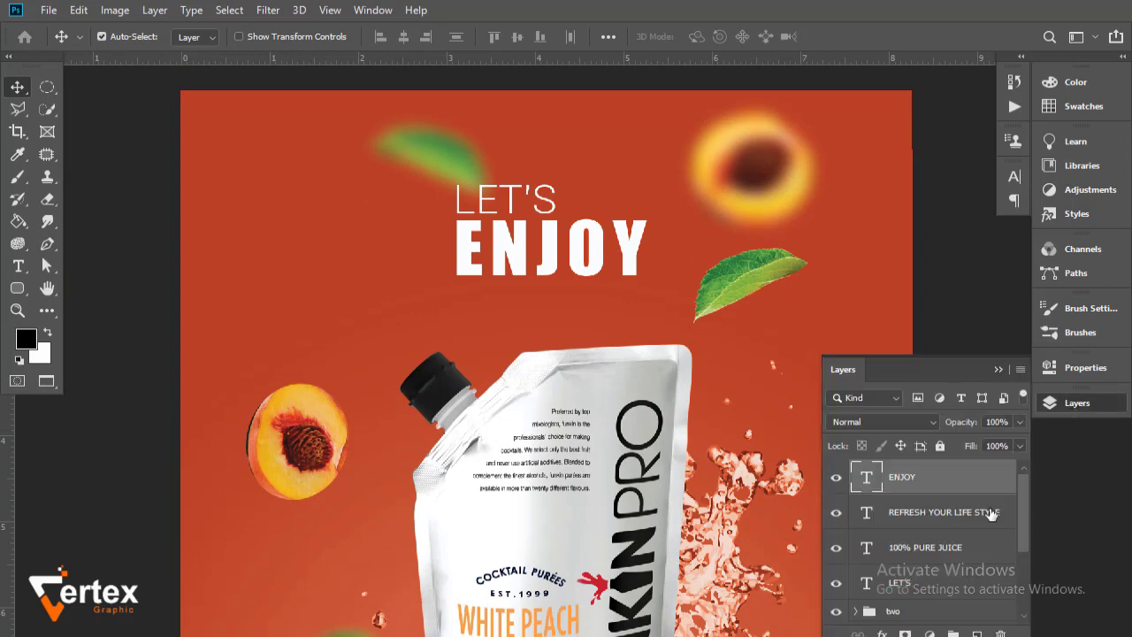
scroll(902, 497, "down", 2)
scroll(902, 497, "down", 1)
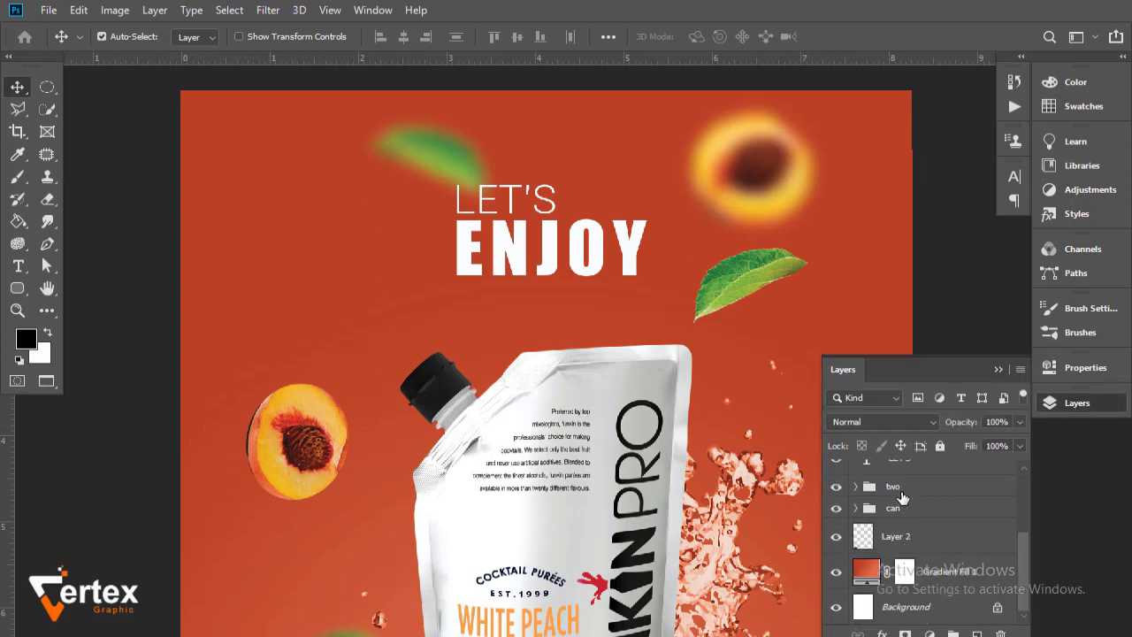
scroll(902, 498, "up", 3)
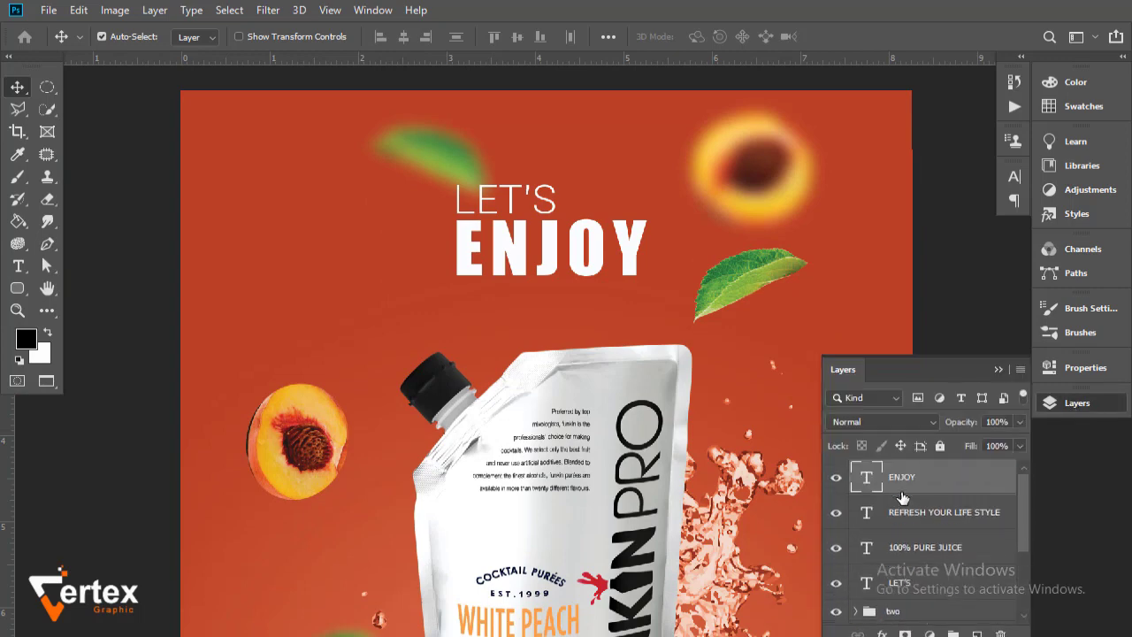
left_click(48, 10)
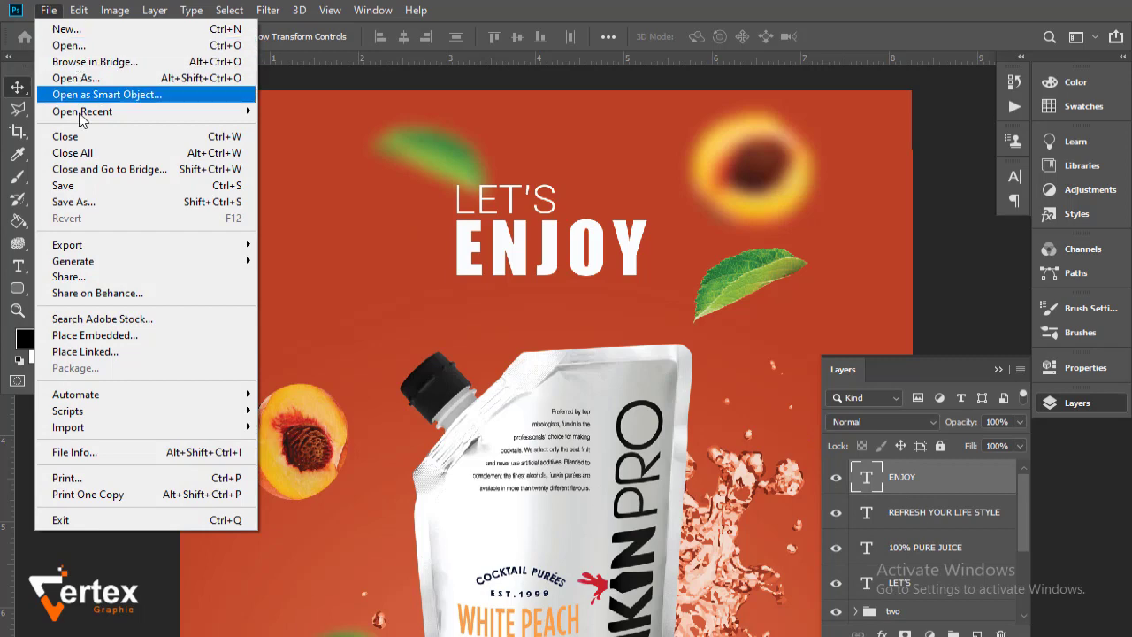
- Paste the leaf image over ENJOY and clip it into the letters
left_click(313, 341)
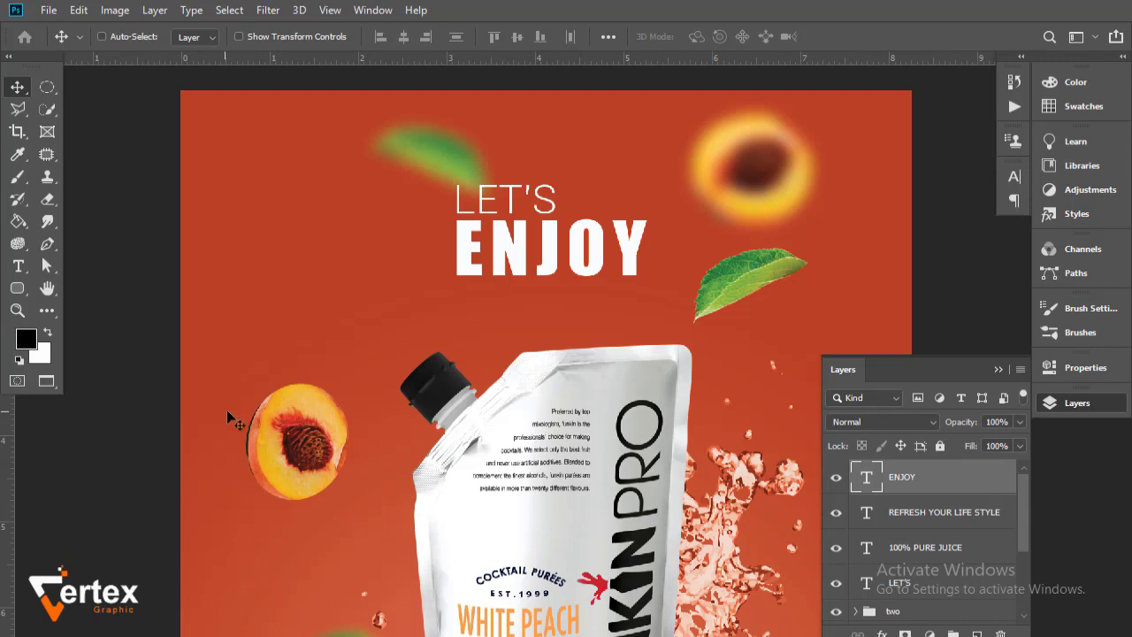
key("ctrl+v")
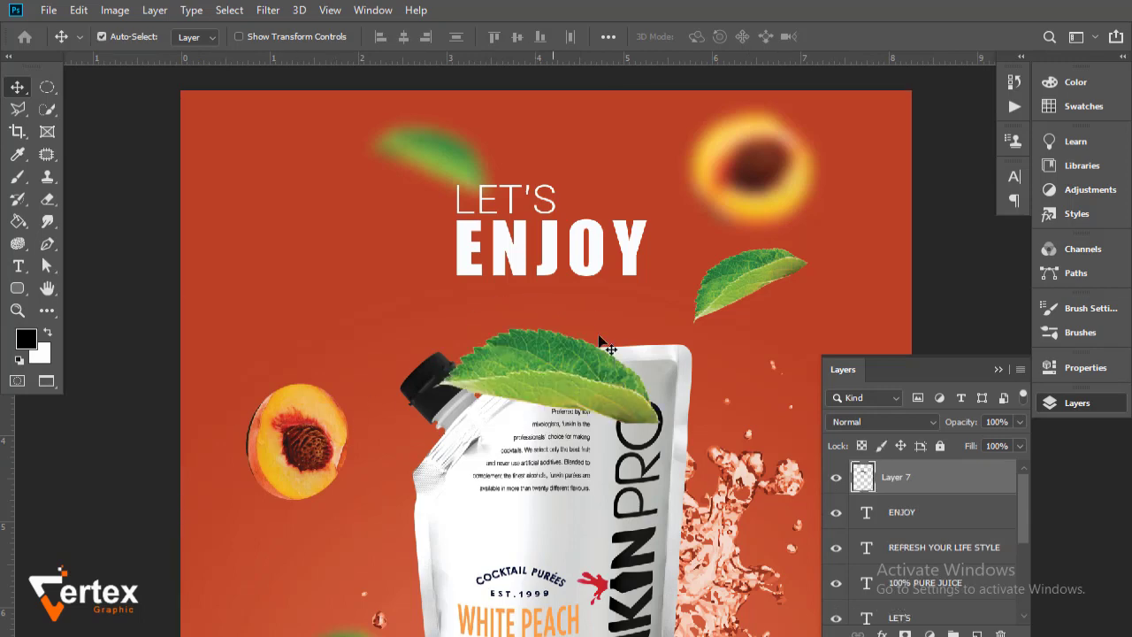
mouse_move(585, 356)
left_mouse_down()
mouse_move(584, 271)
mouse_move(571, 270)
left_mouse_up()
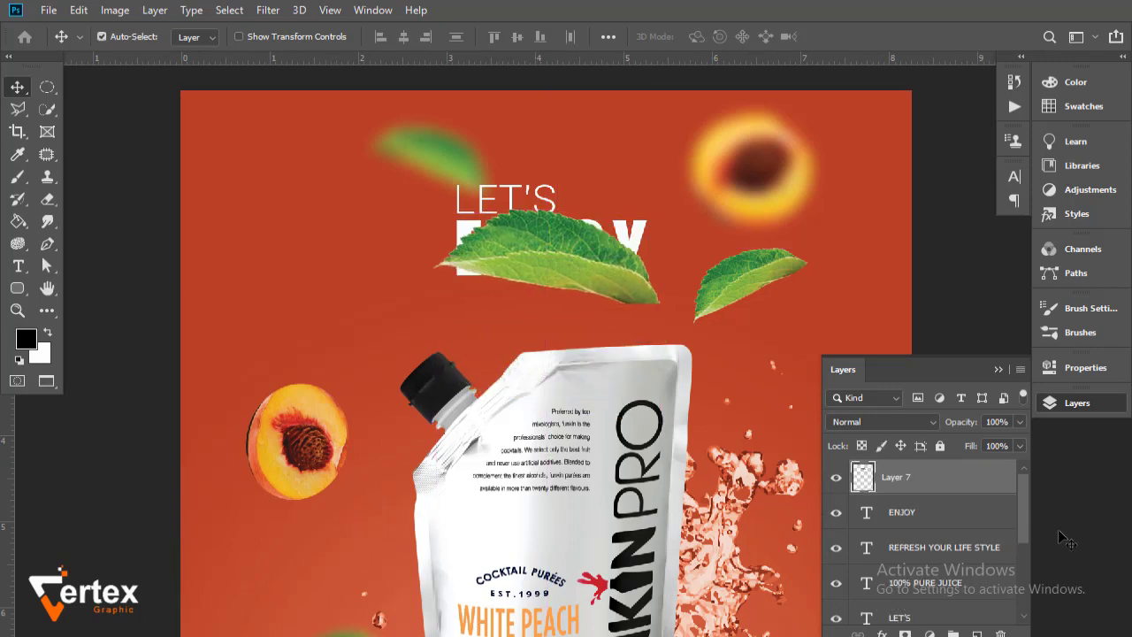
left_click(924, 494, "alt")
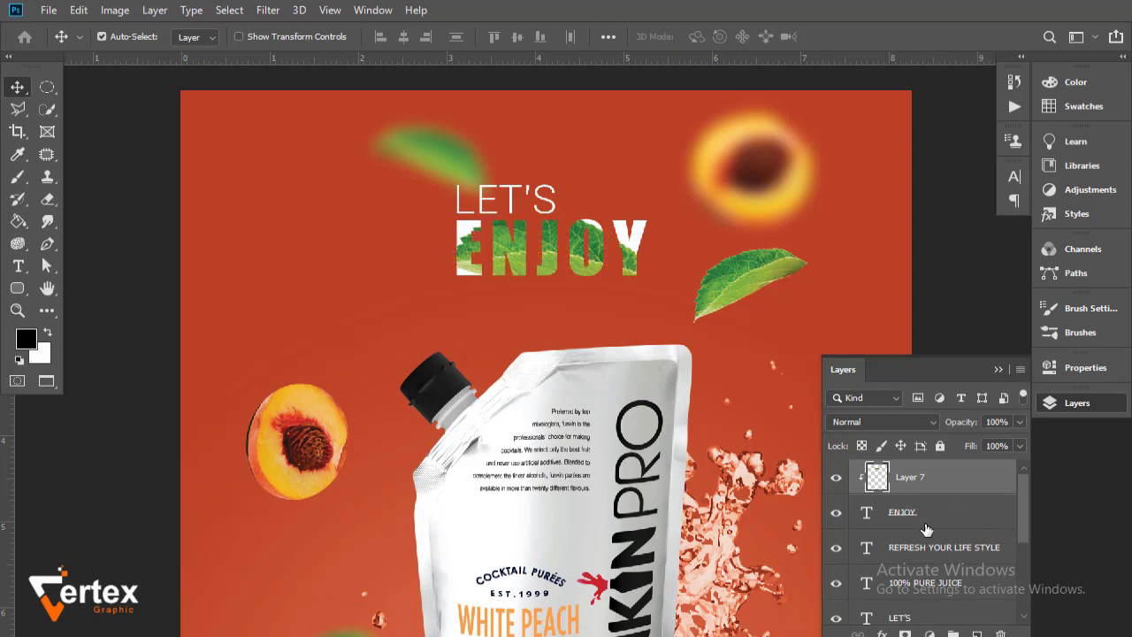
left_click(1019, 423)
left_click_drag(1001, 445, 982, 443)
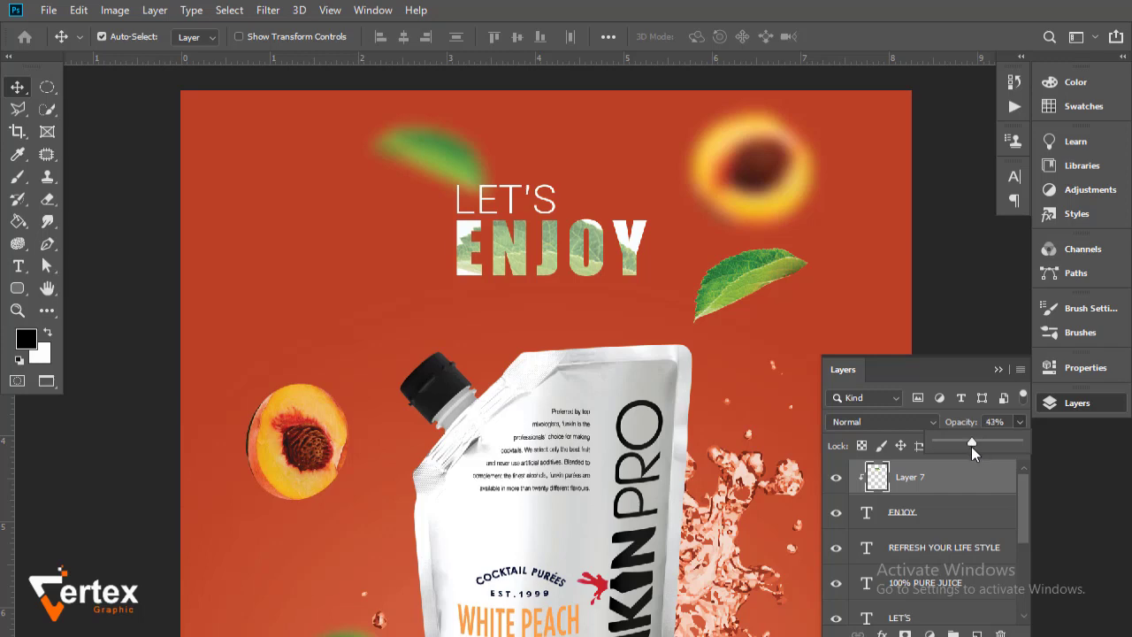
left_click_drag(972, 446, 970, 447)
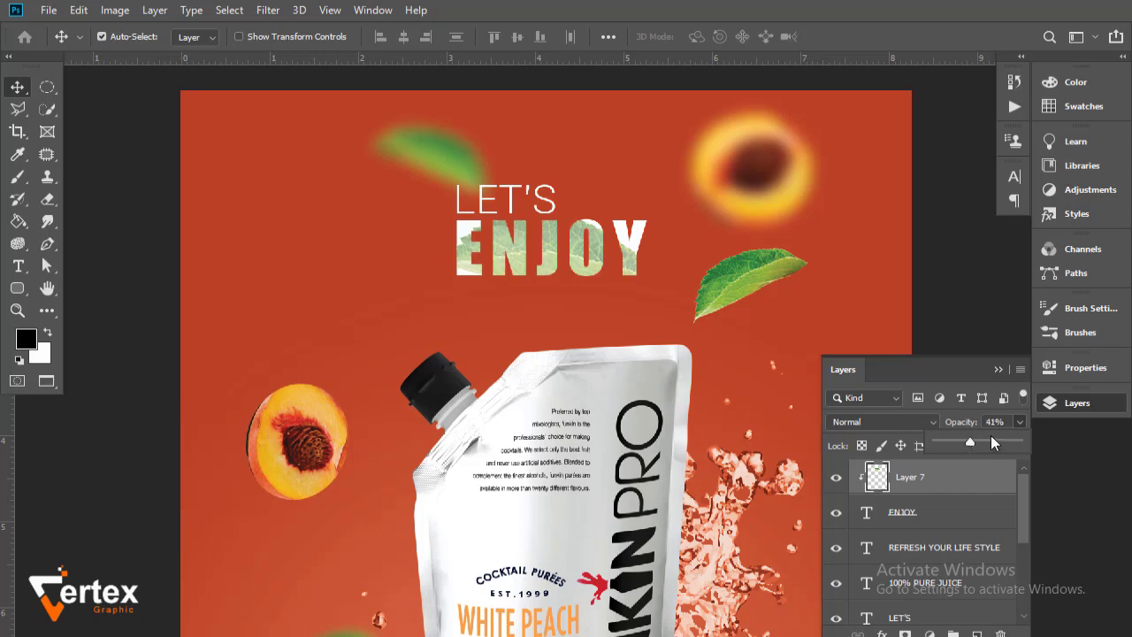
left_click_drag(967, 447, 1024, 447)
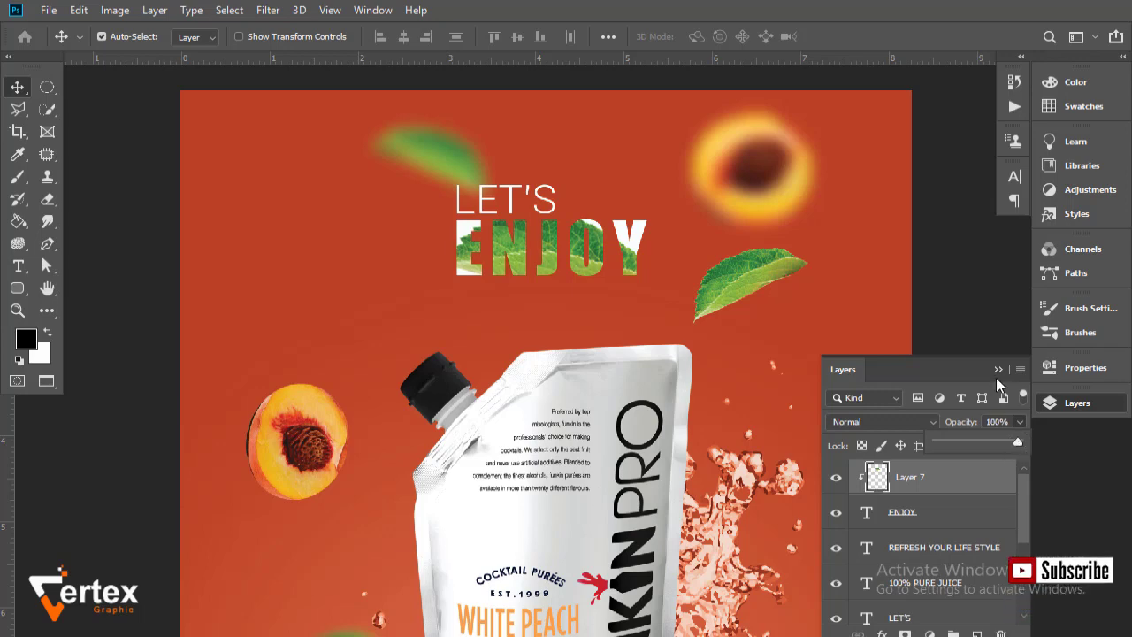
- Hide the layers list and nudge the leaf texture into place inside ENJOY
left_click(873, 418)
scroll(590, 369, "down", 3)
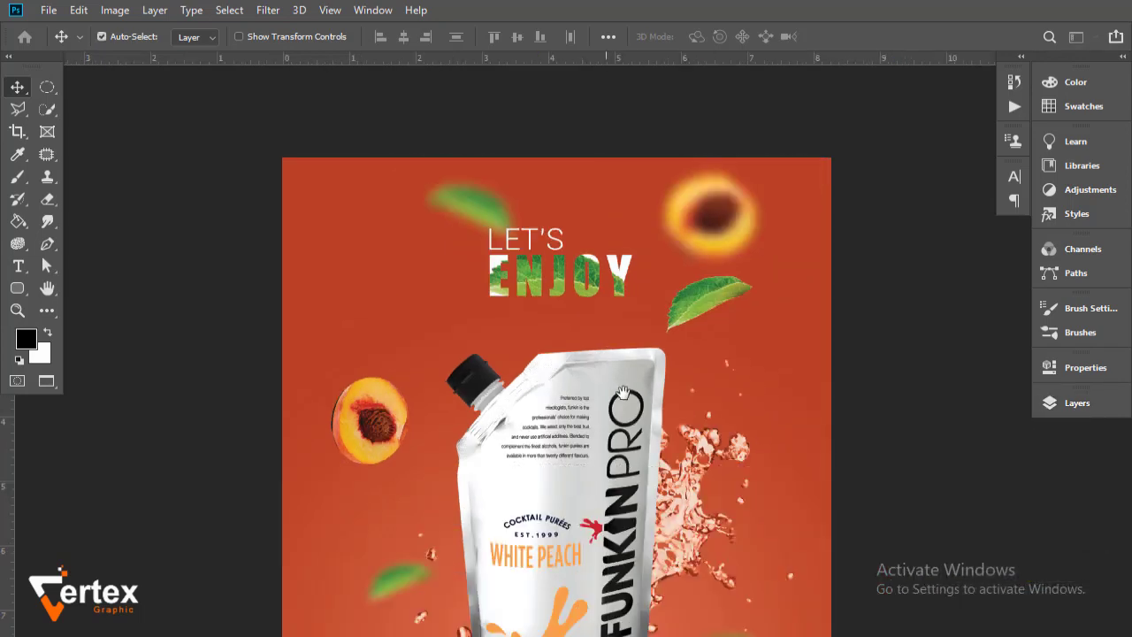
scroll(579, 338, "down", 2)
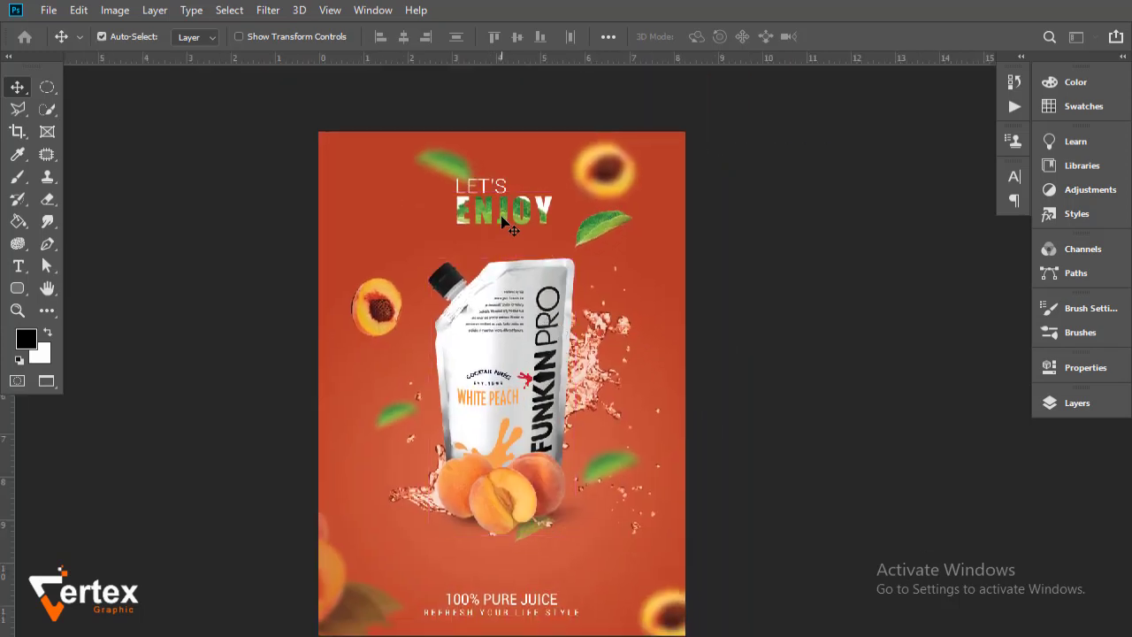
left_click_drag(501, 218, 506, 233)
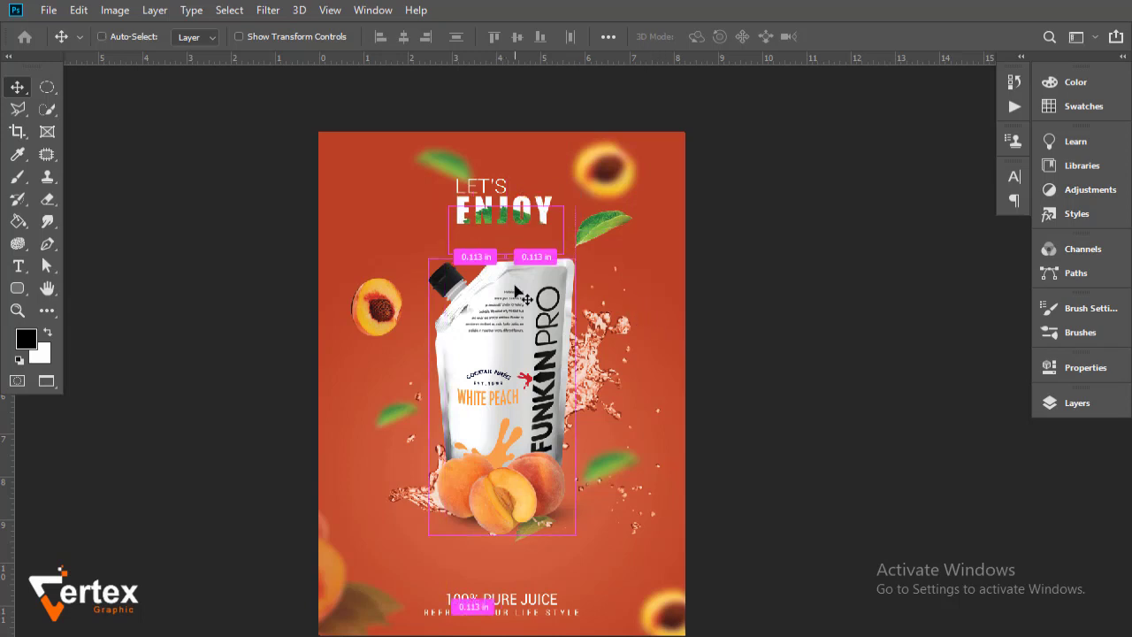
- Stretch the ENJOY leaf texture horizontally to about 128% width
key("ctrl+t")
left_click_drag(573, 226, 577, 233)
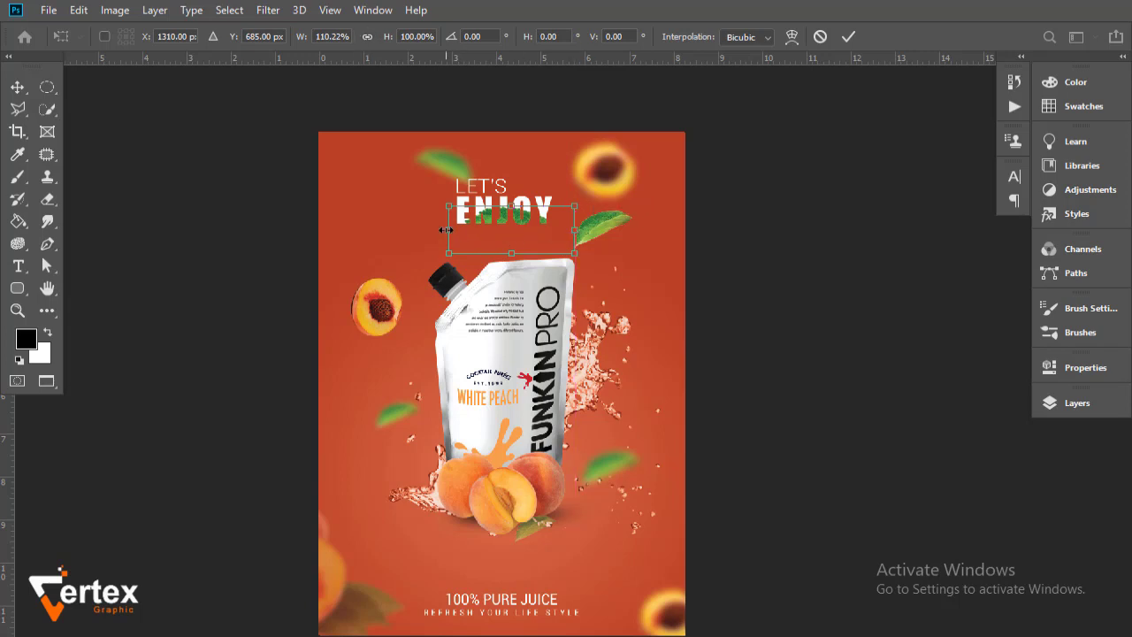
left_click_drag(445, 230, 429, 230)
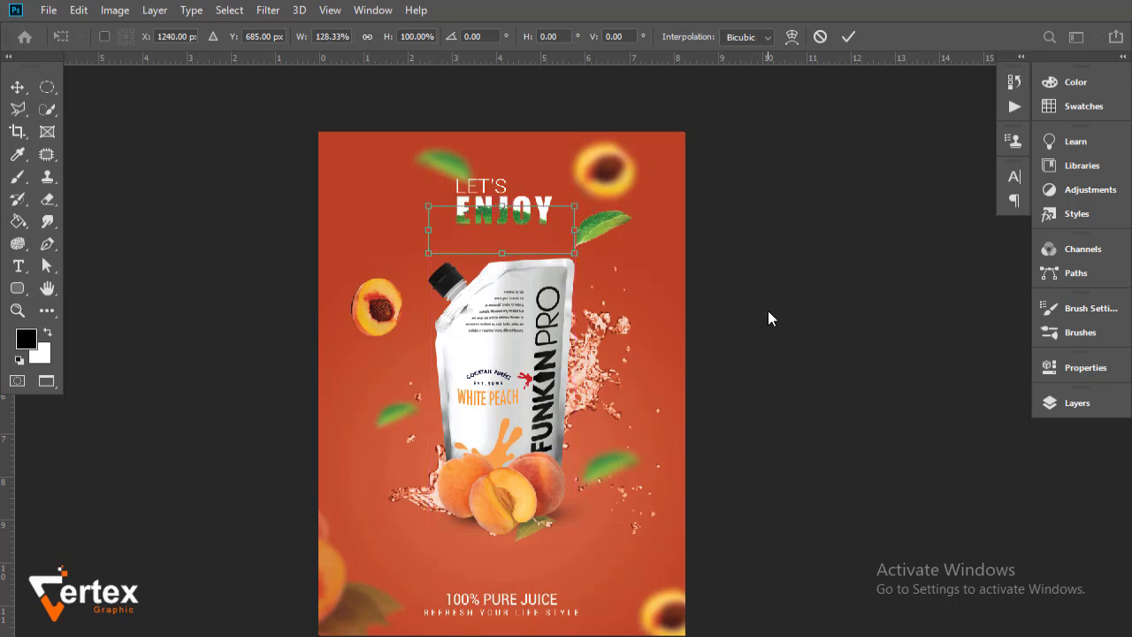
key("Return")
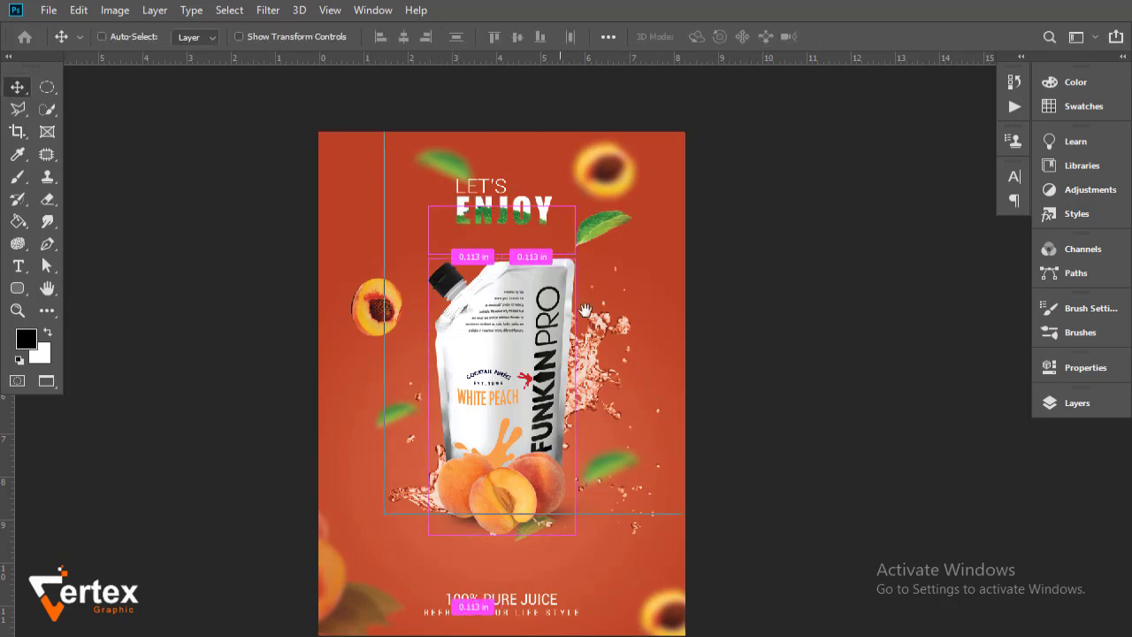
- Toggle the rulers and bring back the layers list showing Gradient Fill 1
scroll(577, 310, "up", 1)
scroll(567, 284, "down", 1)
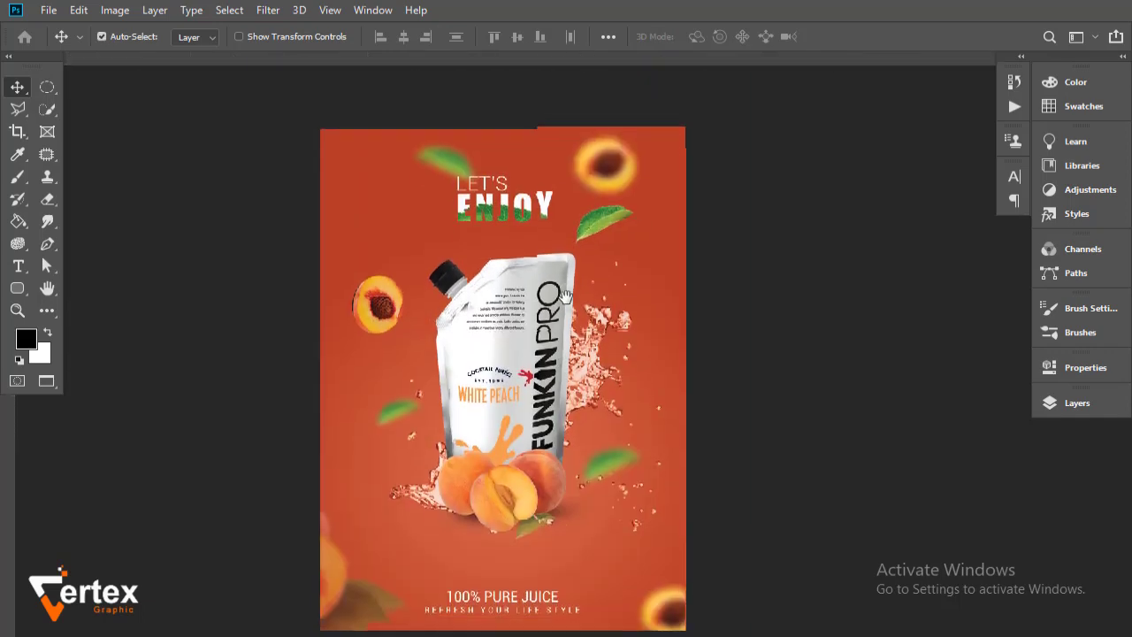
key("ctrl+r")
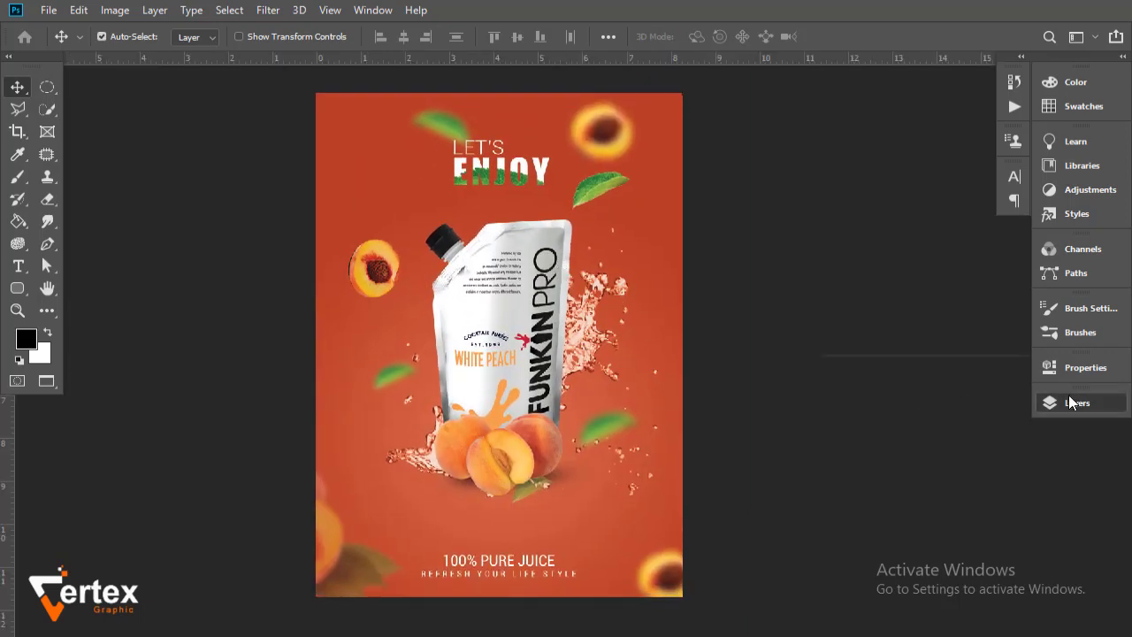
left_click(1069, 398)
scroll(967, 520, "down", 5)
- Set the Gradient Fill 1 left colour stop to deep red #b32d12
left_click(874, 575)
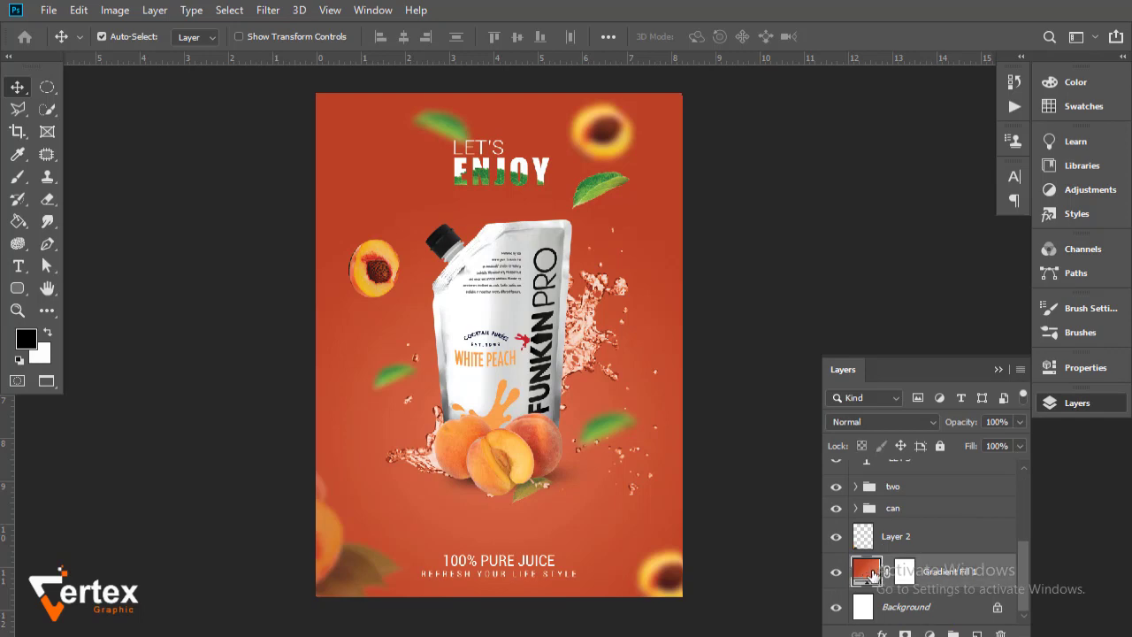
double_click(872, 573)
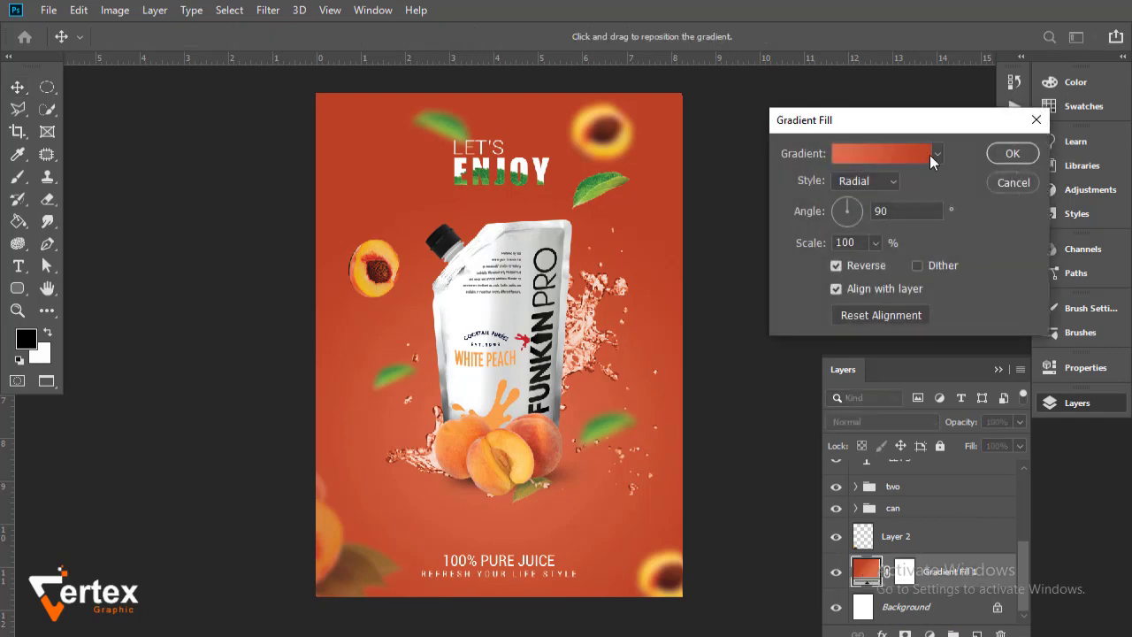
left_click(910, 157)
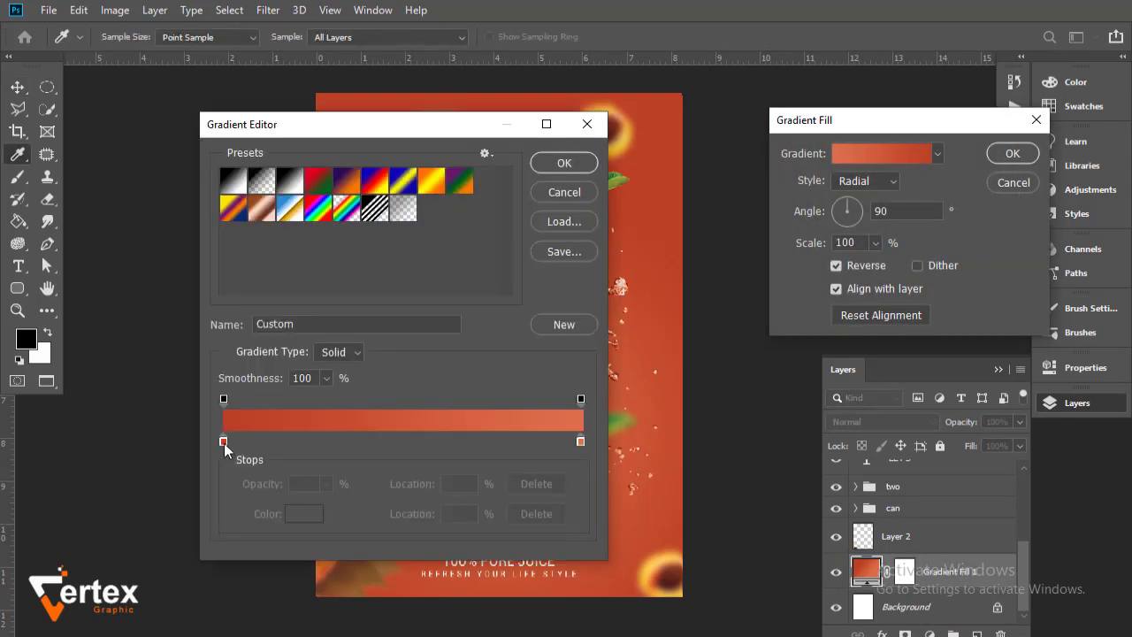
double_click(223, 442)
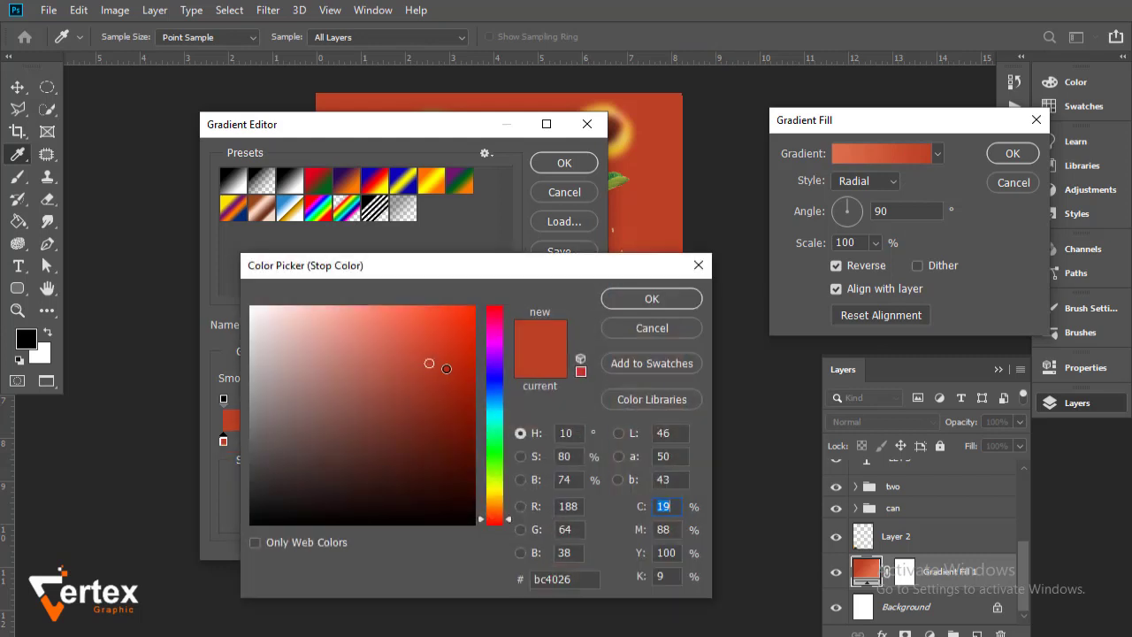
left_click_drag(447, 368, 454, 372)
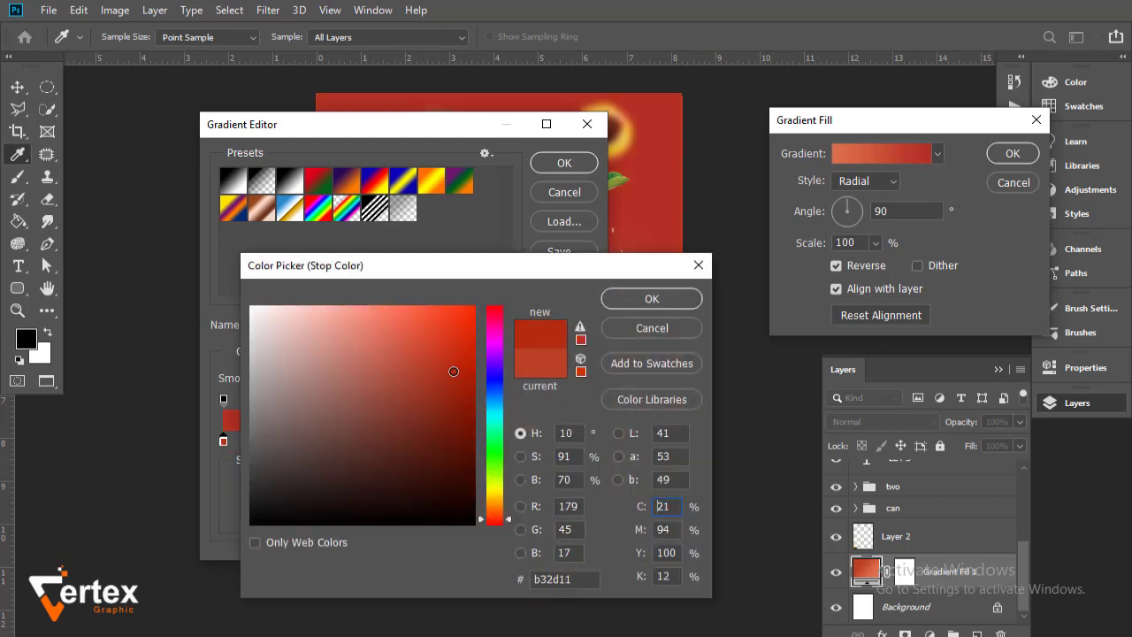
left_click(630, 302)
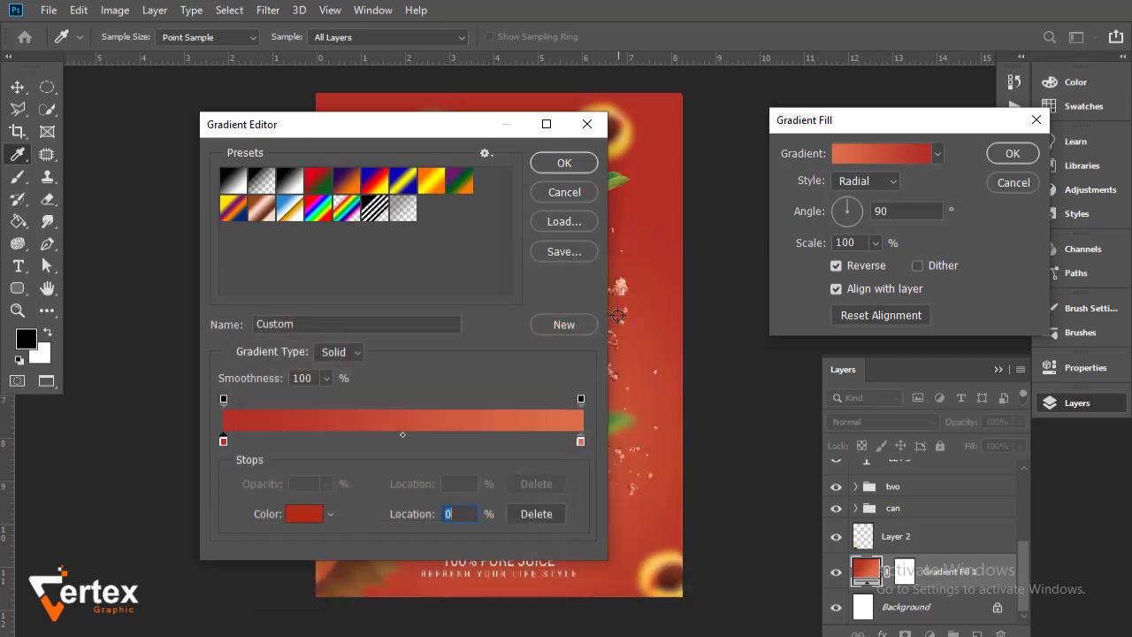
- Set the right gradient stop to a more saturated orange-red, #cb3e12
double_click(581, 441)
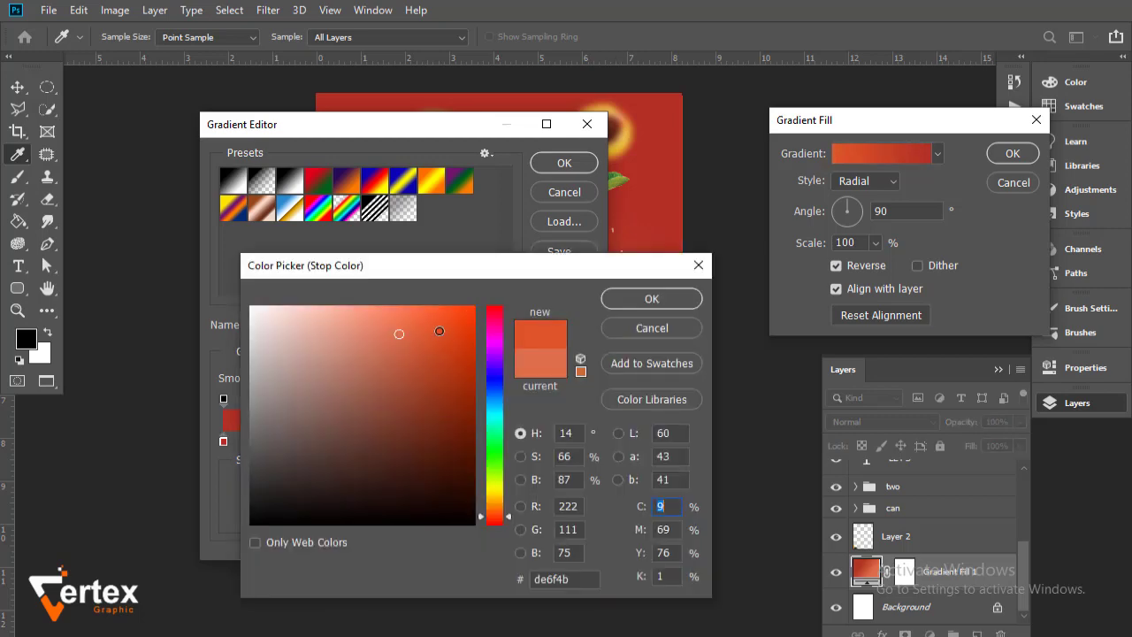
left_click_drag(439, 331, 456, 351)
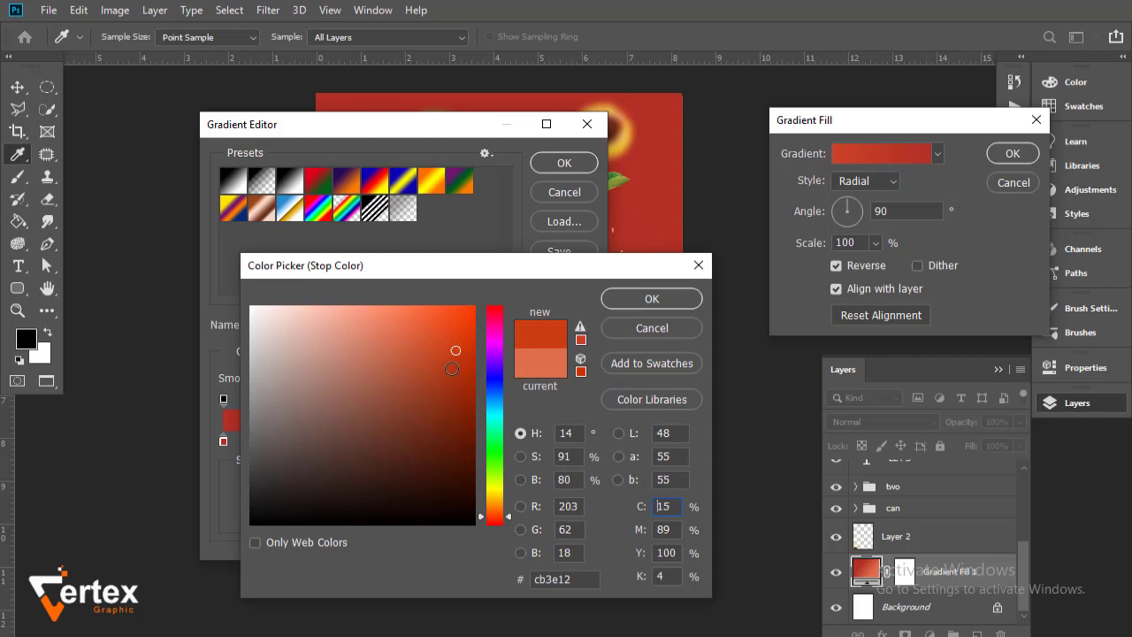
left_click_drag(456, 351, 447, 345)
left_click(639, 302)
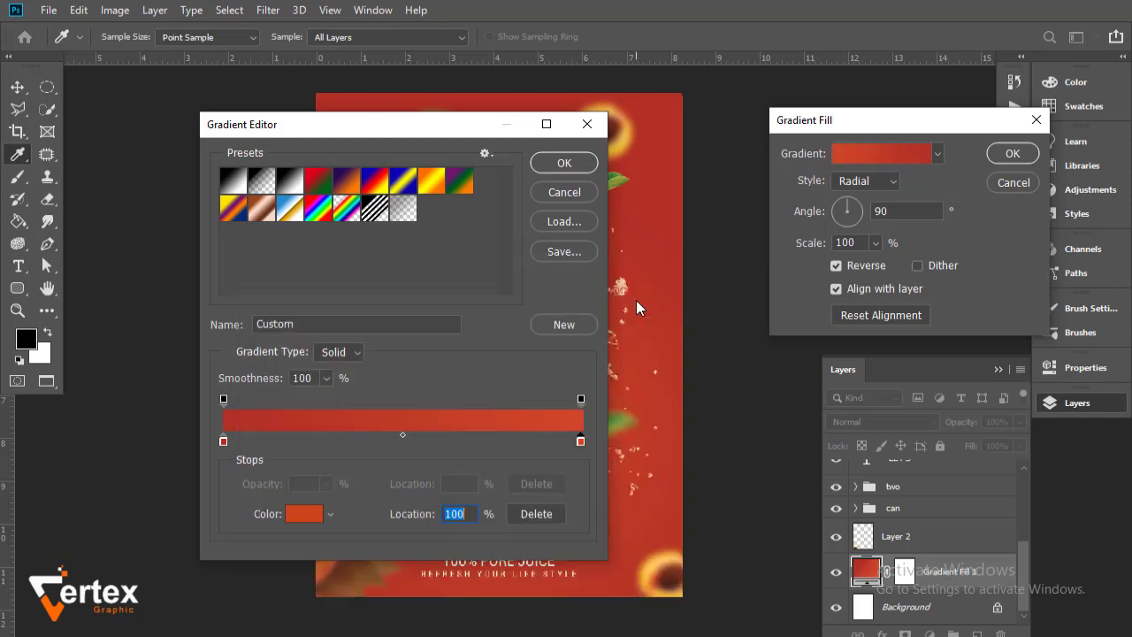
- Change the right gradient stop to a brighter orange-red, #f14b1e
left_click_drag(435, 125, 816, 81)
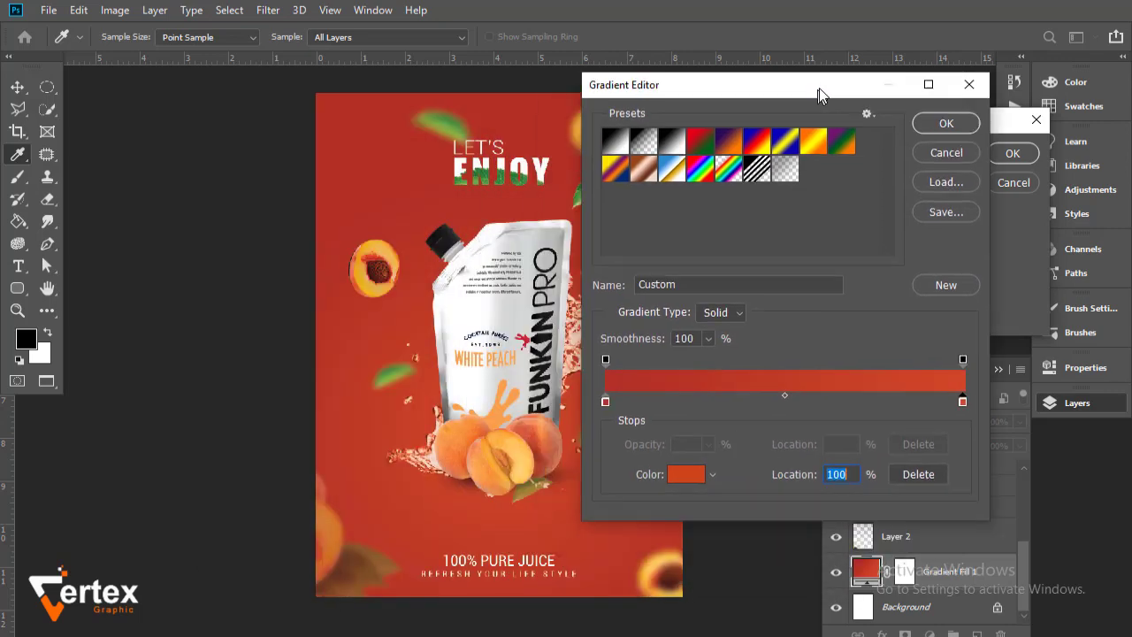
double_click(962, 399)
left_click_drag(444, 275, 272, 199)
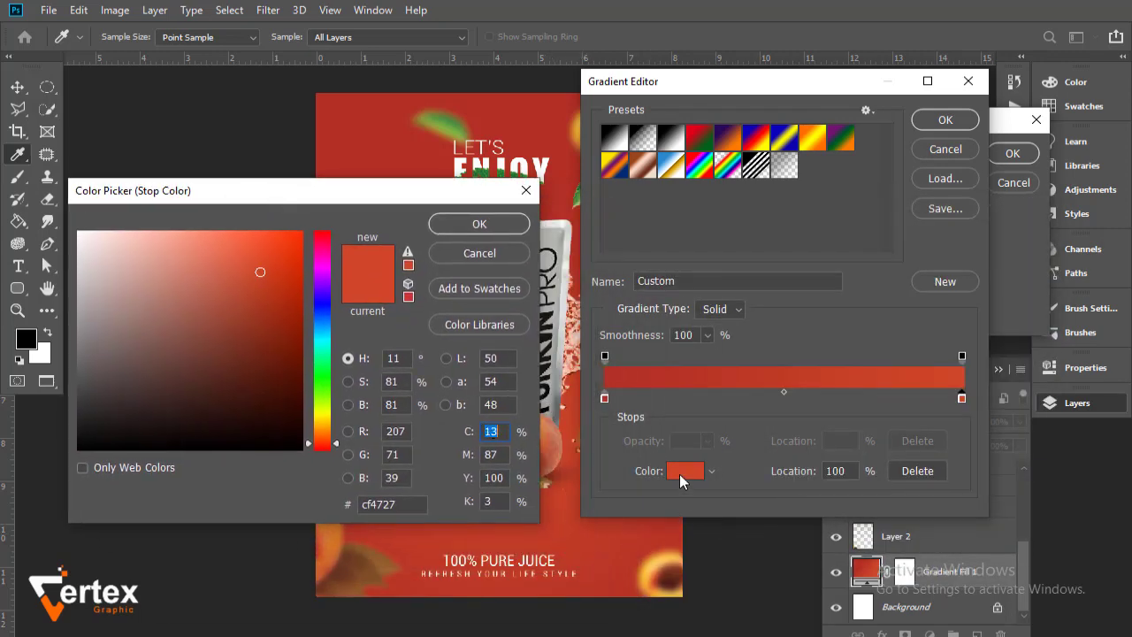
left_click(567, 424)
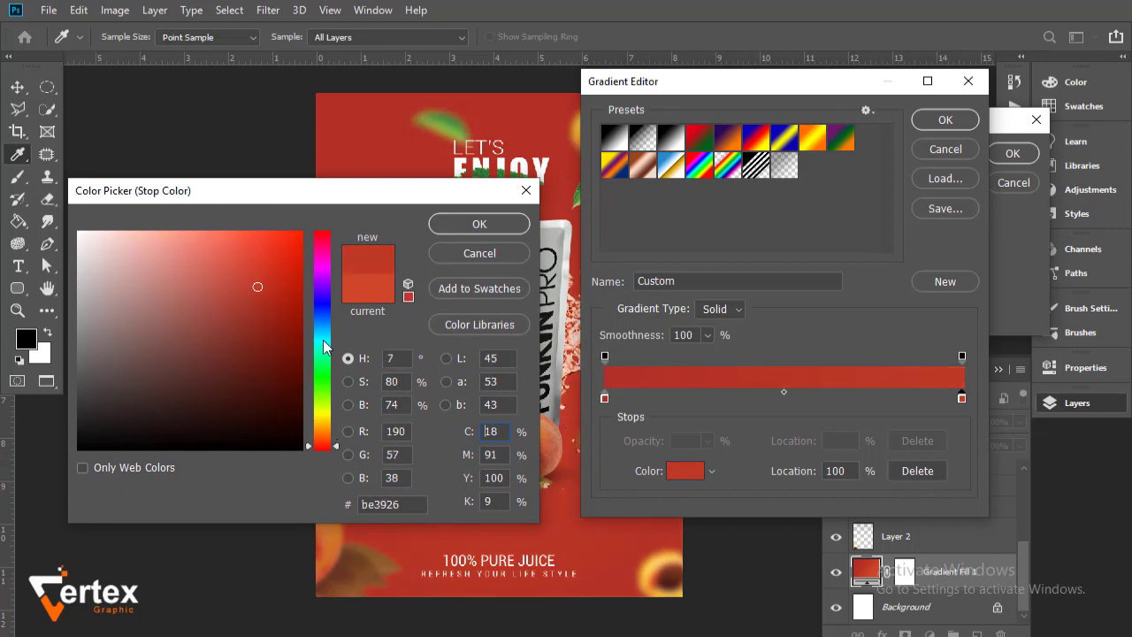
left_click_drag(332, 451, 328, 444)
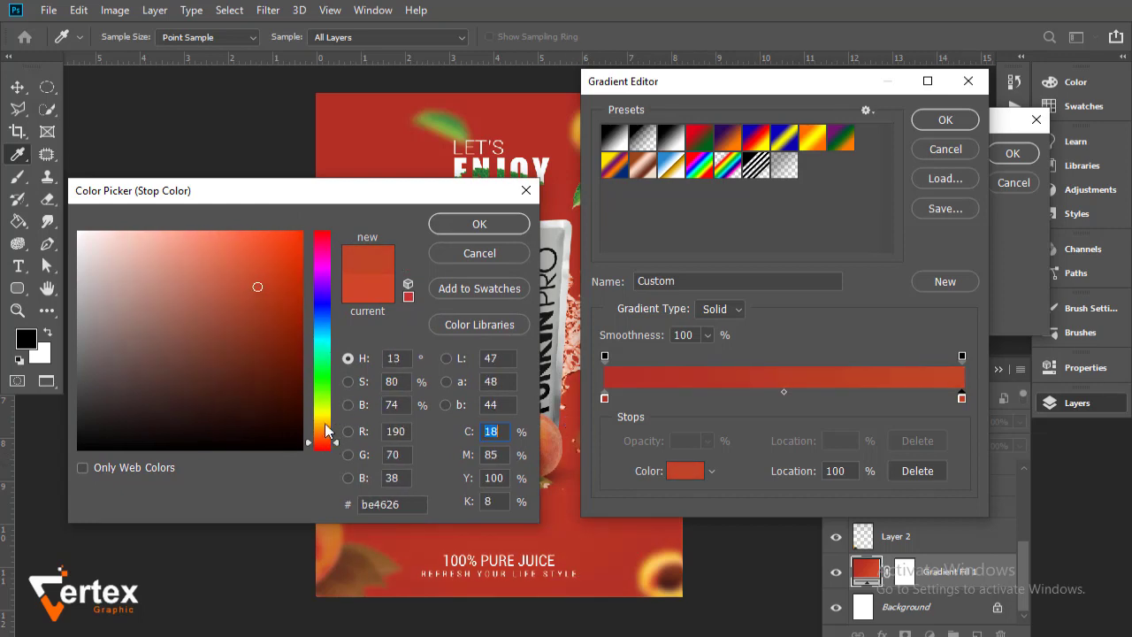
left_click_drag(259, 288, 276, 245)
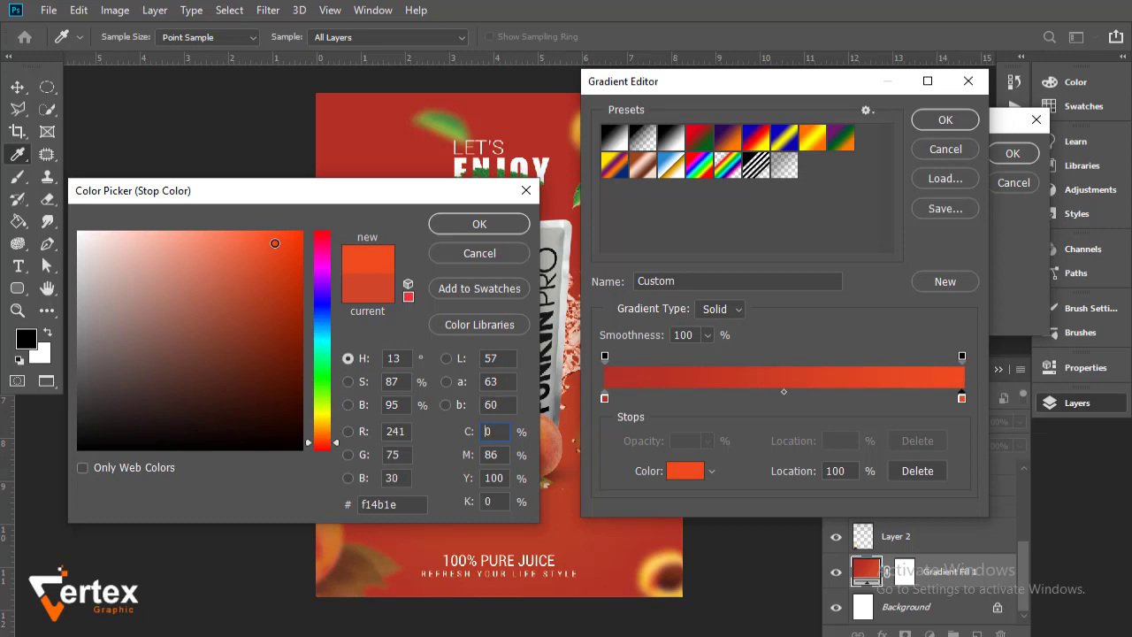
left_click(496, 225)
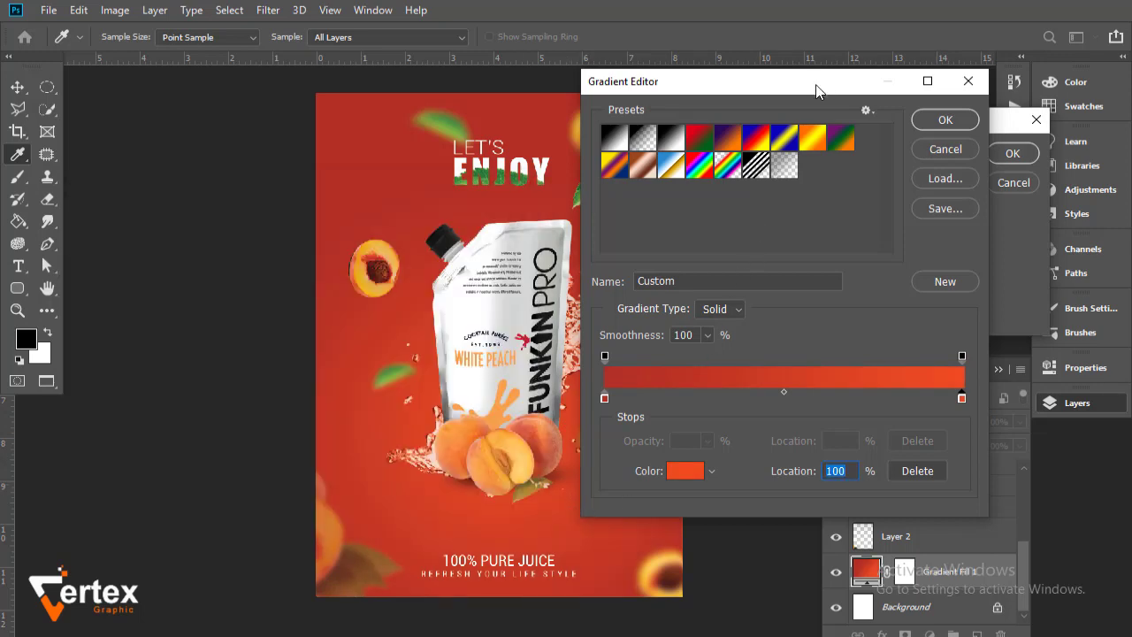
- Remove the middle stop, set the midpoint to 40%, and apply the radial gradient
left_click_drag(817, 91, 754, 111)
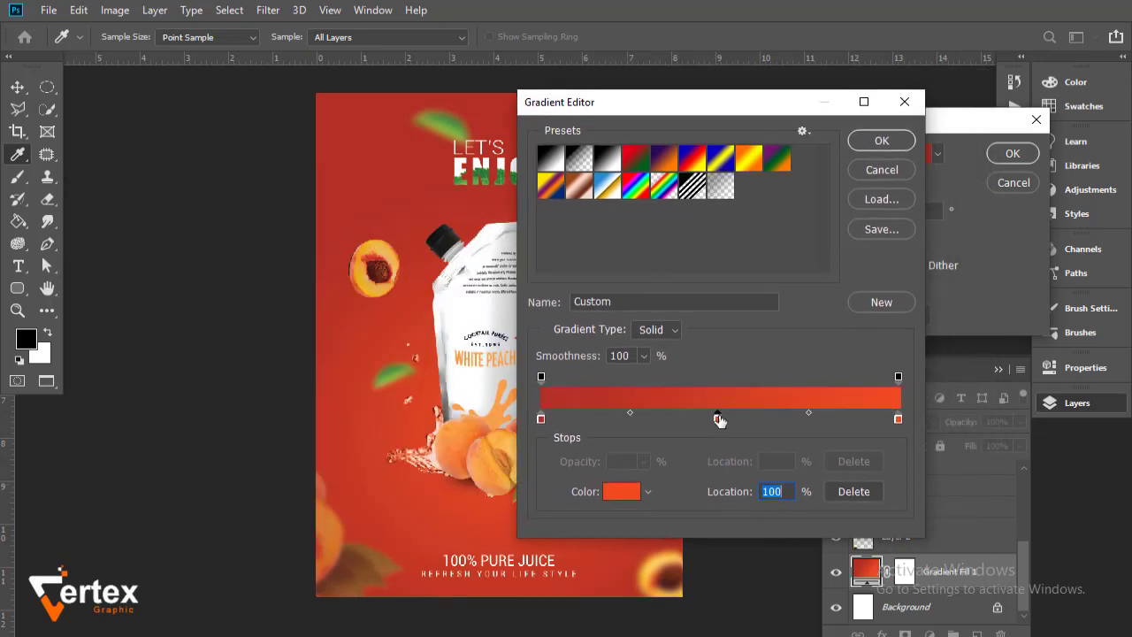
left_click_drag(719, 420, 694, 470)
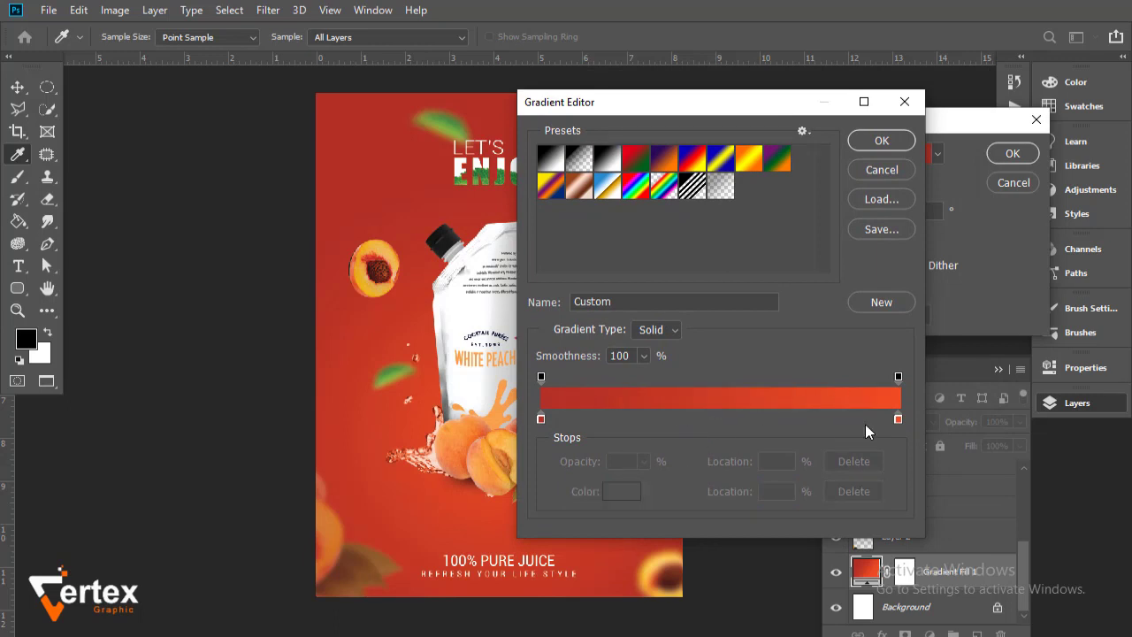
left_click(898, 424)
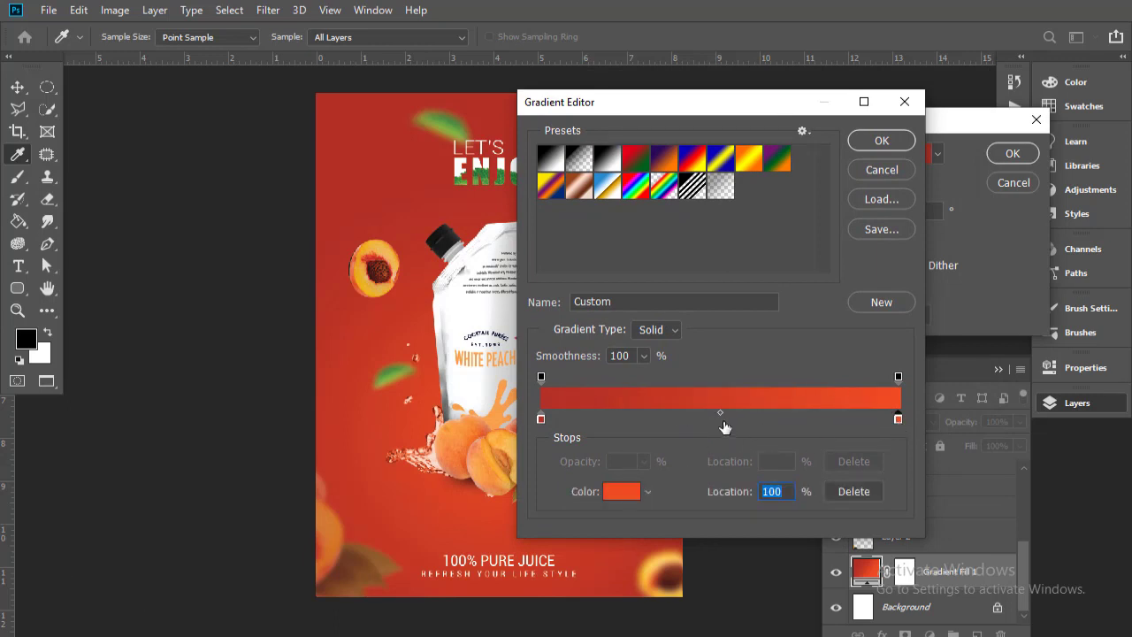
left_click_drag(720, 414, 684, 413)
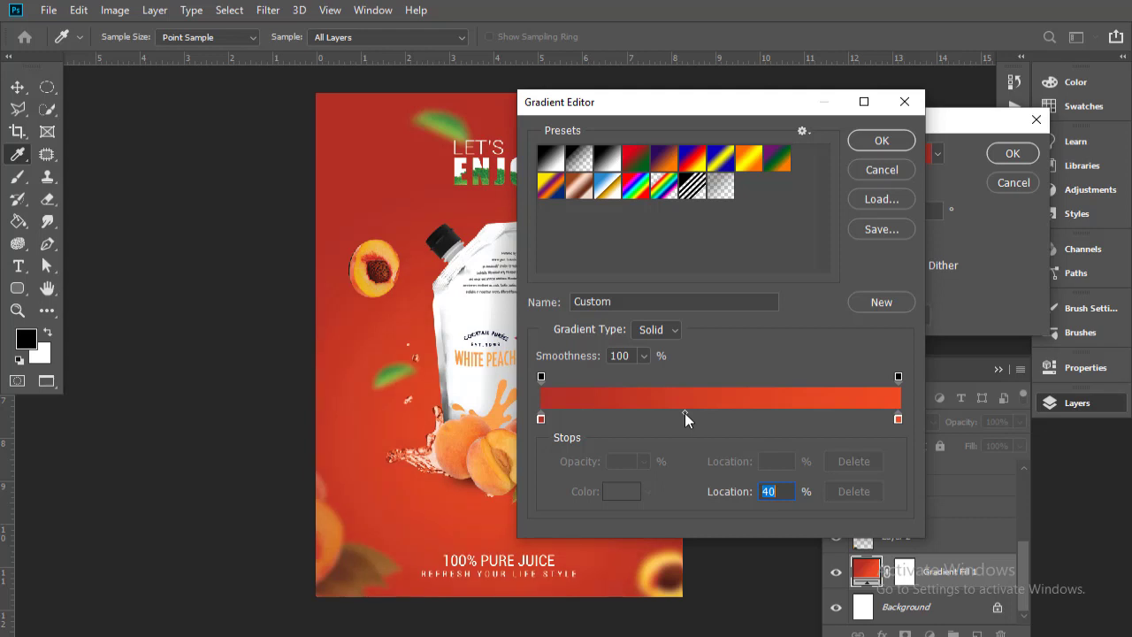
left_click(882, 140)
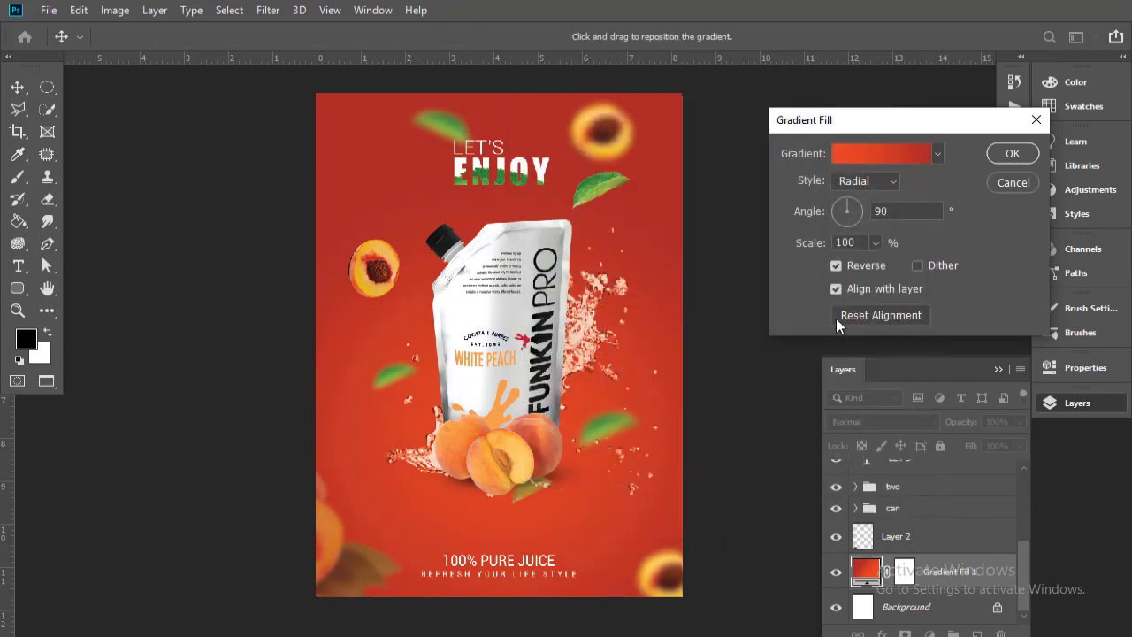
left_click(1001, 158)
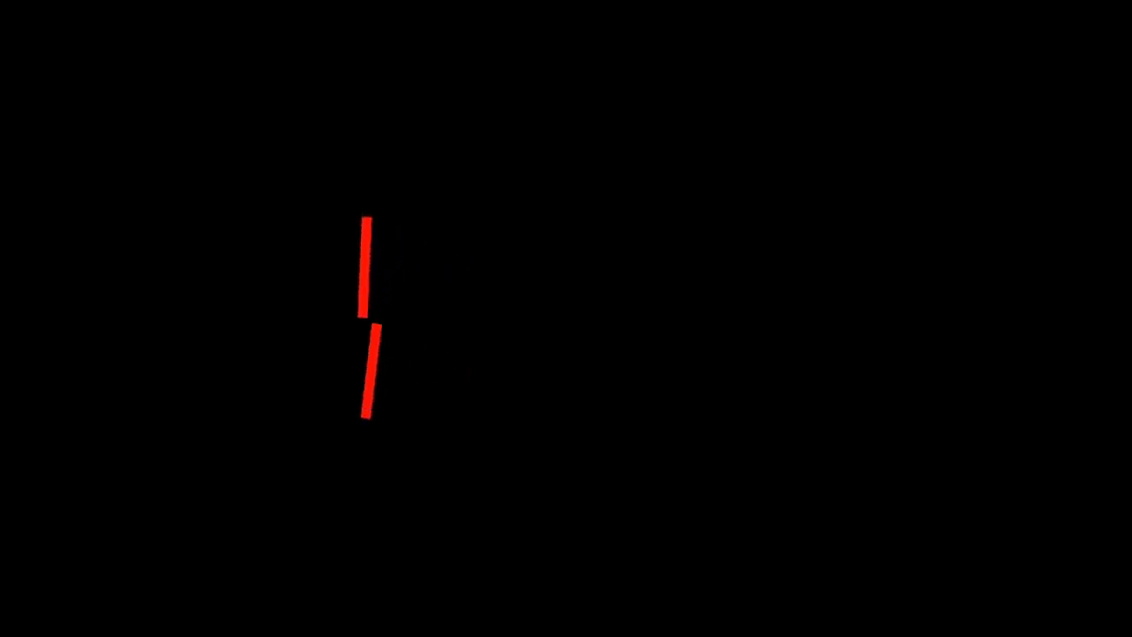